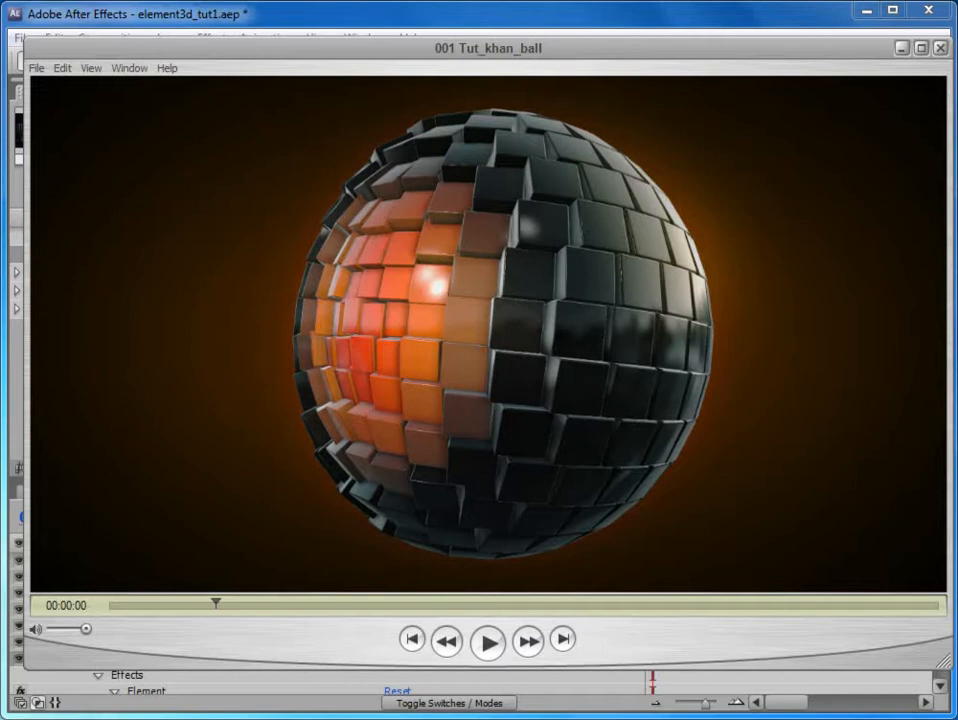
- Play the rendered 001 Tut_khan_ball clip from the beginning to review the finished ball animation, and close the player
{"action": "left_click", "coordinate": [120, 607]}
{"action": "left_click", "coordinate": [477, 651]}
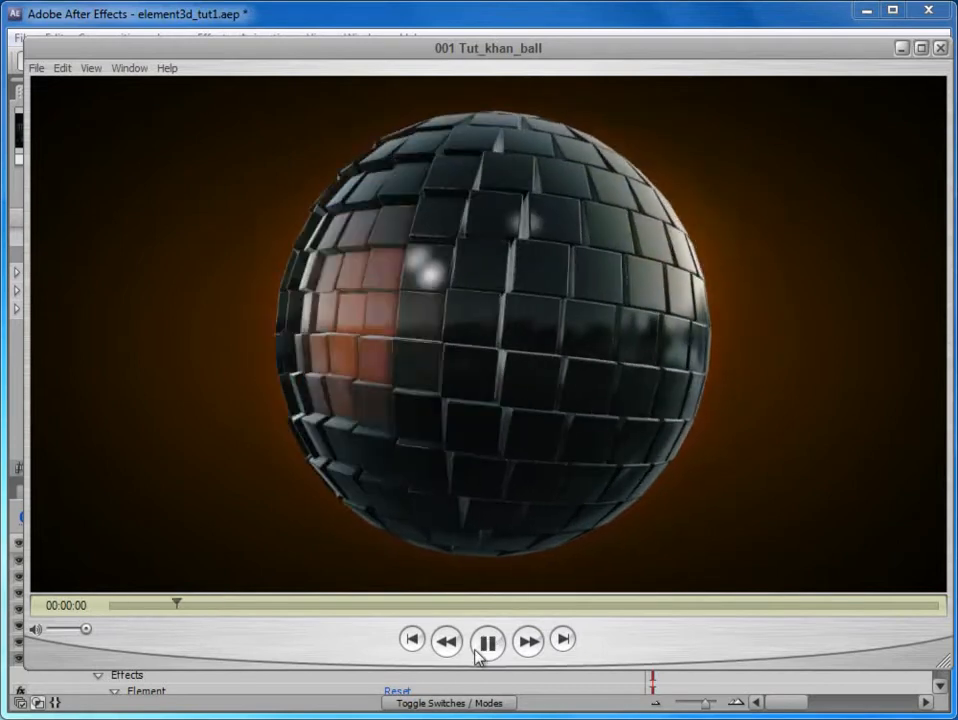
{"action": "left_click", "coordinate": [120, 606]}
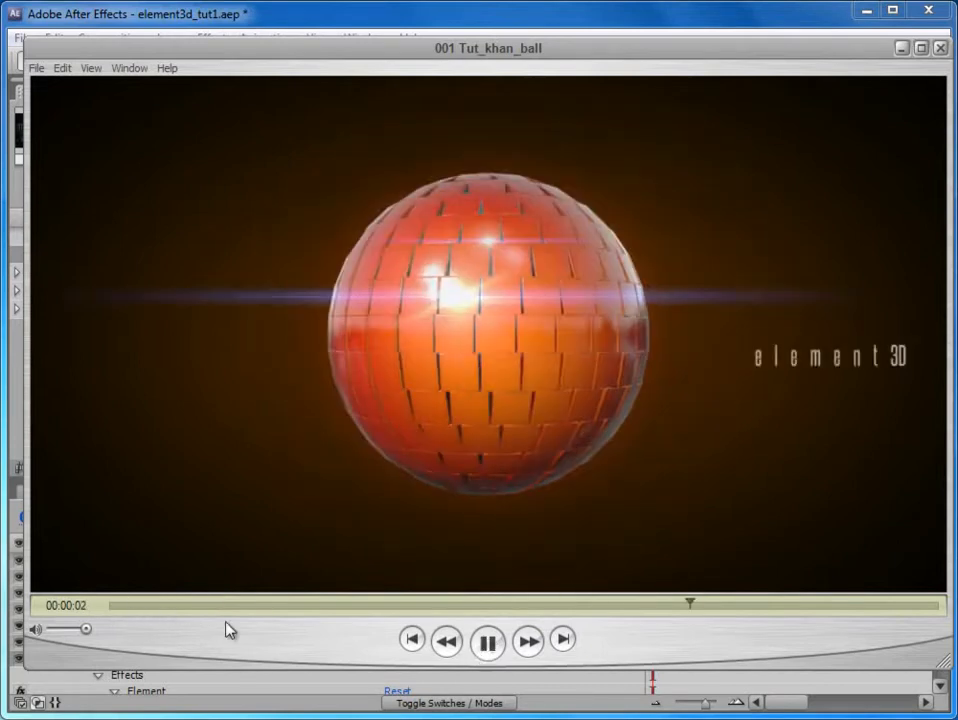
{"action": "left_click", "coordinate": [116, 607]}
{"action": "left_click", "coordinate": [490, 646]}
{"action": "left_click", "coordinate": [113, 606]}
{"action": "left_click", "coordinate": [490, 644]}
{"action": "left_click", "coordinate": [490, 645]}
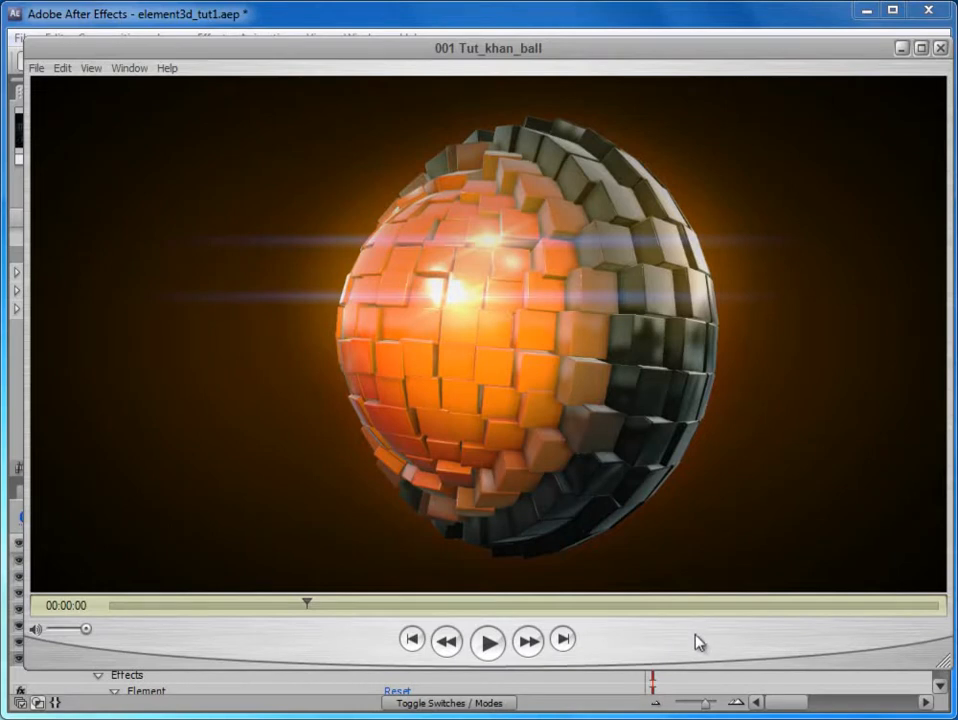
{"action": "left_click", "coordinate": [940, 49]}
- Run a RAM preview of the 001 Tut_khan_ball 2 composition to review its animation
{"action": "left_click", "coordinate": [935, 167]}
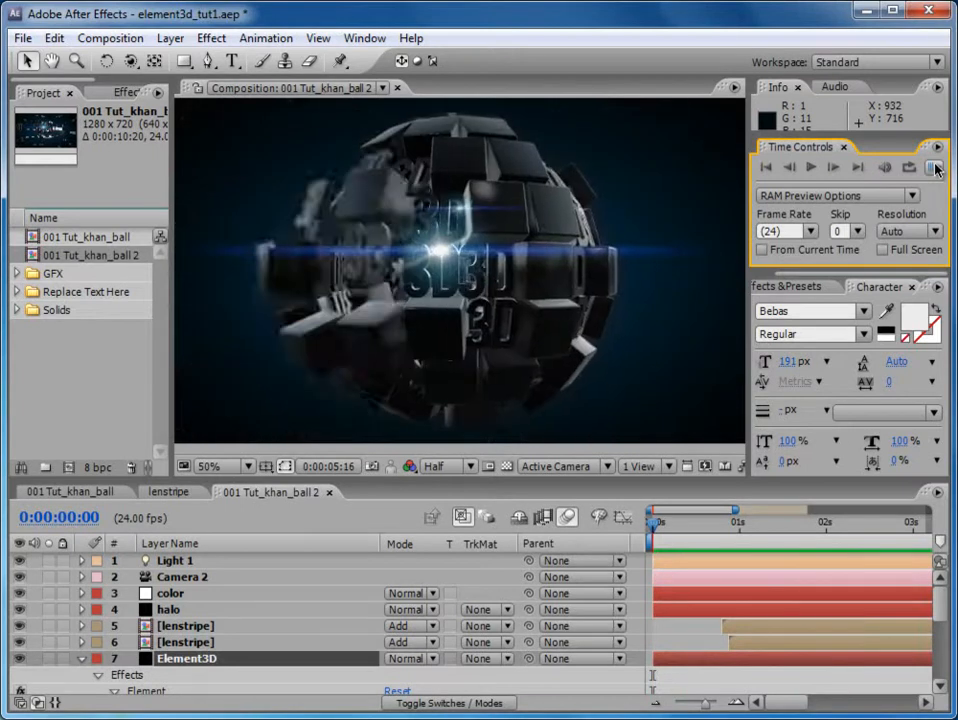
{"action": "left_click", "coordinate": [937, 169]}
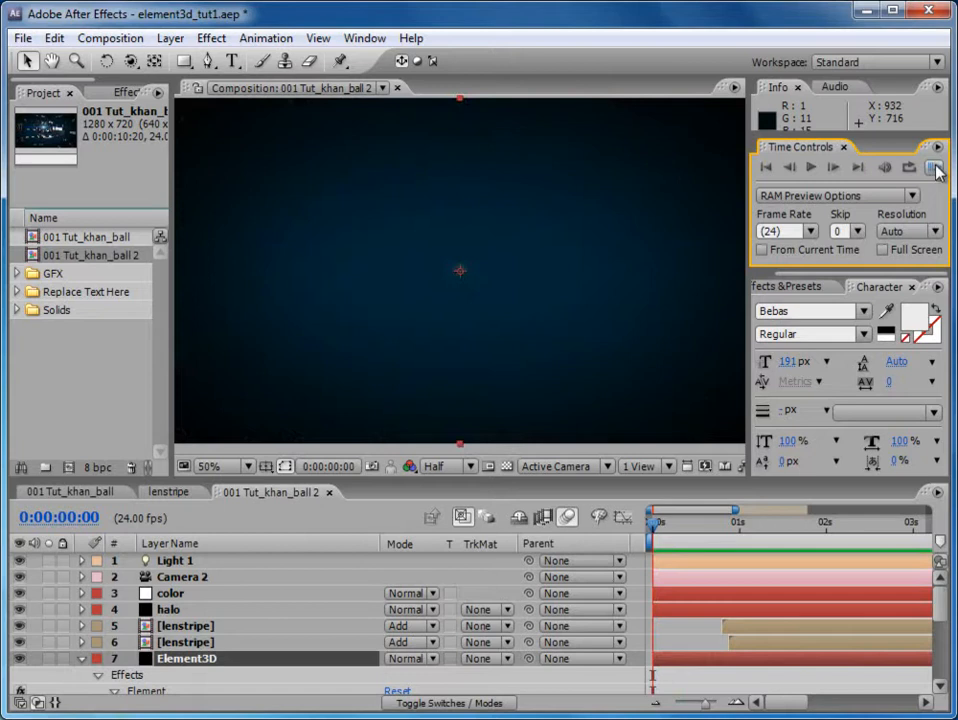
{"action": "left_click", "coordinate": [937, 169]}
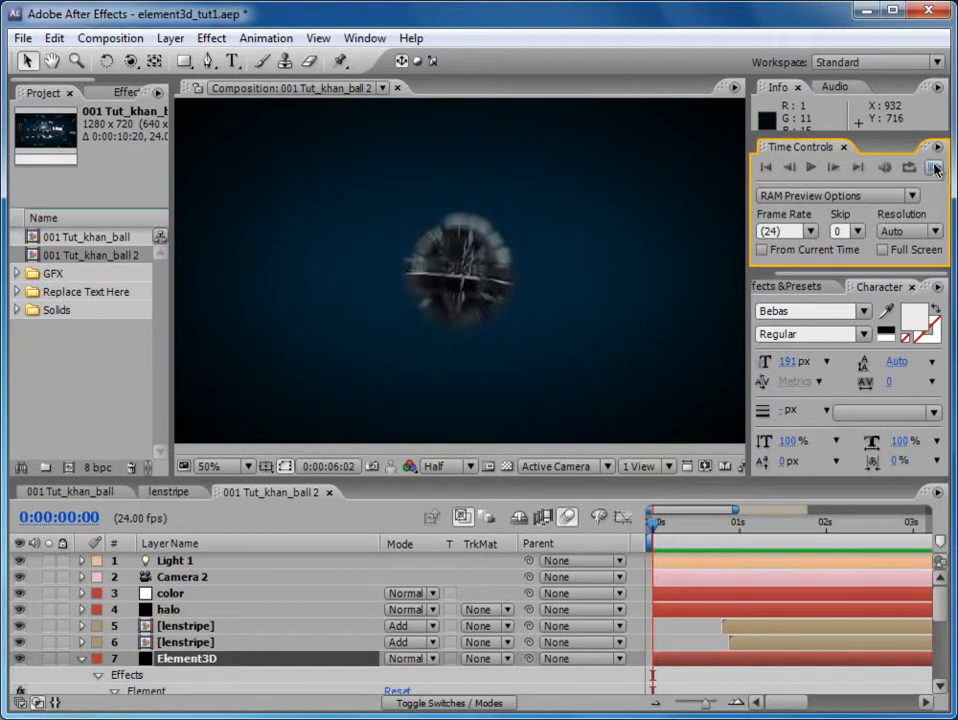
{"action": "left_click", "coordinate": [937, 169]}
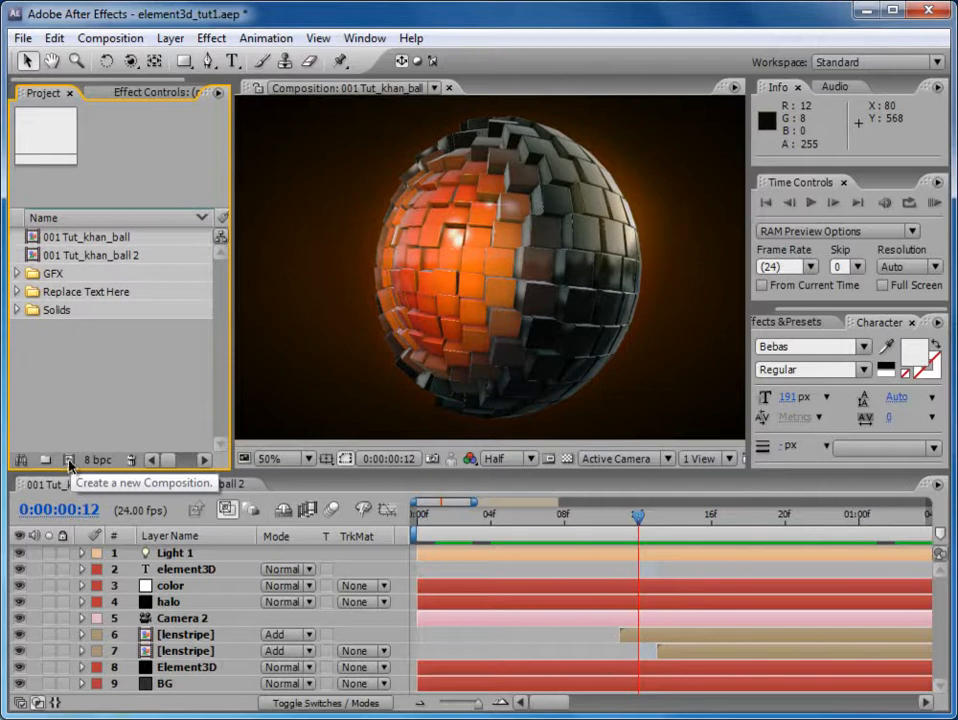
- Create a new 1280 x 720 composition named 002_tuts at 24 fps with a 10-second duration
{"action": "left_click", "coordinate": [108, 40]}
{"action": "left_click", "coordinate": [140, 60]}
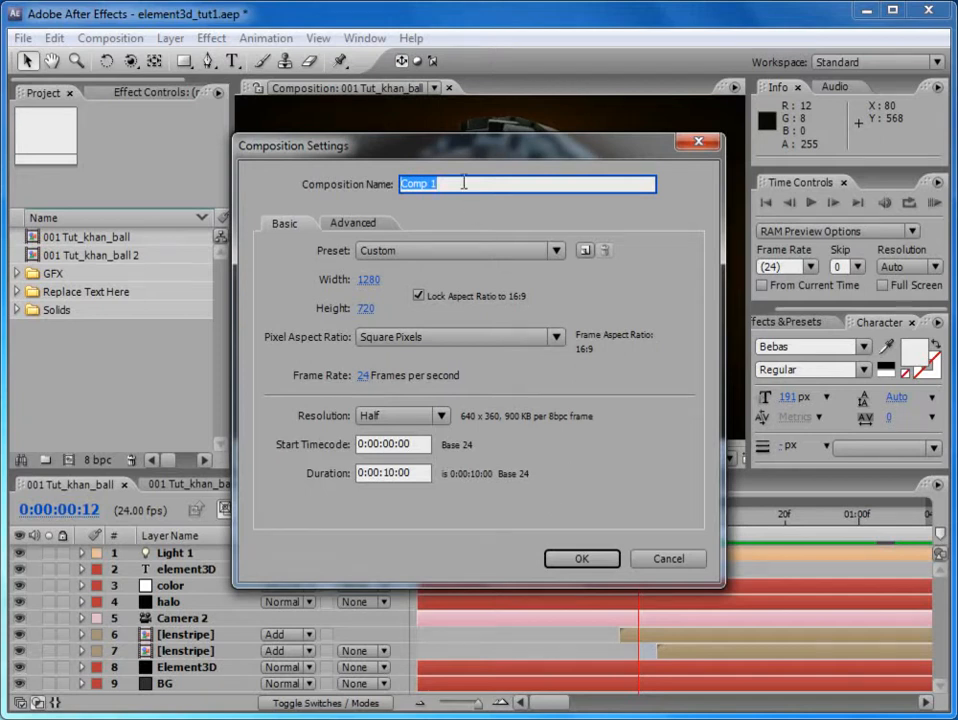
{"action": "type", "text": "002_tuts"}
{"action": "left_click", "coordinate": [603, 564]}
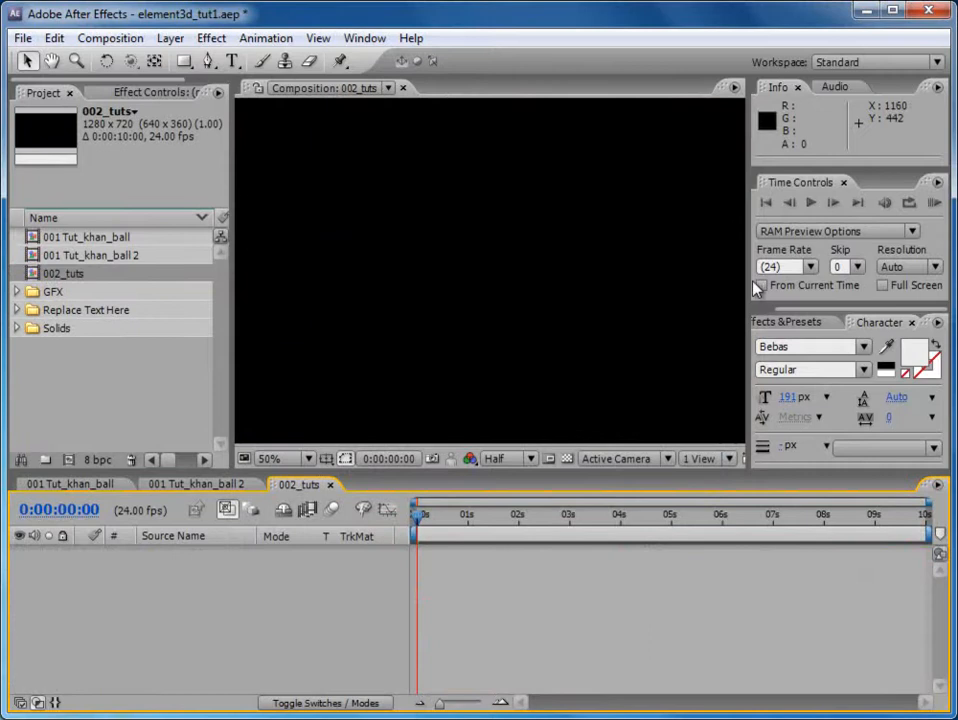
- Add a black 1280 x 720 solid named element3d to the 002_tuts composition
{"action": "left_click_drag", "start_coordinate": [748, 281], "coordinate": [795, 281]}
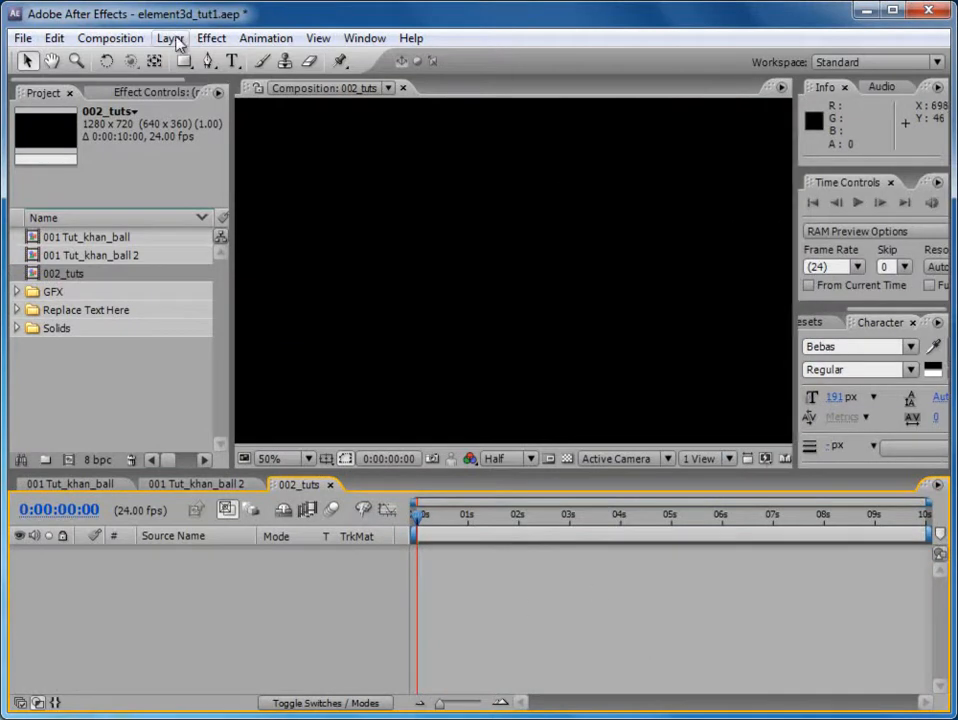
{"action": "left_click", "coordinate": [172, 40]}
{"action": "mouse_move", "coordinate": [186, 62]}
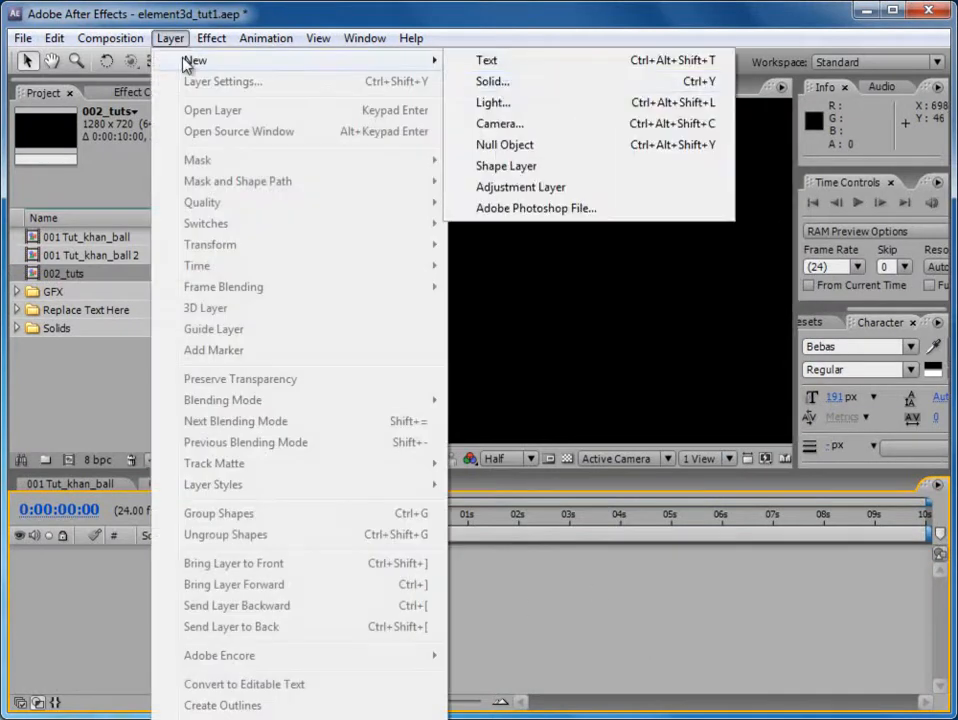
{"action": "left_click", "coordinate": [500, 84]}
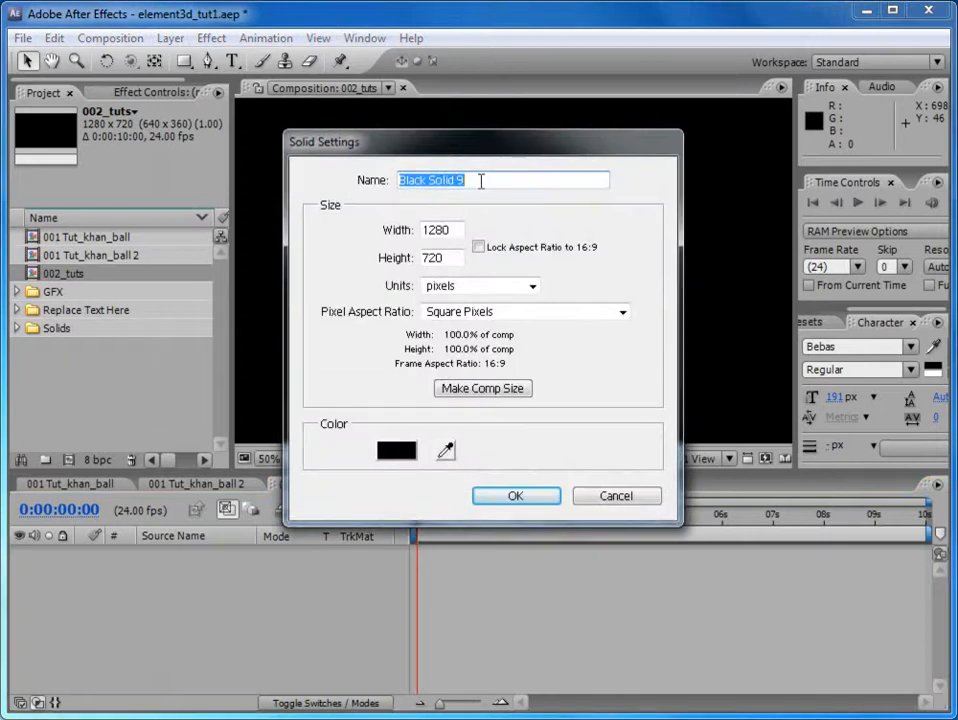
{"action": "type", "text": "element3d"}
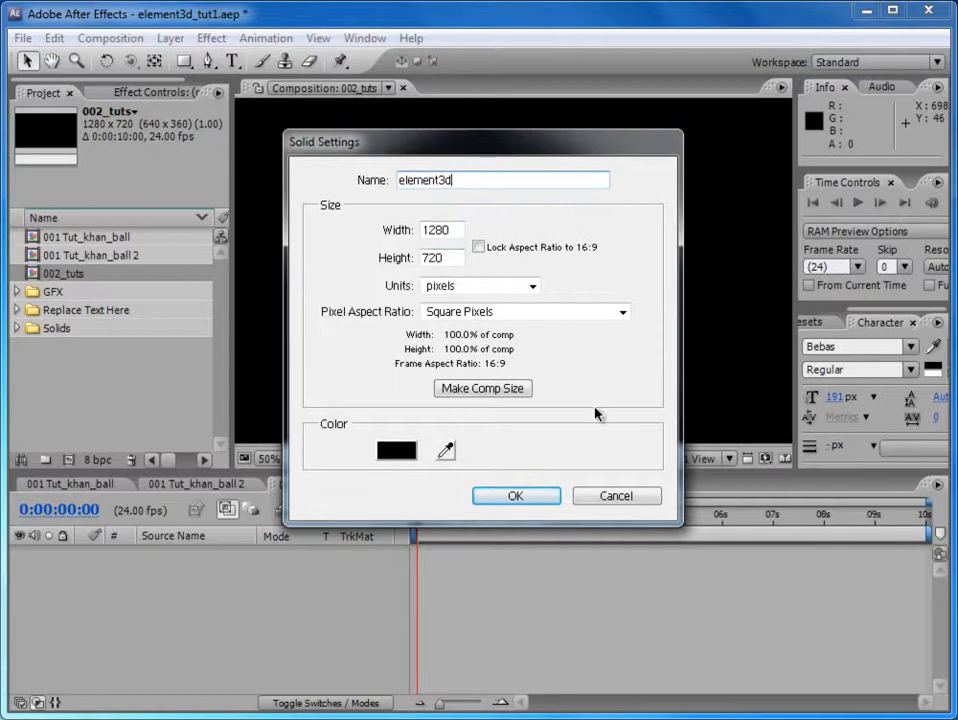
{"action": "left_click", "coordinate": [519, 498]}
- Apply the Video Copilot Element effect to the element3d solid and widen the effect settings area to read its parameters
{"action": "key", "text": "comma"}
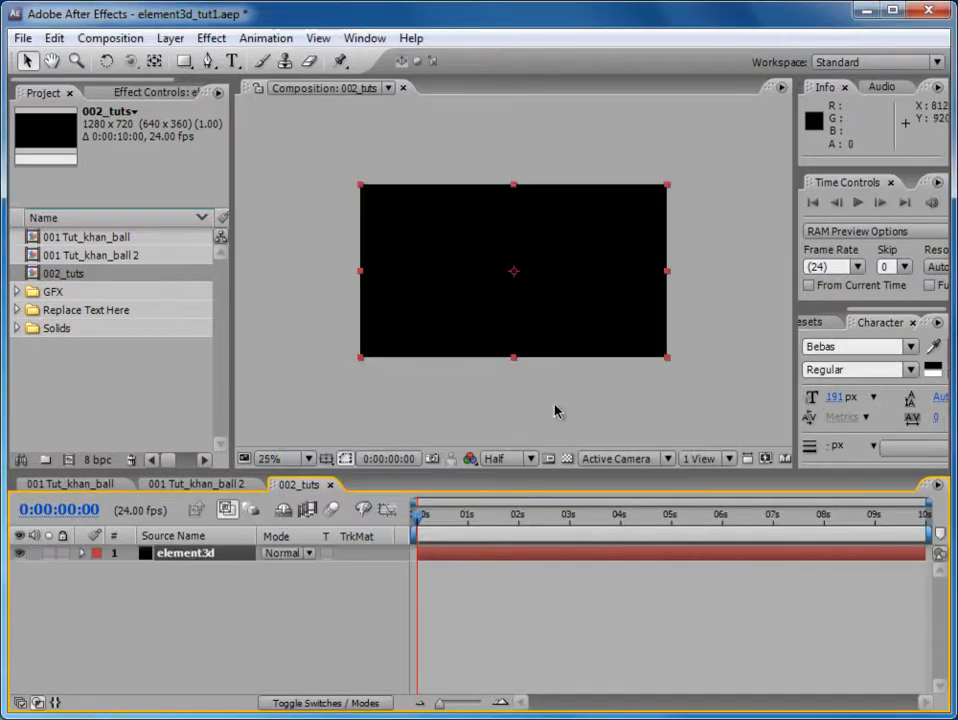
{"action": "key", "text": "period"}
{"action": "left_click_drag", "start_coordinate": [231, 331], "coordinate": [216, 335]}
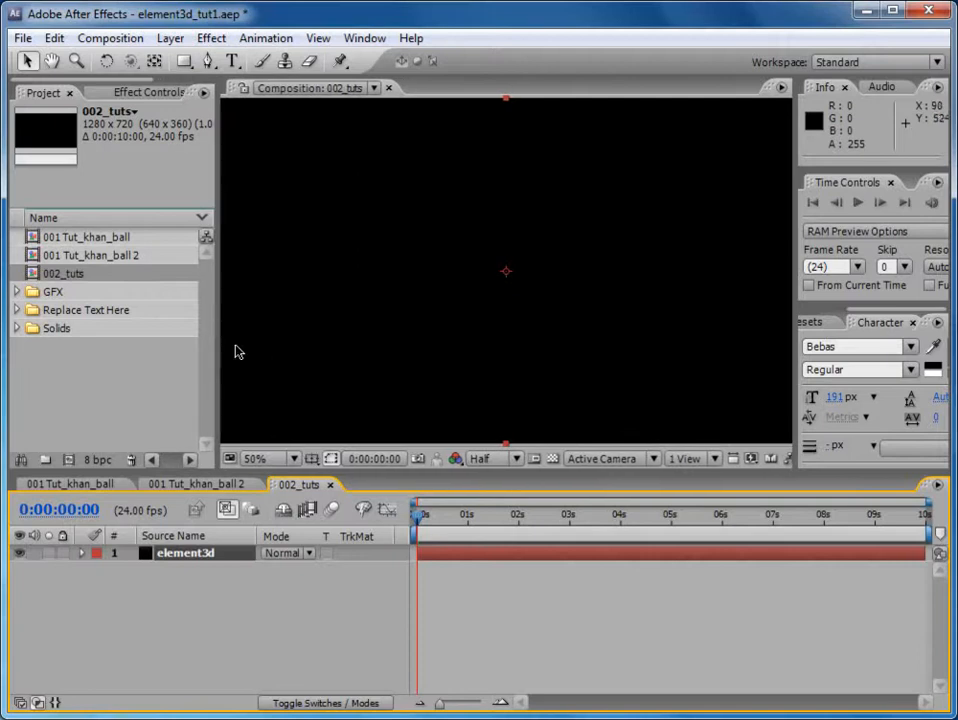
{"action": "left_click", "coordinate": [211, 38]}
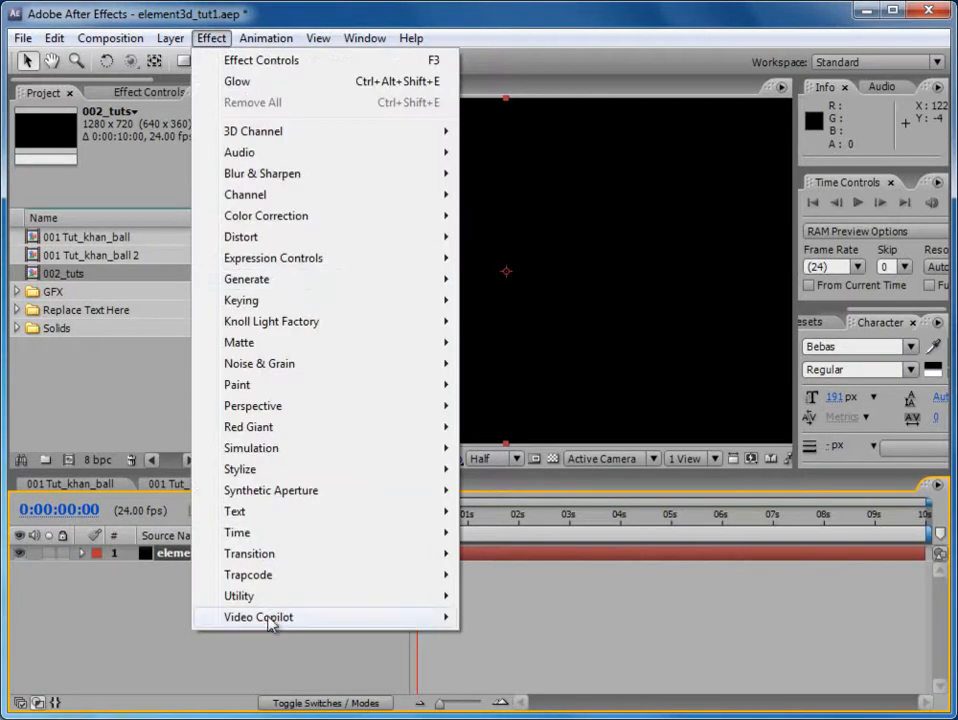
{"action": "mouse_move", "coordinate": [265, 617]}
{"action": "left_click", "coordinate": [502, 618]}
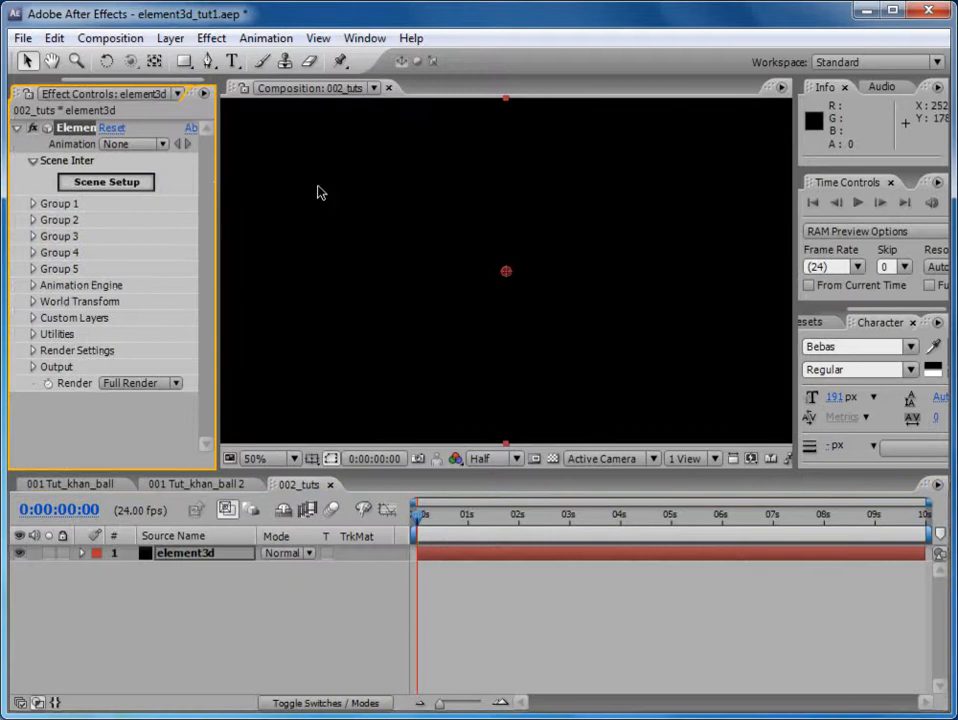
{"action": "left_click_drag", "start_coordinate": [219, 181], "coordinate": [277, 176]}
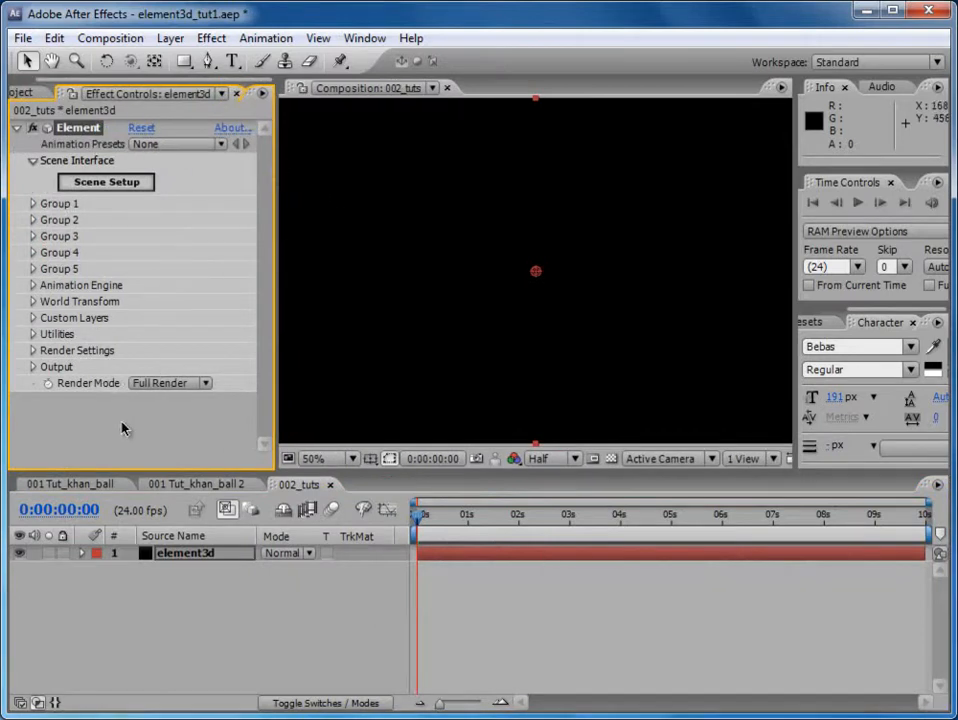
{"action": "left_click", "coordinate": [522, 627]}
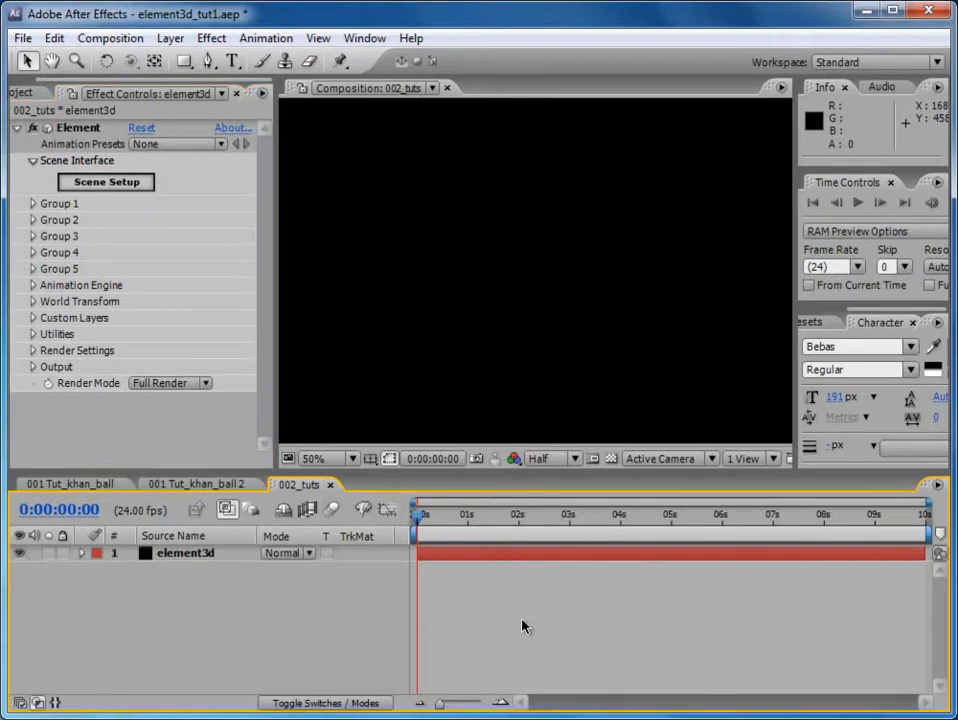
- Open Element's Scene Setup and add the round_box model from the Primitives folder to the scene
{"action": "left_click", "coordinate": [109, 183]}
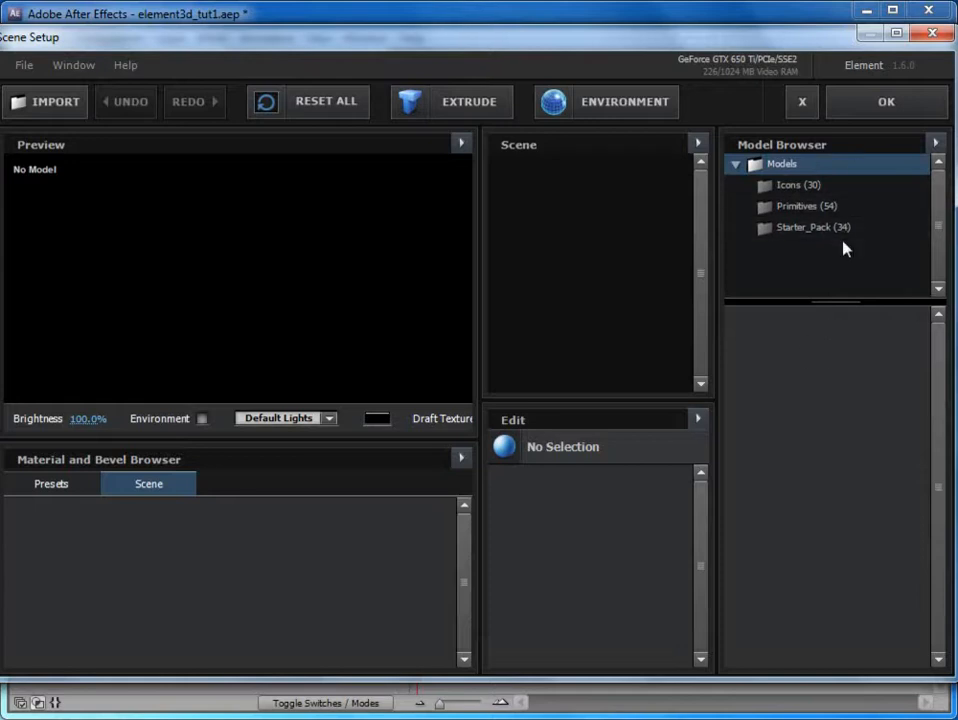
{"action": "left_click", "coordinate": [790, 212]}
{"action": "left_click_drag", "start_coordinate": [937, 349], "coordinate": [943, 530]}
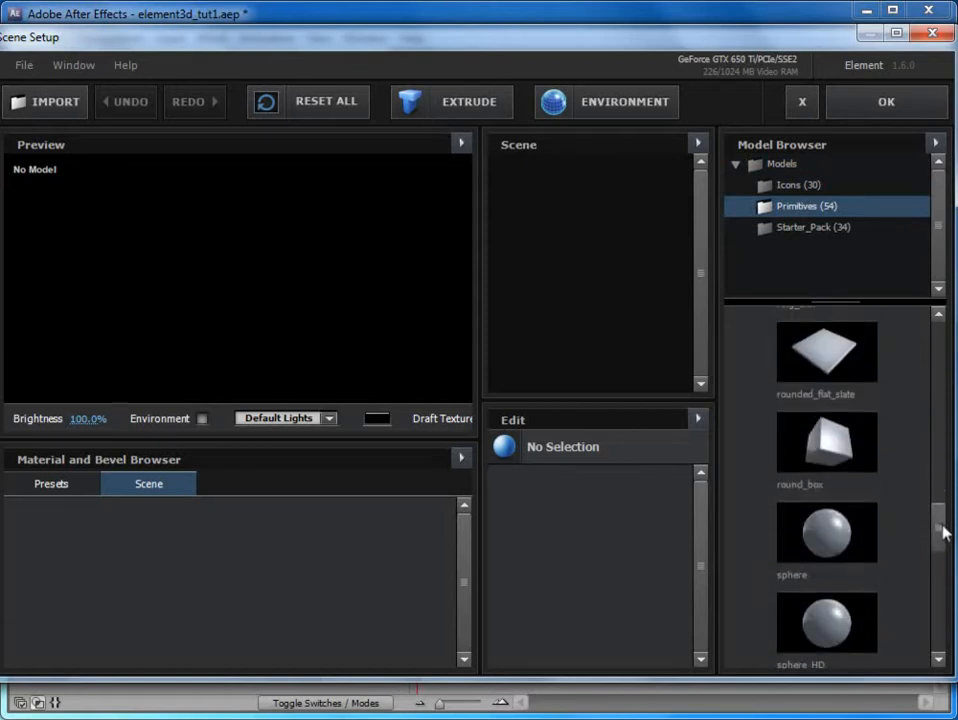
{"action": "left_click", "coordinate": [815, 434]}
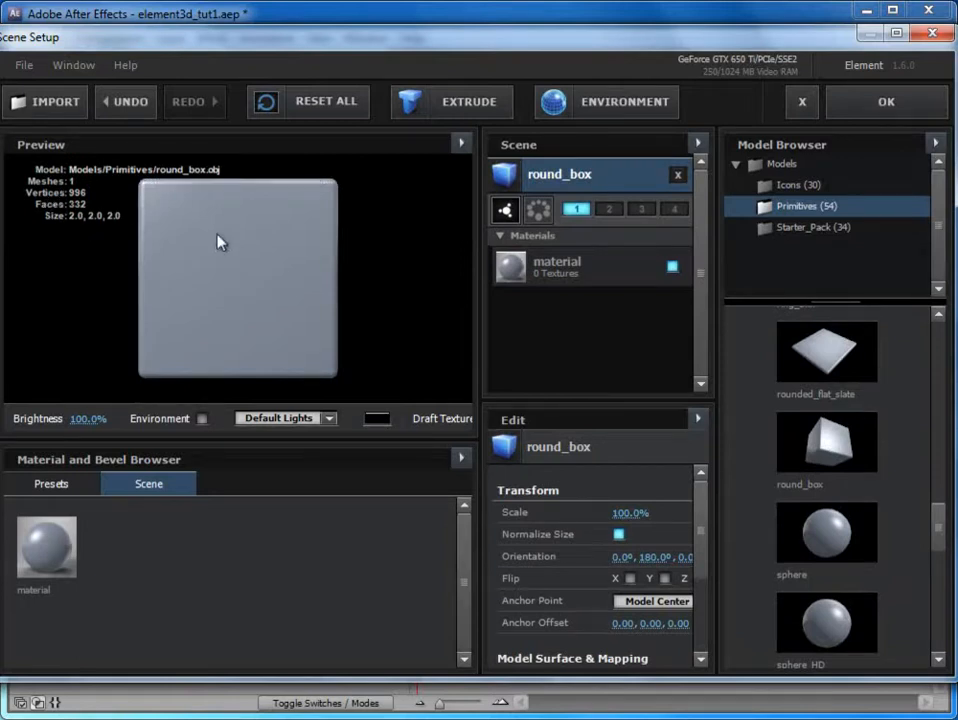
{"action": "left_click_drag", "start_coordinate": [220, 254], "coordinate": [265, 283]}
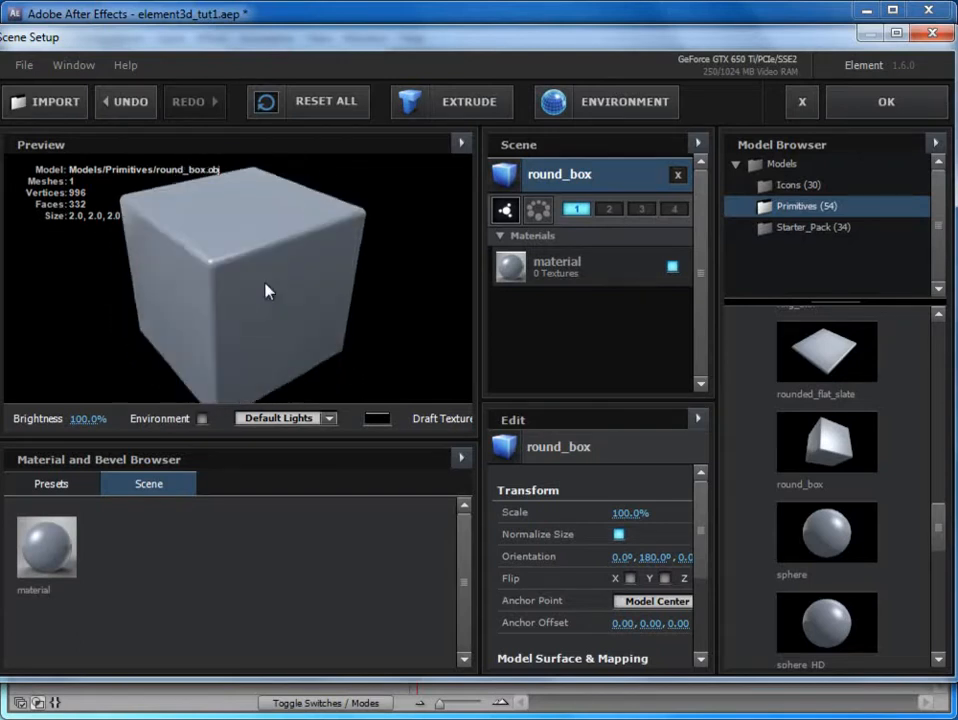
{"action": "left_click_drag", "start_coordinate": [412, 438], "coordinate": [414, 424]}
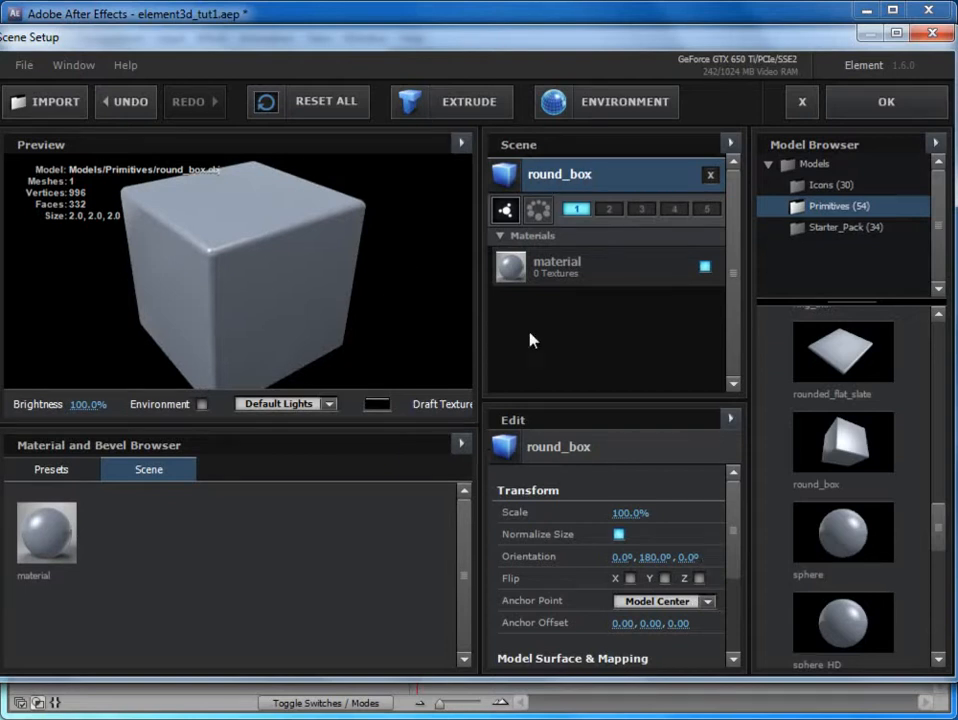
- Replace the round_box material with the Shiny preset from the Materials library
{"action": "left_click", "coordinate": [620, 283]}
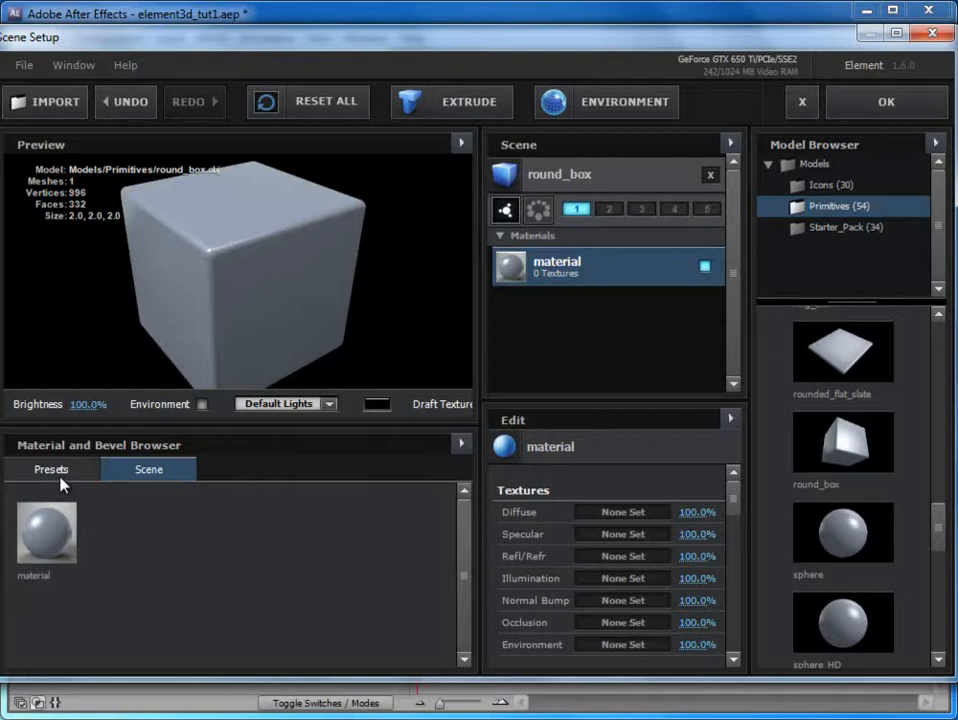
{"action": "left_click_drag", "start_coordinate": [240, 425], "coordinate": [242, 446]}
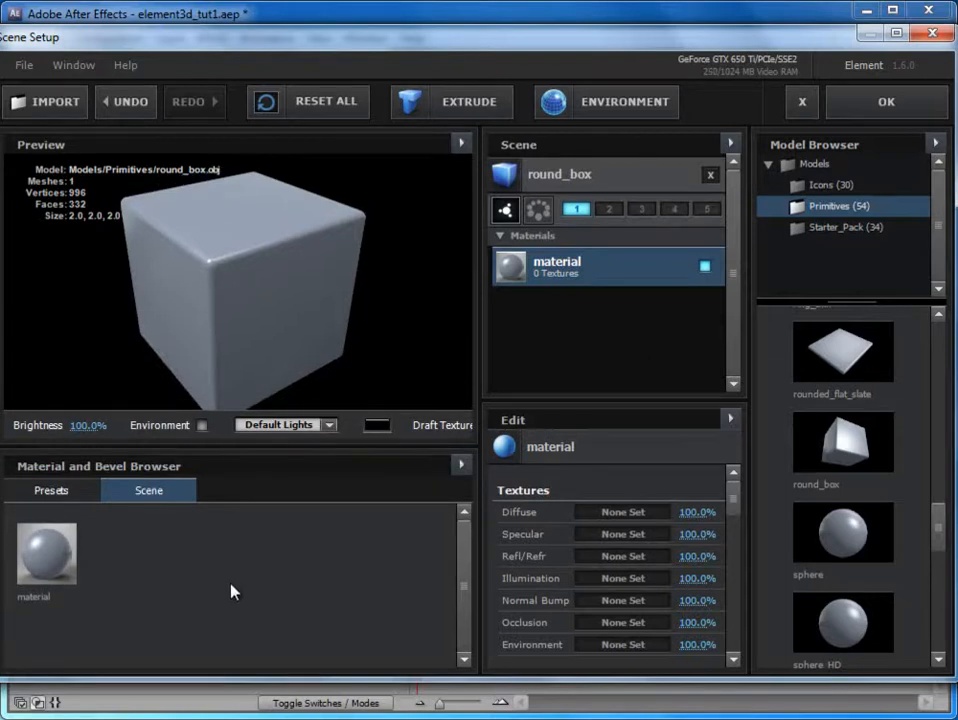
{"action": "left_click", "coordinate": [57, 492]}
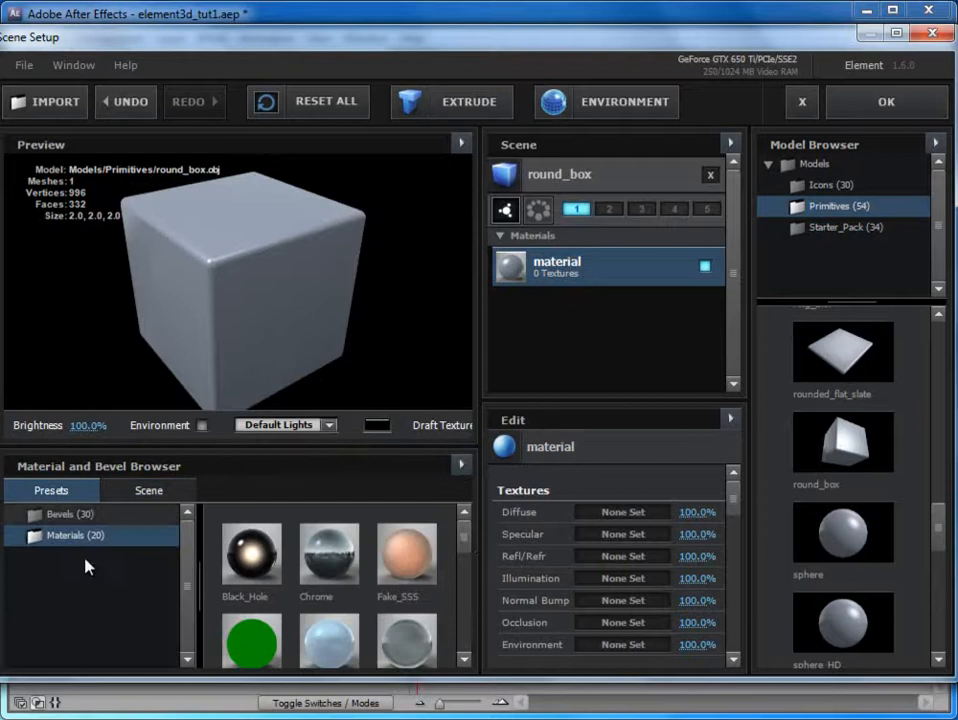
{"action": "mouse_move", "coordinate": [466, 541]}
{"action": "left_mouse_down"}
{"action": "mouse_move", "coordinate": [466, 635]}
{"action": "mouse_move", "coordinate": [466, 552]}
{"action": "mouse_move", "coordinate": [462, 618]}
{"action": "left_mouse_up"}
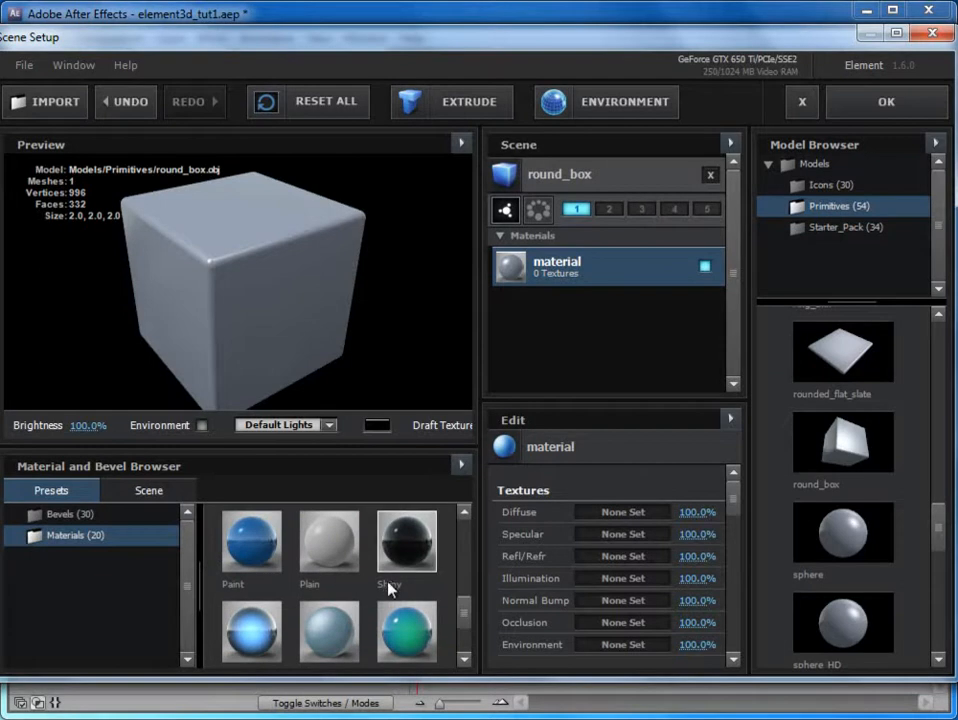
{"action": "left_click_drag", "start_coordinate": [400, 543], "coordinate": [260, 320]}
{"action": "left_click_drag", "start_coordinate": [263, 257], "coordinate": [481, 378]}
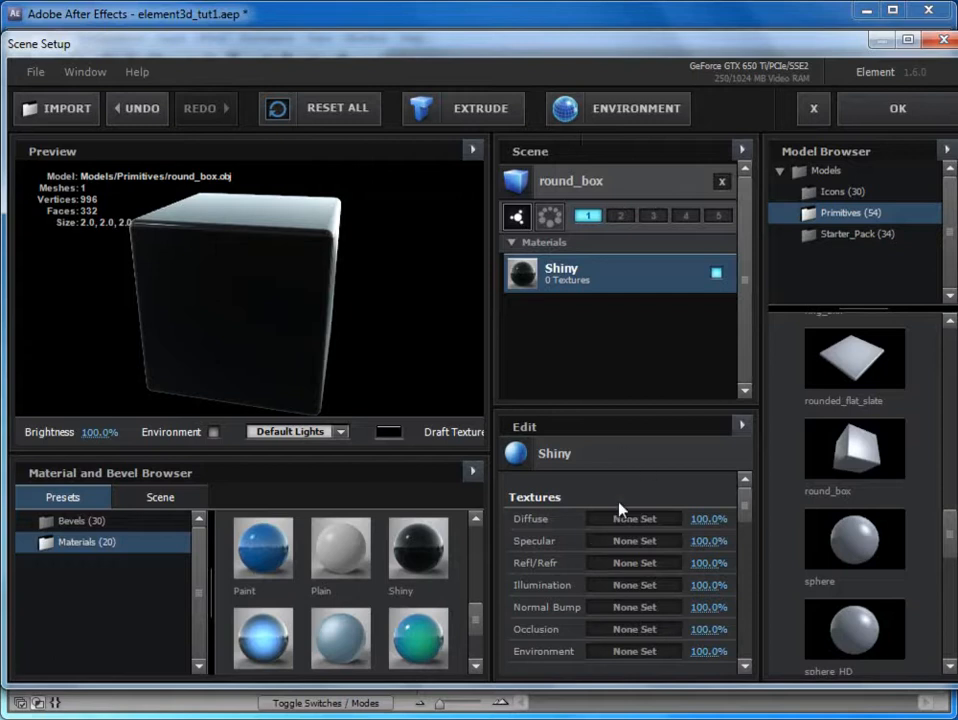
- Look through the Shiny material's settings and accept the scene to render the box in the composition
{"action": "left_click_drag", "start_coordinate": [742, 508], "coordinate": [757, 548]}
{"action": "scroll", "coordinate": [636, 528], "scroll_direction": "up", "scroll_amount": 5}
{"action": "left_click", "coordinate": [903, 112]}
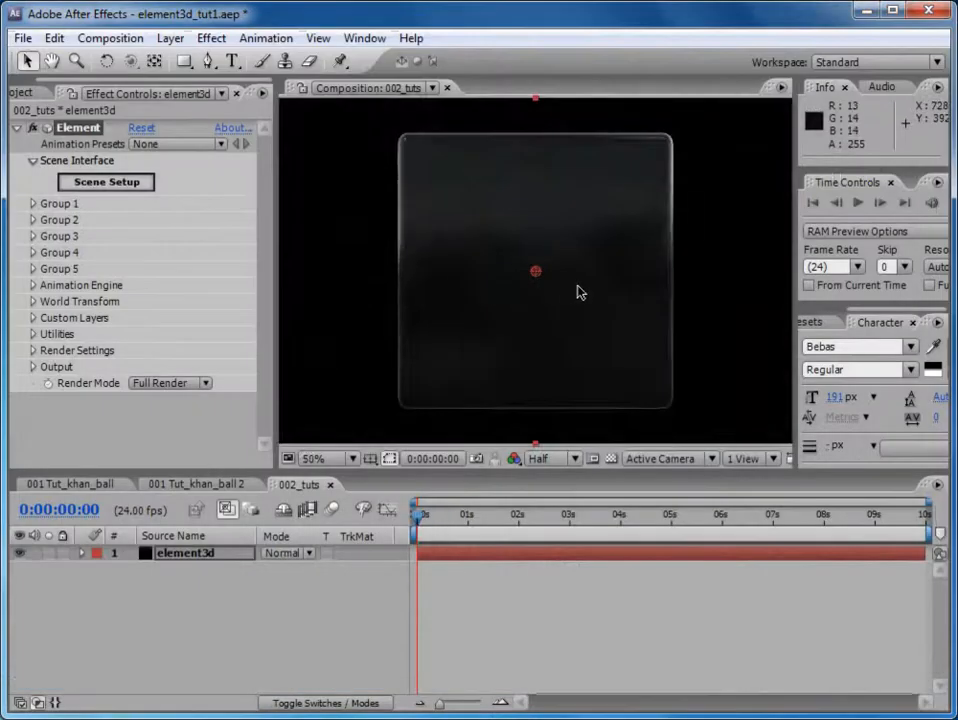
{"action": "key", "text": "comma"}
{"action": "key", "text": "period"}
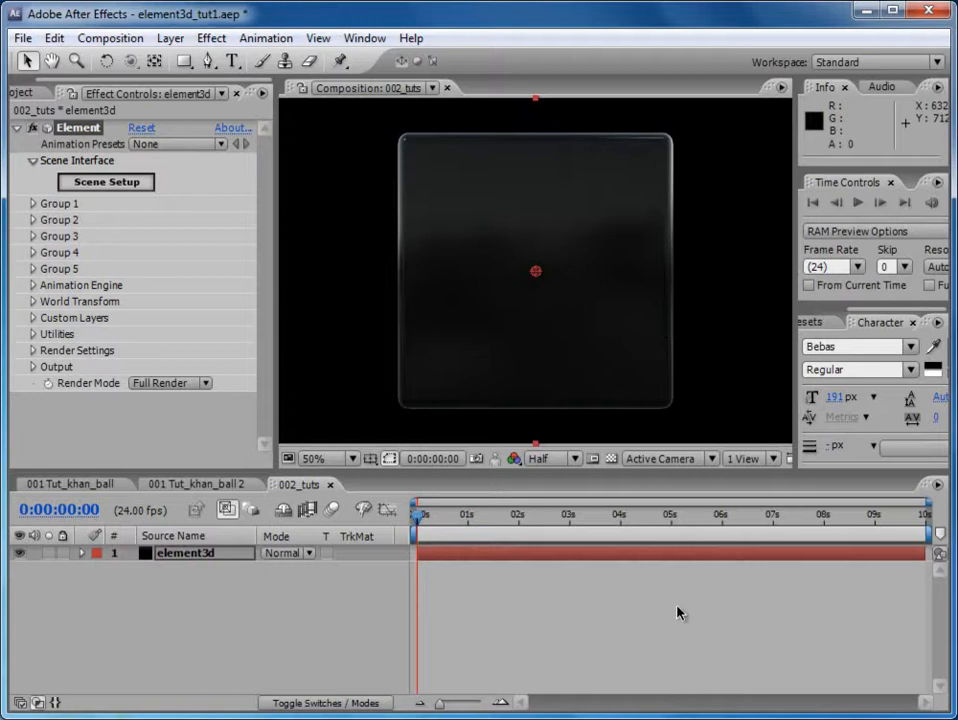
- Add a new camera with the 28mm preset to the composition and activate the Orbit Camera tool
{"action": "left_click", "coordinate": [170, 38]}
{"action": "mouse_move", "coordinate": [300, 60]}
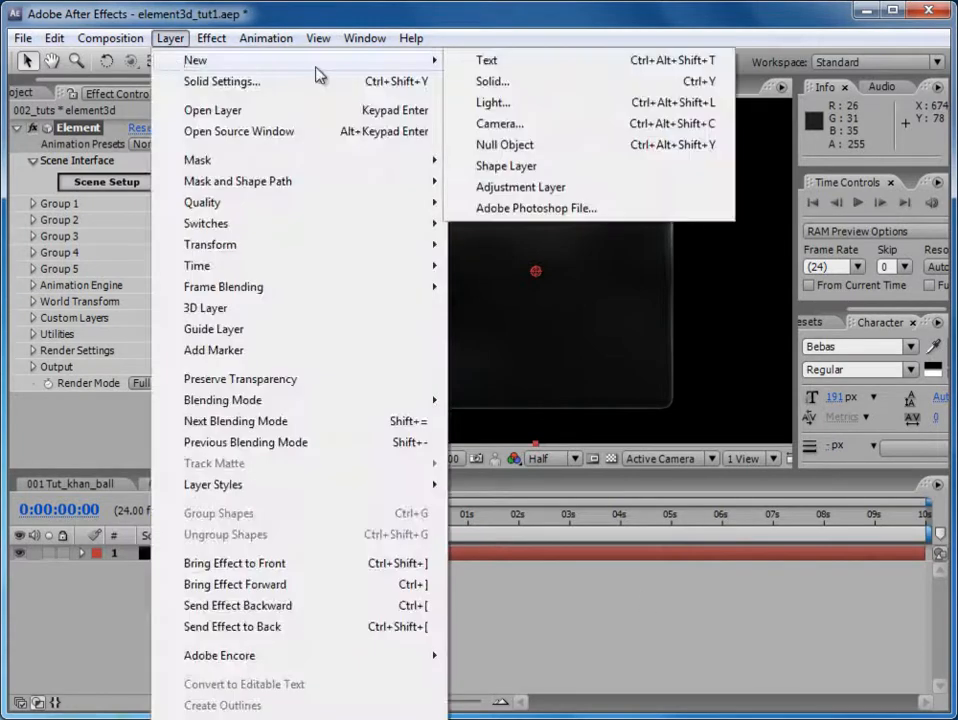
{"action": "left_click", "coordinate": [499, 123]}
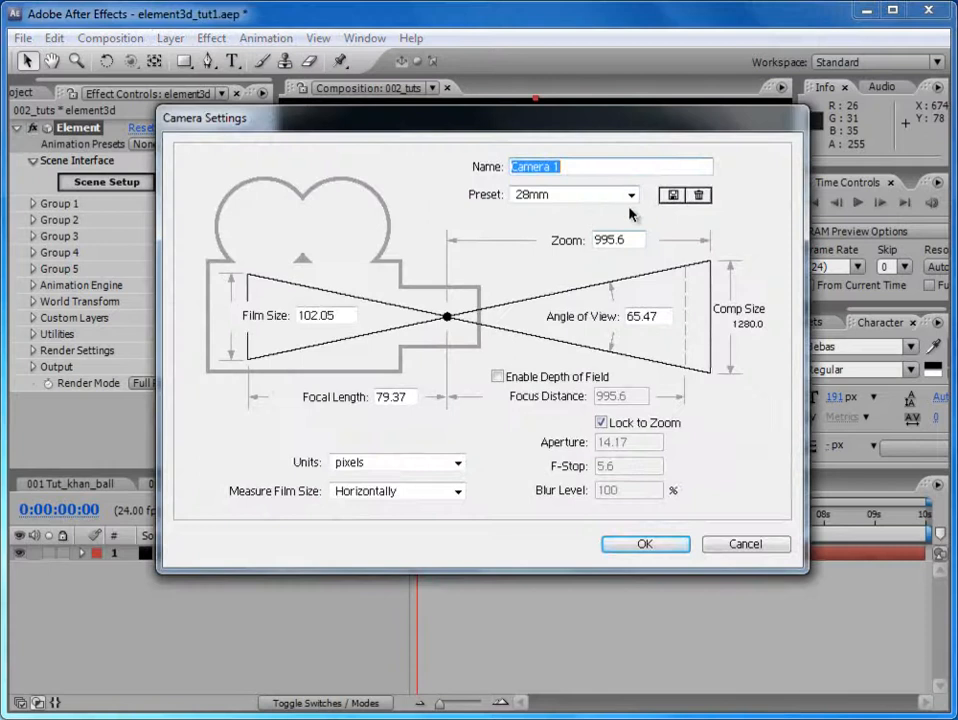
{"action": "left_click", "coordinate": [646, 545]}
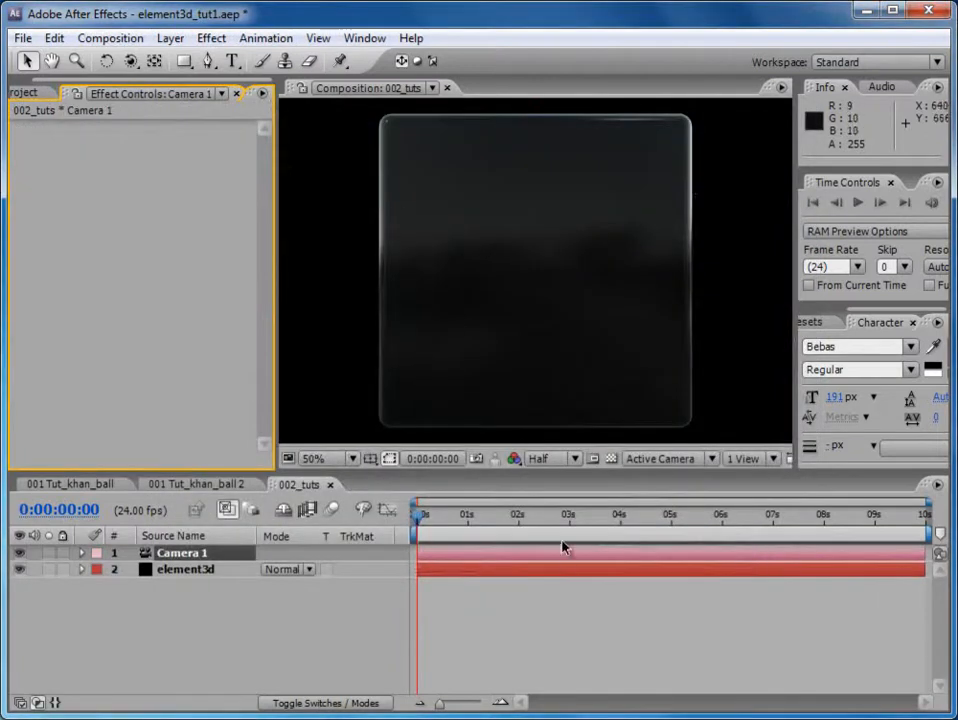
{"action": "key", "text": "c"}
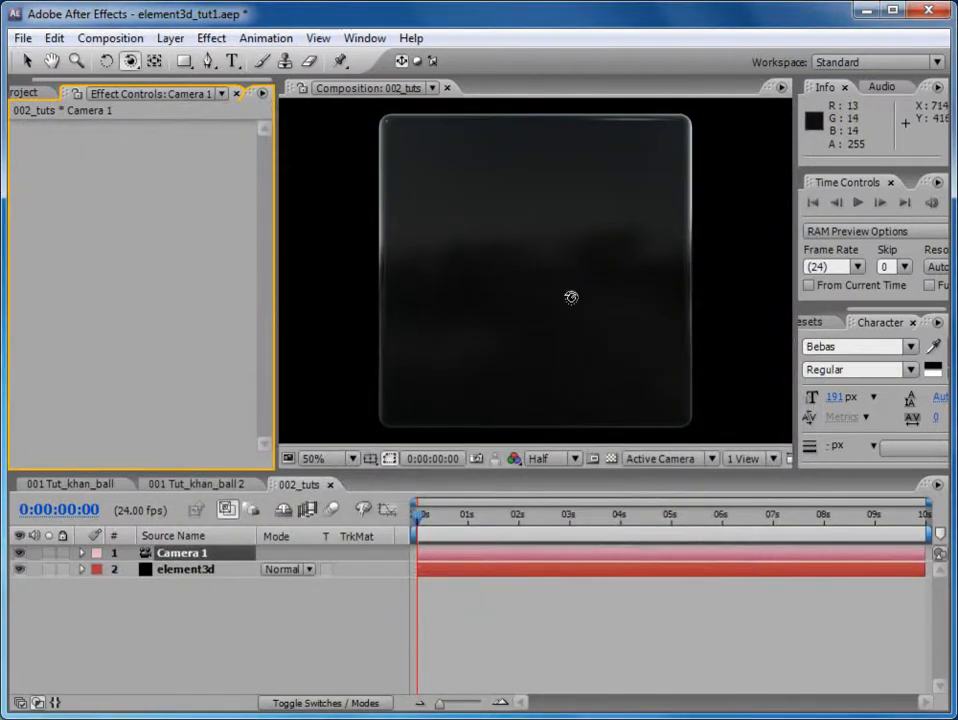
- Orbit the camera to show the box from above at an angle, and set the element3d effect's World Scale to 0.71
{"action": "left_click_drag", "start_coordinate": [130, 61], "coordinate": [190, 70]}
{"action": "left_click_drag", "start_coordinate": [534, 171], "coordinate": [590, 312]}
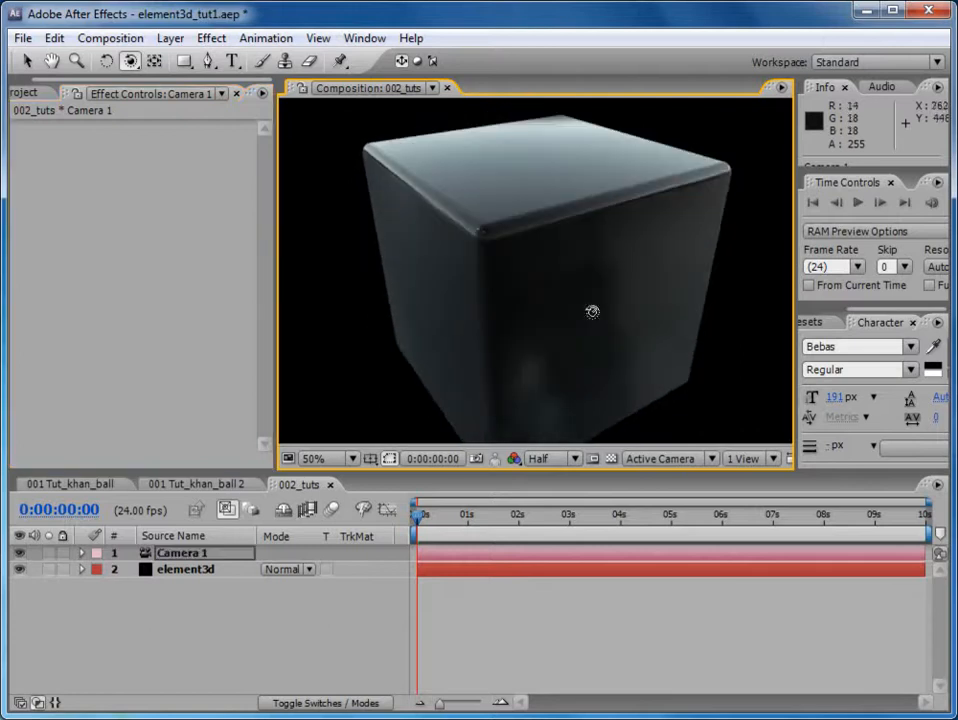
{"action": "left_click", "coordinate": [188, 570]}
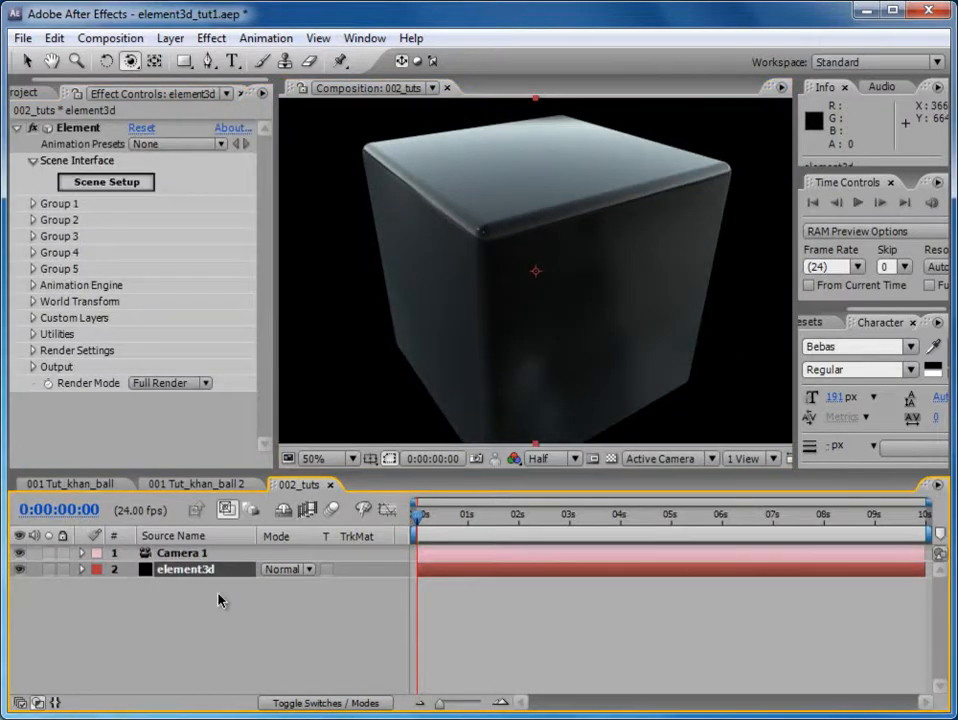
{"action": "left_click", "coordinate": [33, 302]}
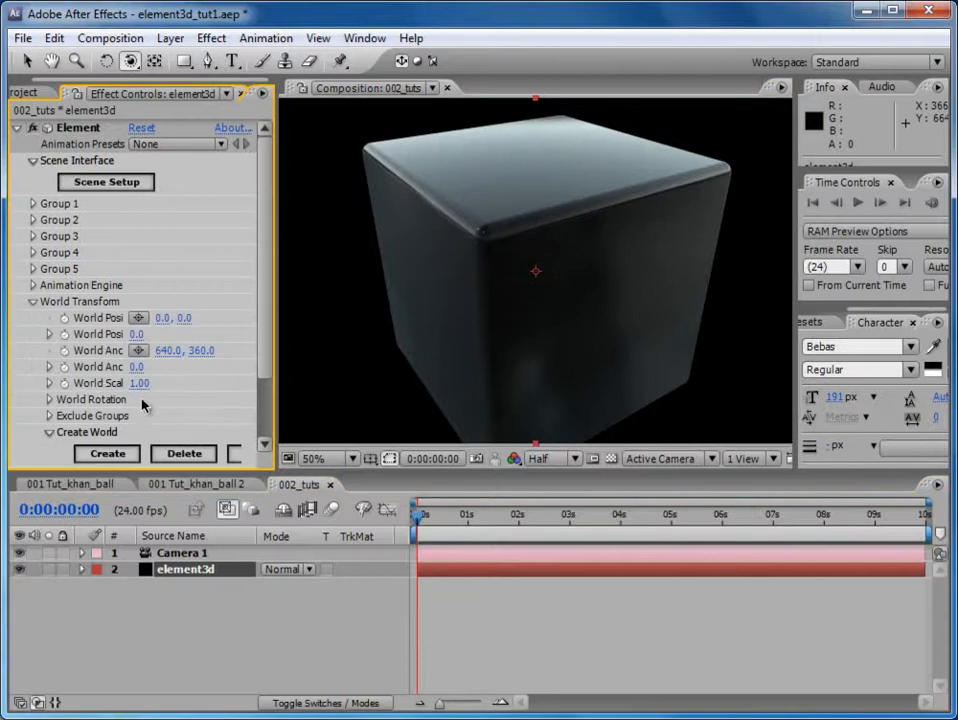
{"action": "left_click_drag", "start_coordinate": [277, 360], "coordinate": [306, 358]}
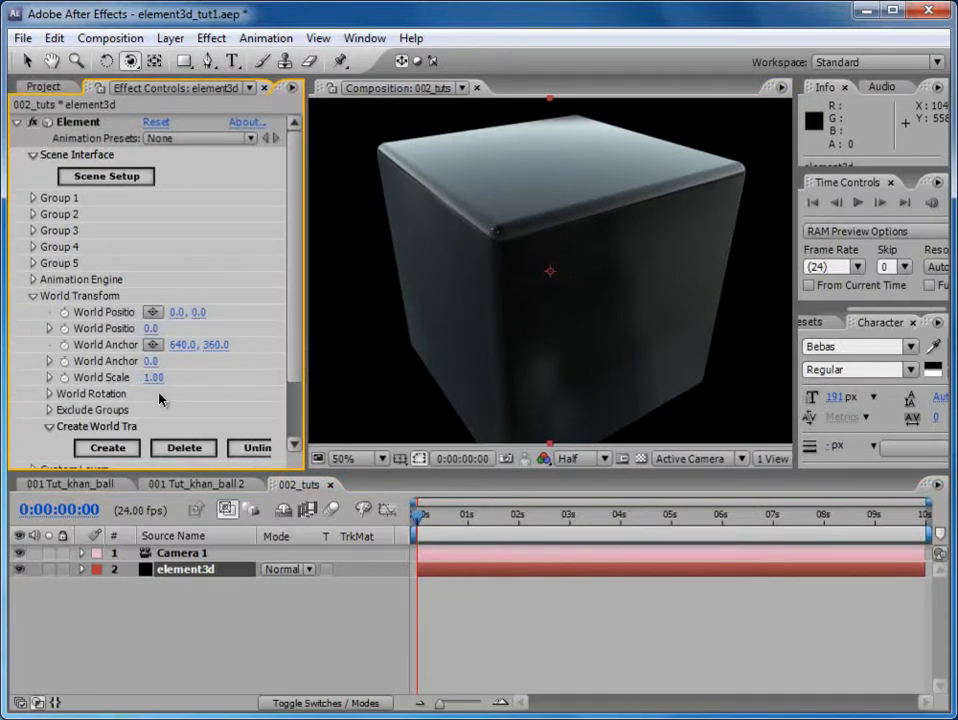
{"action": "left_click_drag", "start_coordinate": [154, 377], "coordinate": [220, 392]}
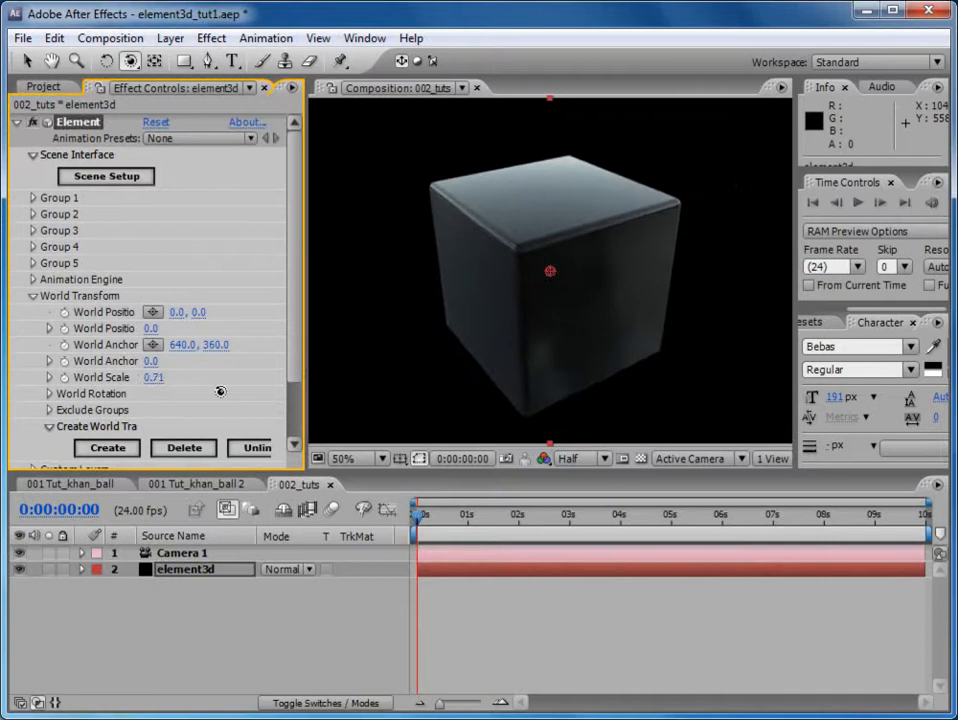
{"action": "left_click_drag", "start_coordinate": [498, 316], "coordinate": [453, 289]}
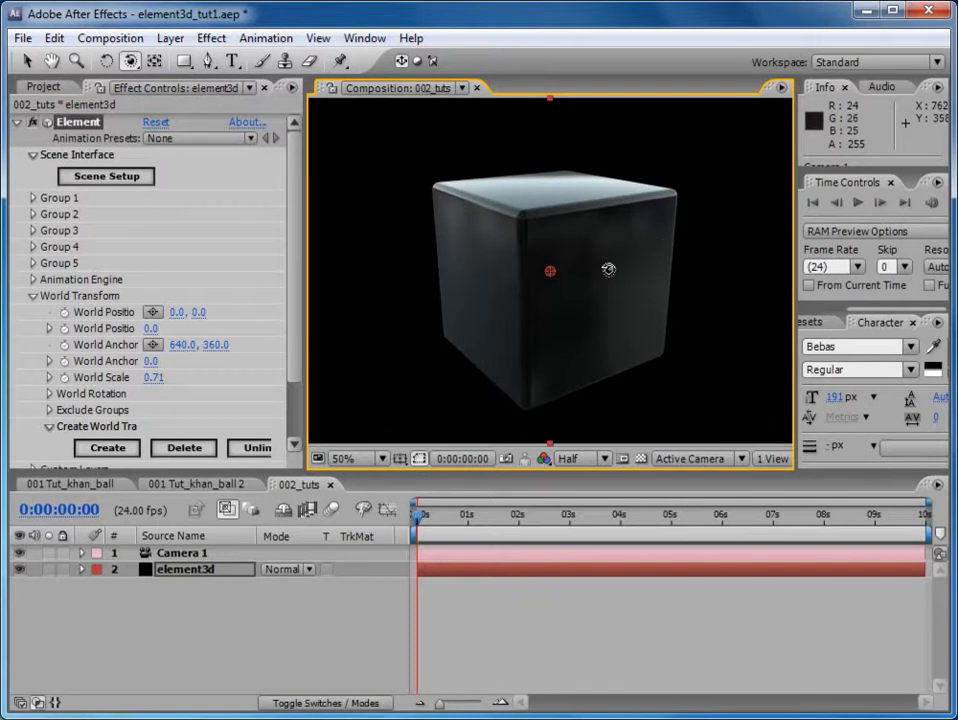
{"action": "left_click", "coordinate": [33, 295]}
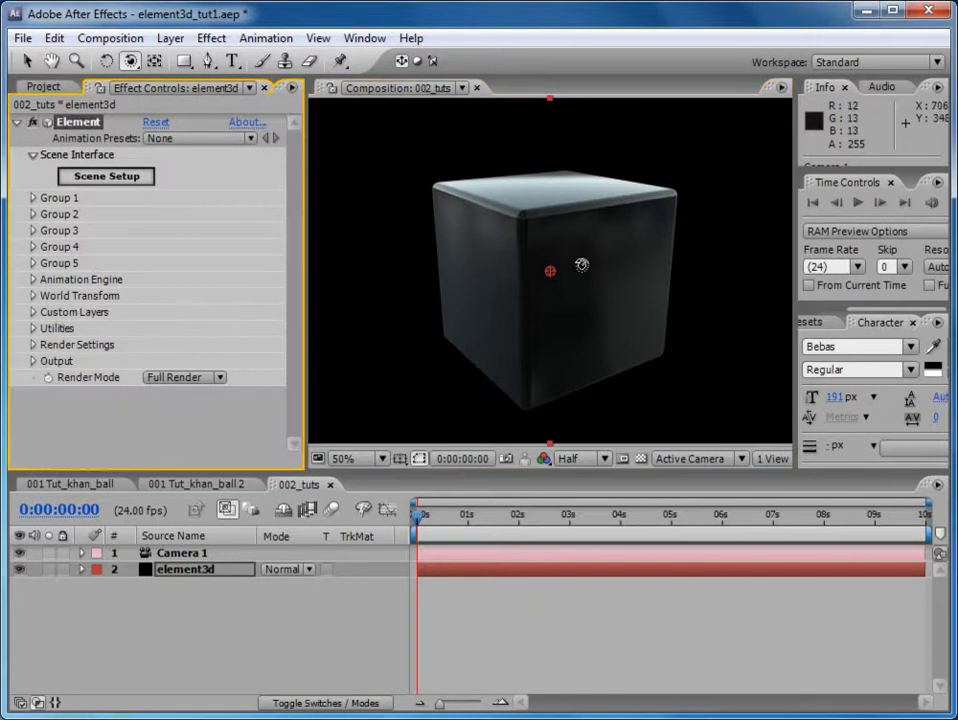
- Clear round_box's output group in Element's Scene Setup, reassign the model to group 1, and accept the scene
{"action": "left_click", "coordinate": [99, 177]}
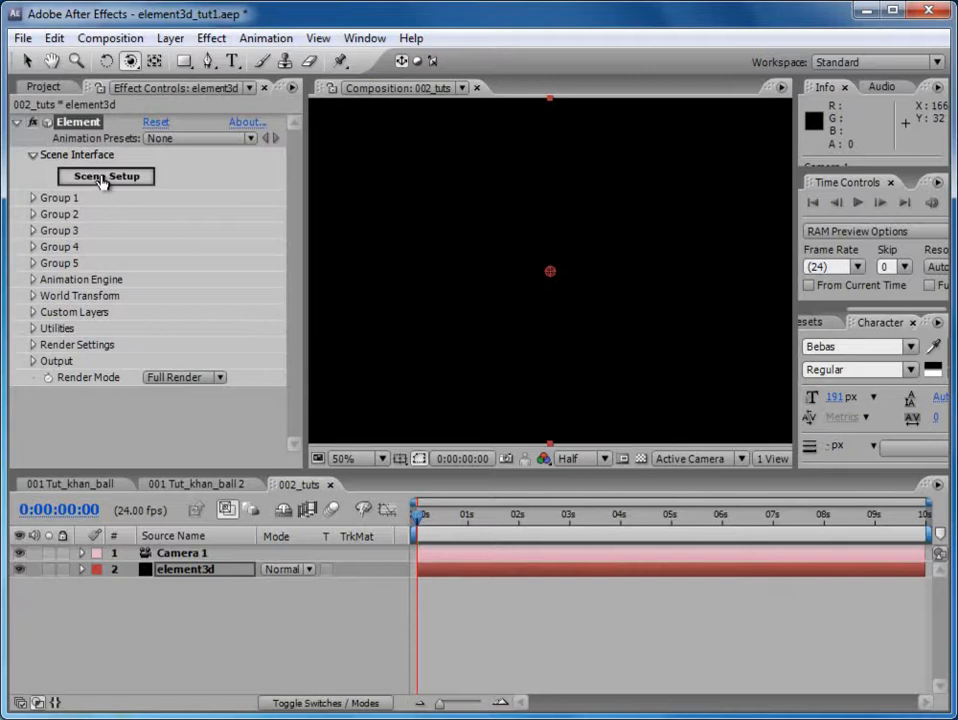
{"action": "left_click", "coordinate": [103, 178]}
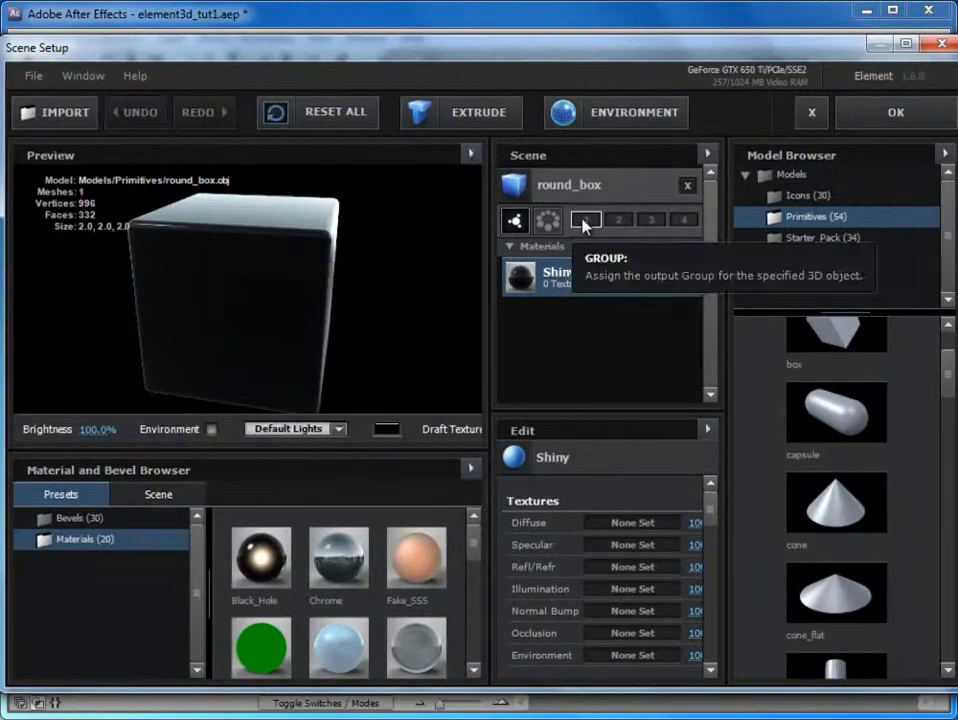
{"action": "left_click", "coordinate": [589, 113]}
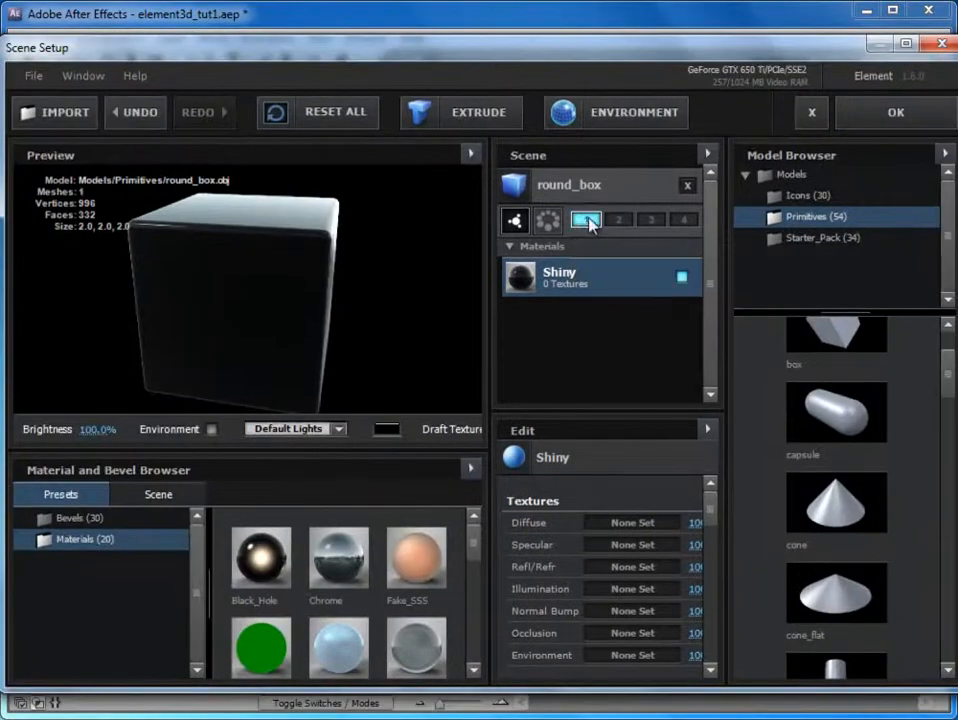
{"action": "left_click", "coordinate": [913, 113]}
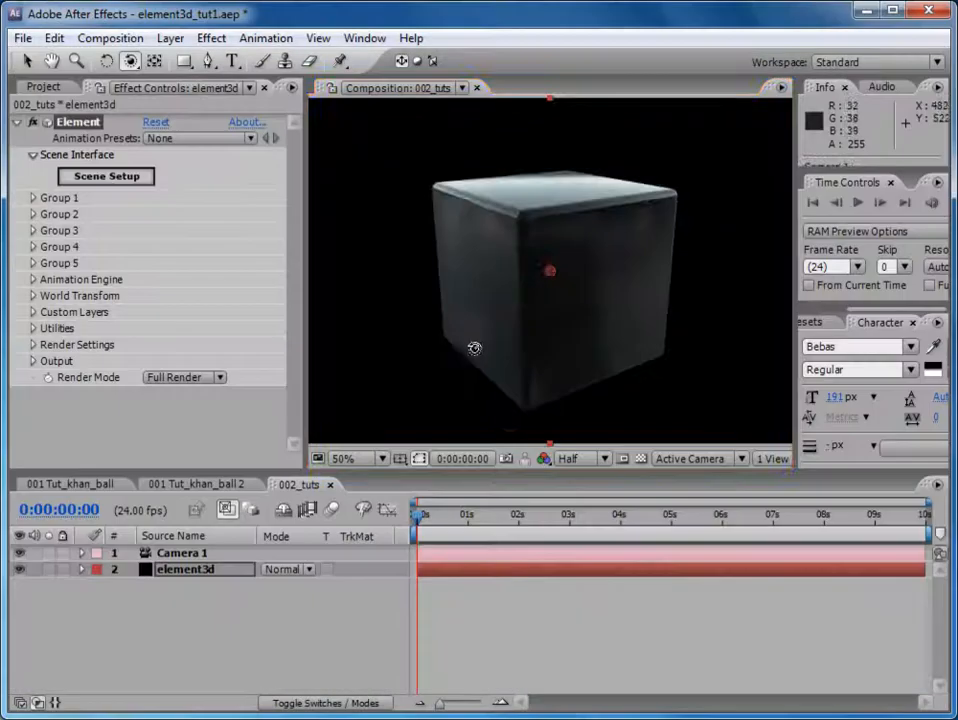
{"action": "left_click_drag", "start_coordinate": [552, 274], "coordinate": [596, 265]}
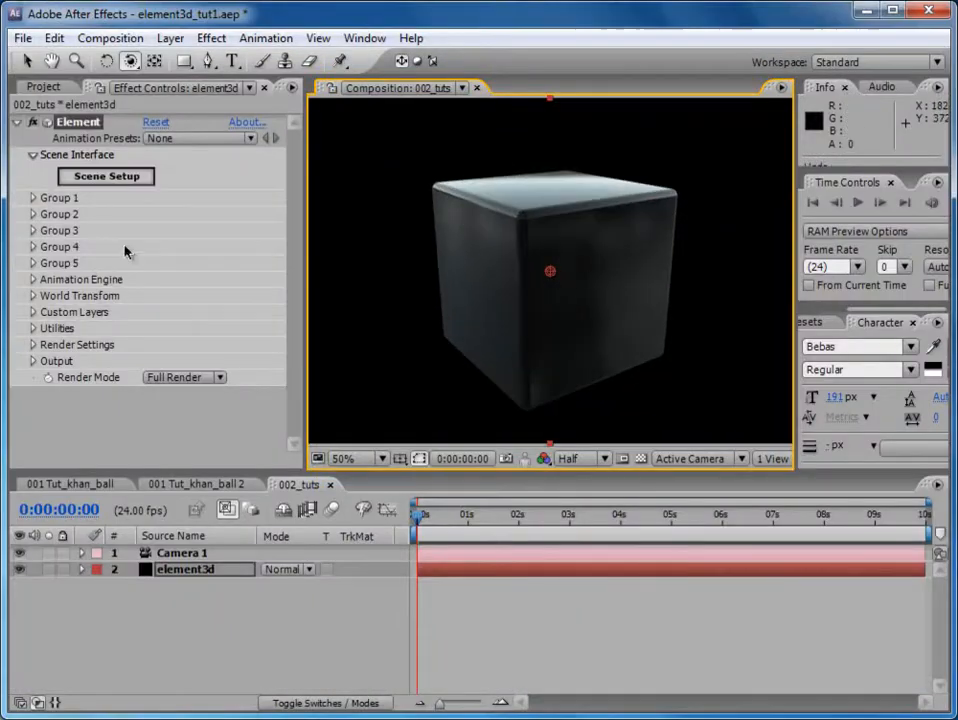
- Set Group 1's Replicator Shape to Sphere and its Particle Count to 37 in the Particle Replicator settings
{"action": "left_click", "coordinate": [32, 198]}
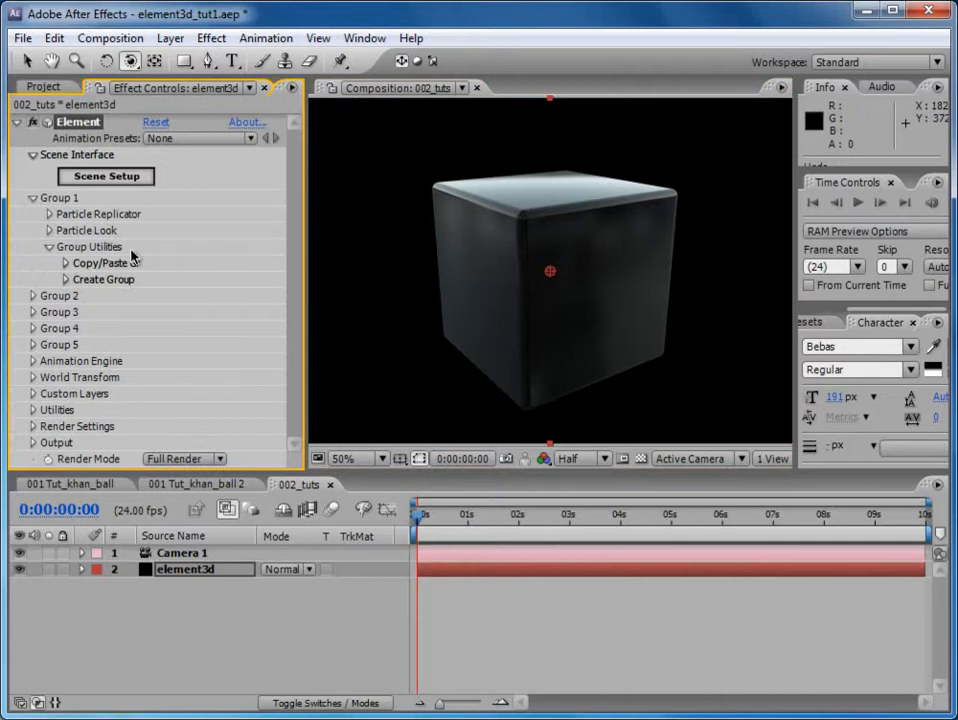
{"action": "left_click", "coordinate": [50, 215]}
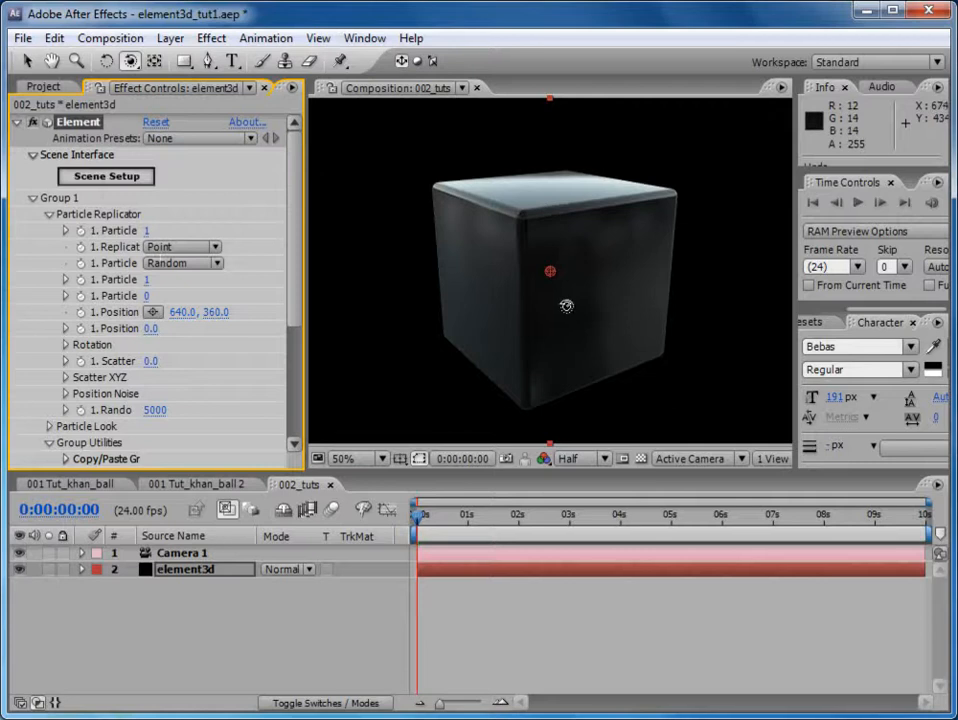
{"action": "left_click", "coordinate": [185, 247]}
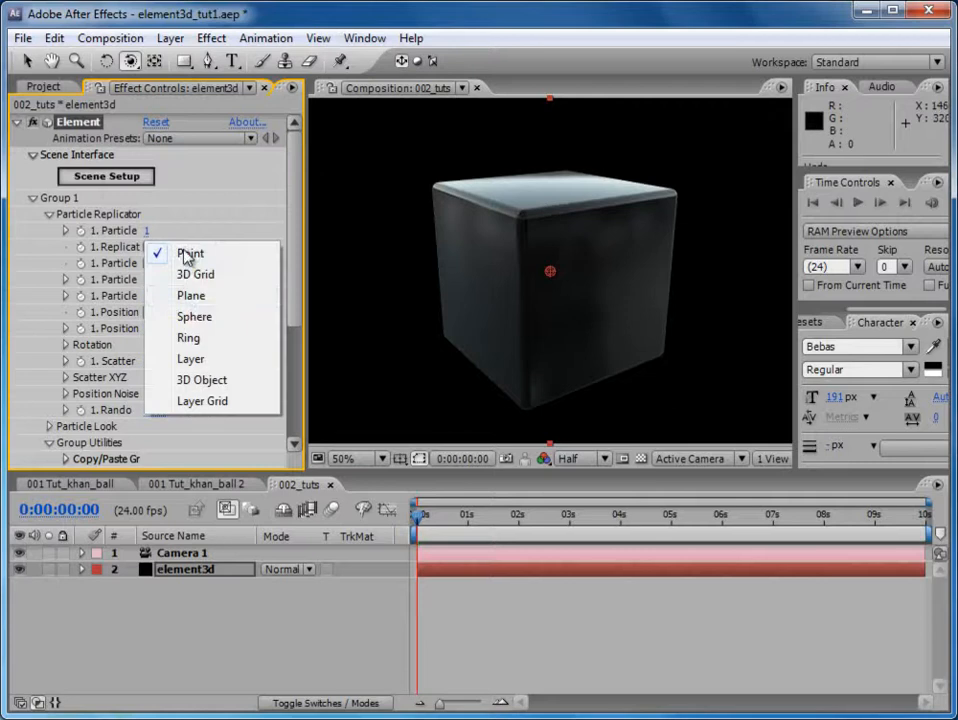
{"action": "left_click", "coordinate": [194, 317]}
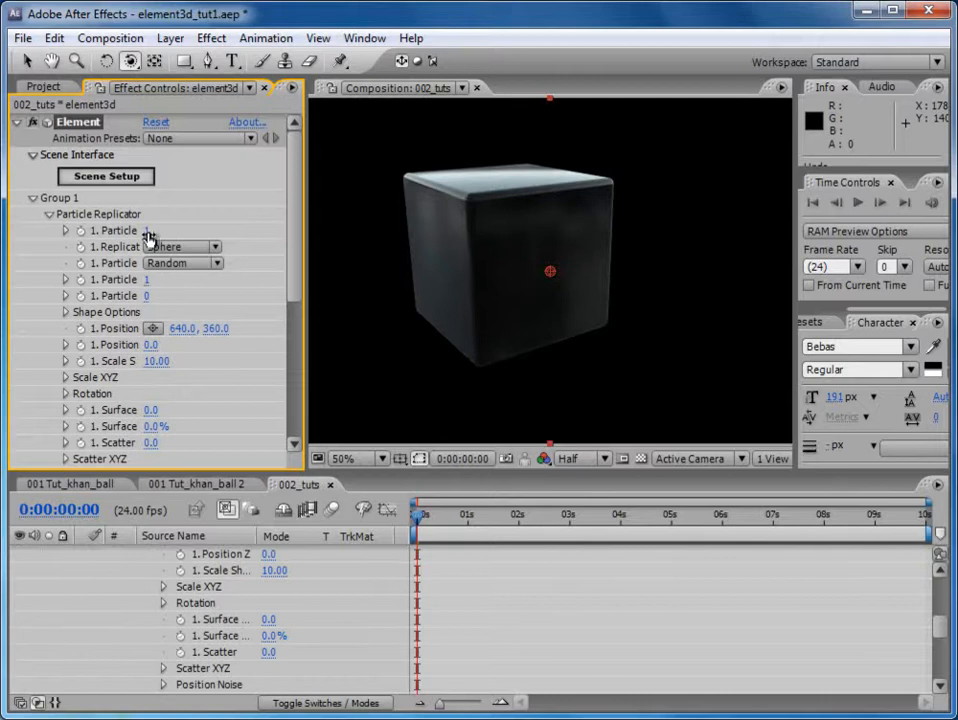
{"action": "mouse_move", "coordinate": [147, 237]}
{"action": "left_mouse_down"}
{"action": "mouse_move", "coordinate": [175, 230]}
{"action": "mouse_move", "coordinate": [158, 232]}
{"action": "left_mouse_up"}
{"action": "scroll", "coordinate": [548, 232], "scroll_direction": "down", "scroll_amount": 1}
{"action": "scroll", "coordinate": [548, 232], "scroll_direction": "up", "scroll_amount": 1}
{"action": "left_click_drag", "start_coordinate": [307, 243], "coordinate": [290, 302]}
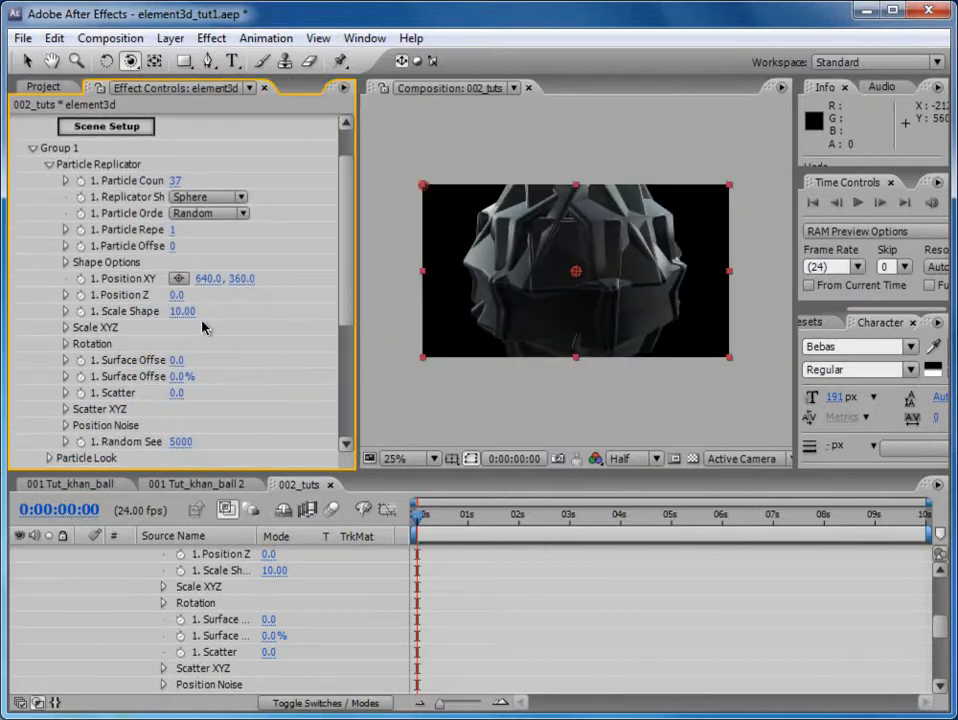
- Reduce Group 1's Scale Shape to 7.70 and set its Particle Size to 2.5 under Particle Look
{"action": "left_click_drag", "start_coordinate": [186, 312], "coordinate": [166, 310]}
{"action": "left_click_drag", "start_coordinate": [353, 291], "coordinate": [355, 330]}
{"action": "left_click", "coordinate": [48, 380]}
{"action": "scroll", "coordinate": [340, 393], "scroll_direction": "down", "scroll_amount": 2}
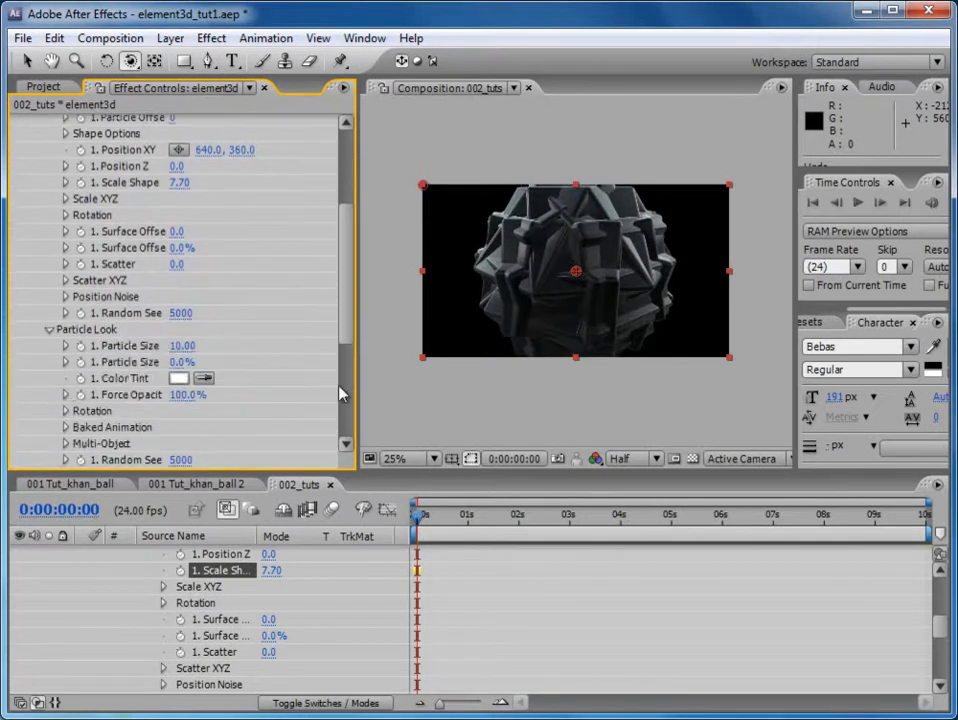
{"action": "left_click_drag", "start_coordinate": [183, 351], "coordinate": [85, 353]}
{"action": "key", "text": "period"}
{"action": "left_click", "coordinate": [182, 349]}
{"action": "type", "text": "2.5"}
{"action": "key", "text": "Return"}
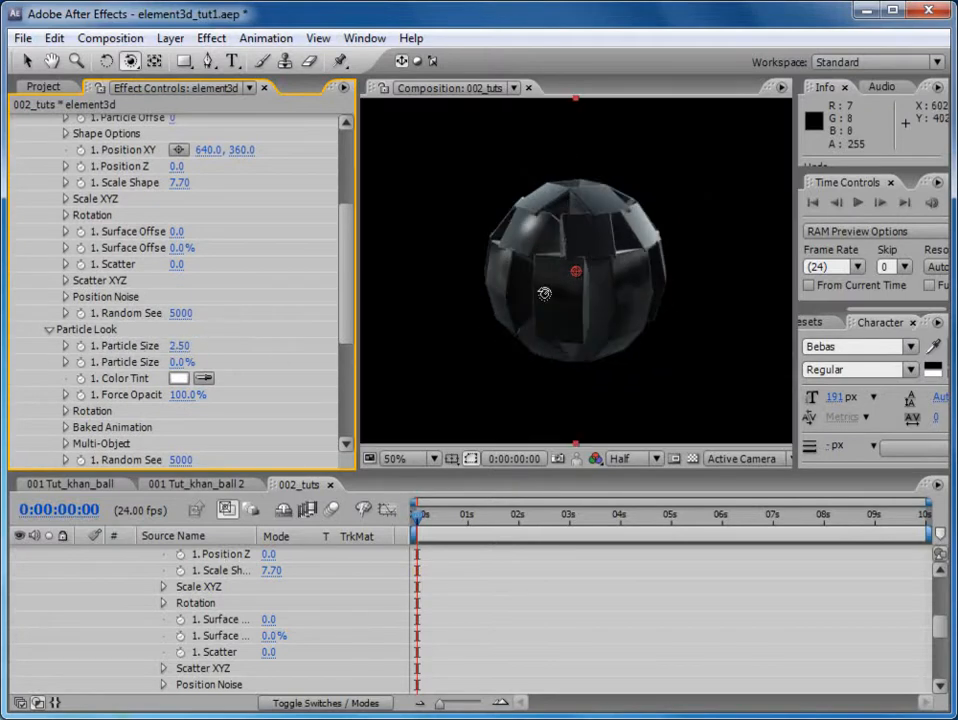
- Increase Group 1's Scale Shape to 11.30 and its Particle Count to 78
{"action": "scroll", "coordinate": [352, 273], "scroll_direction": "up", "scroll_amount": 3}
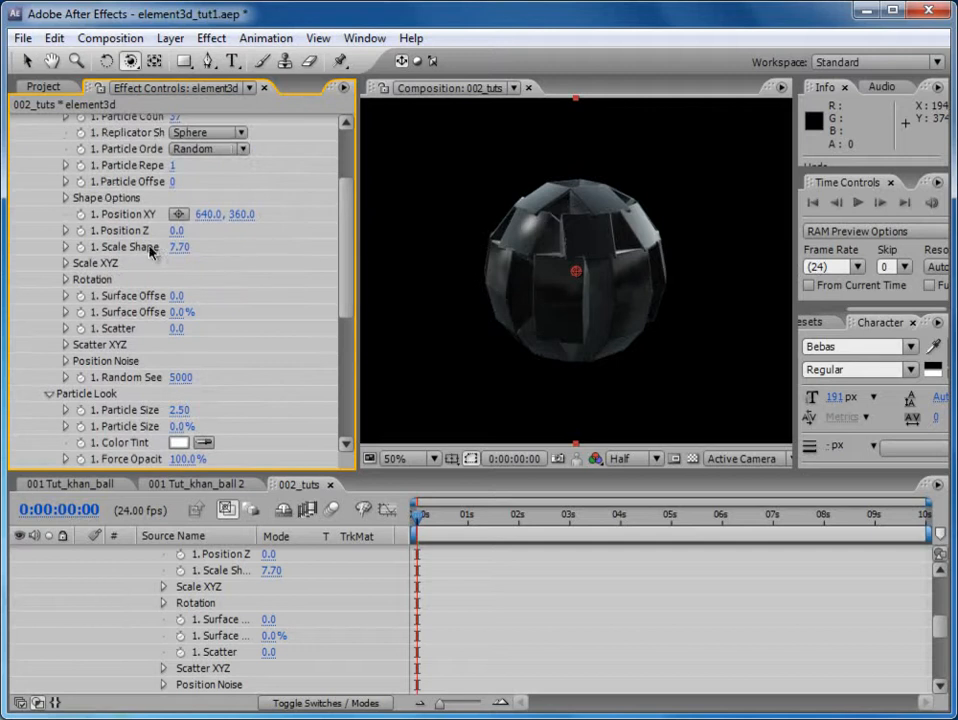
{"action": "left_click_drag", "start_coordinate": [180, 247], "coordinate": [215, 249]}
{"action": "left_click_drag", "start_coordinate": [348, 266], "coordinate": [356, 160]}
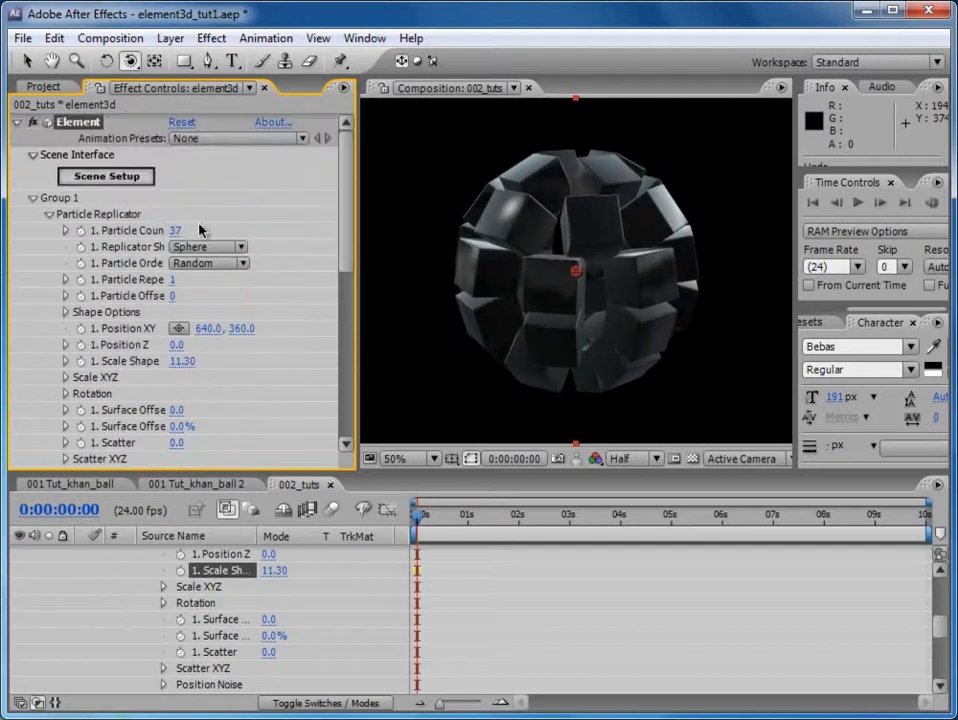
{"action": "left_click_drag", "start_coordinate": [176, 233], "coordinate": [219, 229]}
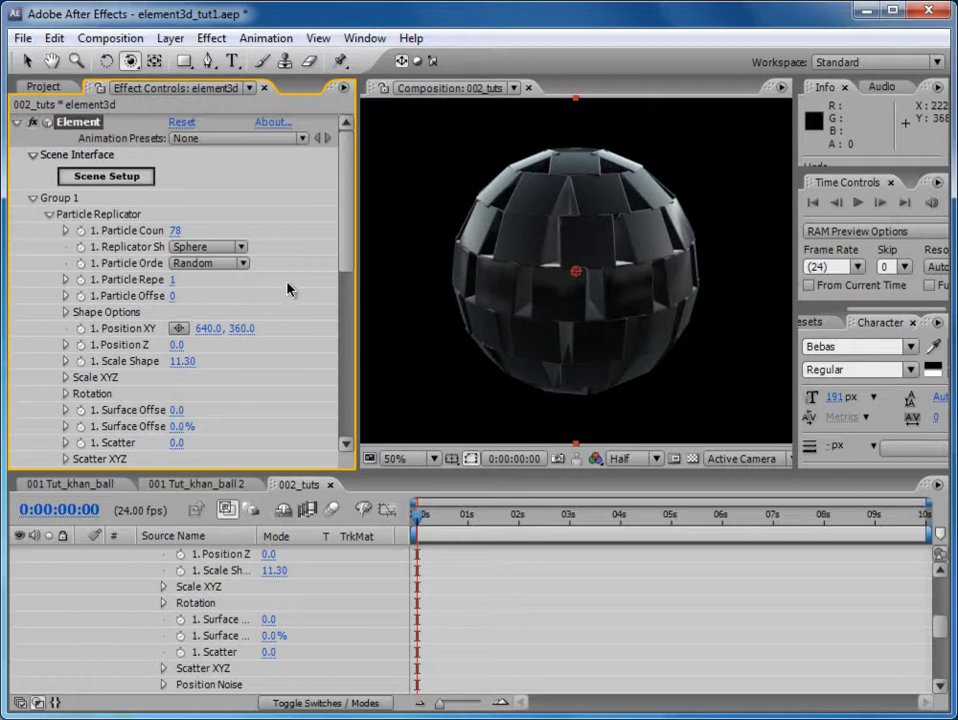
- Set Automatic Bias to -3 in Group 1's Shape Options and orbit the camera to view the sphere from higher up
{"action": "scroll", "coordinate": [353, 255], "scroll_direction": "down", "scroll_amount": 2}
{"action": "scroll", "coordinate": [353, 262], "scroll_direction": "down", "scroll_amount": 4}
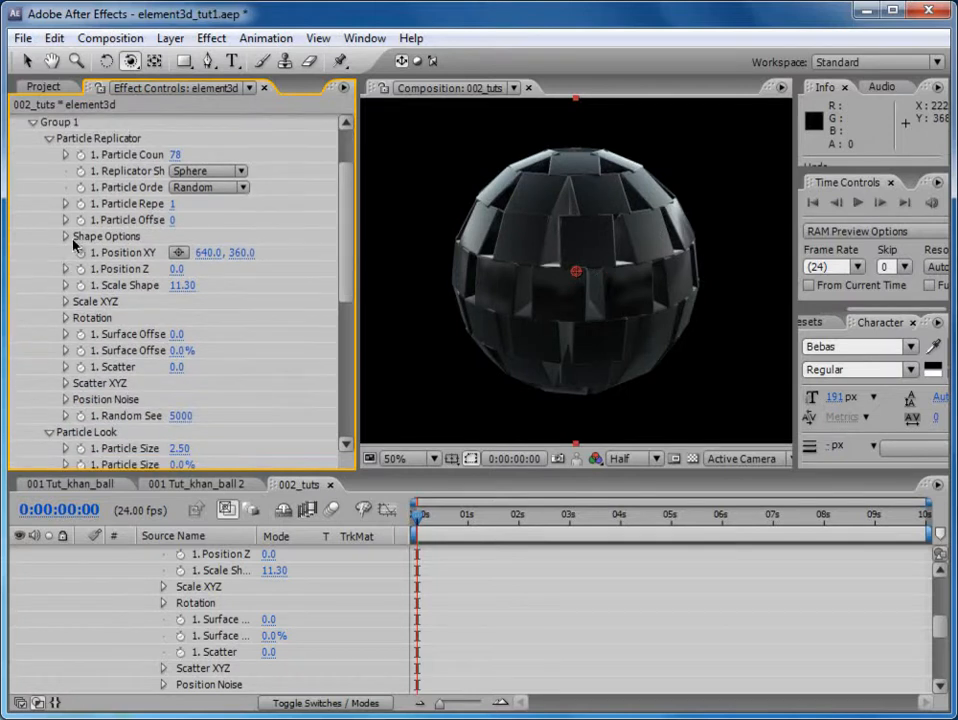
{"action": "left_click", "coordinate": [66, 237]}
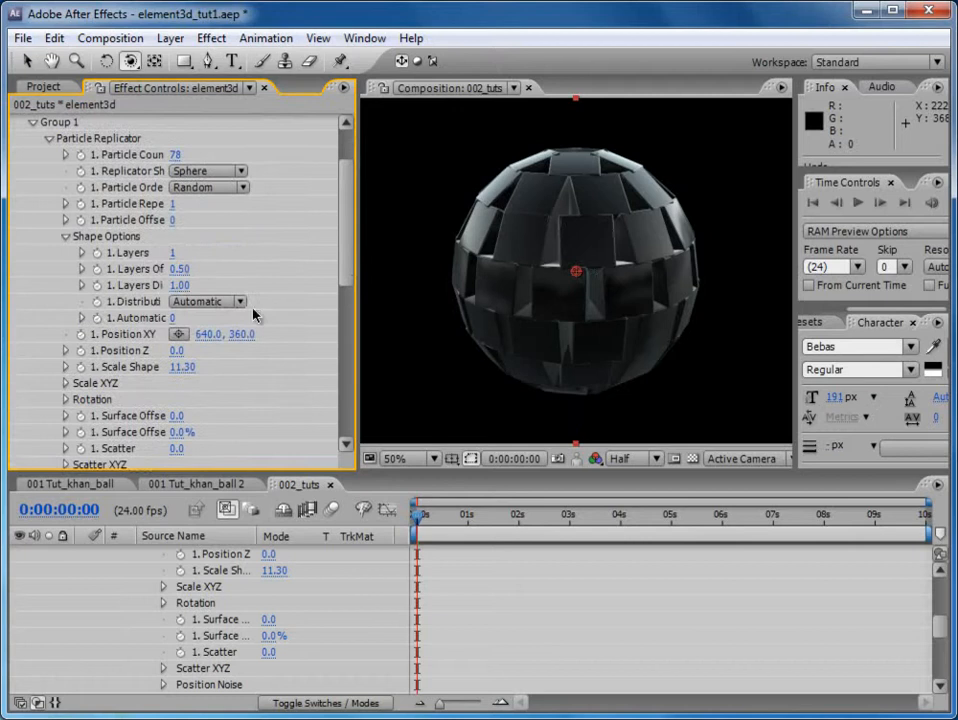
{"action": "left_click_drag", "start_coordinate": [357, 268], "coordinate": [405, 268]}
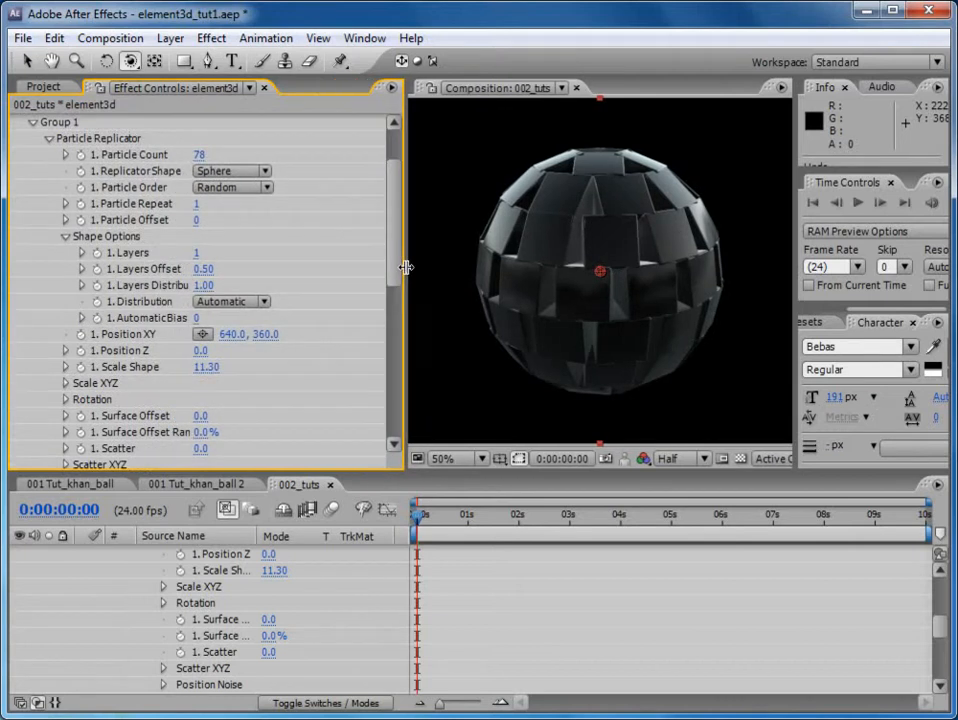
{"action": "left_click", "coordinate": [196, 320]}
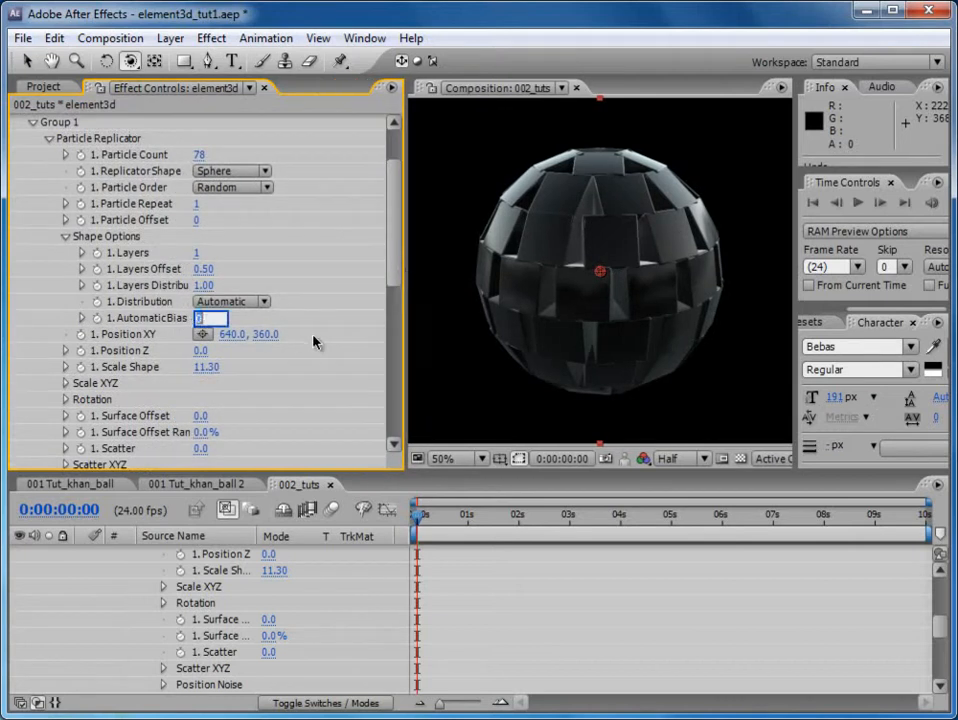
{"action": "type", "text": "-3"}
{"action": "key", "text": "Return"}
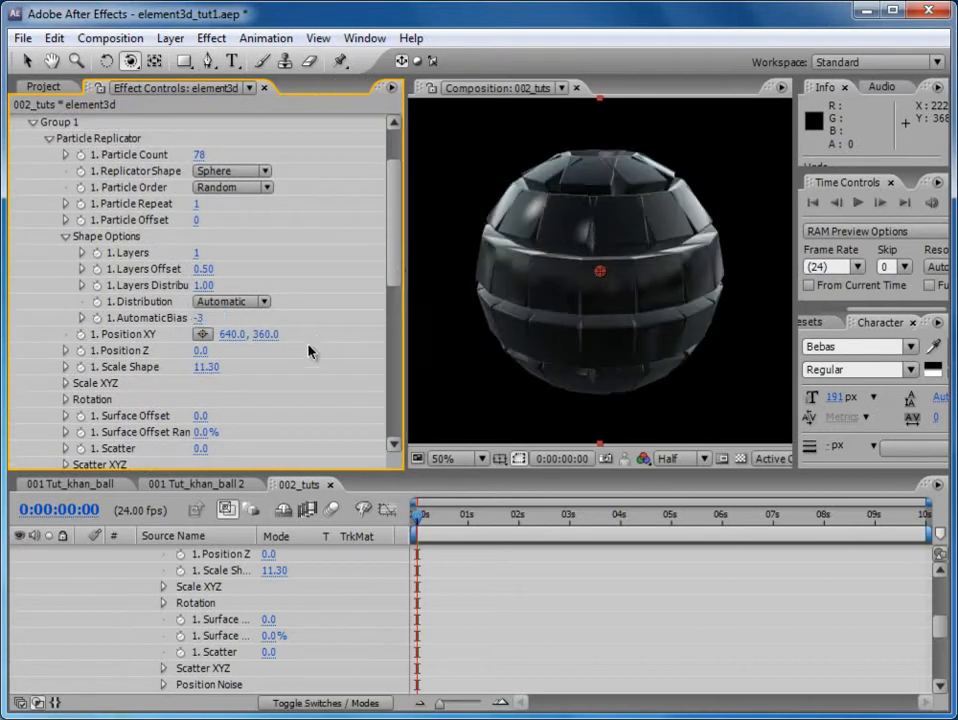
{"action": "left_click_drag", "start_coordinate": [661, 301], "coordinate": [575, 338]}
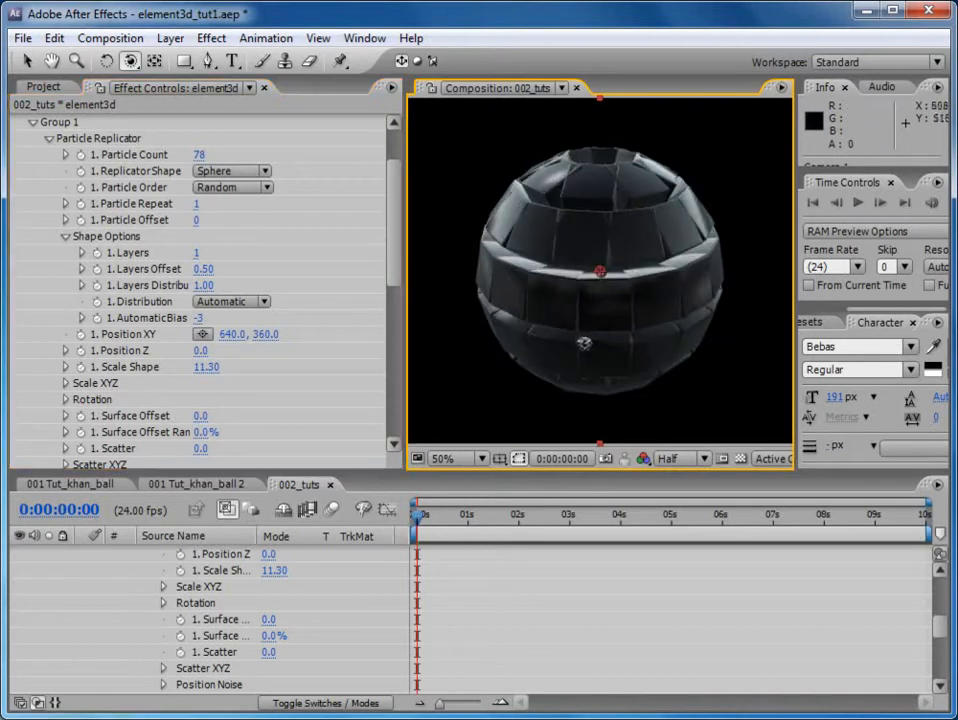
- Raise Group 1's Particle Count to 130, reduce its Particle Size to 1.77, and orbit the camera level with the ball
{"action": "left_click_drag", "start_coordinate": [198, 155], "coordinate": [252, 157]}
{"action": "scroll", "coordinate": [400, 211], "scroll_direction": "down", "scroll_amount": 5}
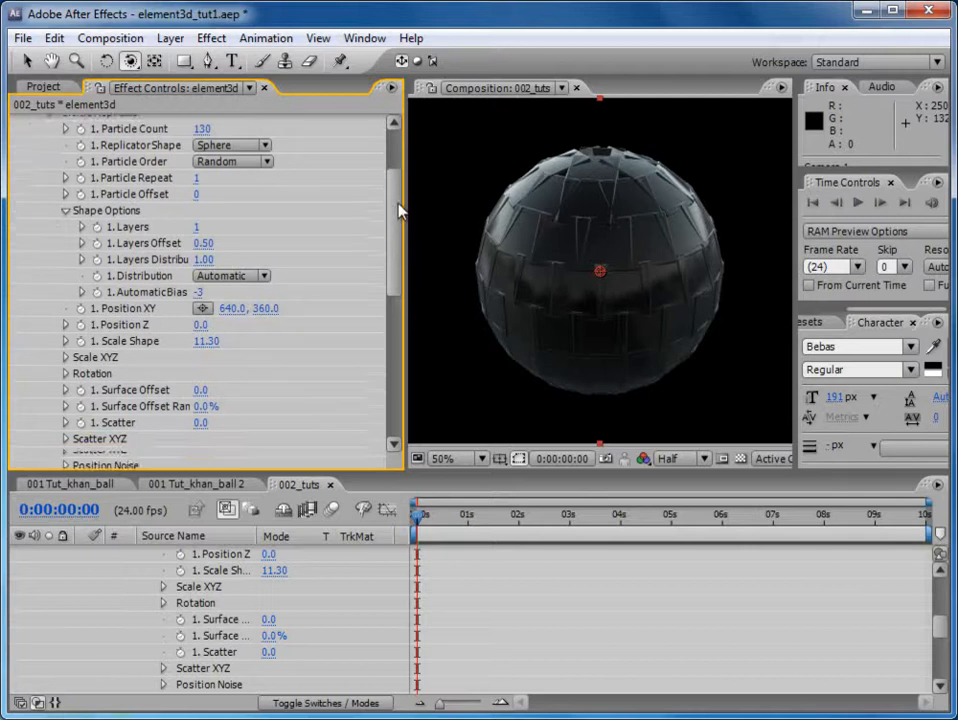
{"action": "scroll", "coordinate": [222, 381], "scroll_direction": "down", "scroll_amount": 1}
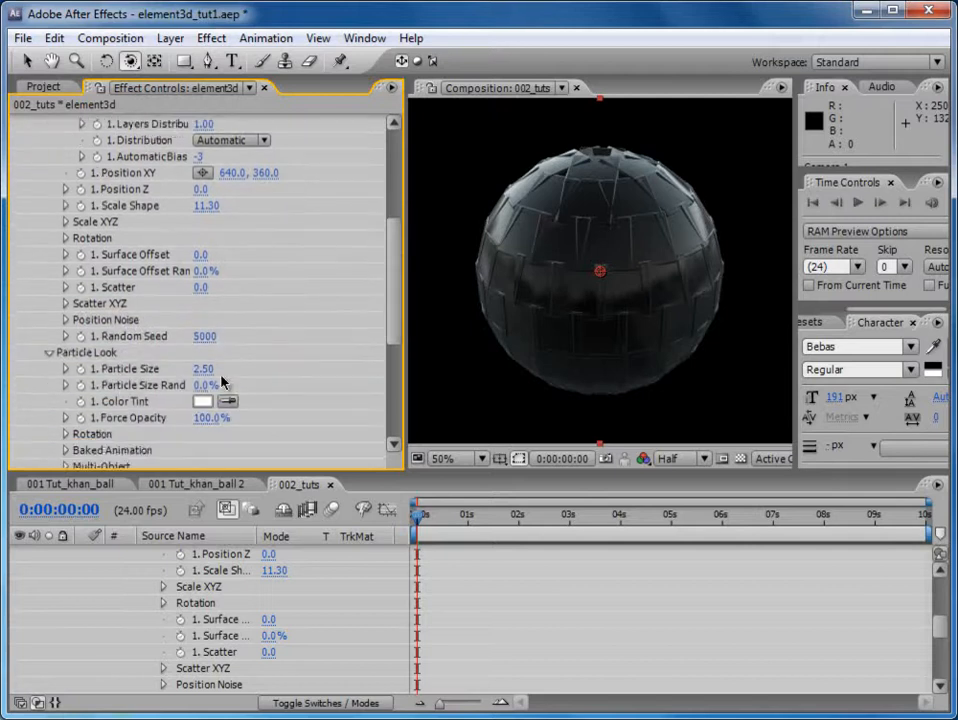
{"action": "left_click_drag", "start_coordinate": [205, 378], "coordinate": [138, 372]}
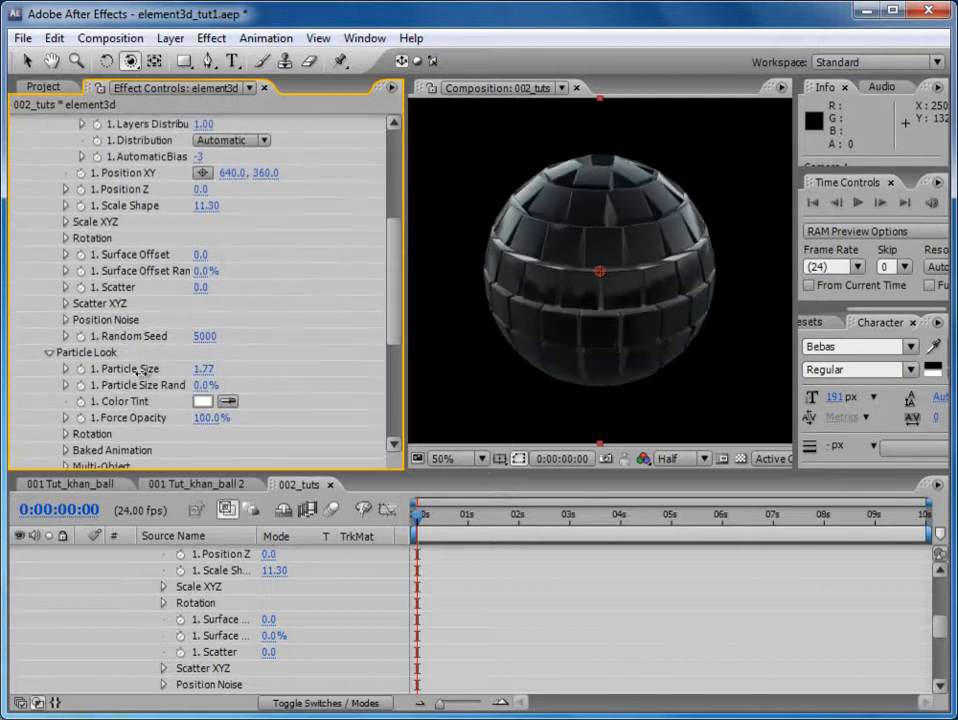
{"action": "left_click_drag", "start_coordinate": [630, 305], "coordinate": [438, 336]}
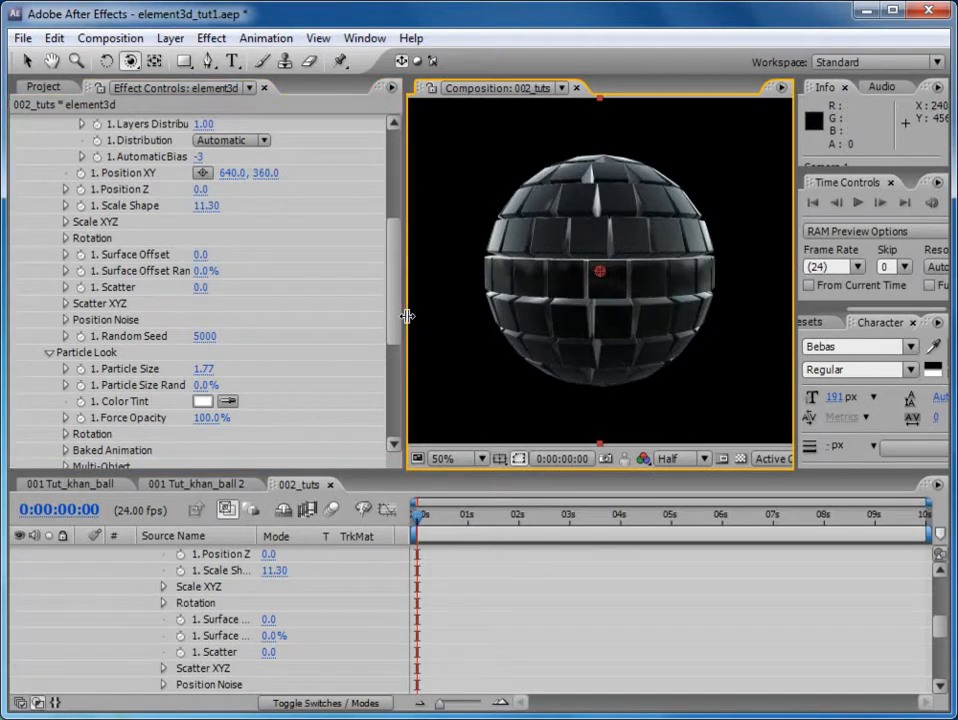
- Move the current time to 0:00:02:01 and collapse the Group 1 settings in the Element effect
{"action": "left_click_drag", "start_coordinate": [407, 316], "coordinate": [283, 314]}
{"action": "left_click_drag", "start_coordinate": [420, 514], "coordinate": [519, 514]}
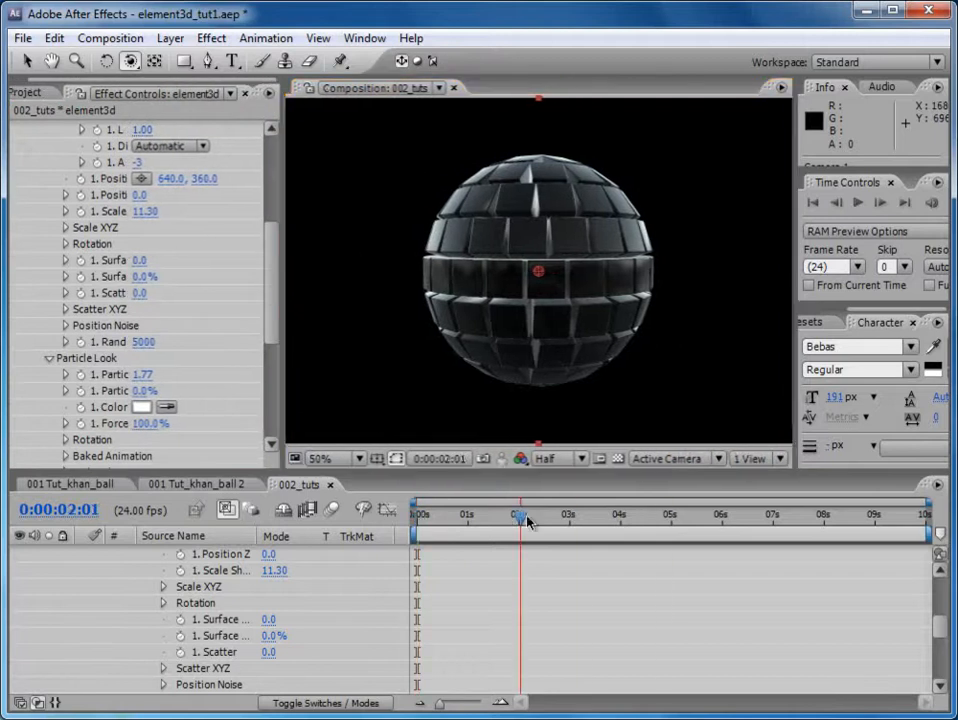
{"action": "left_click_drag", "start_coordinate": [283, 287], "coordinate": [283, 195]}
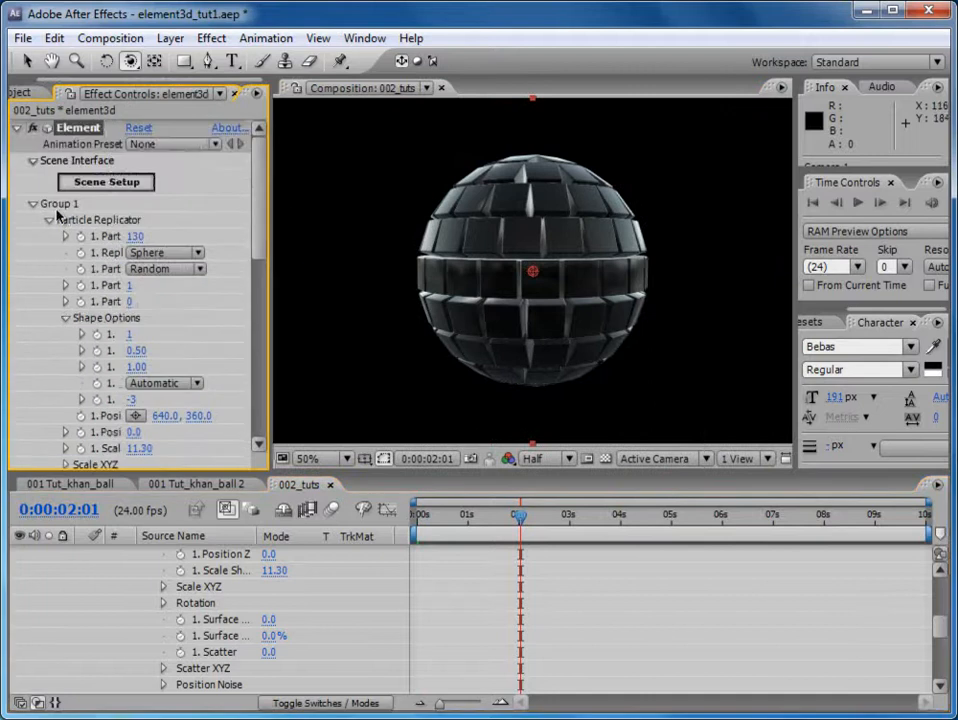
{"action": "left_click", "coordinate": [32, 204]}
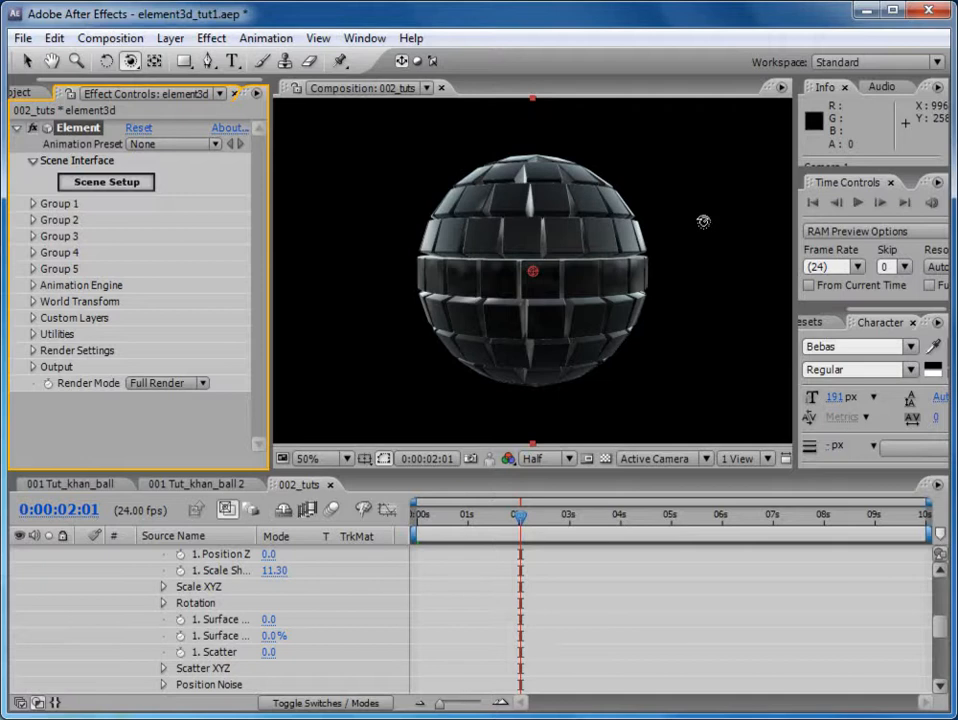
- Enable the Element effect's Animation Engine and set an Animation keyframe of 0% at 0:00:00:00
{"action": "left_click", "coordinate": [33, 287]}
{"action": "left_click", "coordinate": [131, 216]}
{"action": "key", "text": "Home"}
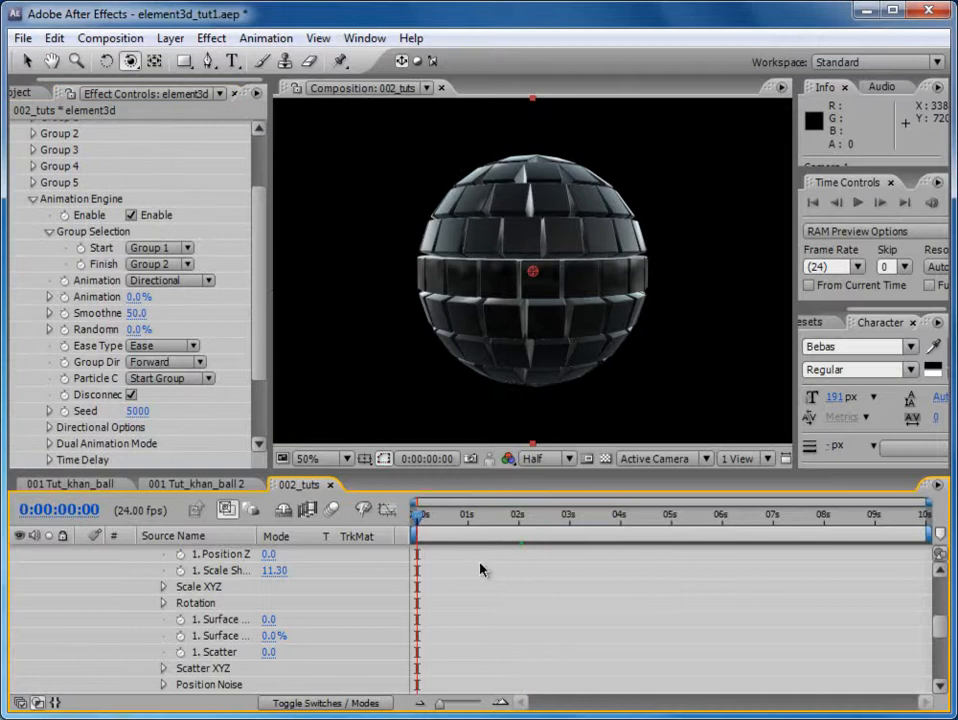
{"action": "left_click", "coordinate": [64, 298]}
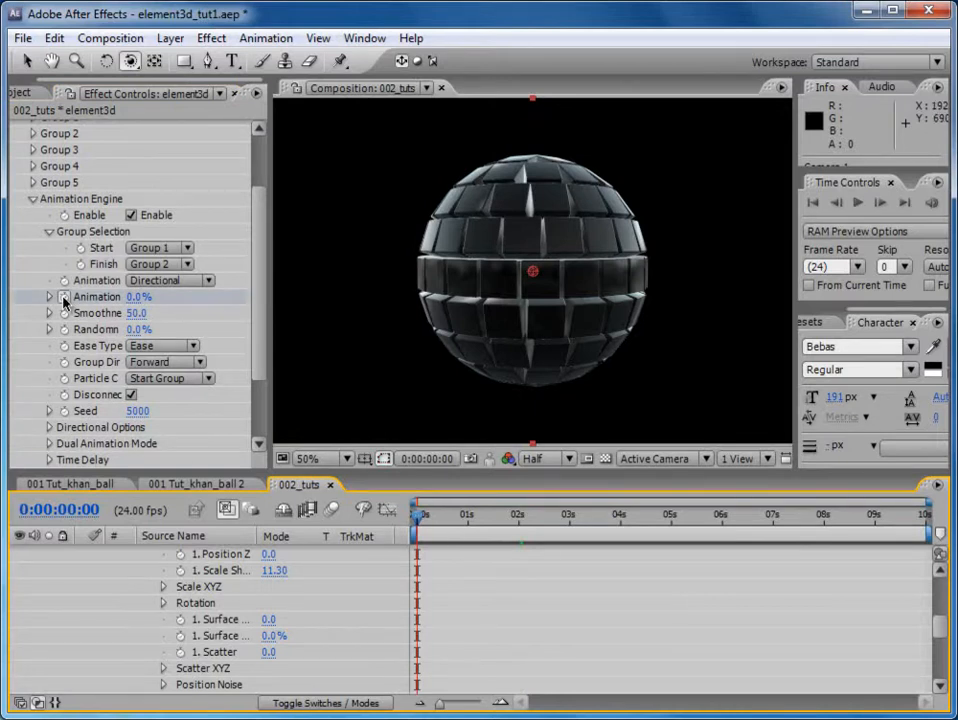
- Keyframe the Animation Engine's Animation at 100% at 0:00:02:00 and preview the transition by moving the current time to 0:00:00:06
{"action": "left_click", "coordinate": [520, 527]}
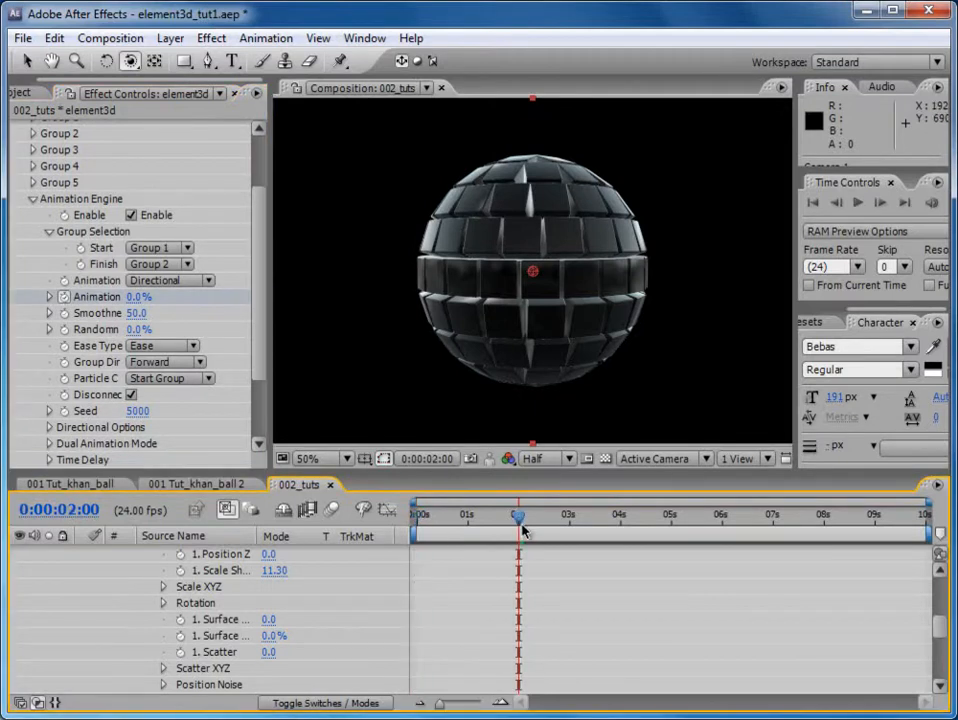
{"action": "left_click", "coordinate": [137, 298]}
{"action": "type", "text": "100"}
{"action": "key", "text": "Return"}
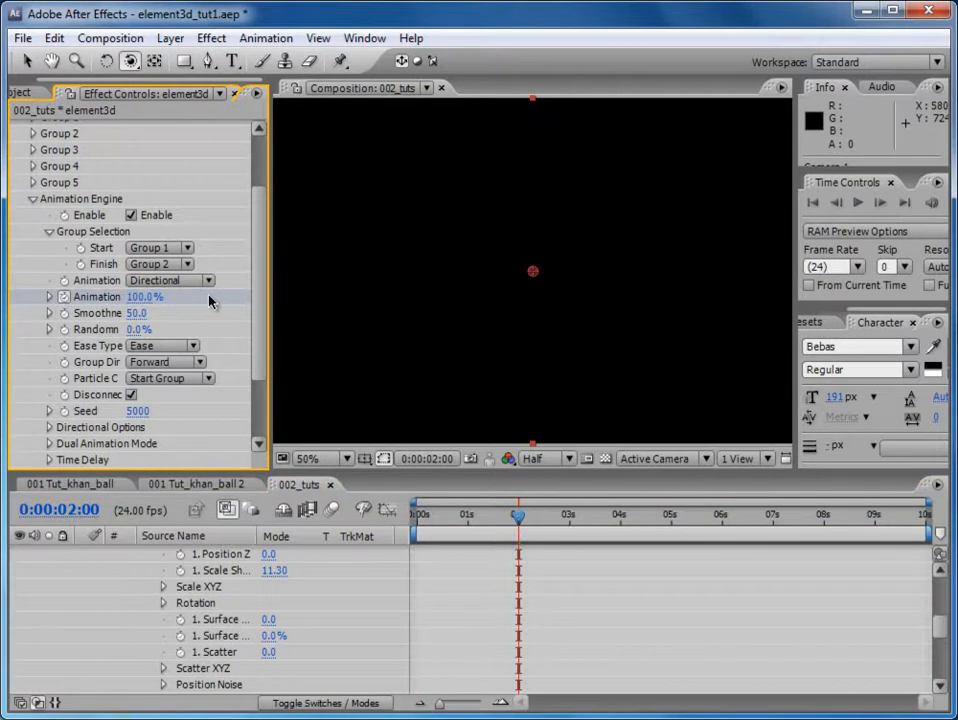
{"action": "mouse_move", "coordinate": [420, 517]}
{"action": "left_mouse_down"}
{"action": "mouse_move", "coordinate": [515, 520]}
{"action": "mouse_move", "coordinate": [430, 524]}
{"action": "left_mouse_up"}
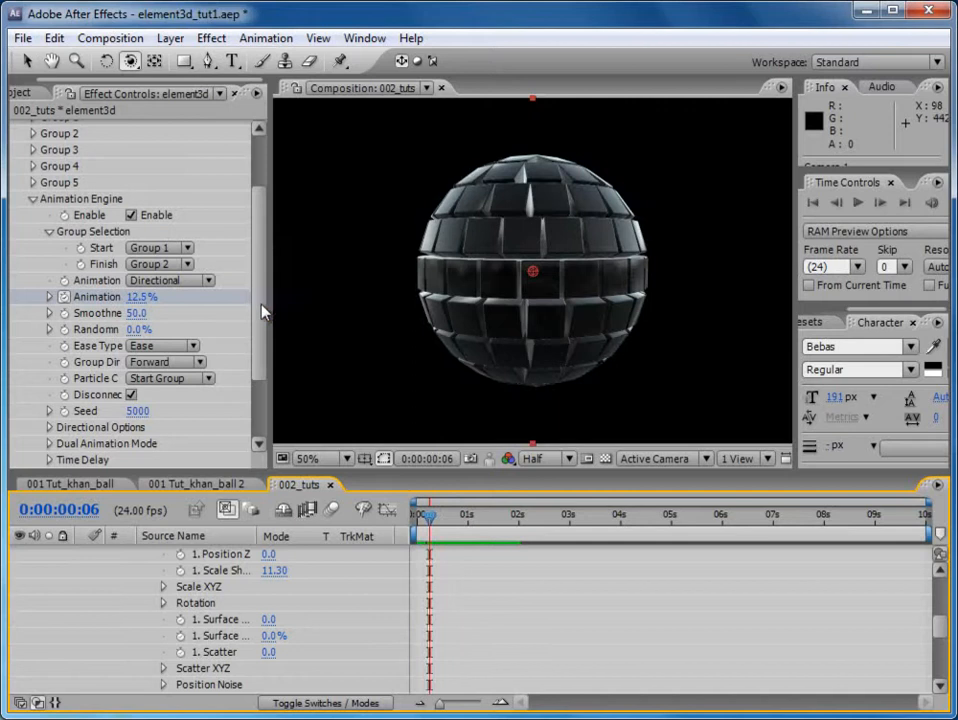
- Open Element's Scene Setup and duplicate the round_box model in the scene
{"action": "left_click_drag", "start_coordinate": [261, 310], "coordinate": [267, 188]}
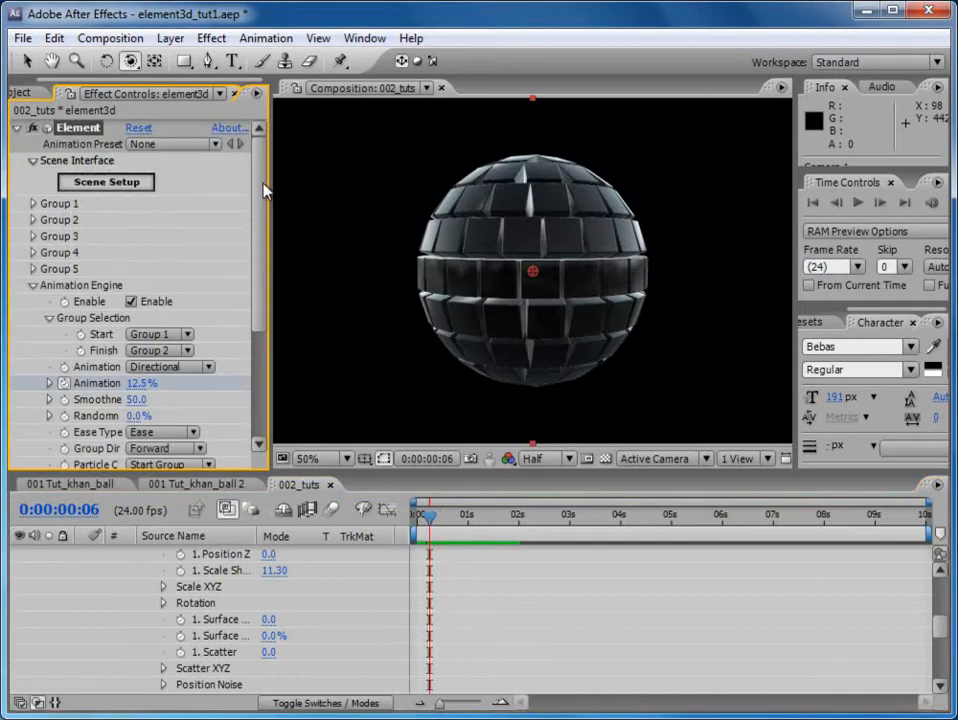
{"action": "left_click", "coordinate": [103, 186]}
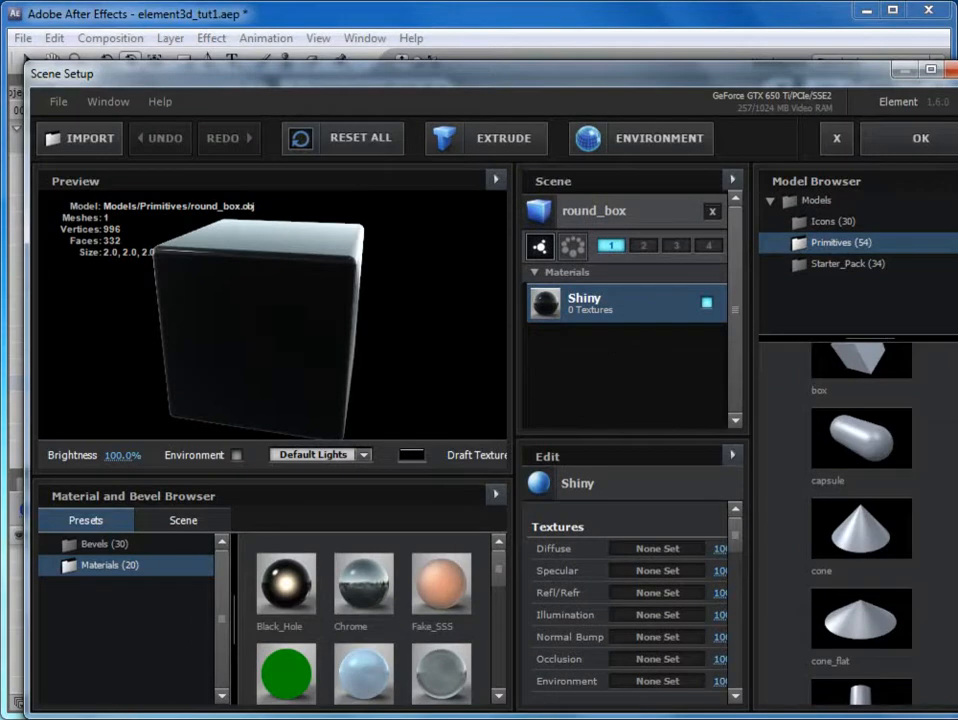
{"action": "scroll", "coordinate": [860, 520], "scroll_direction": "down", "scroll_amount": 10}
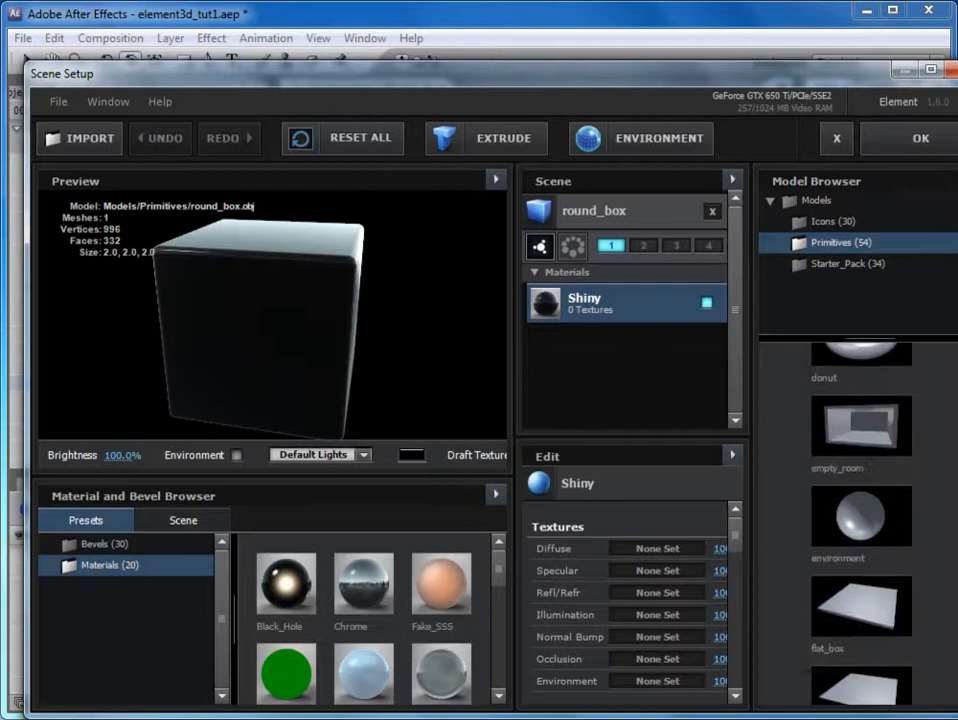
{"action": "scroll", "coordinate": [862, 490], "scroll_direction": "down", "scroll_amount": 5}
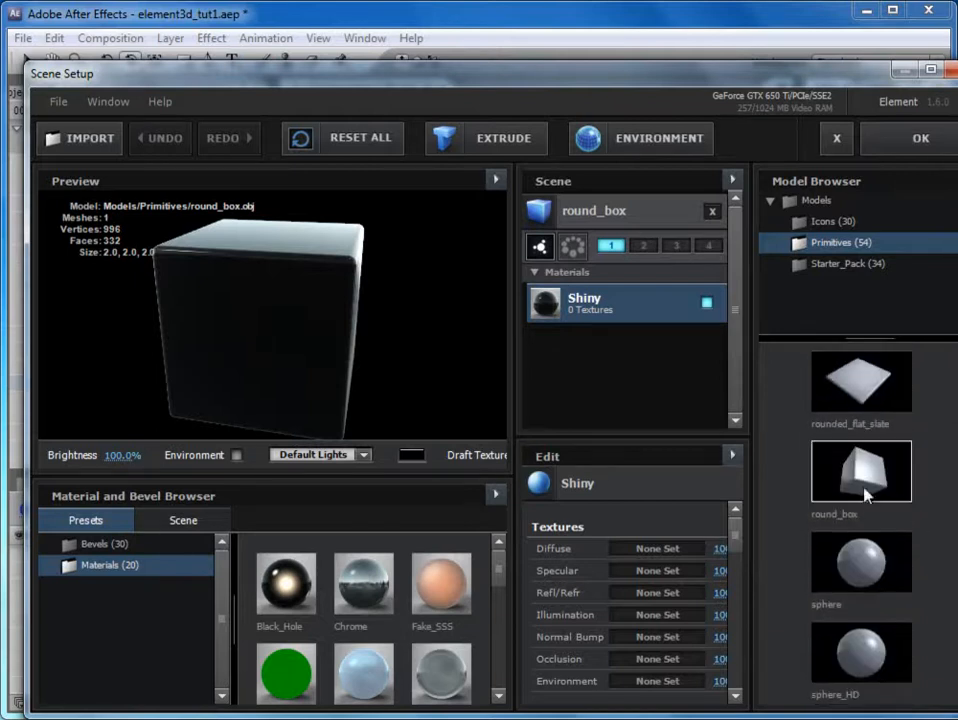
{"action": "right_click", "coordinate": [600, 208]}
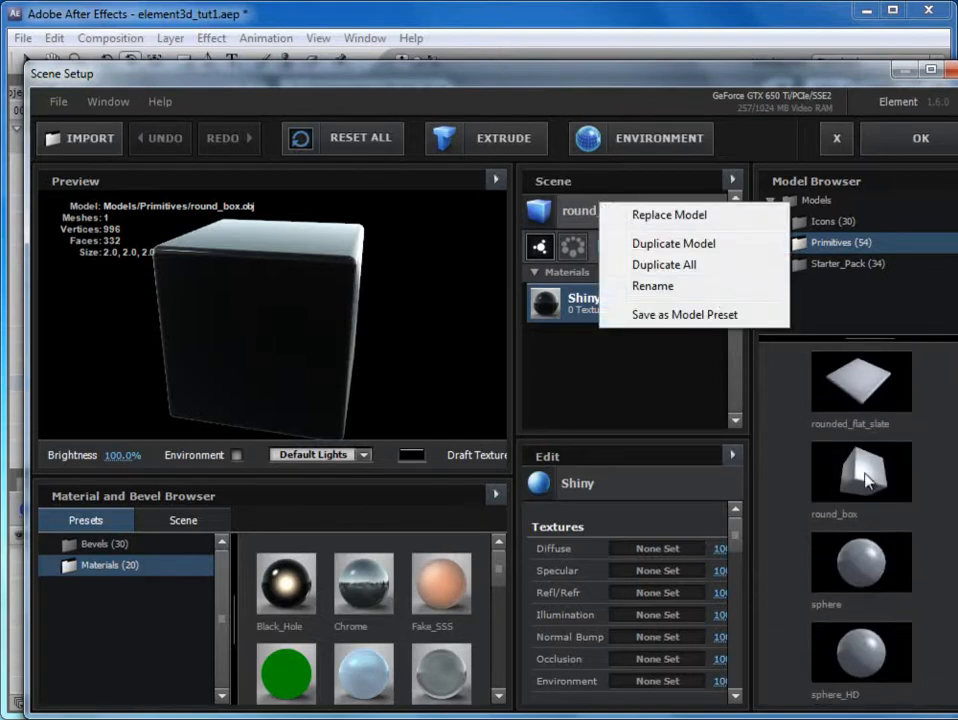
{"action": "left_click", "coordinate": [673, 243]}
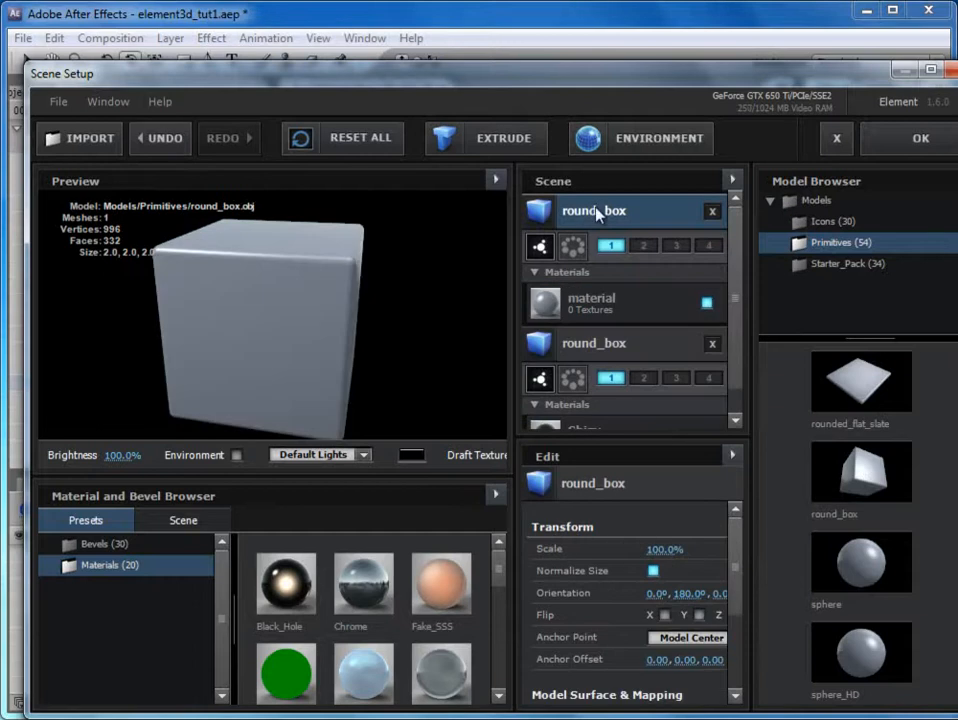
- Rename the duplicated model without the Shiny material as round_box2
{"action": "right_click", "coordinate": [592, 215]}
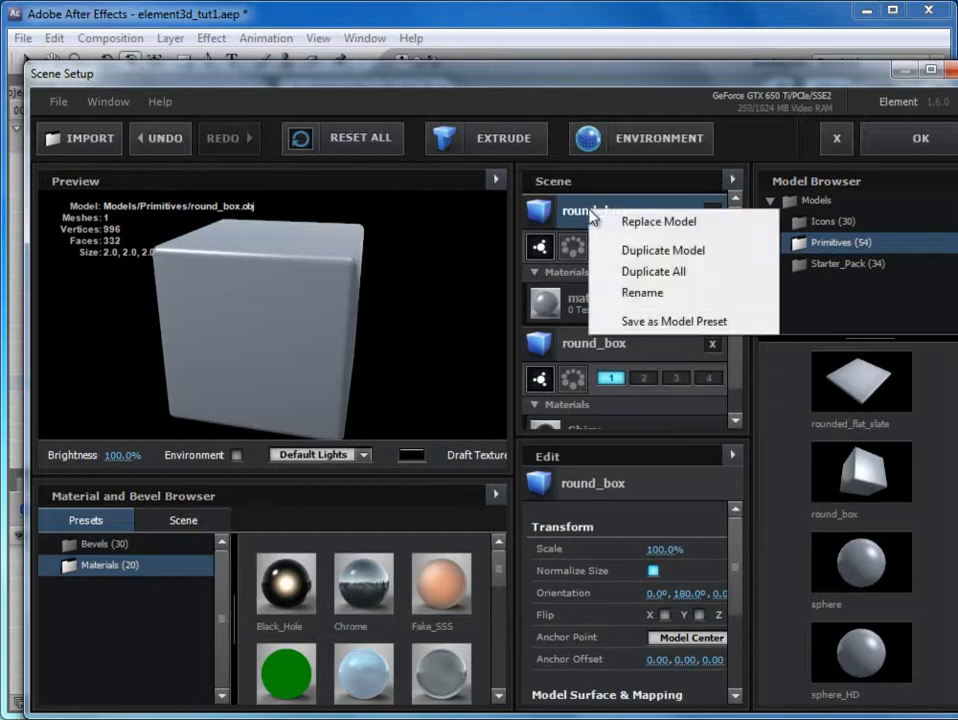
{"action": "left_click", "coordinate": [641, 293]}
{"action": "left_click", "coordinate": [516, 396]}
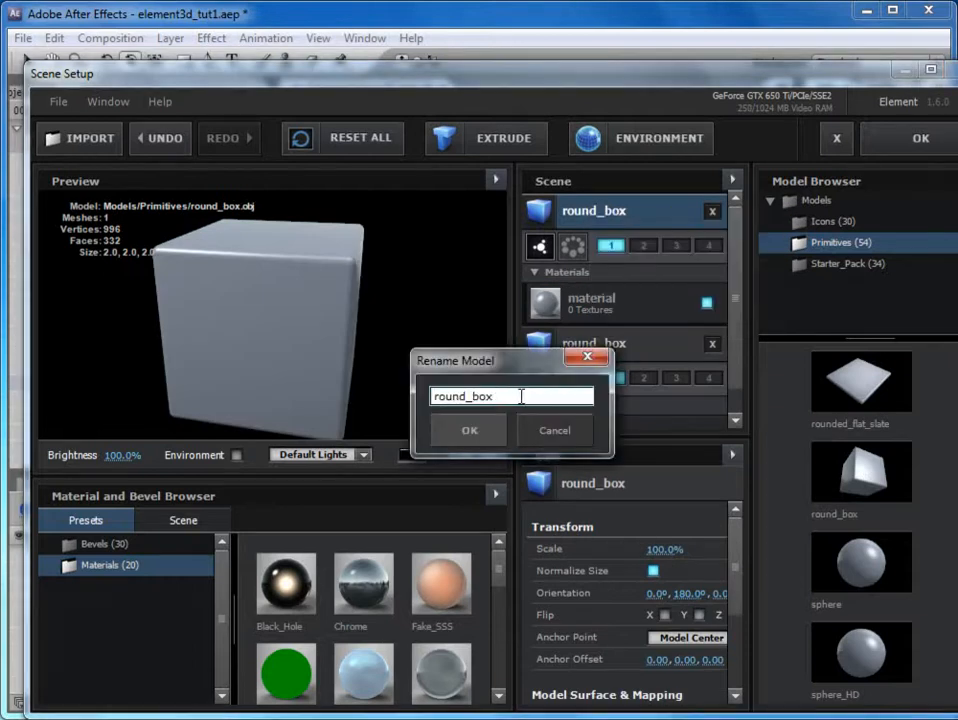
{"action": "left_click", "coordinate": [471, 432]}
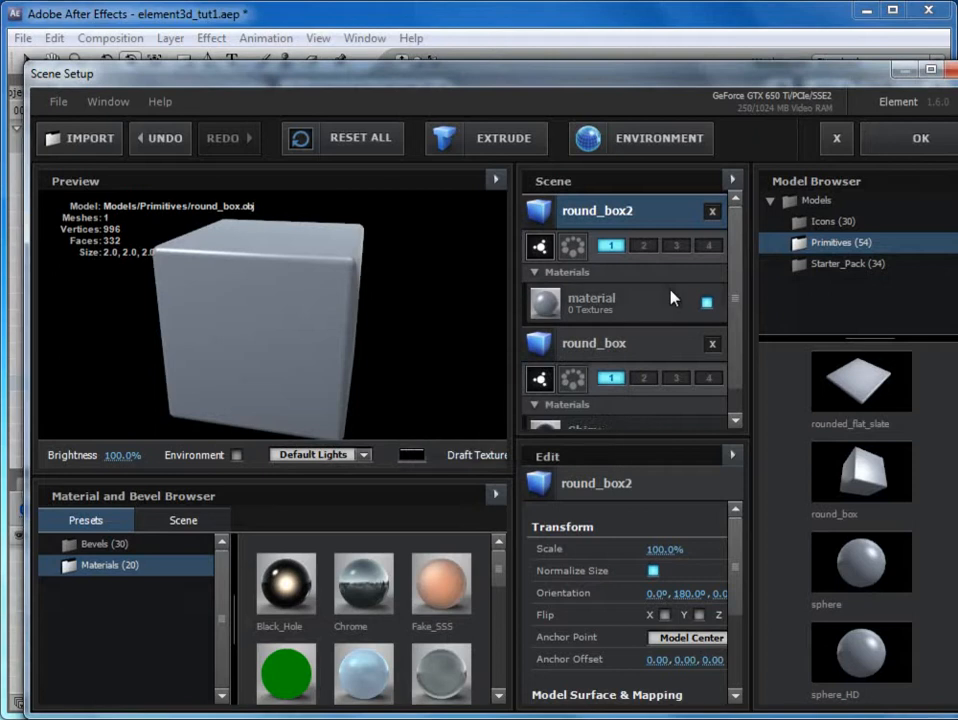
- Apply the Two_Color_Red material preset to the round_box2 model
{"action": "left_click_drag", "start_coordinate": [750, 218], "coordinate": [786, 240]}
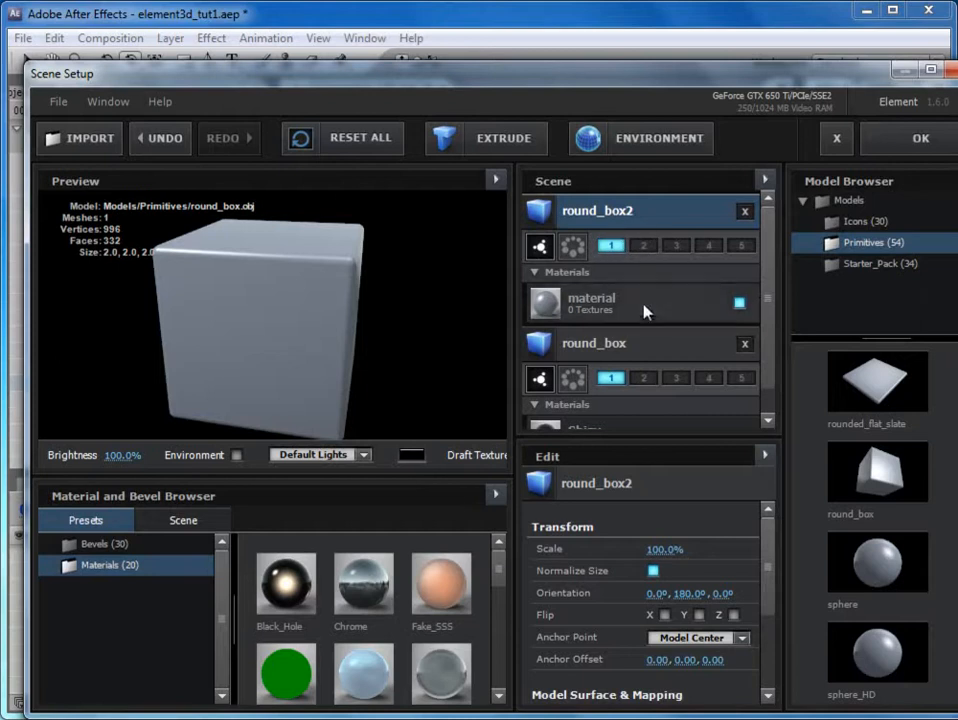
{"action": "left_click_drag", "start_coordinate": [498, 586], "coordinate": [508, 677]}
{"action": "left_click_drag", "start_coordinate": [310, 664], "coordinate": [262, 355]}
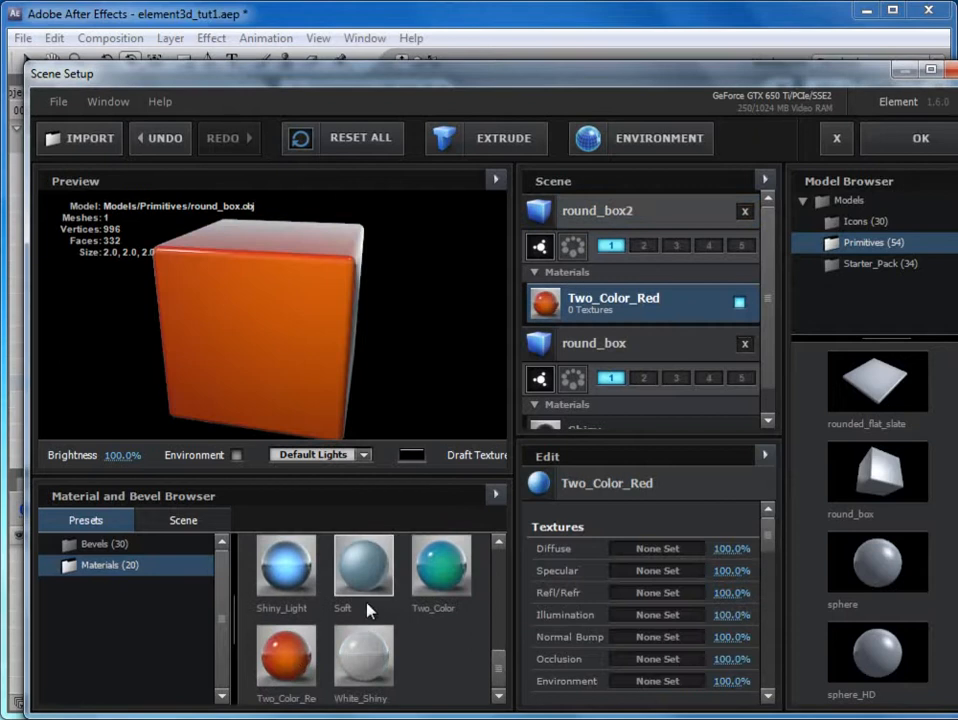
- Remove the unused materials from the scene and accept the Scene Setup changes
{"action": "left_click", "coordinate": [166, 525]}
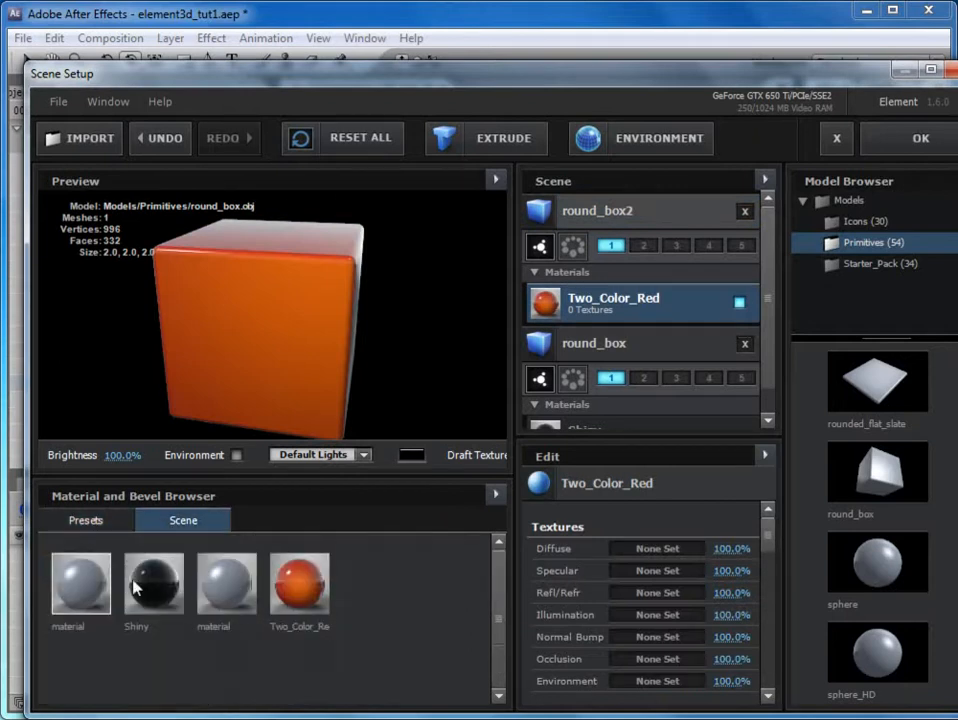
{"action": "right_click", "coordinate": [96, 657]}
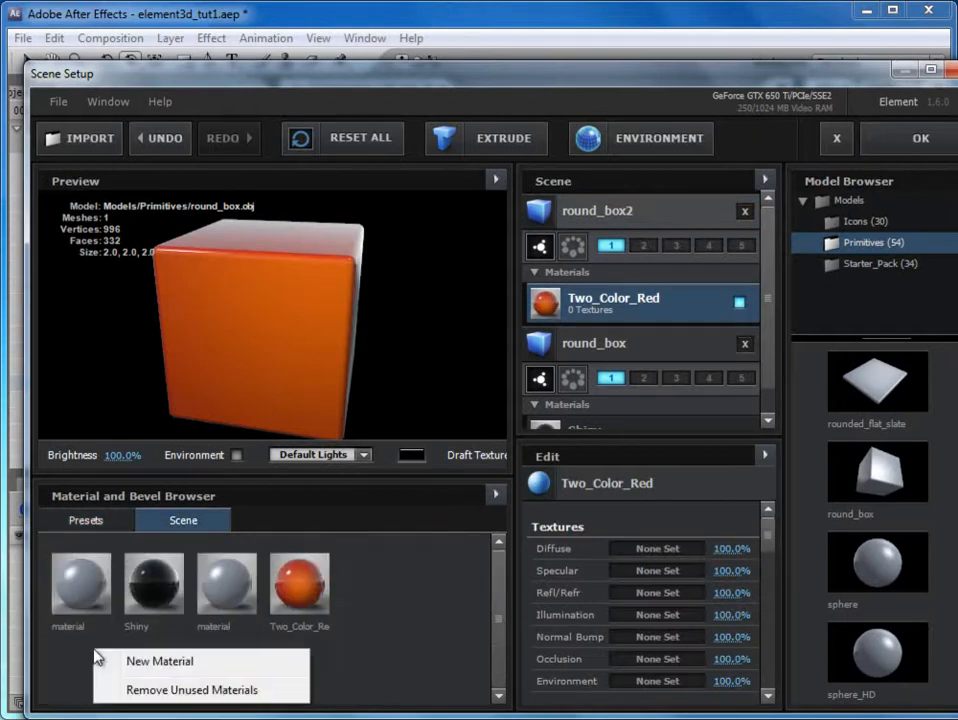
{"action": "left_click", "coordinate": [150, 690]}
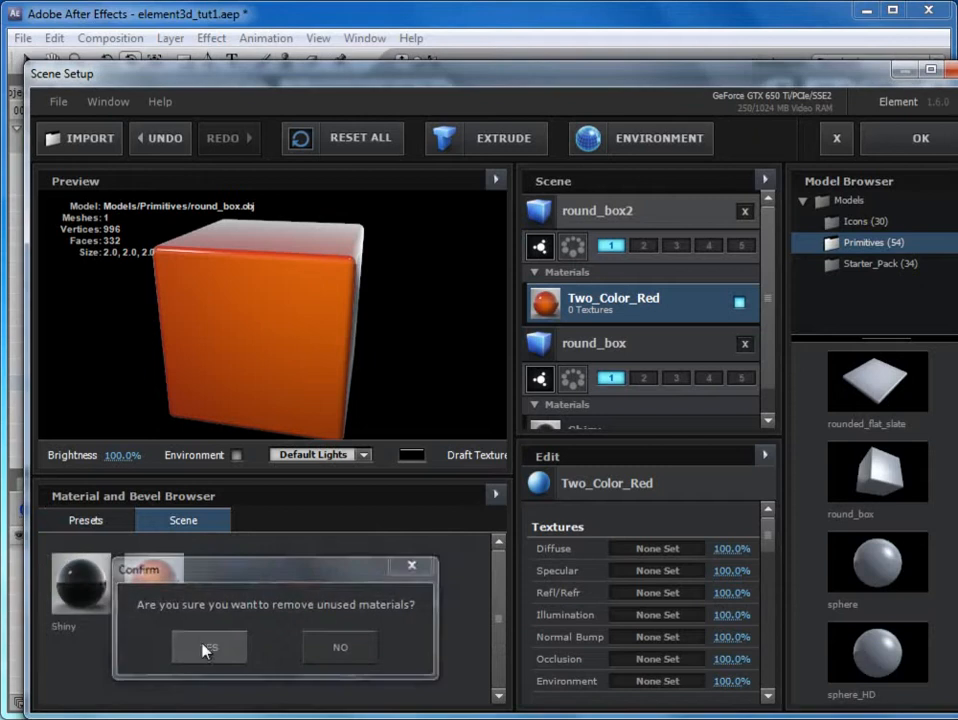
{"action": "left_click", "coordinate": [207, 649]}
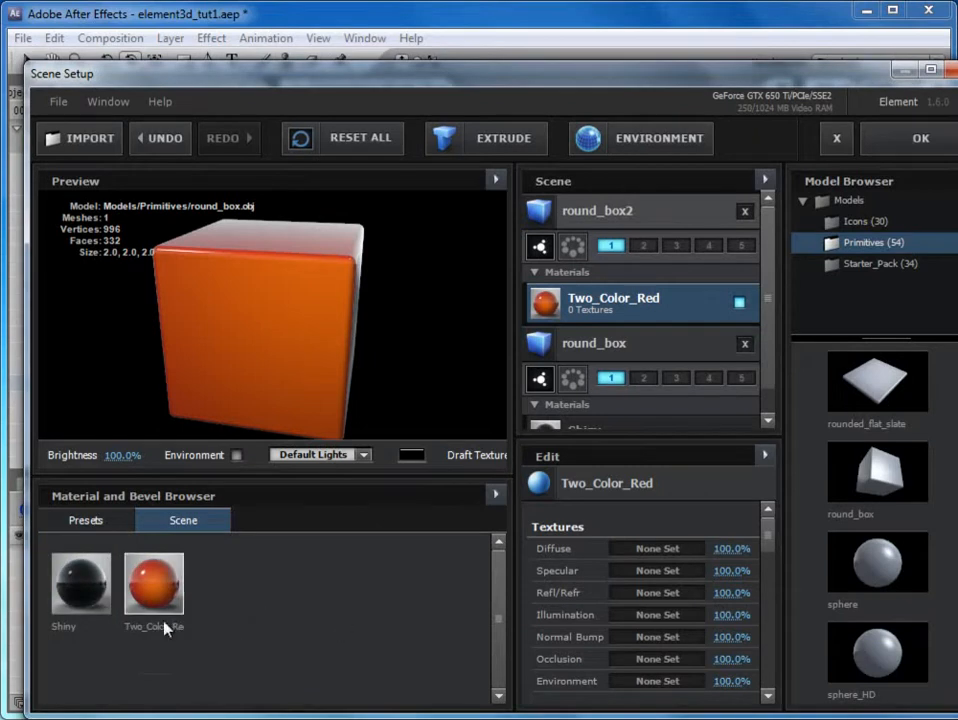
{"action": "left_click", "coordinate": [921, 140]}
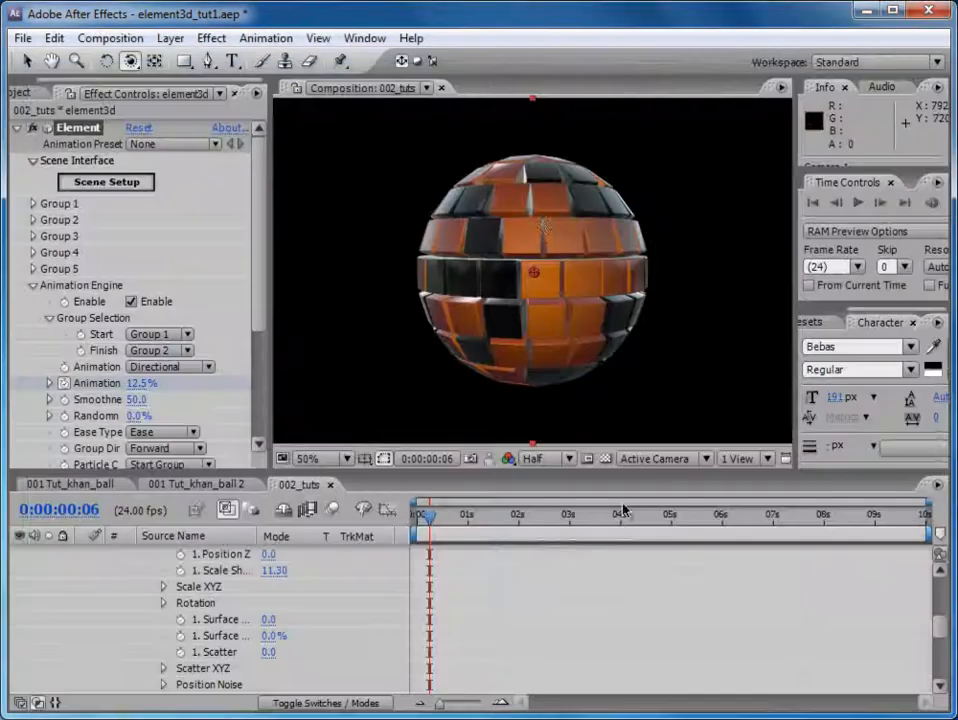
- Return to 0:00:00:00, assign round_box2 to group 2 in Scene Setup while leaving round_box in group 1, and accept
{"action": "key", "text": "Home"}
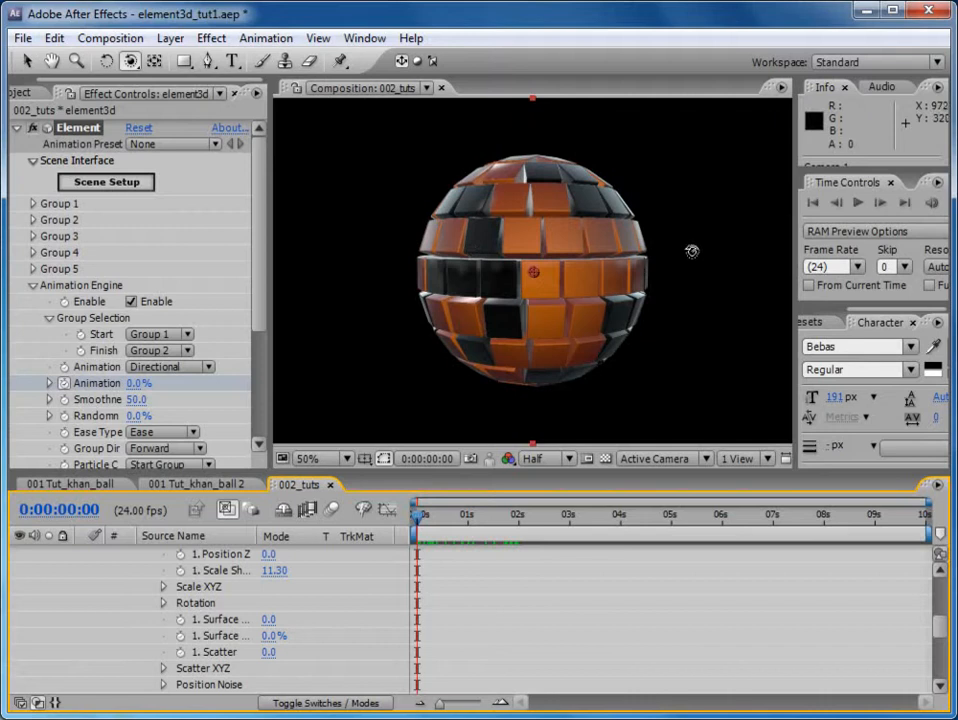
{"action": "left_click", "coordinate": [116, 184]}
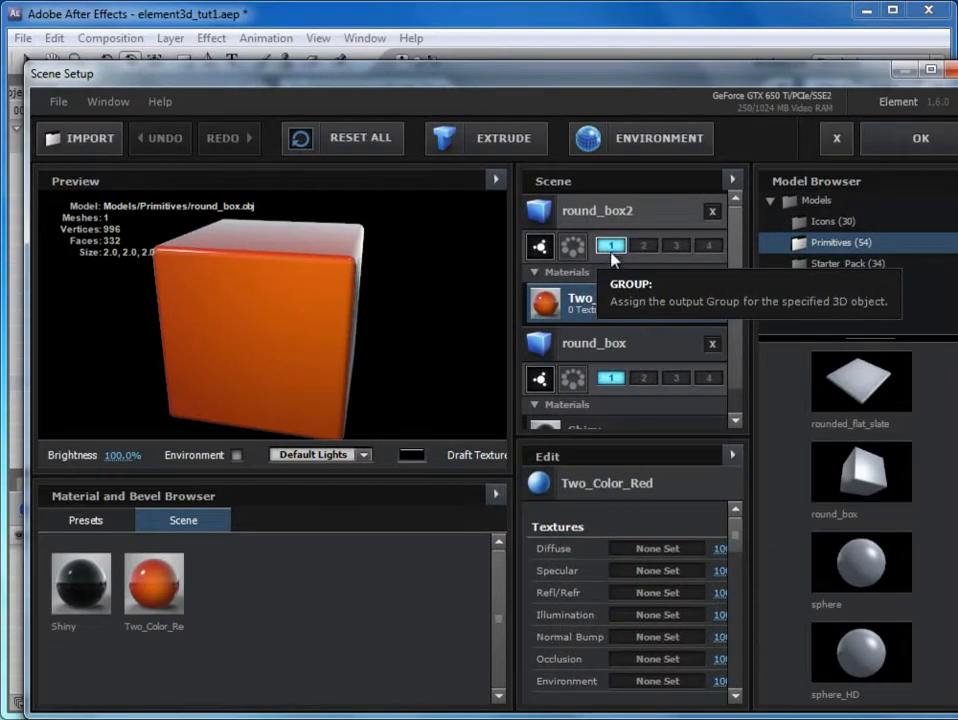
{"action": "left_click", "coordinate": [611, 247]}
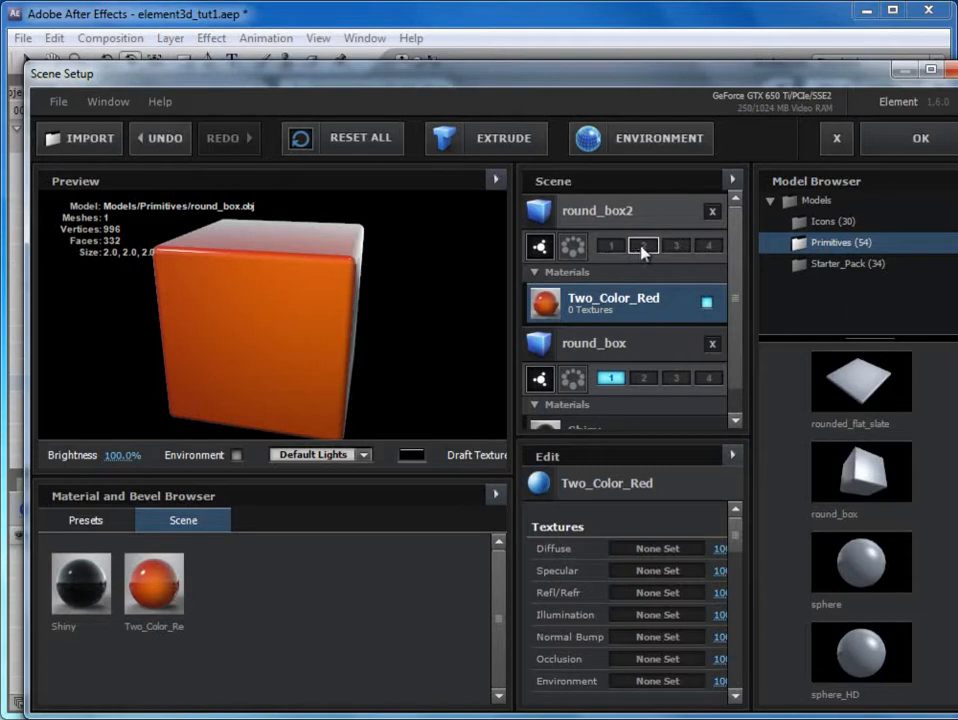
{"action": "left_click", "coordinate": [643, 246]}
{"action": "left_click_drag", "start_coordinate": [736, 355], "coordinate": [736, 389]}
{"action": "left_click", "coordinate": [663, 320]}
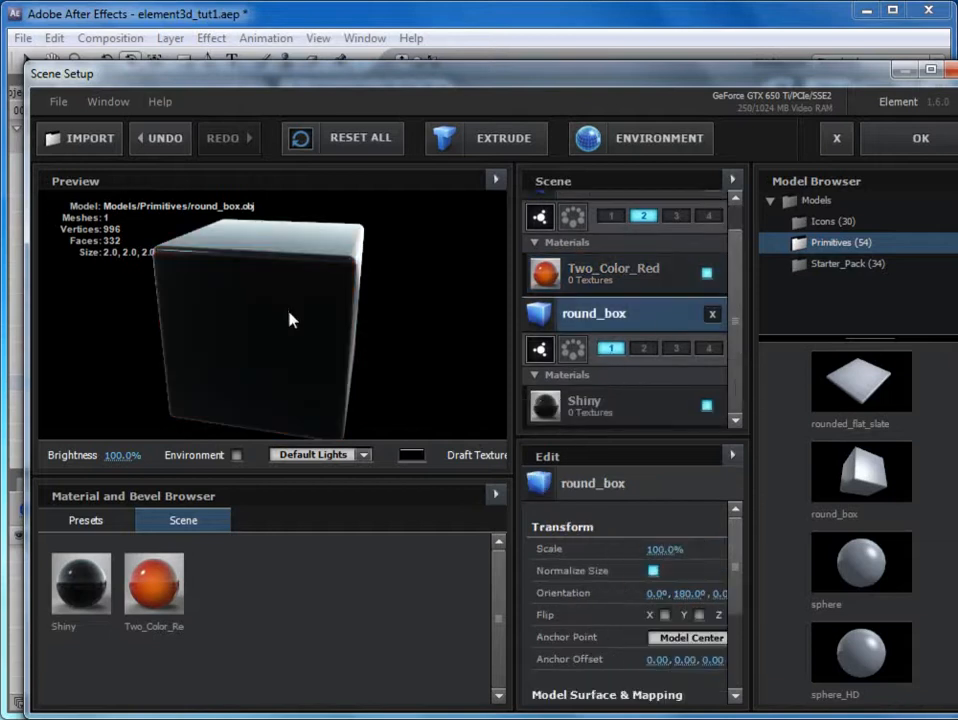
{"action": "scroll", "coordinate": [733, 259], "scroll_direction": "up", "scroll_amount": 1}
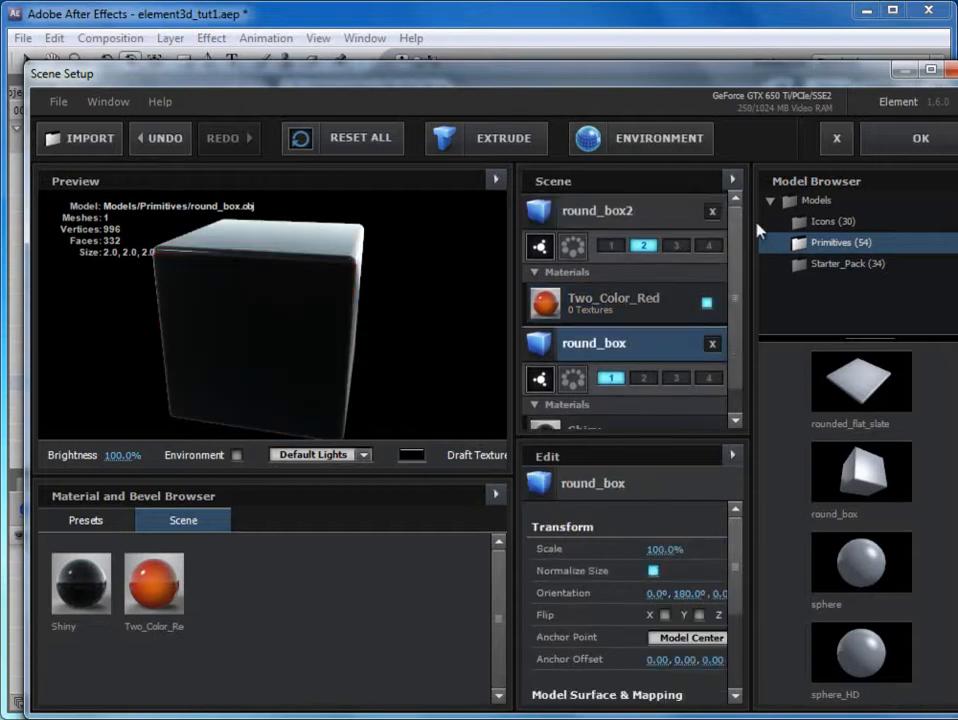
{"action": "left_click_drag", "start_coordinate": [763, 218], "coordinate": [796, 218]}
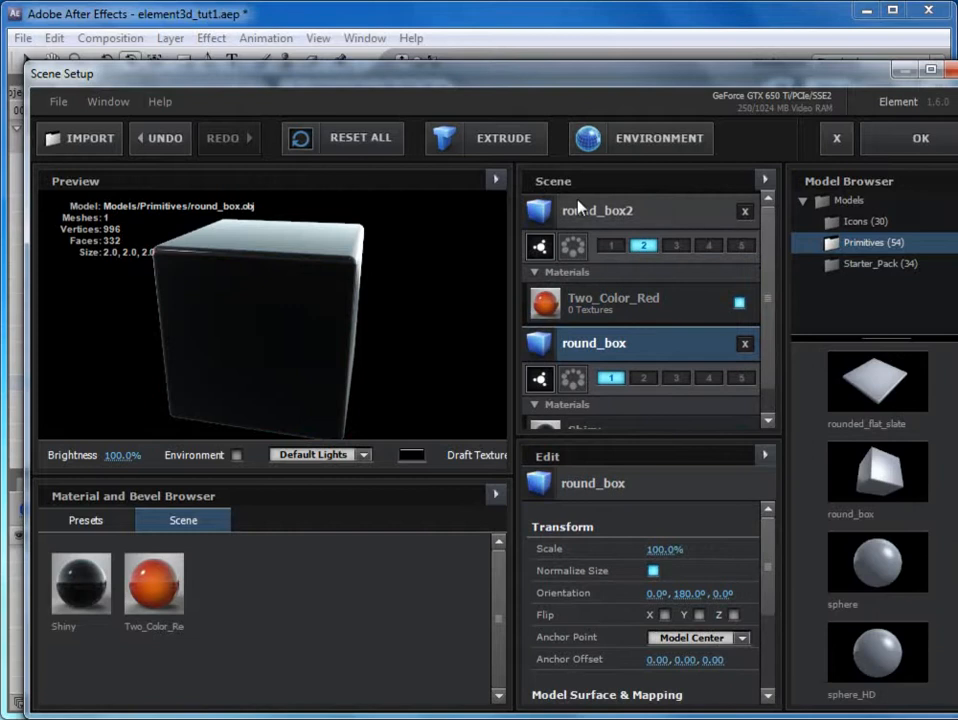
{"action": "left_click", "coordinate": [925, 145]}
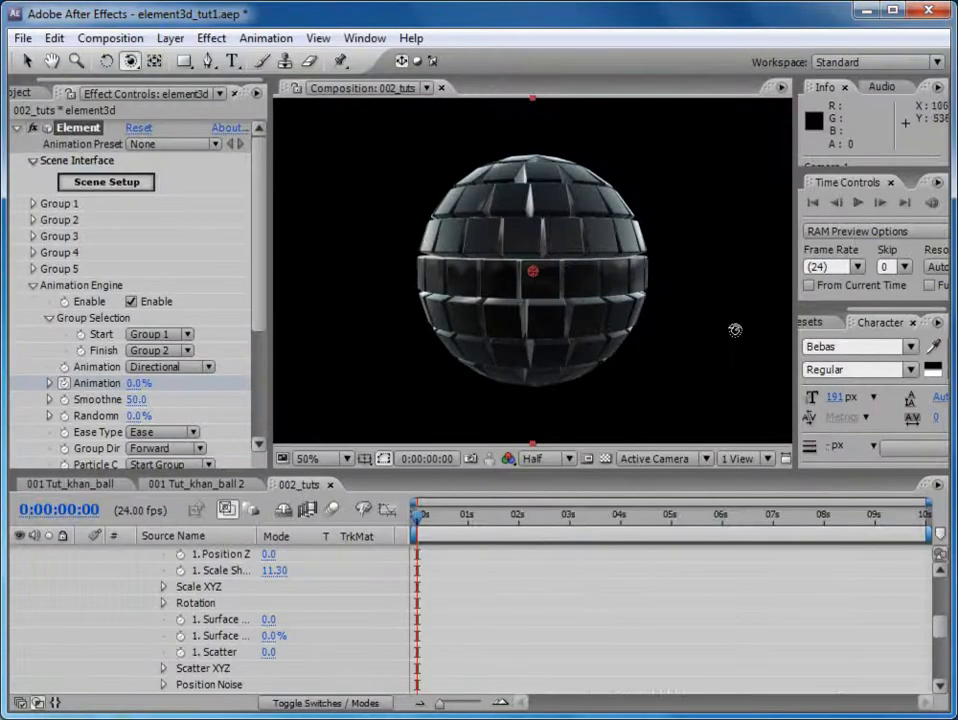
- Reveal only the element3d layer's keyframed properties and scrub to 0:00:01:05 to check the transition between the groups
{"action": "left_click_drag", "start_coordinate": [940, 638], "coordinate": [941, 560]}
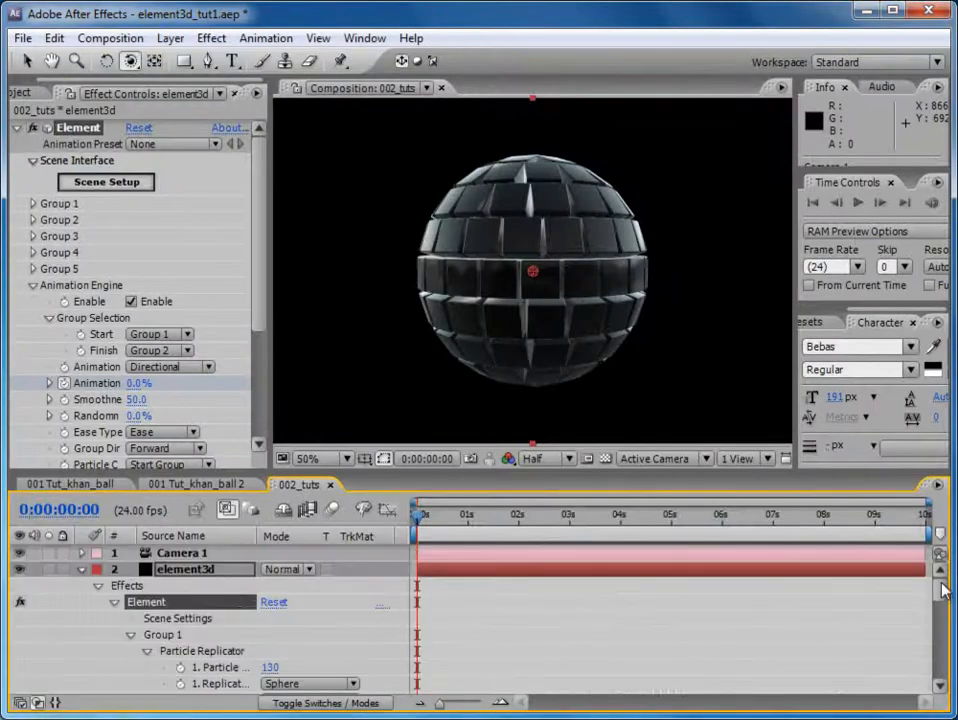
{"action": "left_click", "coordinate": [633, 569]}
{"action": "key", "text": "u"}
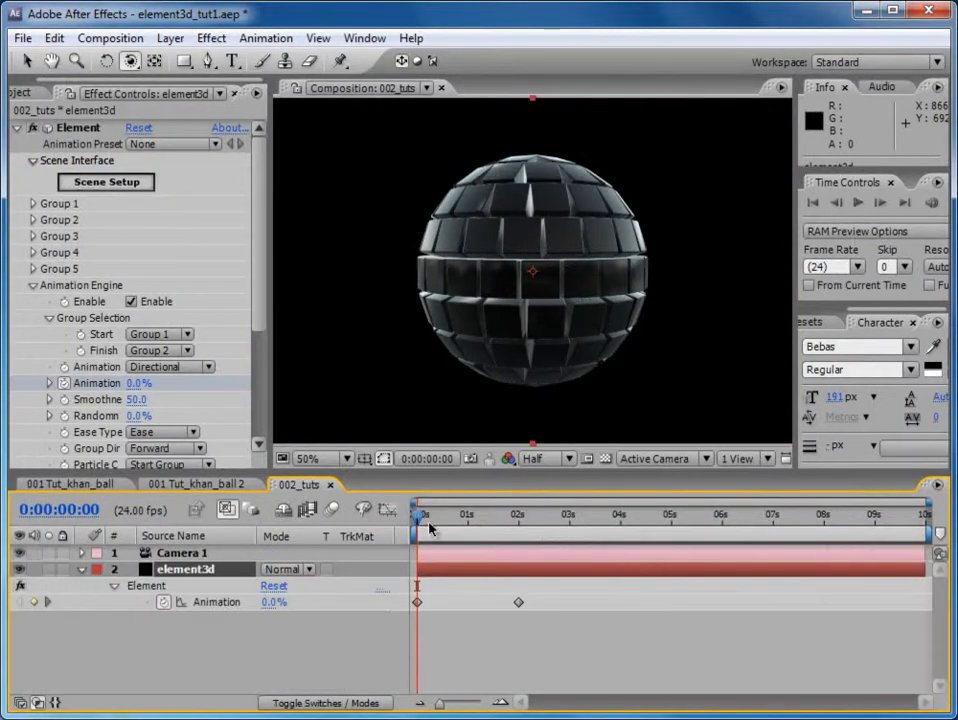
{"action": "left_click_drag", "start_coordinate": [421, 519], "coordinate": [484, 518]}
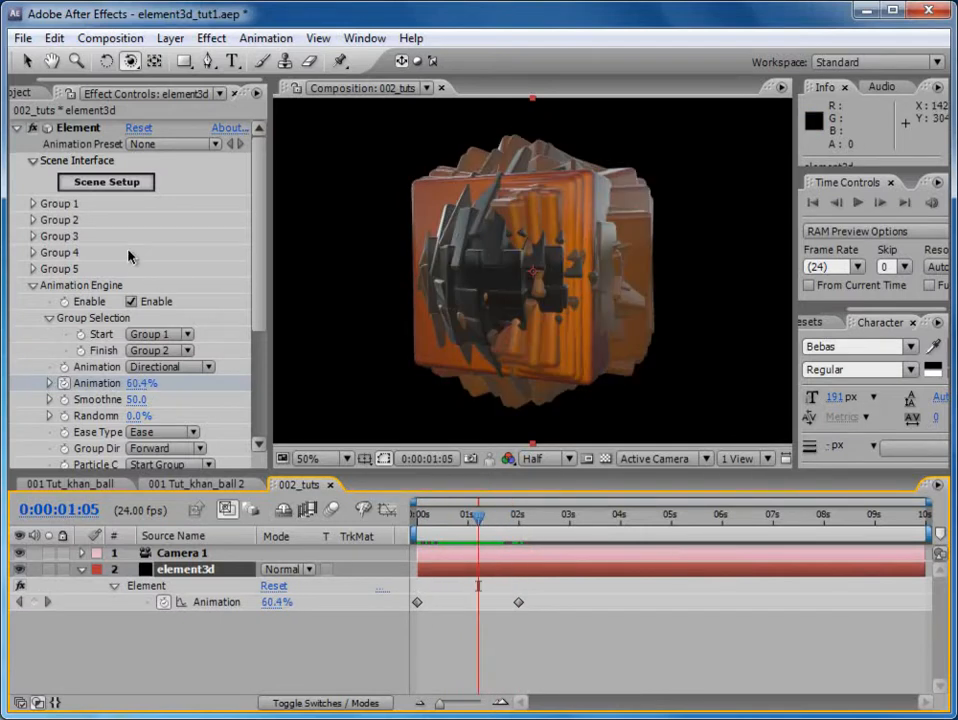
- Compare the Particle Replicator and Particle Look settings of Group 1 with Group 2's replicator settings, including Group 1's particle size
{"action": "left_click", "coordinate": [34, 204]}
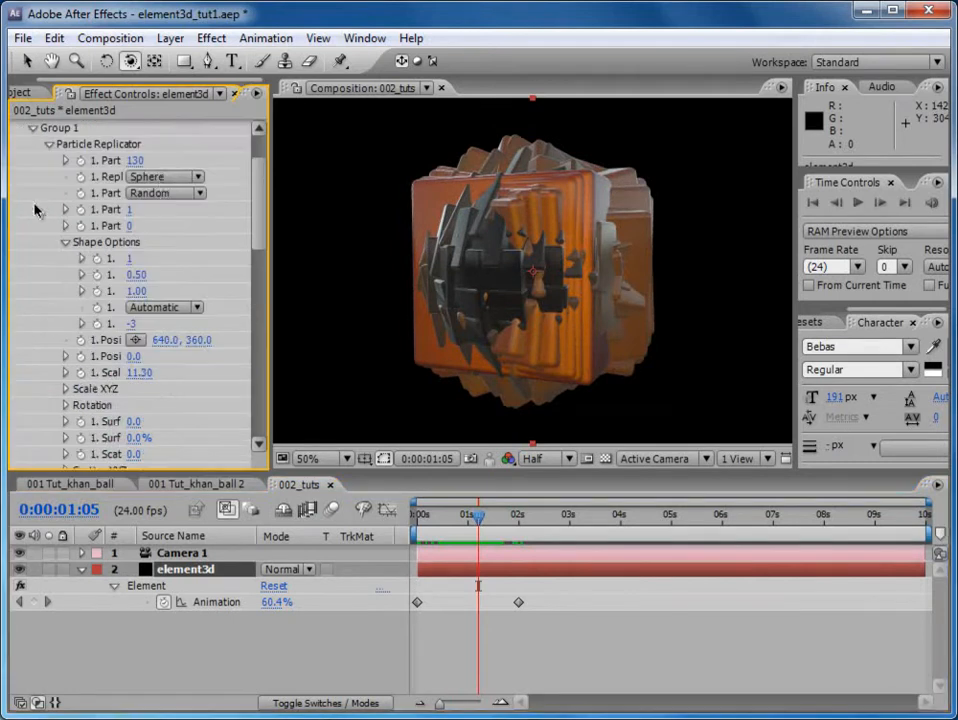
{"action": "left_click", "coordinate": [32, 129]}
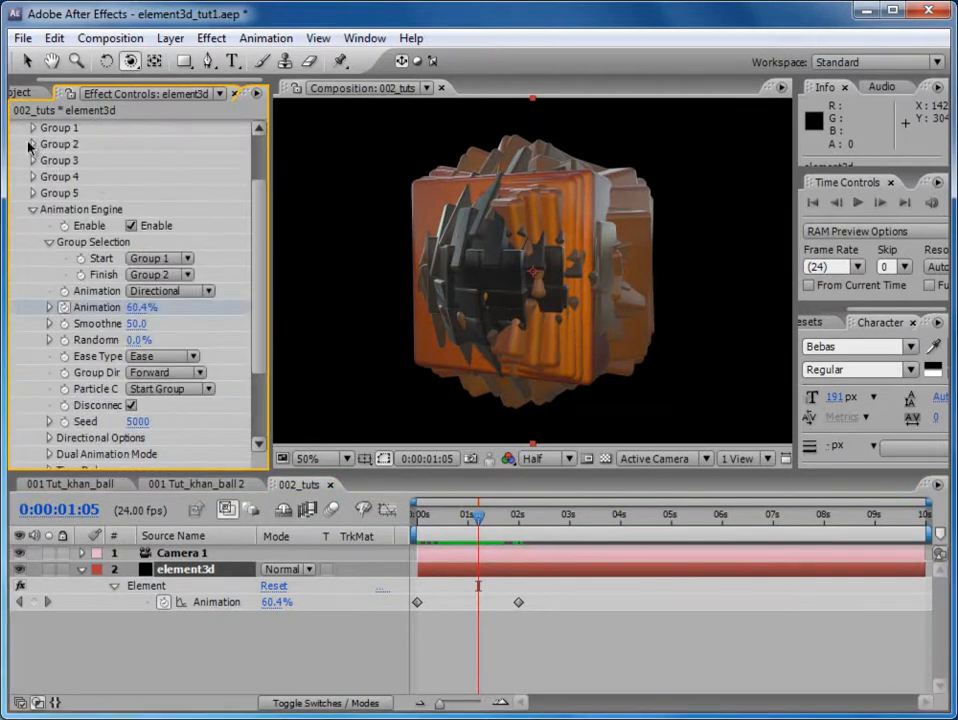
{"action": "left_click", "coordinate": [32, 145]}
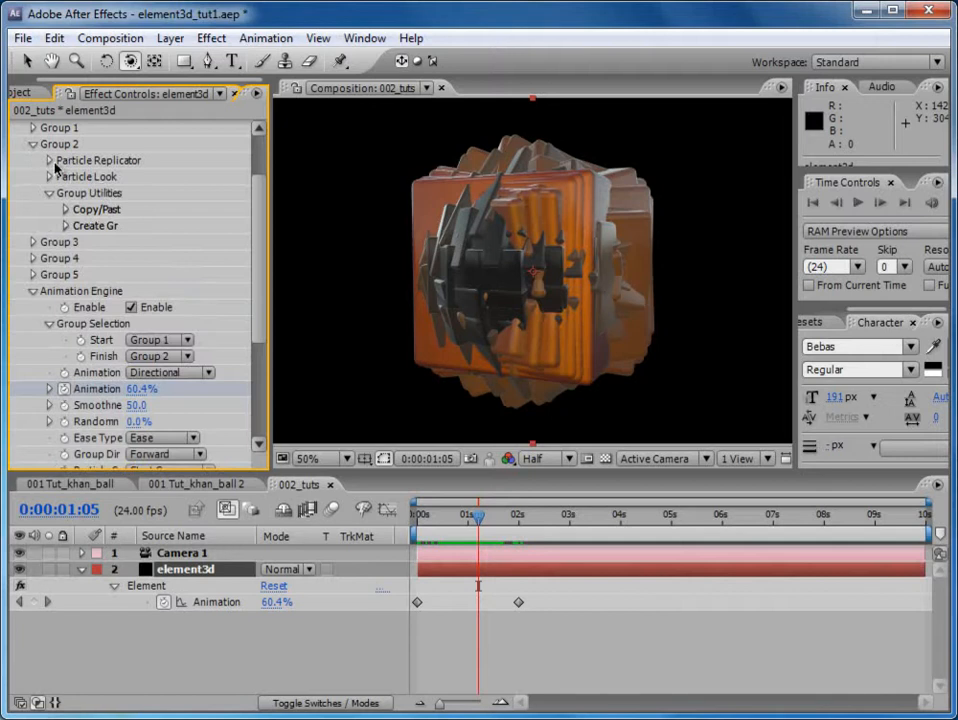
{"action": "left_click", "coordinate": [50, 161]}
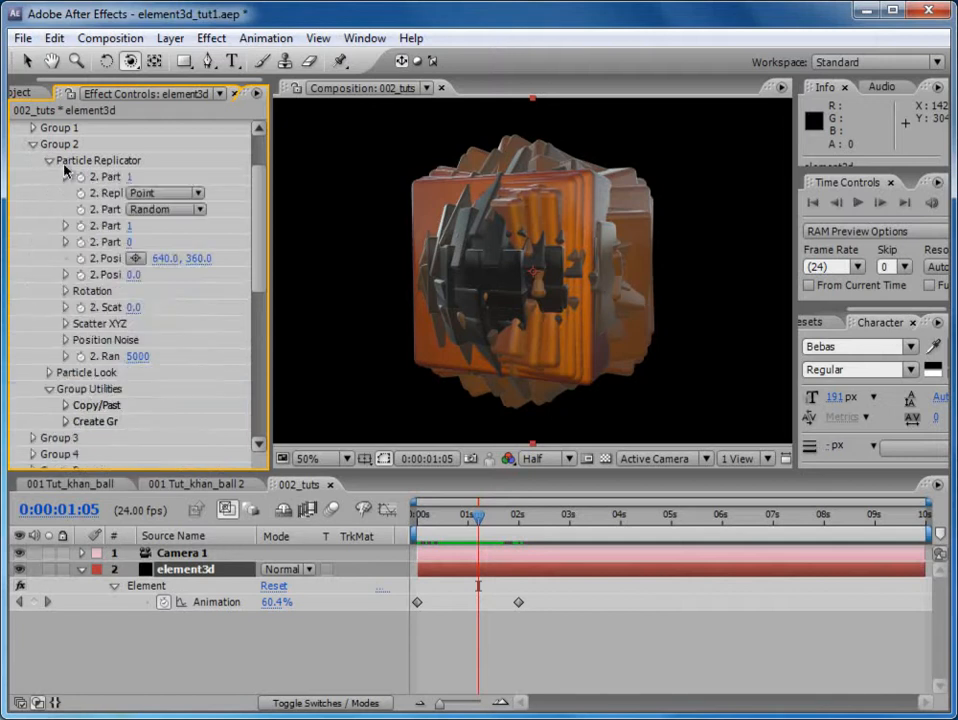
{"action": "left_click_drag", "start_coordinate": [271, 207], "coordinate": [348, 210]}
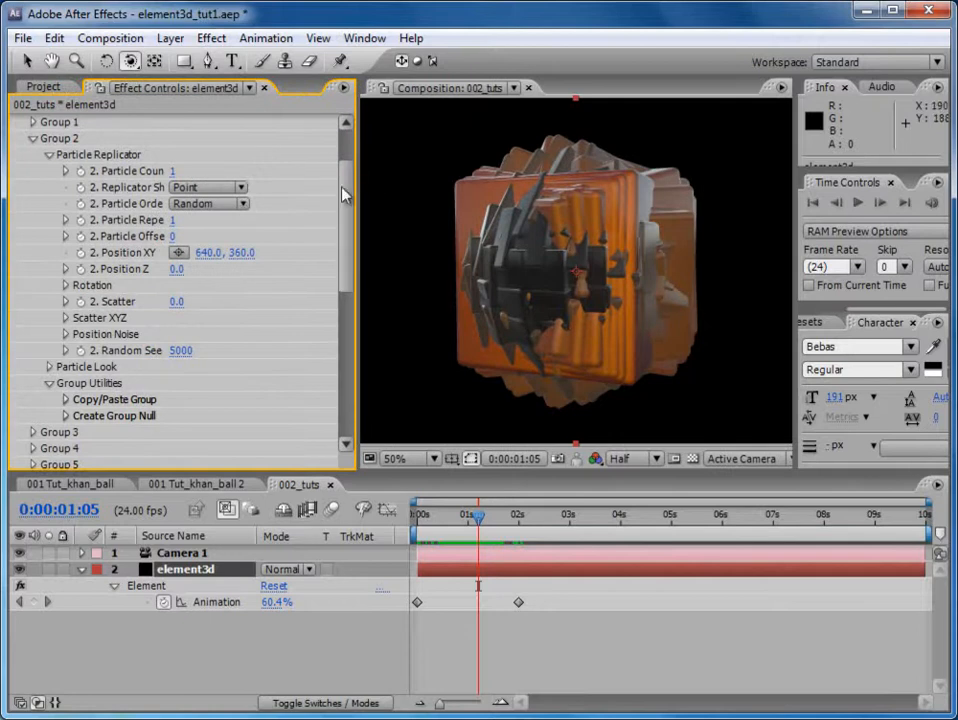
{"action": "left_click_drag", "start_coordinate": [344, 194], "coordinate": [348, 177]}
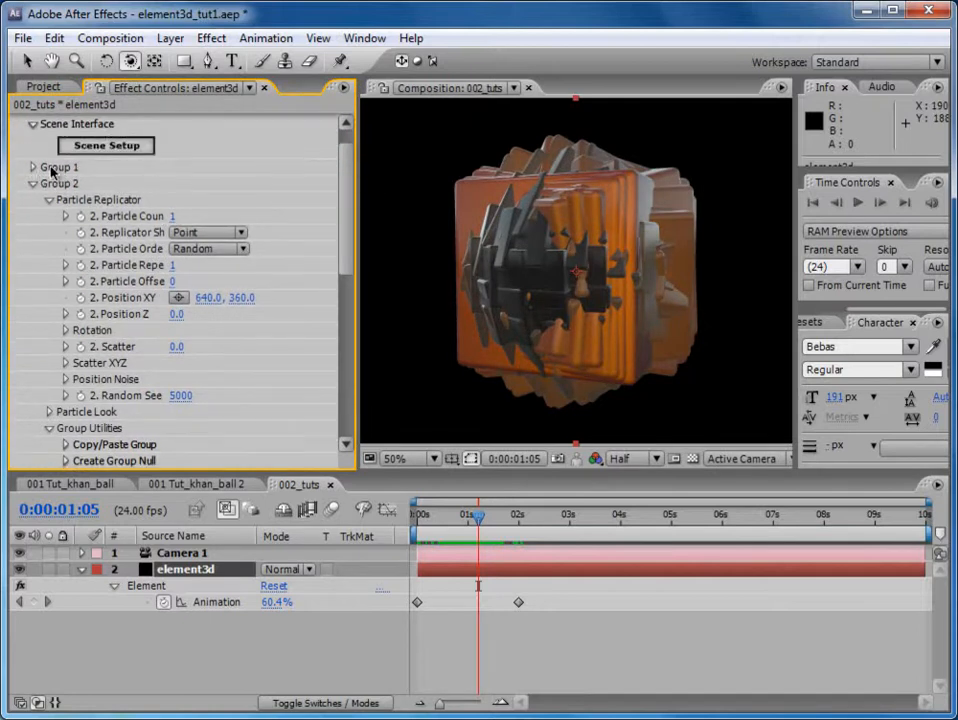
{"action": "left_click", "coordinate": [33, 168]}
{"action": "left_click", "coordinate": [49, 140]}
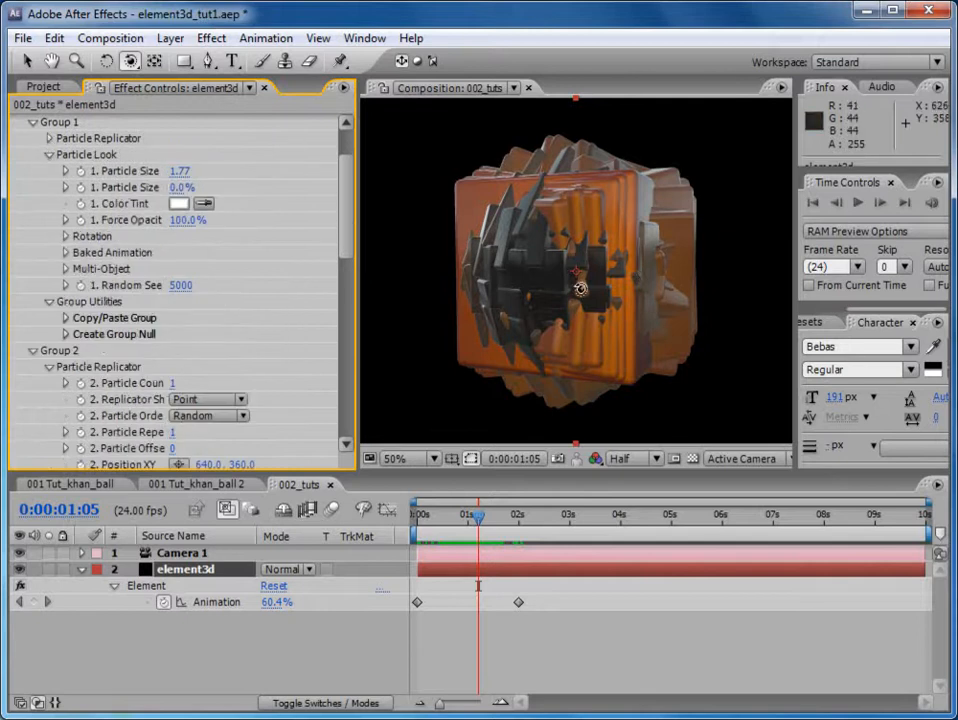
{"action": "left_click_drag", "start_coordinate": [342, 198], "coordinate": [350, 181]}
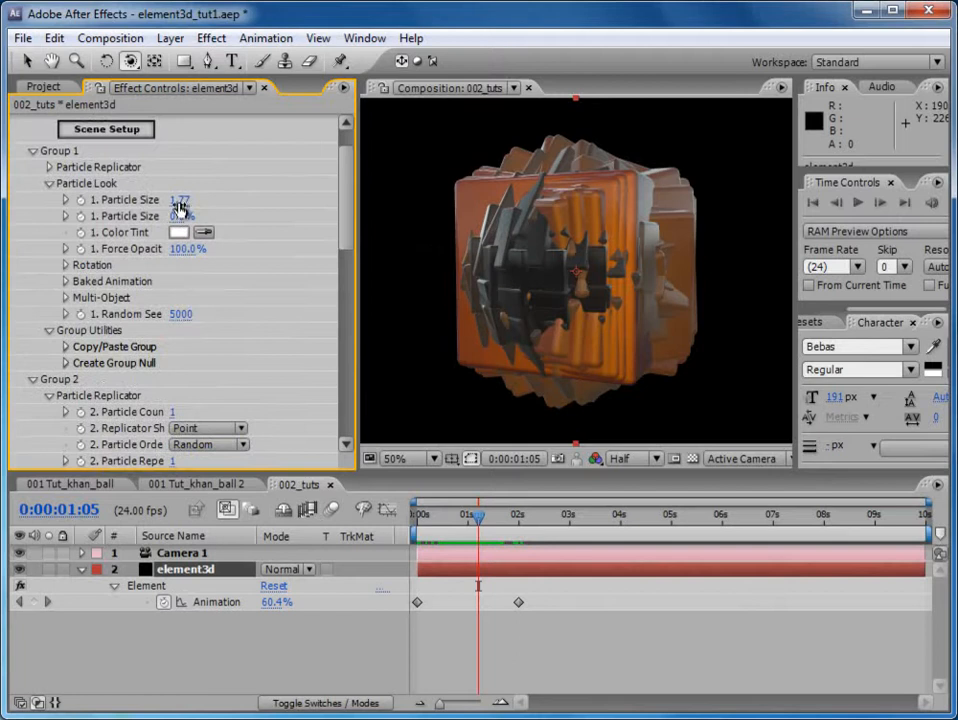
{"action": "left_click", "coordinate": [33, 151]}
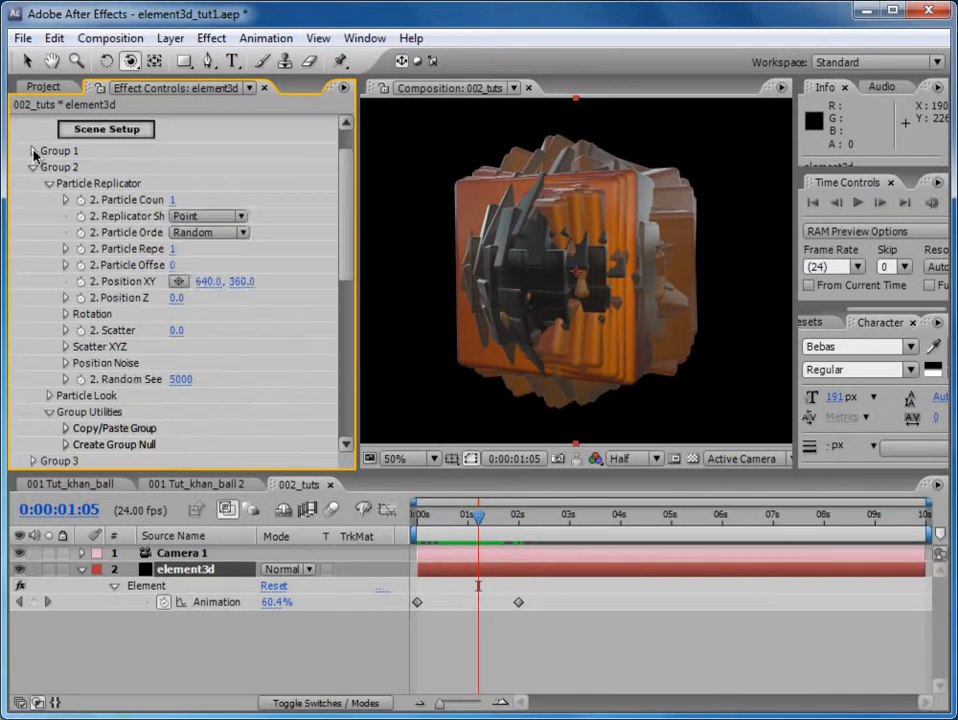
- Set Group 2's Replicator Shape to Sphere and scrub to 0:00:01:00 to check the transition
{"action": "left_click", "coordinate": [200, 217]}
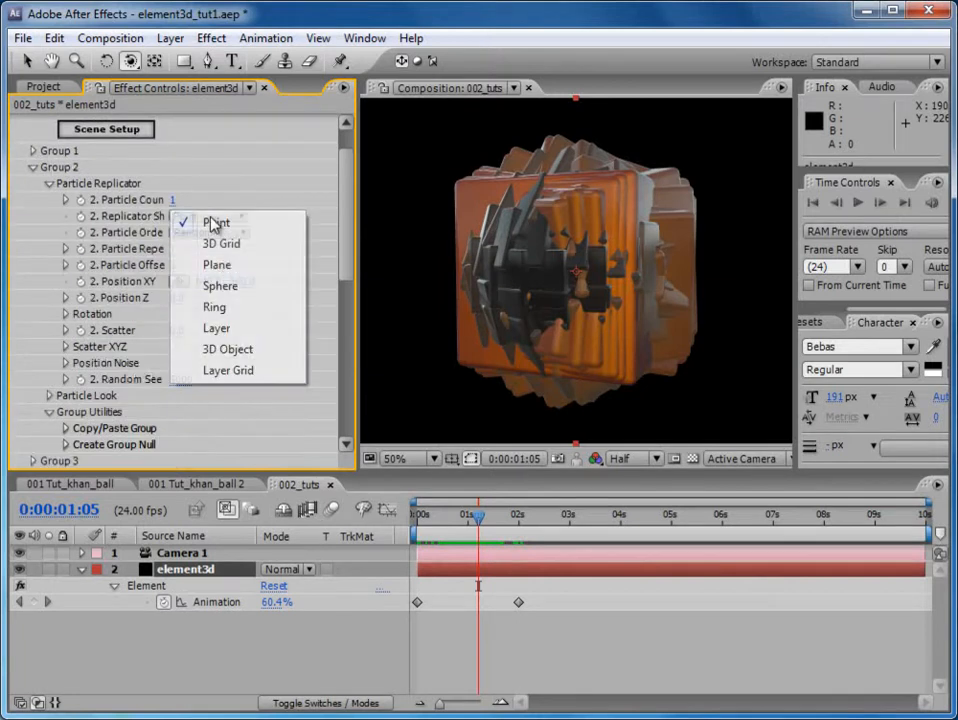
{"action": "left_click", "coordinate": [228, 289]}
{"action": "left_click_drag", "start_coordinate": [426, 513], "coordinate": [467, 518]}
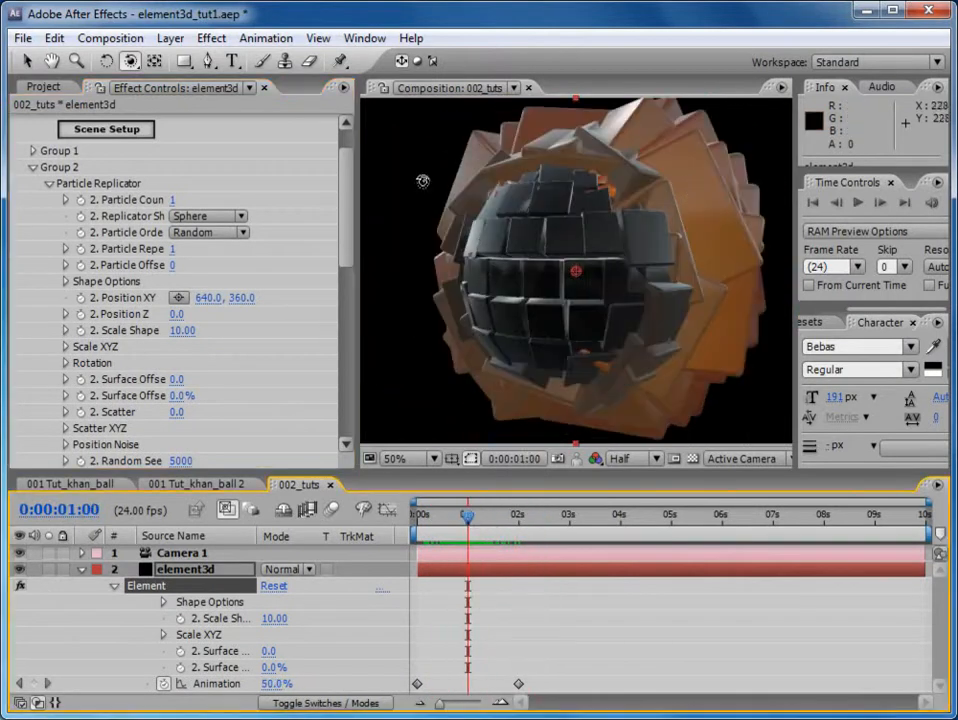
- Set Group 2's Particle Size to 2 and scrub to 0:00:01:05 to check the ball
{"action": "left_click", "coordinate": [31, 153]}
{"action": "left_click", "coordinate": [31, 153]}
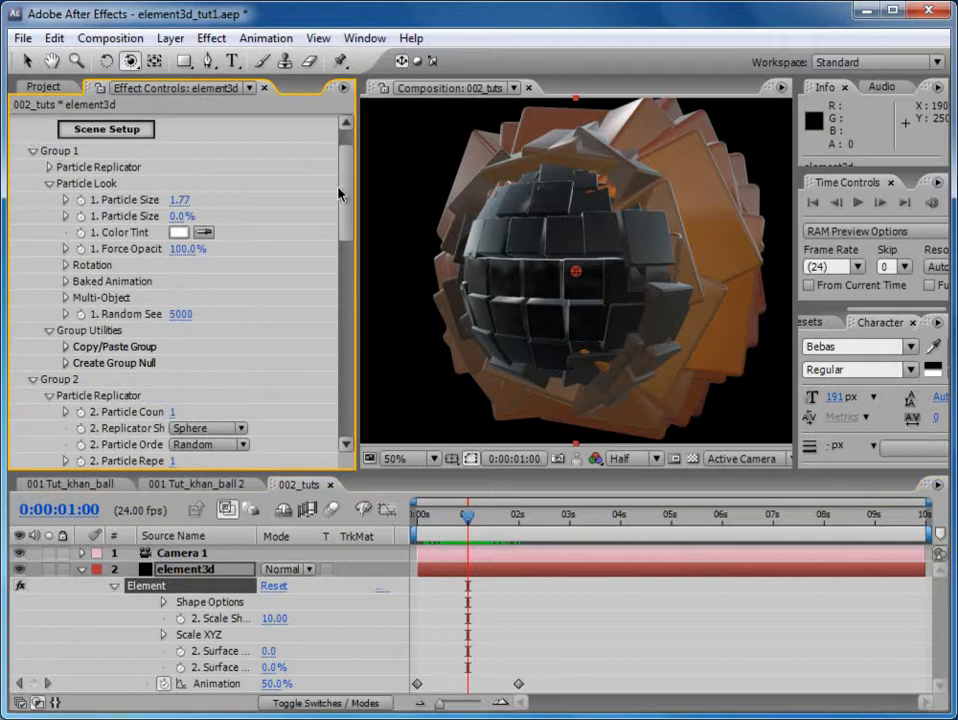
{"action": "scroll", "coordinate": [340, 194], "scroll_direction": "down", "scroll_amount": 5}
{"action": "left_click_drag", "start_coordinate": [357, 240], "coordinate": [390, 260]}
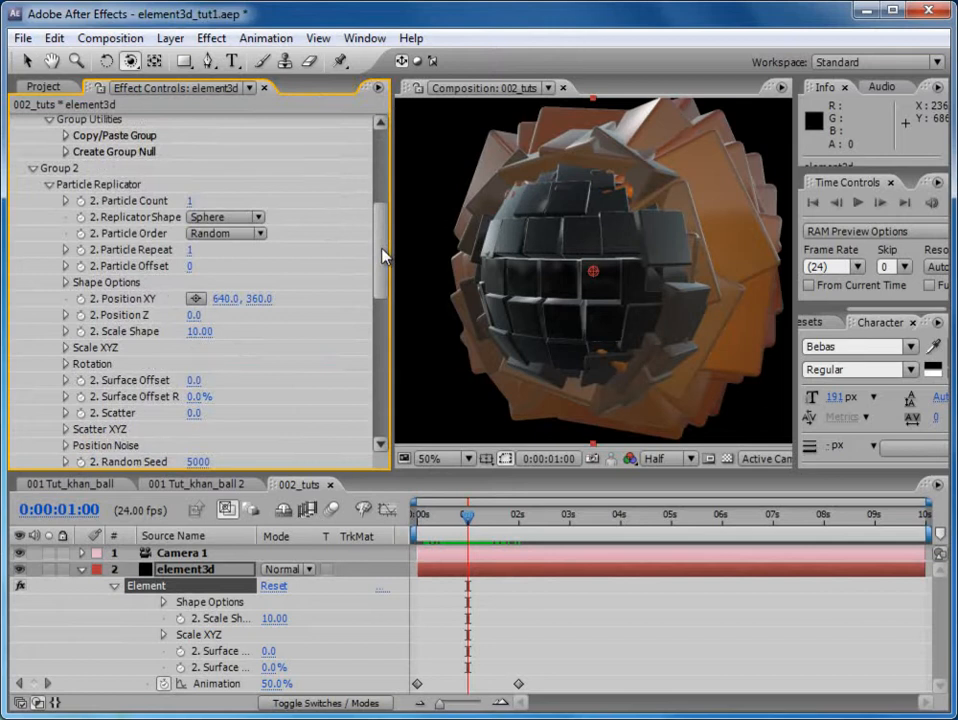
{"action": "scroll", "coordinate": [383, 256], "scroll_direction": "down", "scroll_amount": 5}
{"action": "left_click", "coordinate": [48, 349]}
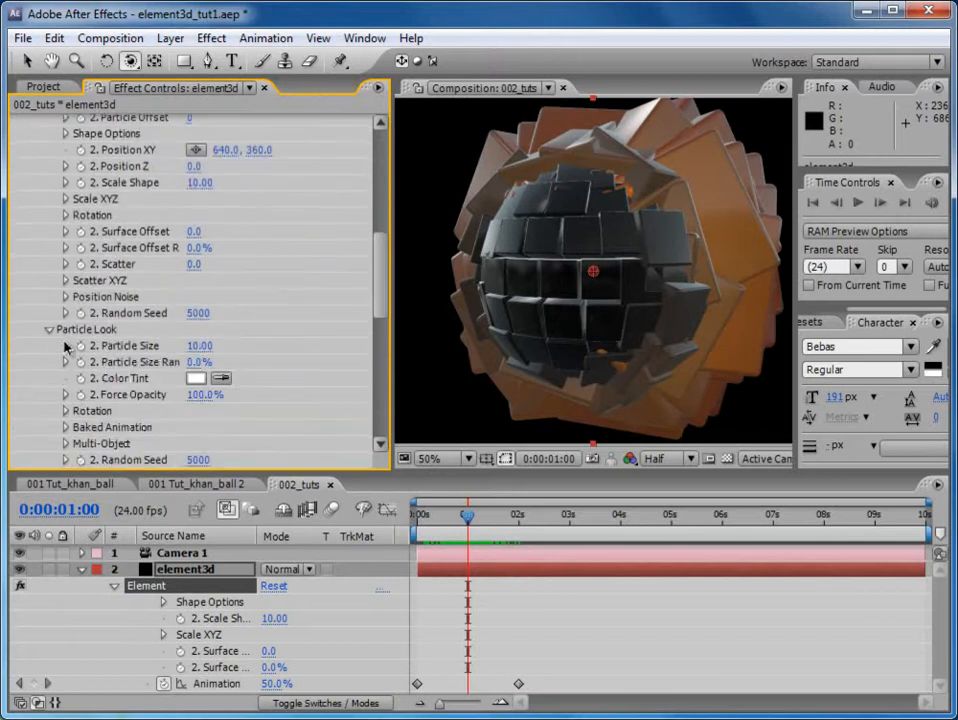
{"action": "left_click_drag", "start_coordinate": [189, 346], "coordinate": [96, 374]}
{"action": "left_click", "coordinate": [201, 346]}
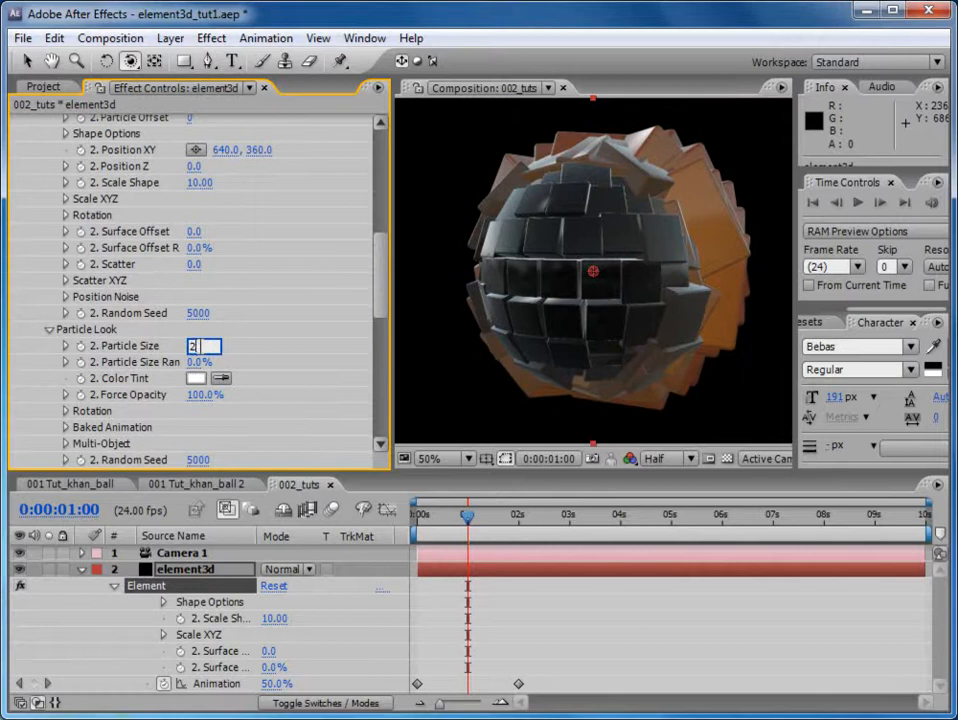
{"action": "type", "text": "2"}
{"action": "key", "text": "Return"}
{"action": "mouse_move", "coordinate": [467, 516]}
{"action": "left_mouse_down"}
{"action": "mouse_move", "coordinate": [505, 520]}
{"action": "mouse_move", "coordinate": [481, 523]}
{"action": "left_mouse_up"}
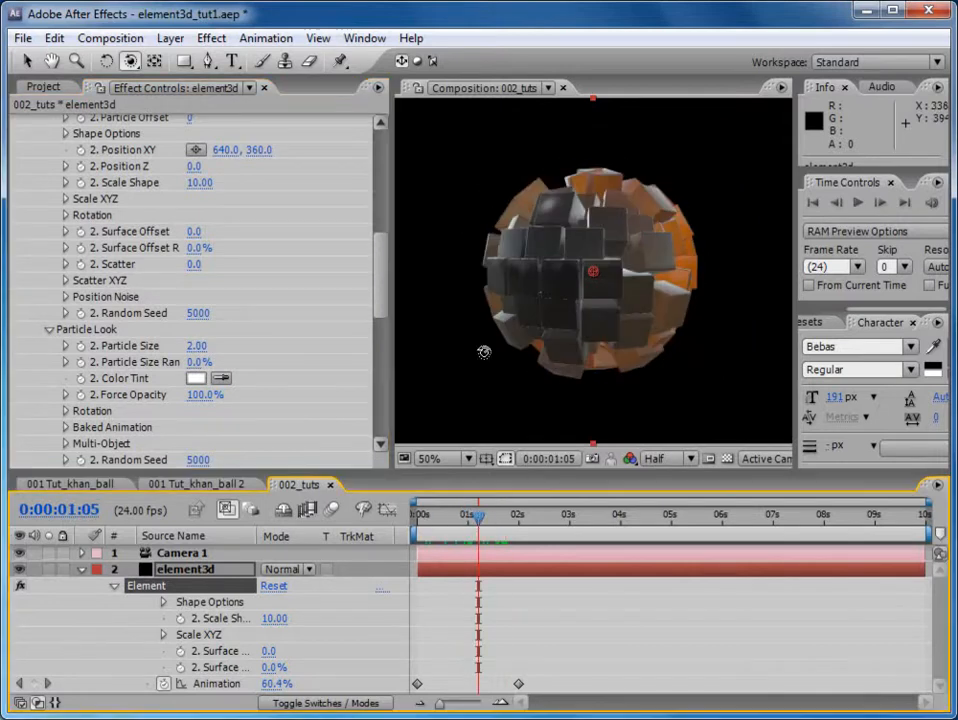
- Reduce Group 2's Scale Shape to 3.10 and orbit the camera around the ball at 0:00:00:14
{"action": "scroll", "coordinate": [363, 240], "scroll_direction": "up", "scroll_amount": 1}
{"action": "left_click_drag", "start_coordinate": [200, 210], "coordinate": [150, 208]}
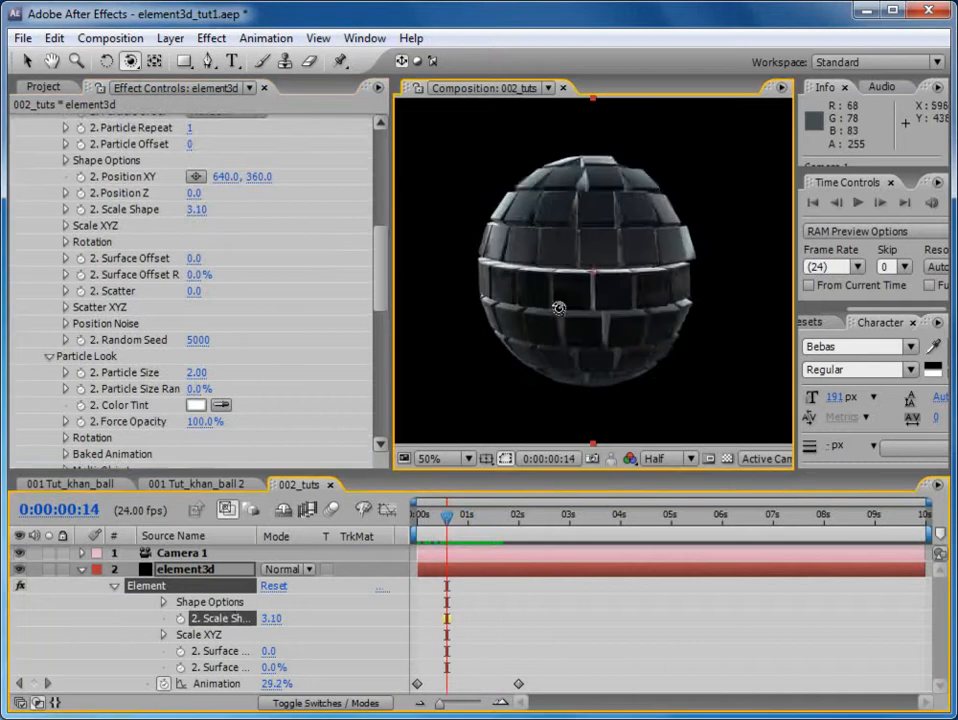
{"action": "left_click_drag", "start_coordinate": [558, 308], "coordinate": [512, 311]}
{"action": "mouse_move", "coordinate": [447, 522]}
{"action": "left_mouse_down"}
{"action": "mouse_move", "coordinate": [417, 517]}
{"action": "mouse_move", "coordinate": [530, 524]}
{"action": "mouse_move", "coordinate": [447, 527]}
{"action": "left_mouse_up"}
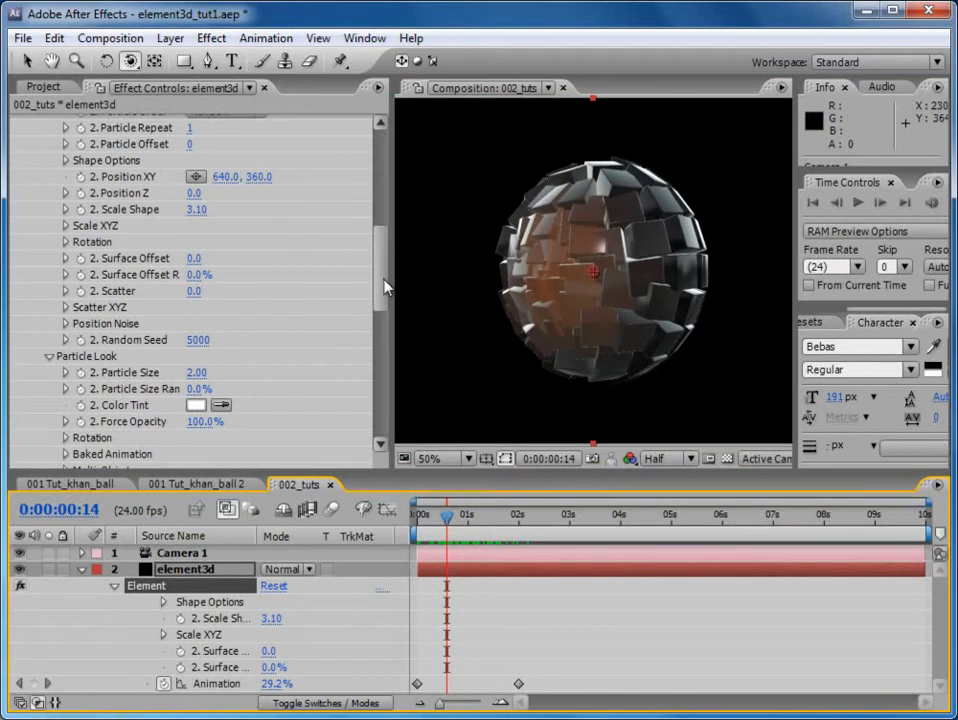
- Increase Group 2's Particle Size to 2.37 and its Scale Shape to 9.50
{"action": "left_click_drag", "start_coordinate": [381, 281], "coordinate": [382, 288]}
{"action": "left_click_drag", "start_coordinate": [205, 345], "coordinate": [242, 345]}
{"action": "left_click_drag", "start_coordinate": [385, 296], "coordinate": [386, 285]}
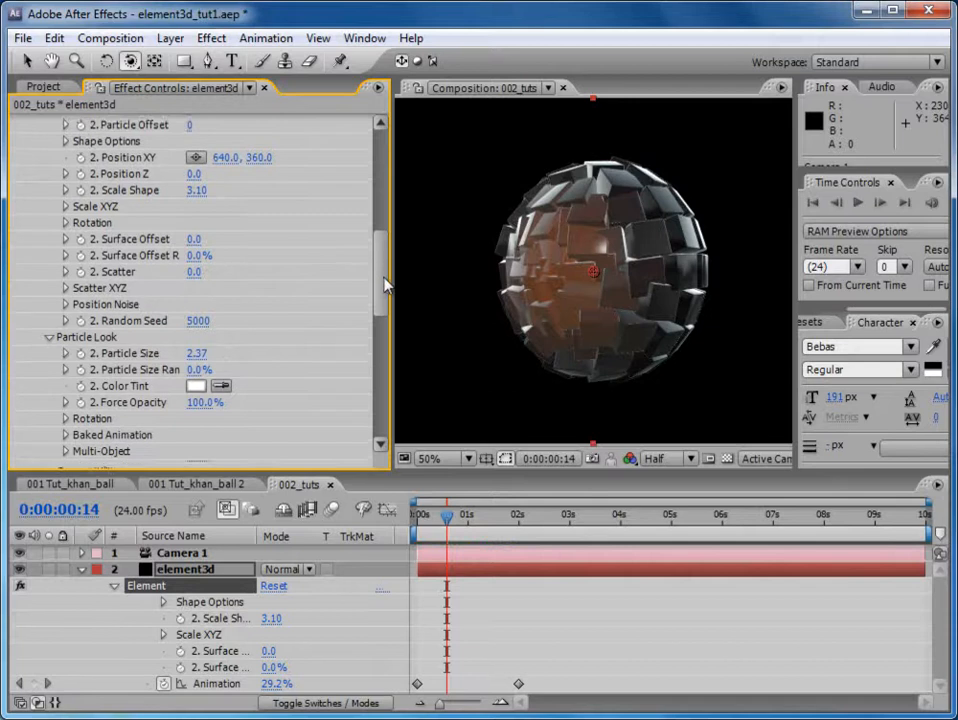
{"action": "scroll", "coordinate": [285, 237], "scroll_direction": "up", "scroll_amount": 1}
{"action": "left_click_drag", "start_coordinate": [203, 212], "coordinate": [255, 211]}
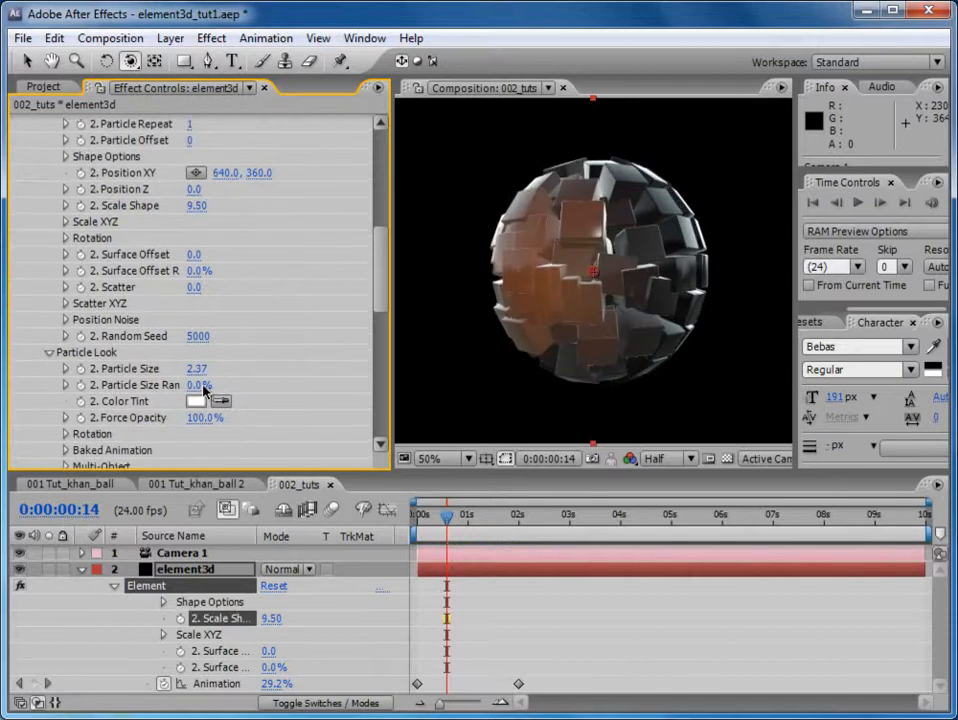
- At 0:00:02:01, adjust Group 2's Particle Size to 1.31 and its Scale Shape to 8.40
{"action": "left_click_drag", "start_coordinate": [203, 370], "coordinate": [38, 386]}
{"action": "left_click_drag", "start_coordinate": [197, 369], "coordinate": [255, 397]}
{"action": "left_click_drag", "start_coordinate": [467, 524], "coordinate": [523, 518]}
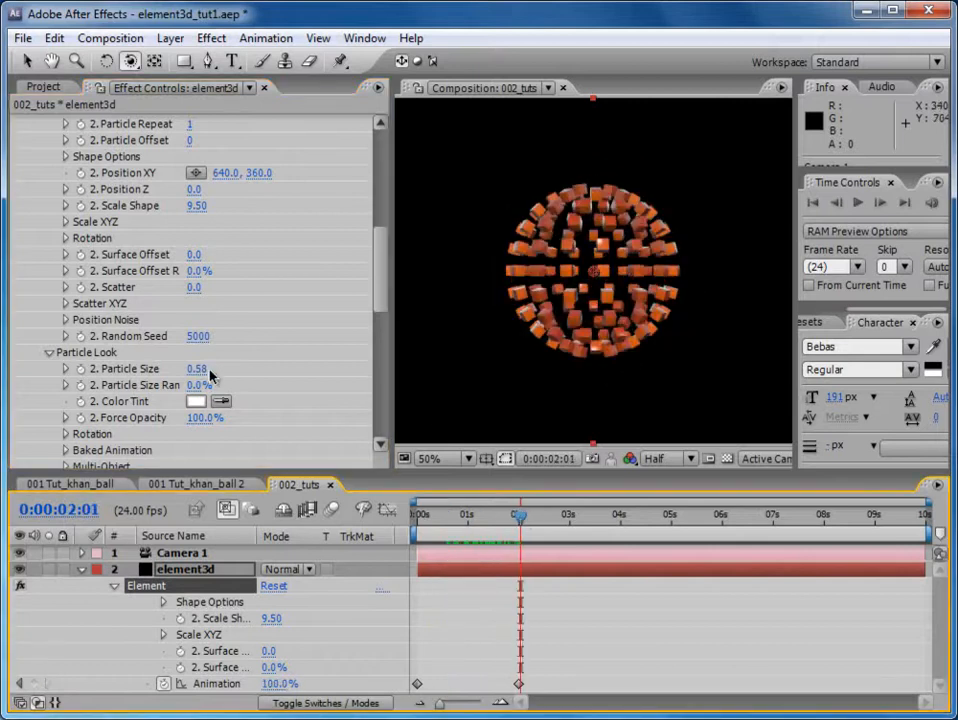
{"action": "left_click_drag", "start_coordinate": [199, 374], "coordinate": [268, 367]}
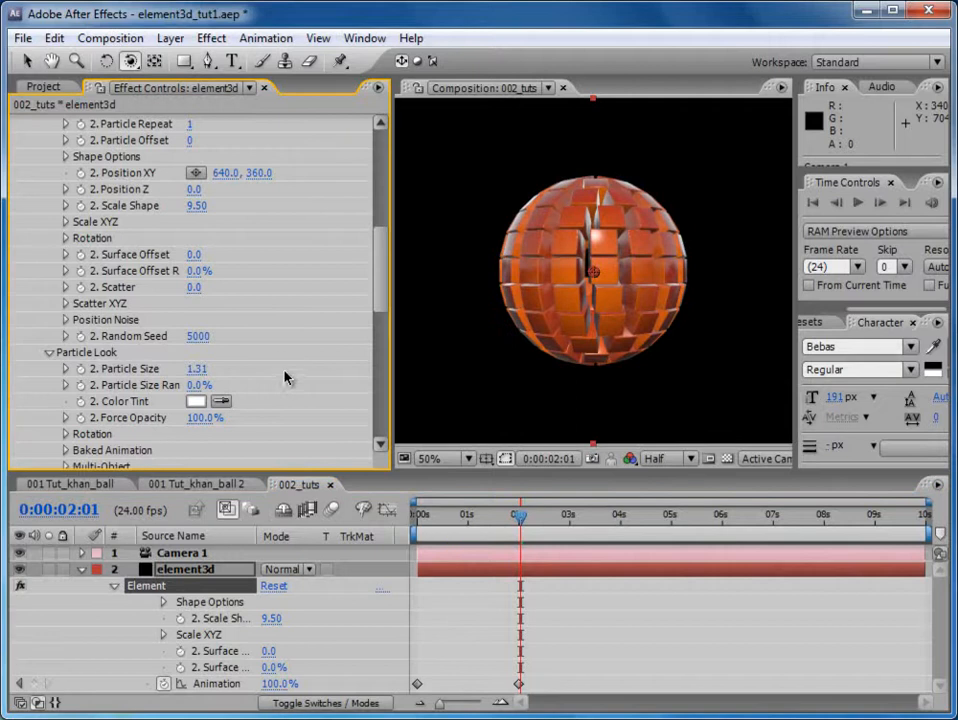
{"action": "left_click_drag", "start_coordinate": [381, 287], "coordinate": [386, 279]}
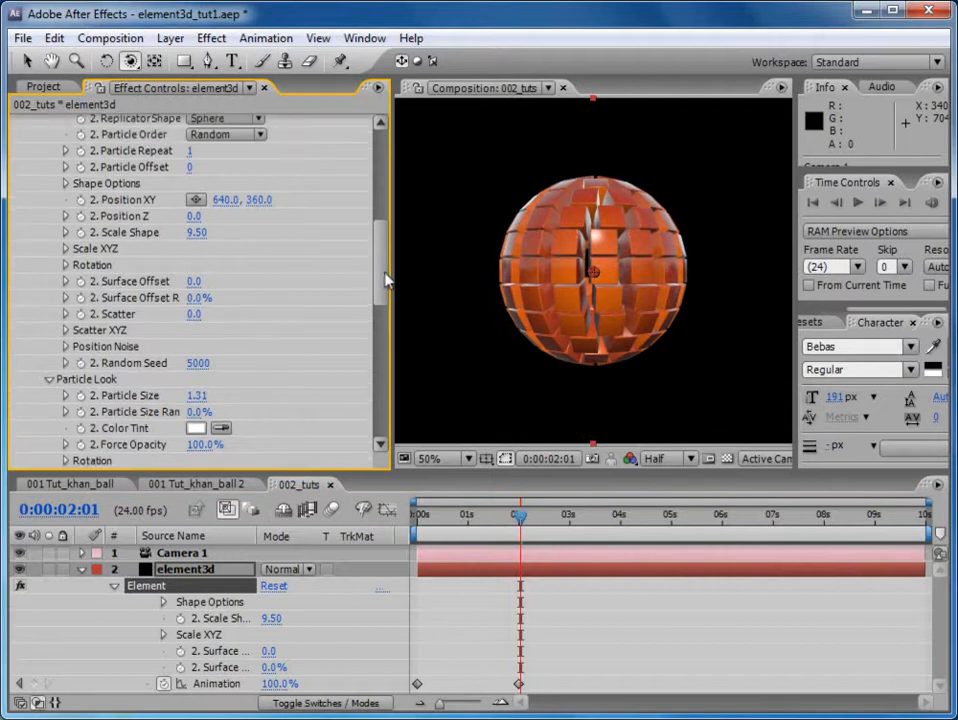
{"action": "mouse_move", "coordinate": [197, 232]}
{"action": "left_mouse_down"}
{"action": "mouse_move", "coordinate": [214, 232]}
{"action": "mouse_move", "coordinate": [198, 233]}
{"action": "left_mouse_up"}
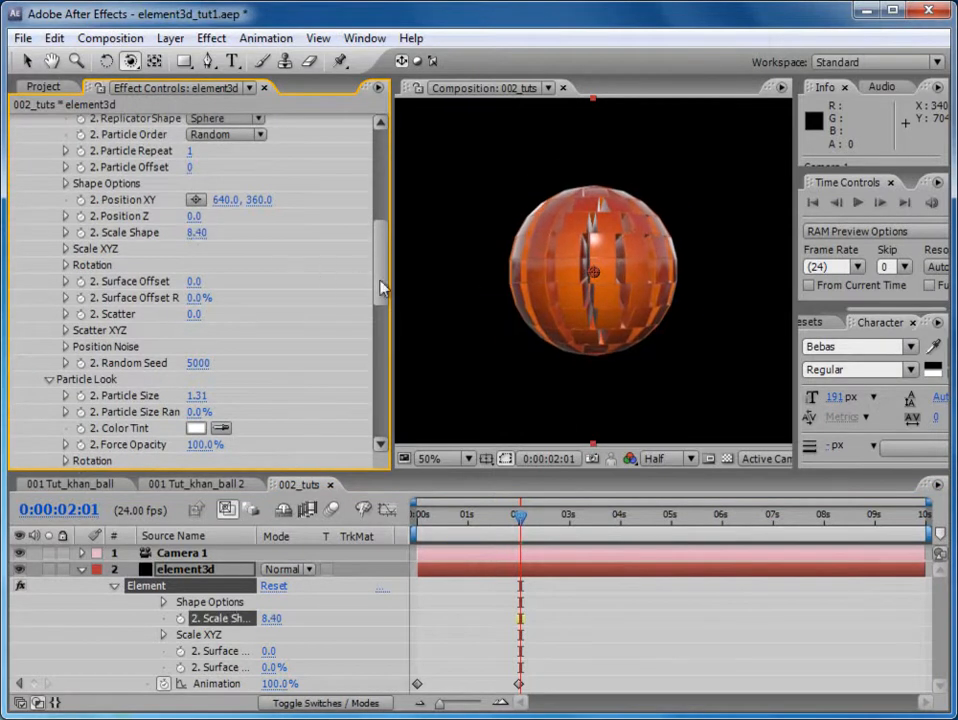
- Set Group 2's Automatic Bias to -3 in its Shape Options and scrub to 0:00:00:18 to check the transition
{"action": "scroll", "coordinate": [345, 261], "scroll_direction": "up", "scroll_amount": 1}
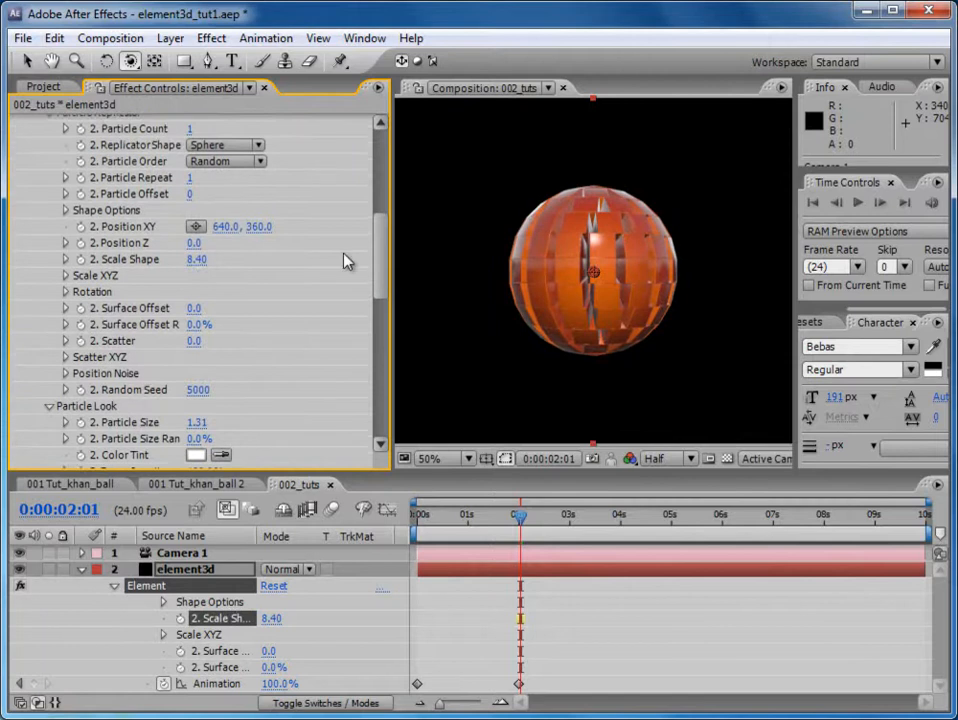
{"action": "left_click", "coordinate": [66, 212]}
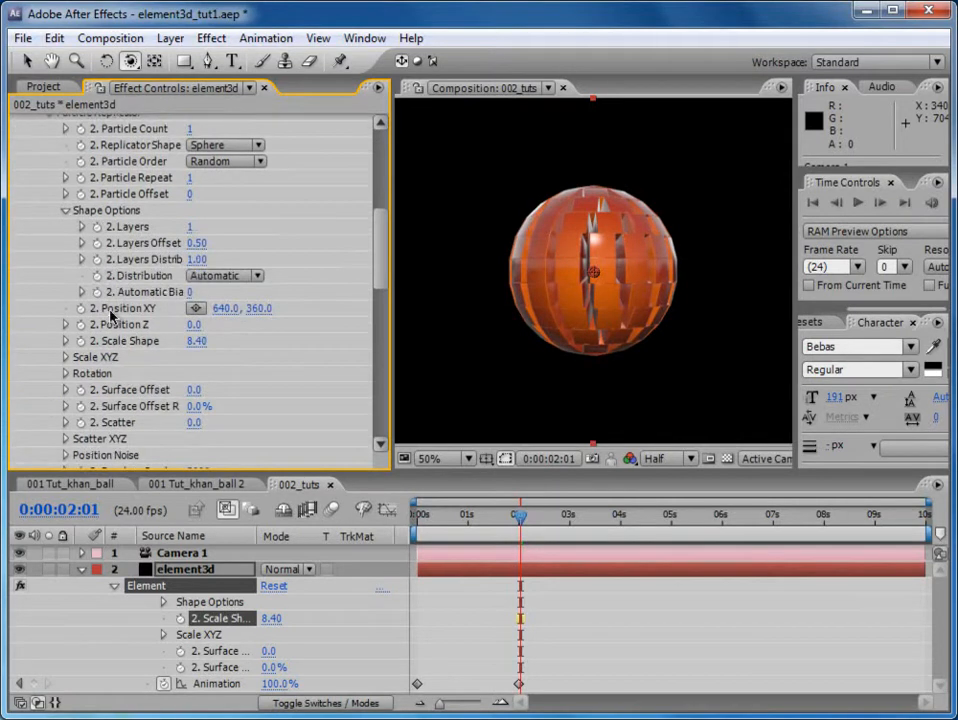
{"action": "left_click", "coordinate": [188, 293]}
{"action": "key", "text": "Return"}
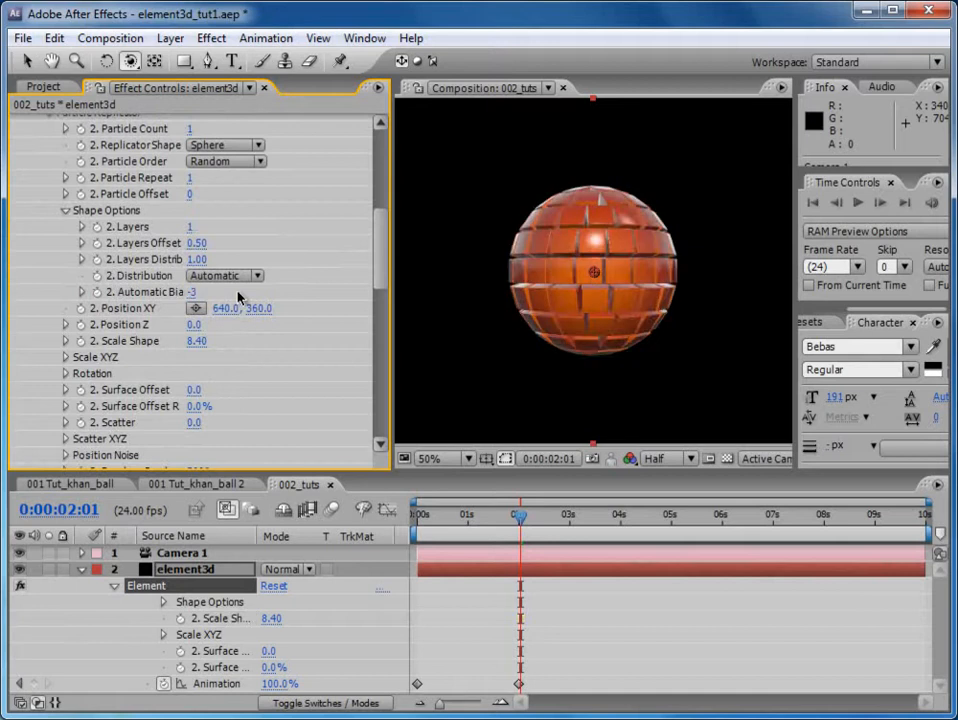
{"action": "left_click_drag", "start_coordinate": [420, 516], "coordinate": [455, 536]}
- Set the Animation Engine's Smoothness to 30 and scrub to 0:00:00:14 to check the transition
{"action": "left_click_drag", "start_coordinate": [381, 252], "coordinate": [375, 360]}
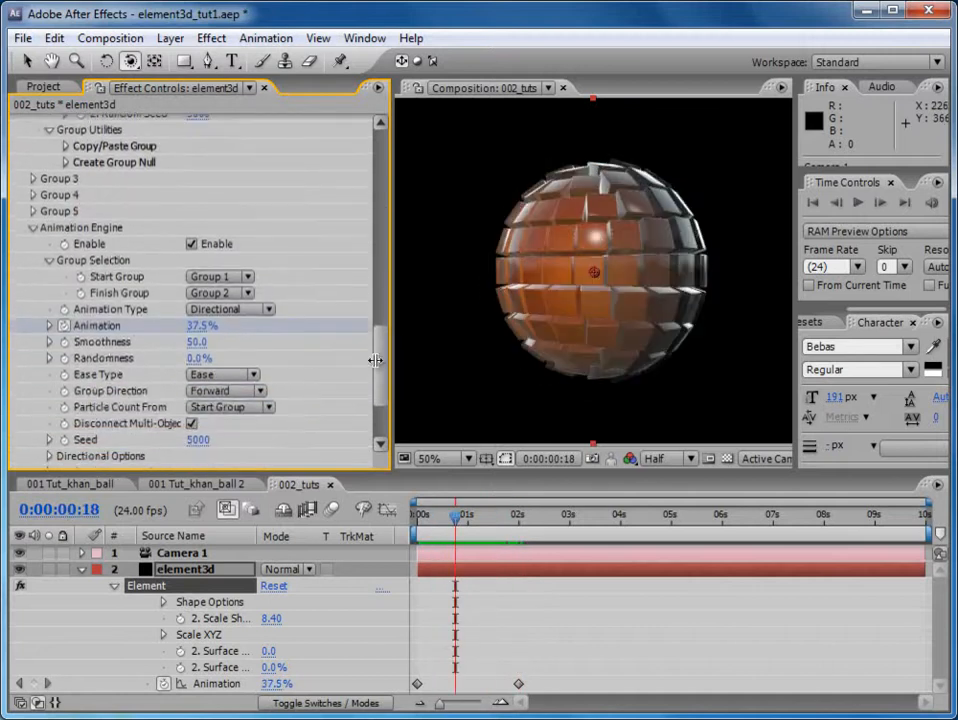
{"action": "scroll", "coordinate": [381, 358], "scroll_direction": "down", "scroll_amount": 2}
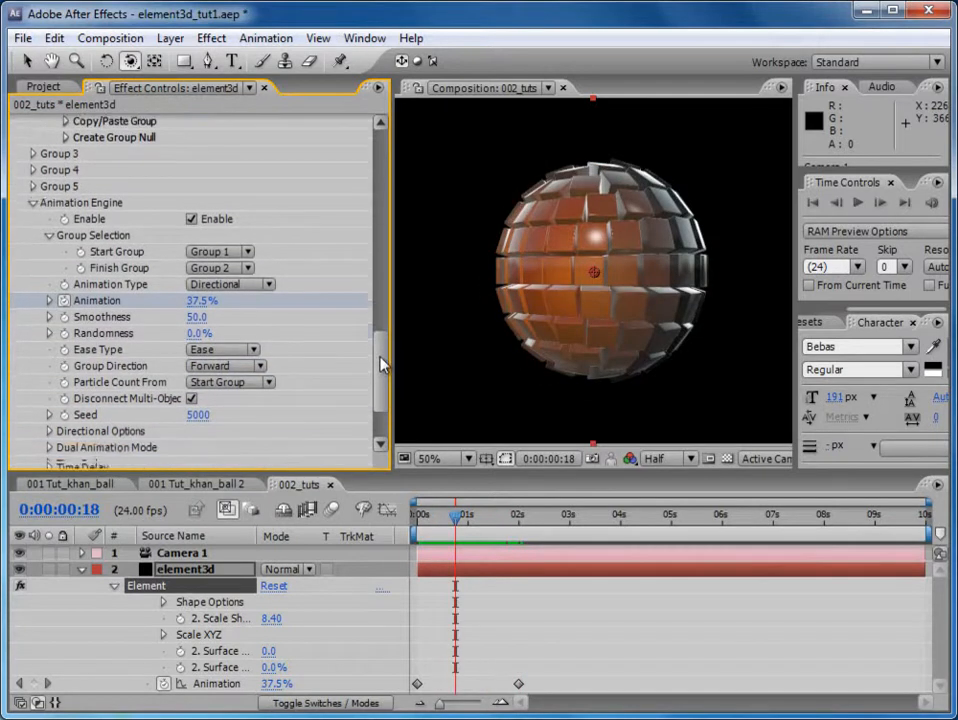
{"action": "left_click", "coordinate": [196, 300]}
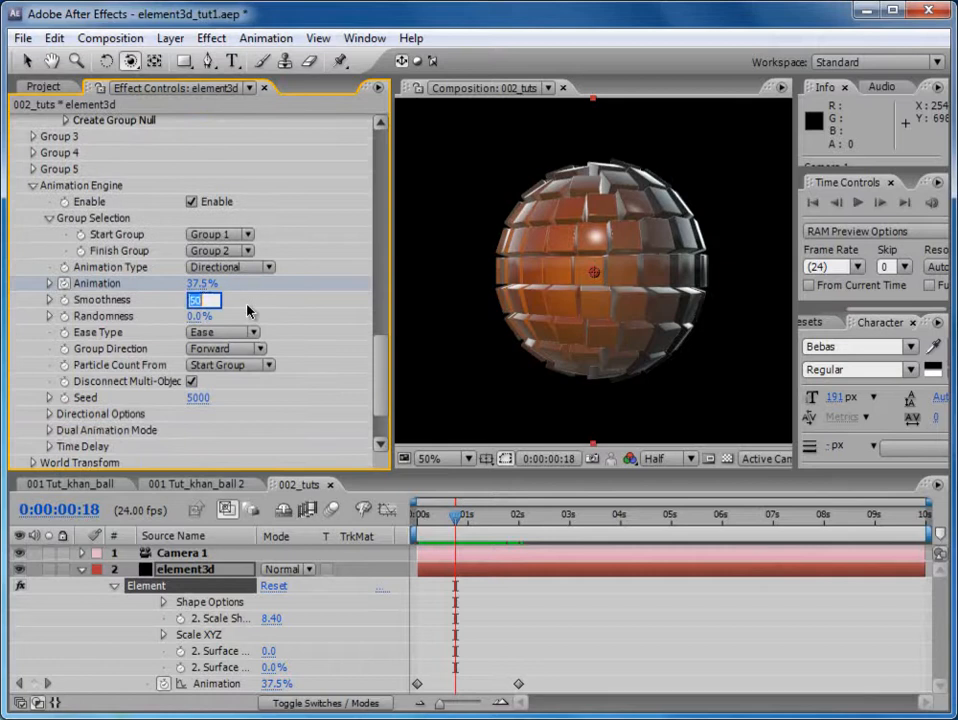
{"action": "type", "text": "30"}
{"action": "key", "text": "Return"}
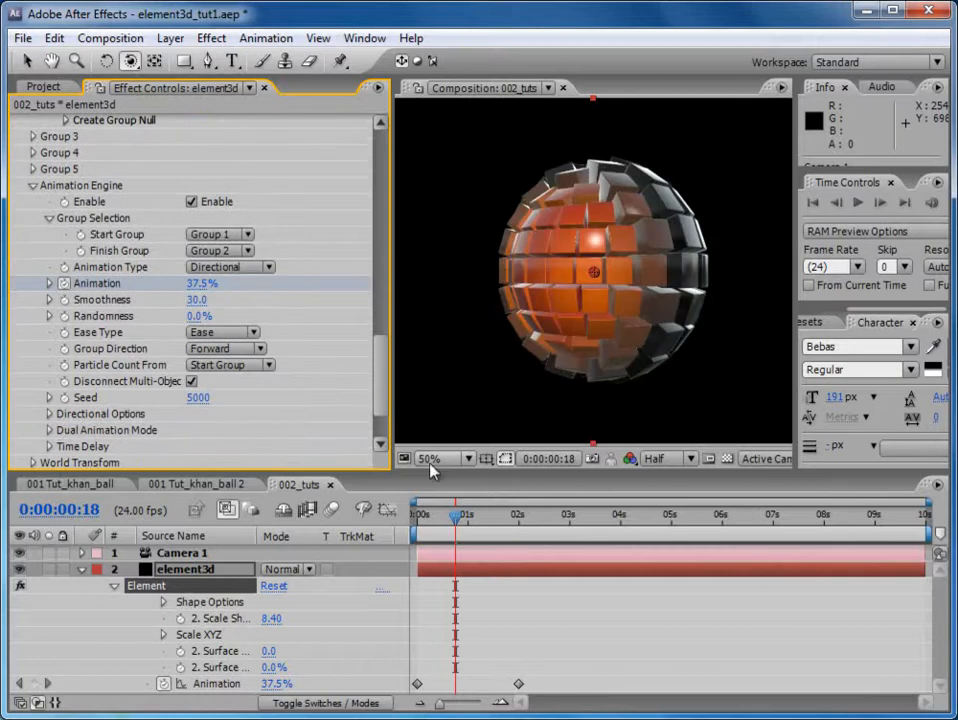
{"action": "left_click", "coordinate": [425, 515]}
{"action": "left_click_drag", "start_coordinate": [425, 515], "coordinate": [446, 515]}
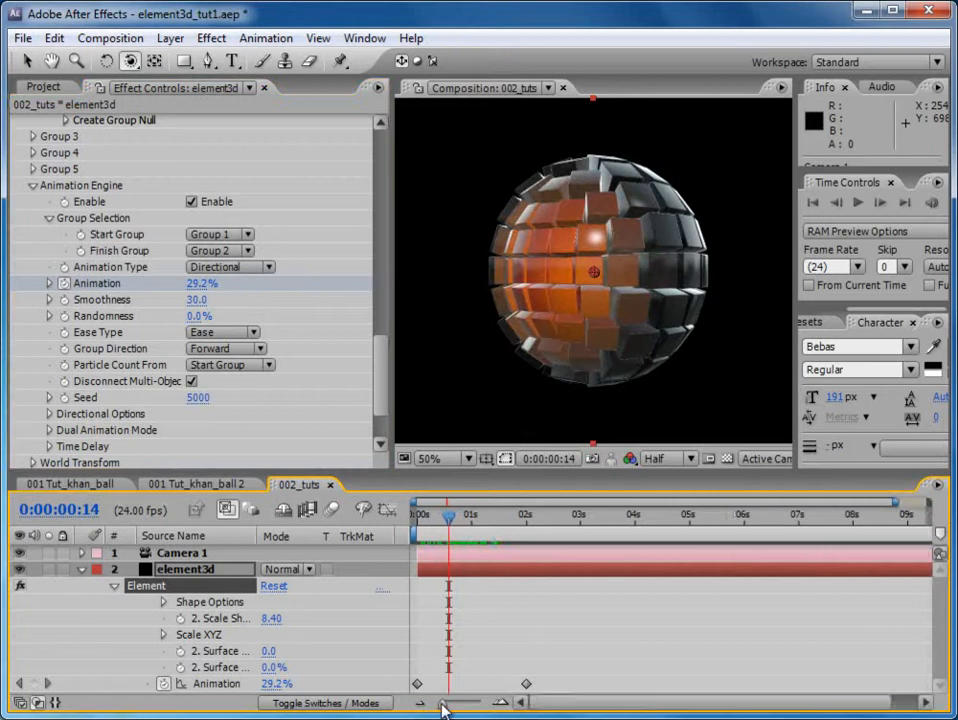
- Shorten the work area to end at about 2.7 seconds and apply Easy Ease to the Animation keyframe at 0:00:02:00
{"action": "left_click_drag", "start_coordinate": [929, 530], "coordinate": [557, 556]}
{"action": "left_click", "coordinate": [518, 685]}
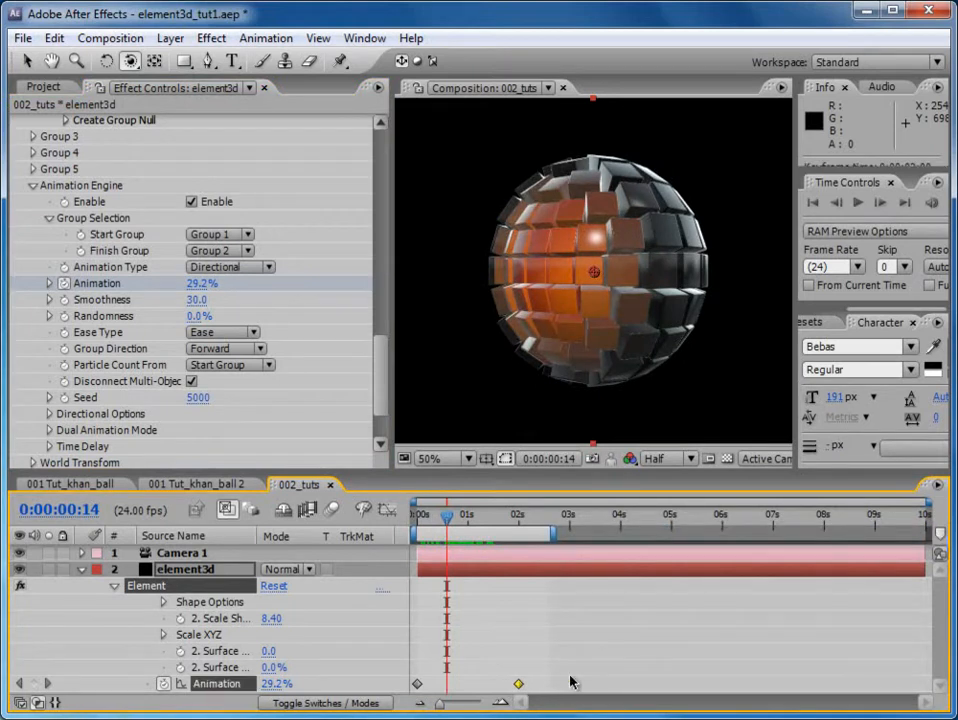
{"action": "right_click", "coordinate": [546, 686]}
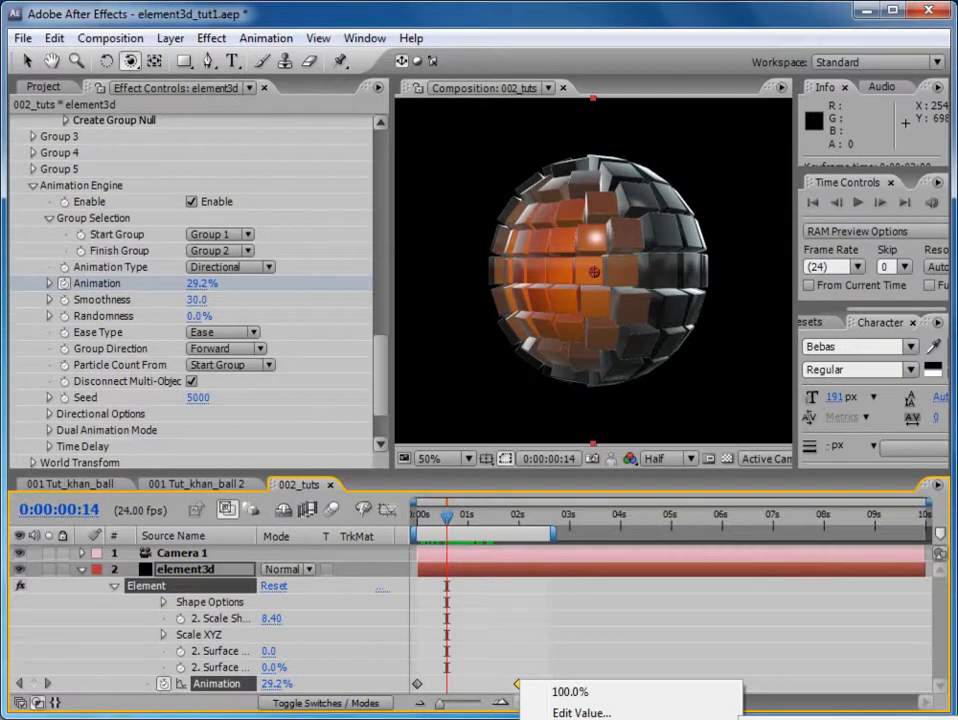
{"action": "key", "text": "F9"}
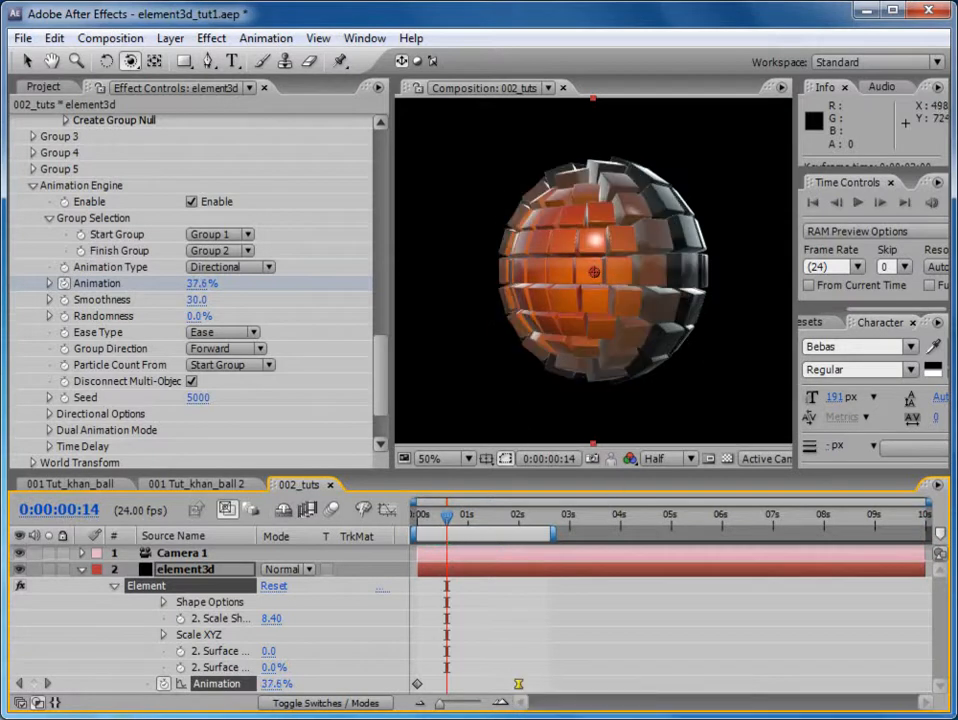
- Run a RAM preview of the eased transition with more room for the composition view
{"action": "left_click_drag", "start_coordinate": [391, 180], "coordinate": [330, 171]}
{"action": "left_click_drag", "start_coordinate": [799, 208], "coordinate": [752, 208]}
{"action": "left_click", "coordinate": [934, 203]}
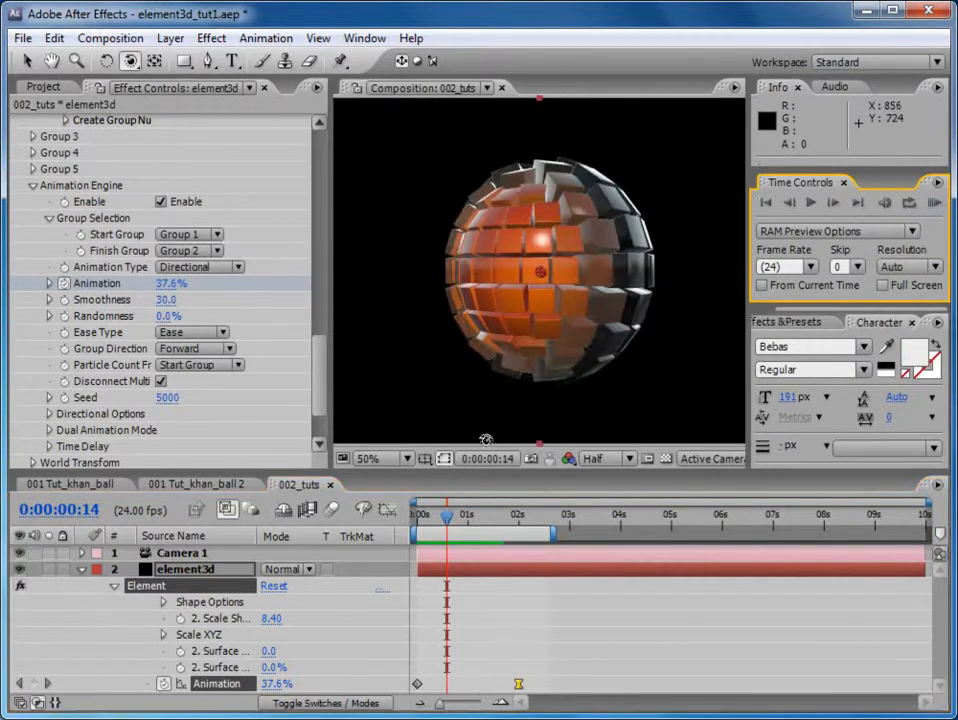
- Set the Animation Engine's Time Delay Material Duration to 50% and scrub to 0:00:00:12 to check the transition
{"action": "scroll", "coordinate": [318, 368], "scroll_direction": "down", "scroll_amount": 3}
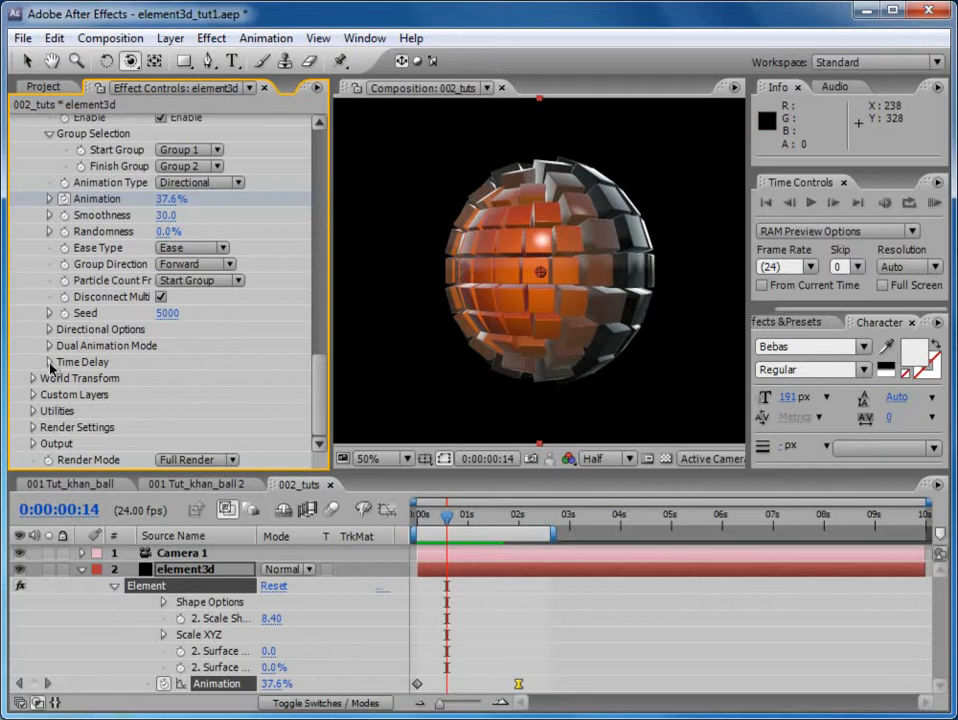
{"action": "left_click", "coordinate": [49, 366]}
{"action": "scroll", "coordinate": [322, 405], "scroll_direction": "down", "scroll_amount": 2}
{"action": "scroll", "coordinate": [322, 395], "scroll_direction": "down", "scroll_amount": 3}
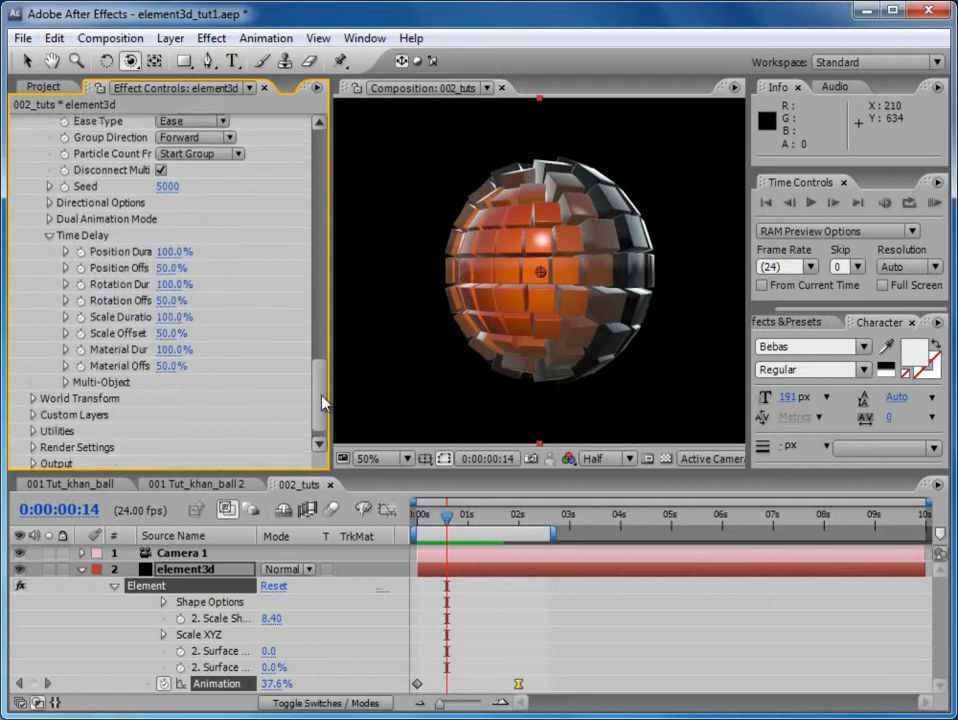
{"action": "left_click", "coordinate": [172, 344]}
{"action": "type", "text": "50"}
{"action": "key", "text": "Return"}
{"action": "left_click_drag", "start_coordinate": [420, 508], "coordinate": [443, 521]}
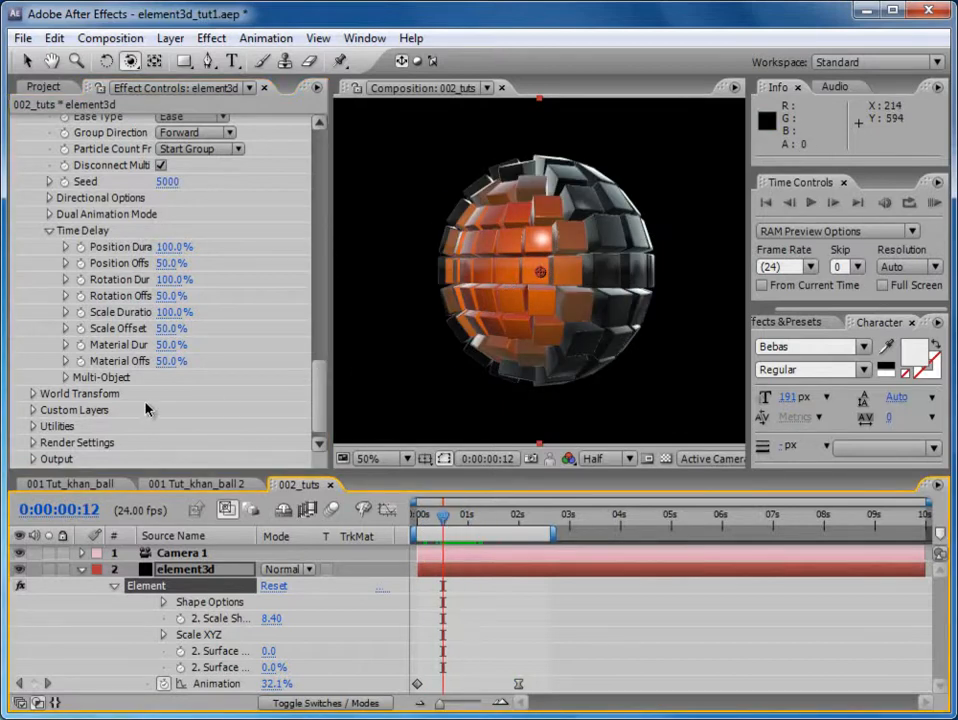
- Enable ambient occlusion in the Render Settings, raise AO Intensity to 7.4 and run a RAM preview
{"action": "scroll", "coordinate": [323, 420], "scroll_direction": "down", "scroll_amount": 1}
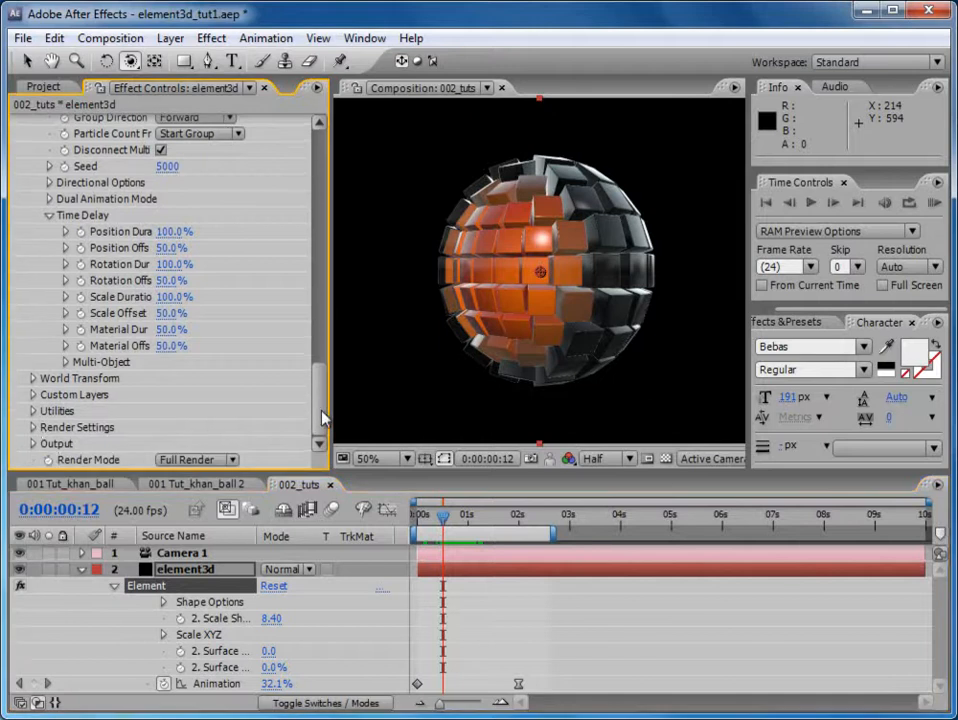
{"action": "left_click", "coordinate": [33, 427]}
{"action": "scroll", "coordinate": [35, 430], "scroll_direction": "down", "scroll_amount": 5}
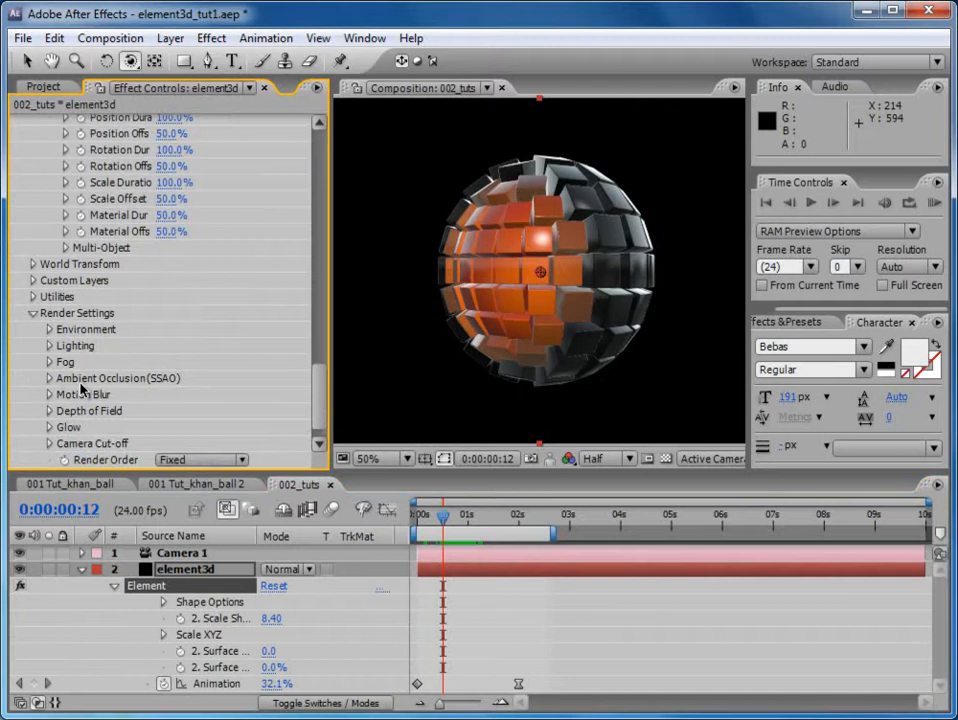
{"action": "left_click", "coordinate": [49, 379]}
{"action": "scroll", "coordinate": [52, 383], "scroll_direction": "down", "scroll_amount": 4}
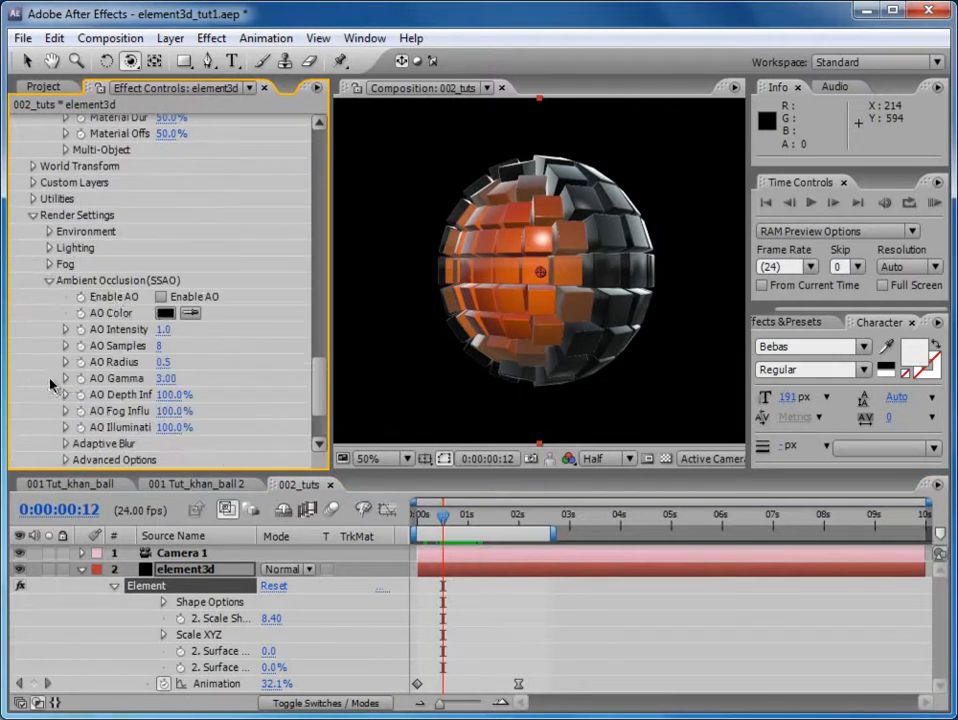
{"action": "left_click", "coordinate": [160, 298]}
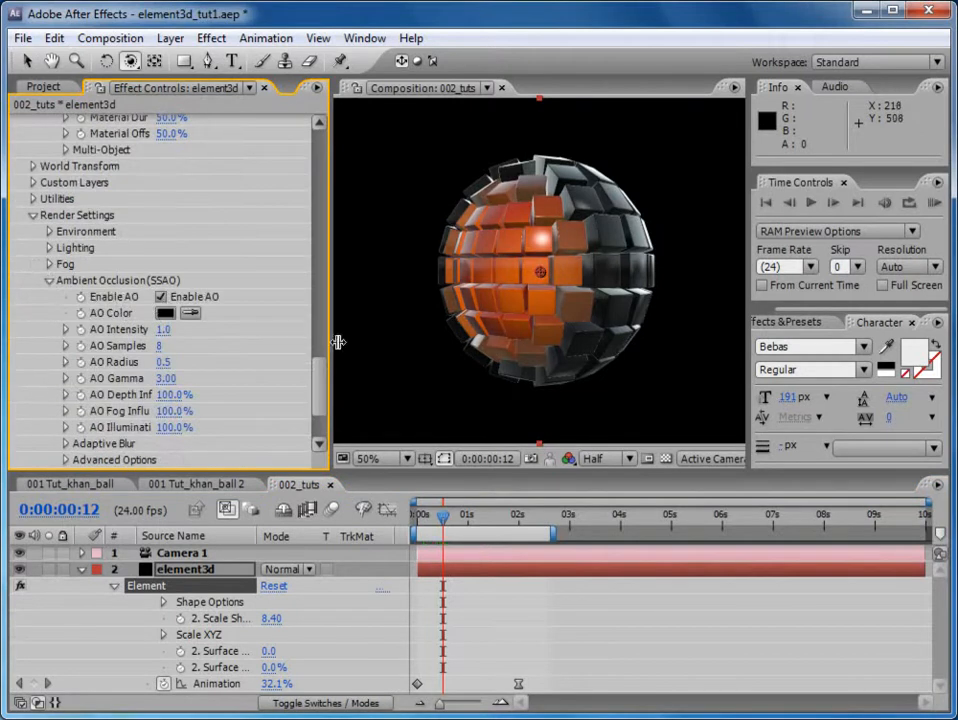
{"action": "left_click_drag", "start_coordinate": [166, 329], "coordinate": [247, 326]}
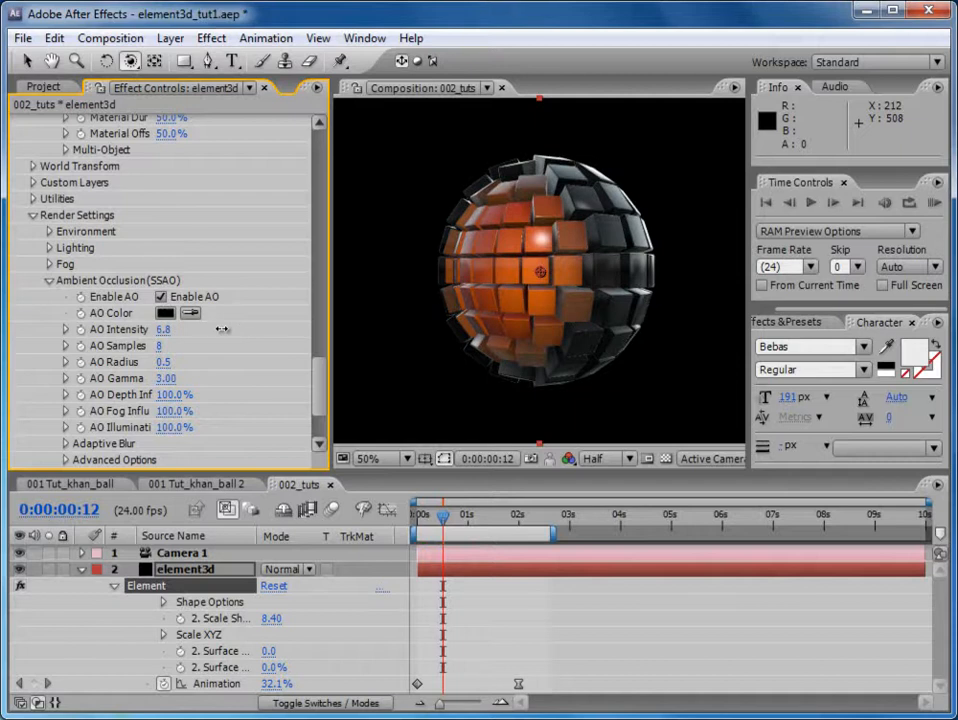
{"action": "left_click", "coordinate": [935, 203]}
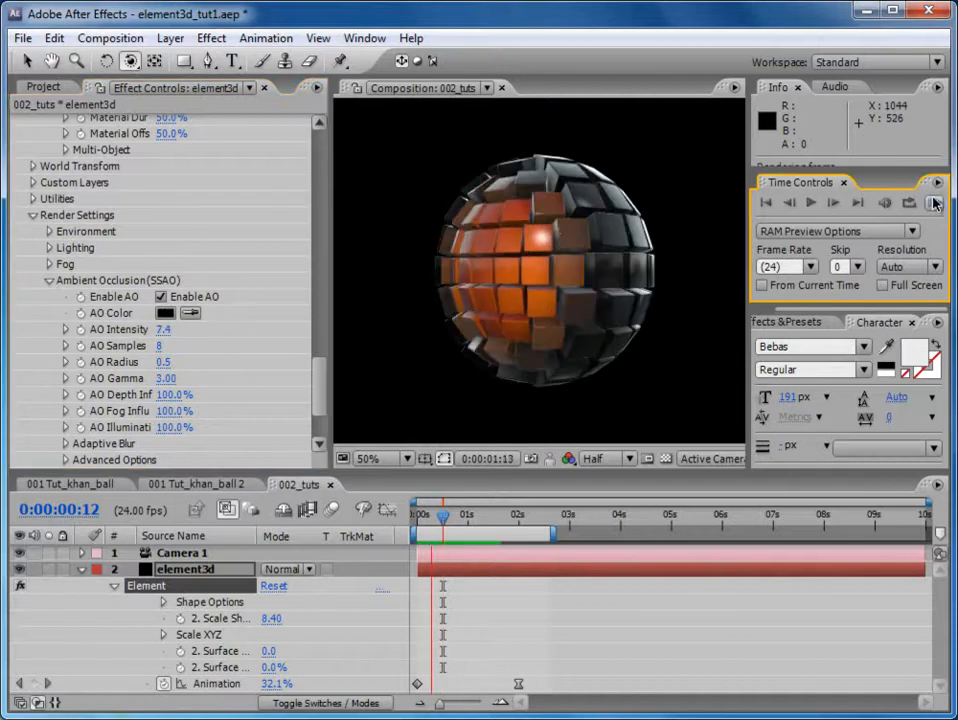
{"action": "left_click", "coordinate": [935, 203]}
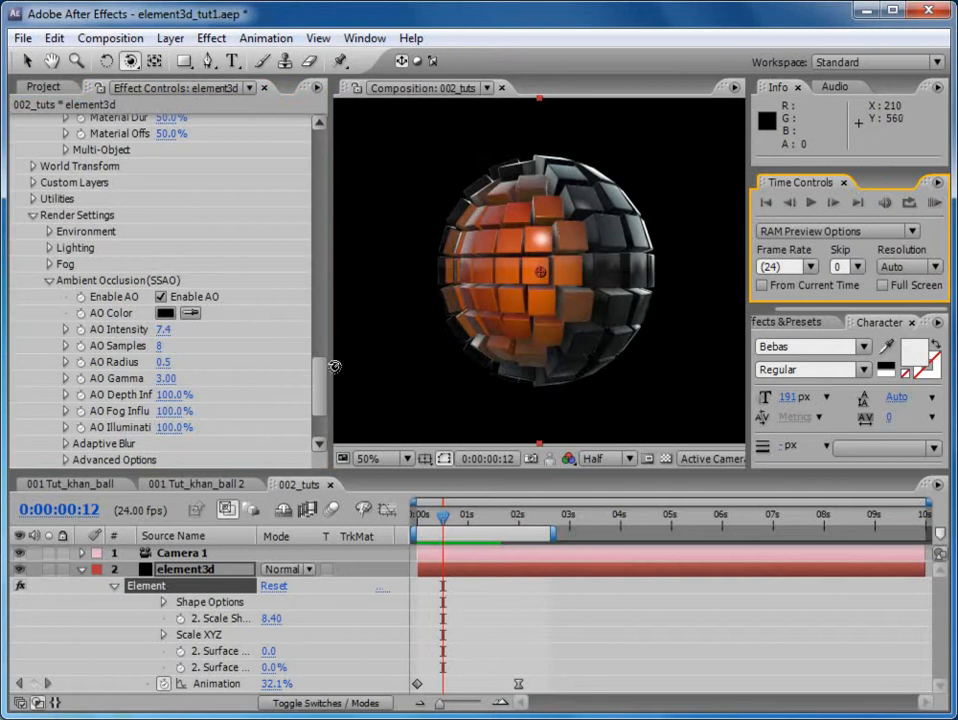
- Set the Animation Engine's directional Yaw to 8° and Pitch to 14°, and scrub around 0:00:00:12 to check the transition
{"action": "left_click_drag", "start_coordinate": [321, 385], "coordinate": [323, 372]}
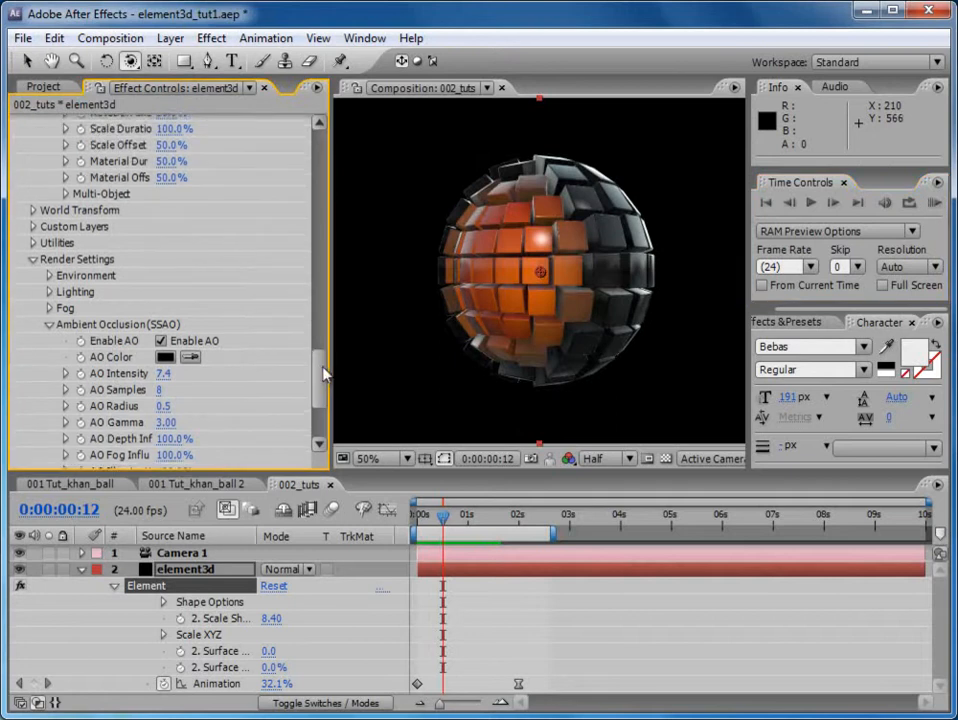
{"action": "left_click", "coordinate": [33, 266]}
{"action": "scroll", "coordinate": [313, 399], "scroll_direction": "up", "scroll_amount": 3}
{"action": "left_click_drag", "start_coordinate": [321, 396], "coordinate": [321, 369]}
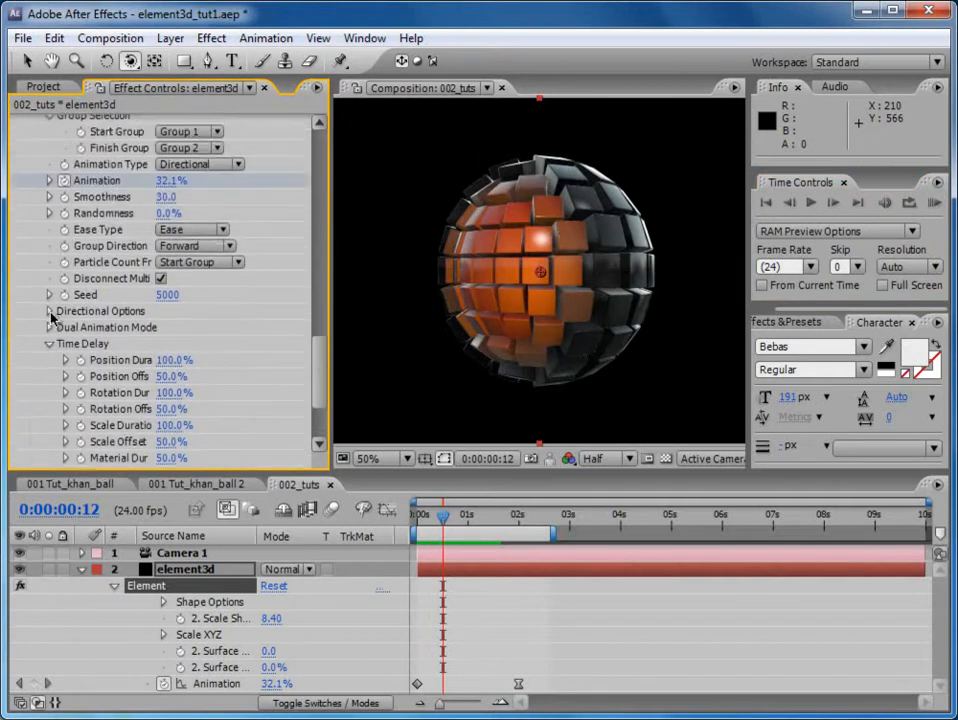
{"action": "left_click", "coordinate": [50, 311]}
{"action": "mouse_move", "coordinate": [188, 327]}
{"action": "left_mouse_down"}
{"action": "mouse_move", "coordinate": [316, 327]}
{"action": "mouse_move", "coordinate": [198, 334]}
{"action": "mouse_move", "coordinate": [206, 330]}
{"action": "mouse_move", "coordinate": [232, 344]}
{"action": "mouse_move", "coordinate": [278, 340]}
{"action": "mouse_move", "coordinate": [109, 350]}
{"action": "mouse_move", "coordinate": [294, 347]}
{"action": "mouse_move", "coordinate": [110, 350]}
{"action": "mouse_move", "coordinate": [176, 344]}
{"action": "left_mouse_up"}
{"action": "left_click_drag", "start_coordinate": [257, 343], "coordinate": [208, 348]}
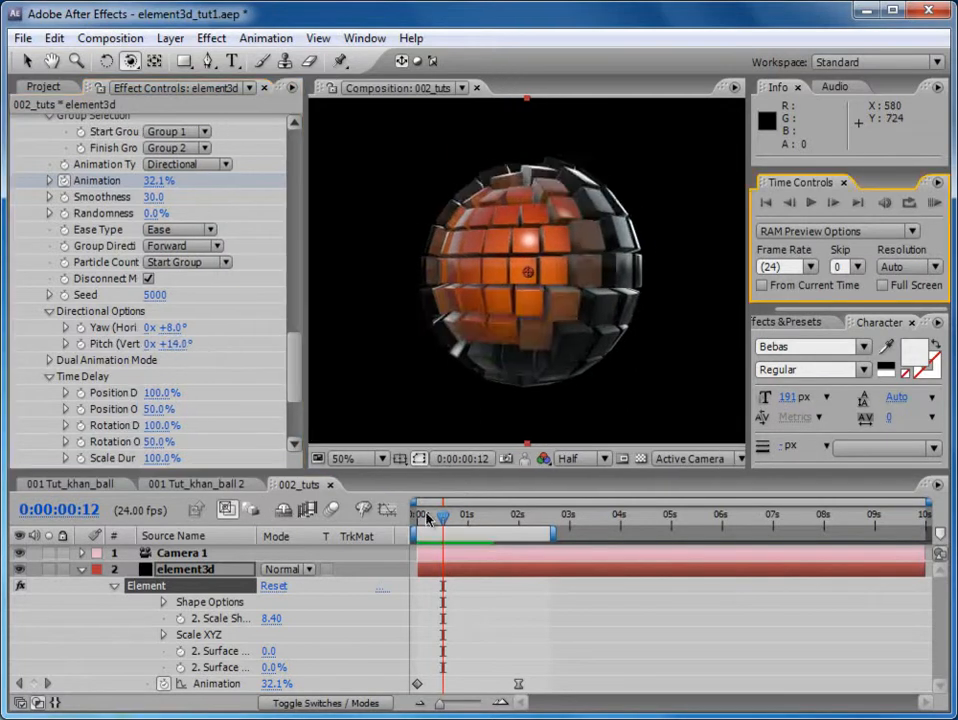
{"action": "mouse_move", "coordinate": [428, 518]}
{"action": "left_mouse_down"}
{"action": "mouse_move", "coordinate": [468, 520]}
{"action": "mouse_move", "coordinate": [446, 521]}
{"action": "left_mouse_up"}
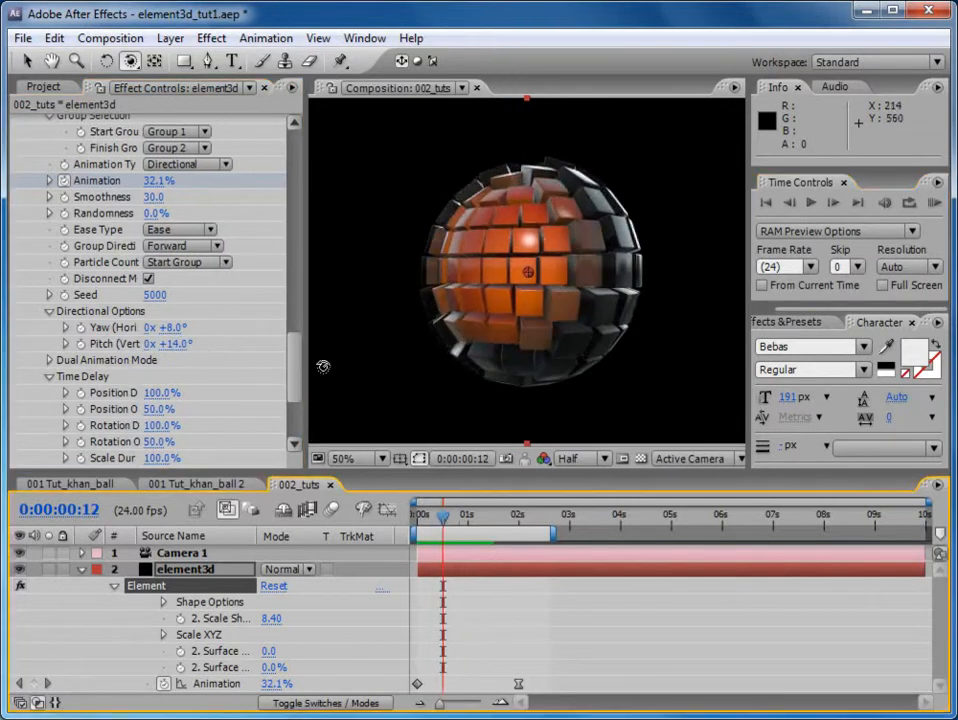
- At 0:00:00:00, keyframe Group 2's Scatter XYZ with X Scatter 1, Y Scatter 2 and Z Scatter 1
{"action": "scroll", "coordinate": [300, 355], "scroll_direction": "up", "scroll_amount": 5}
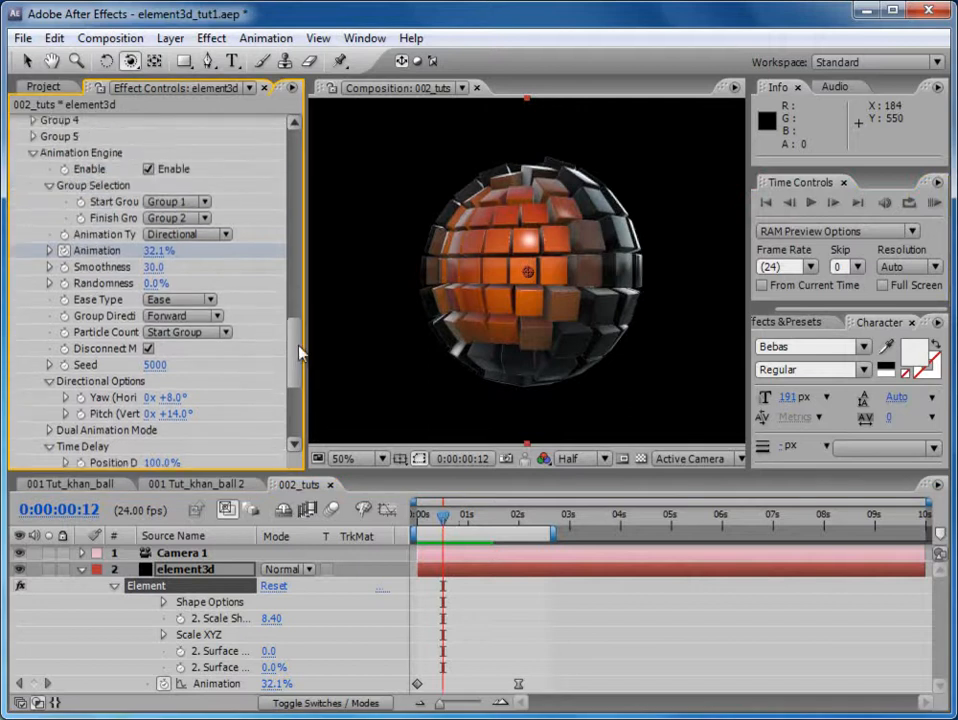
{"action": "left_click_drag", "start_coordinate": [300, 343], "coordinate": [344, 221]}
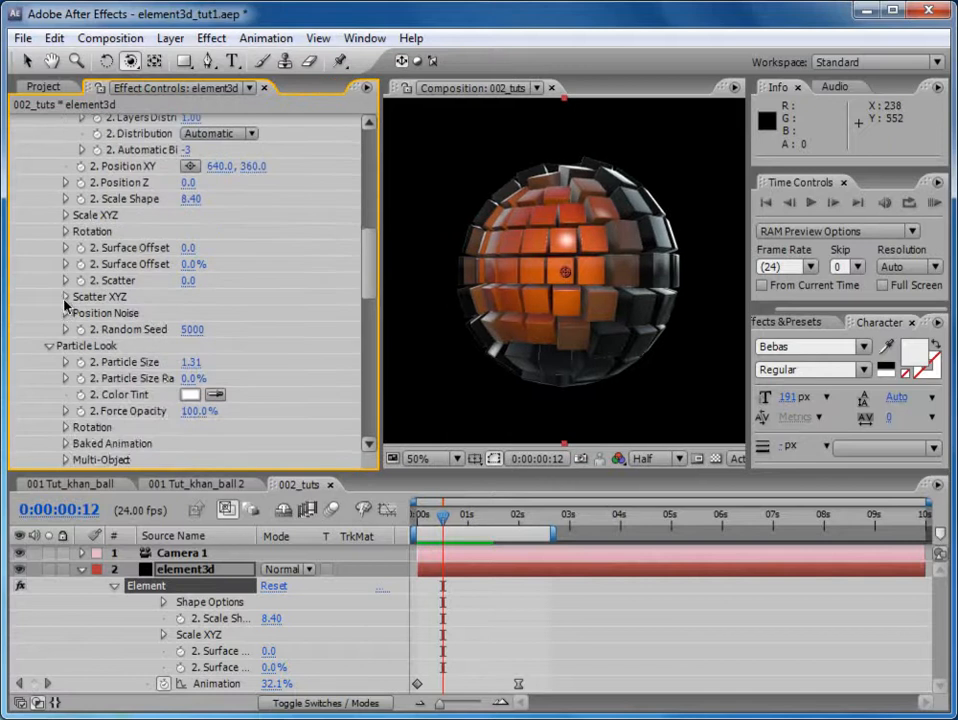
{"action": "left_click", "coordinate": [65, 297]}
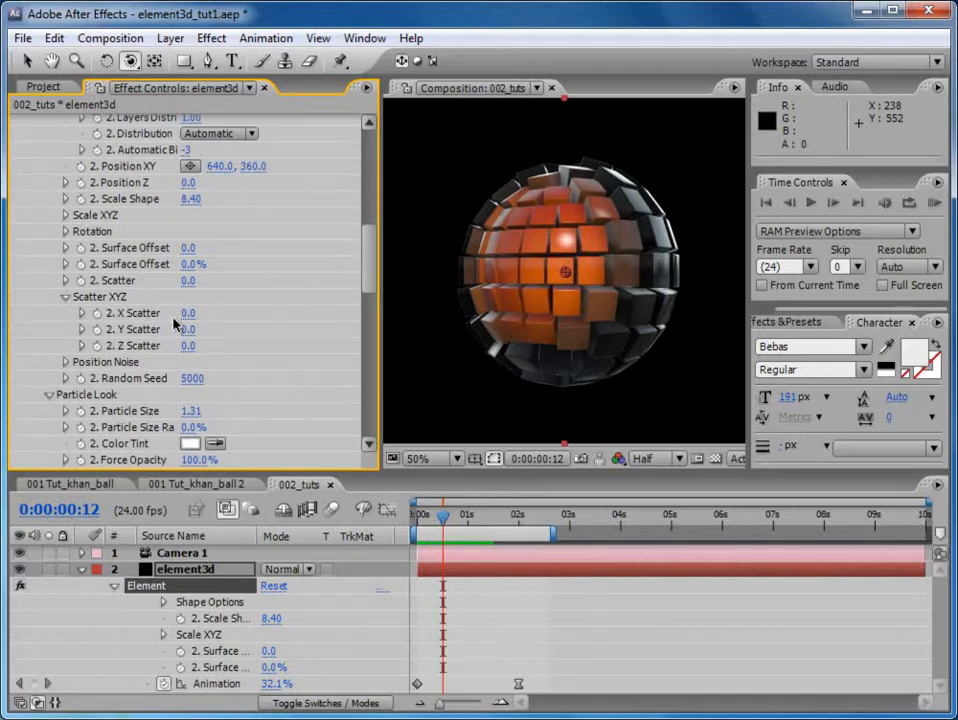
{"action": "left_click_drag", "start_coordinate": [245, 309], "coordinate": [281, 306]}
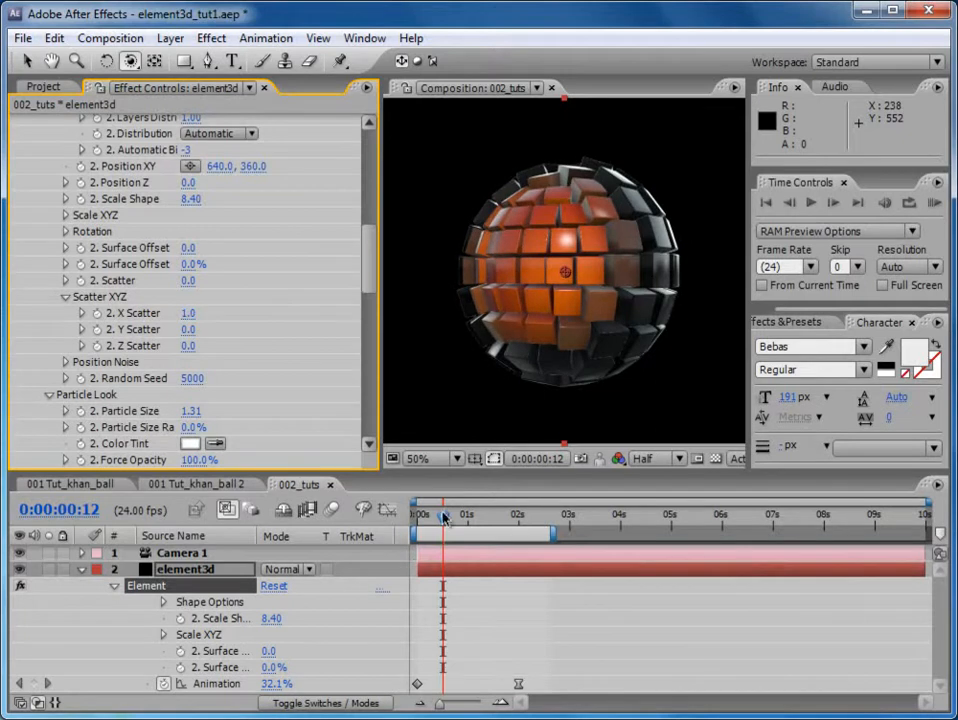
{"action": "key", "text": "Home"}
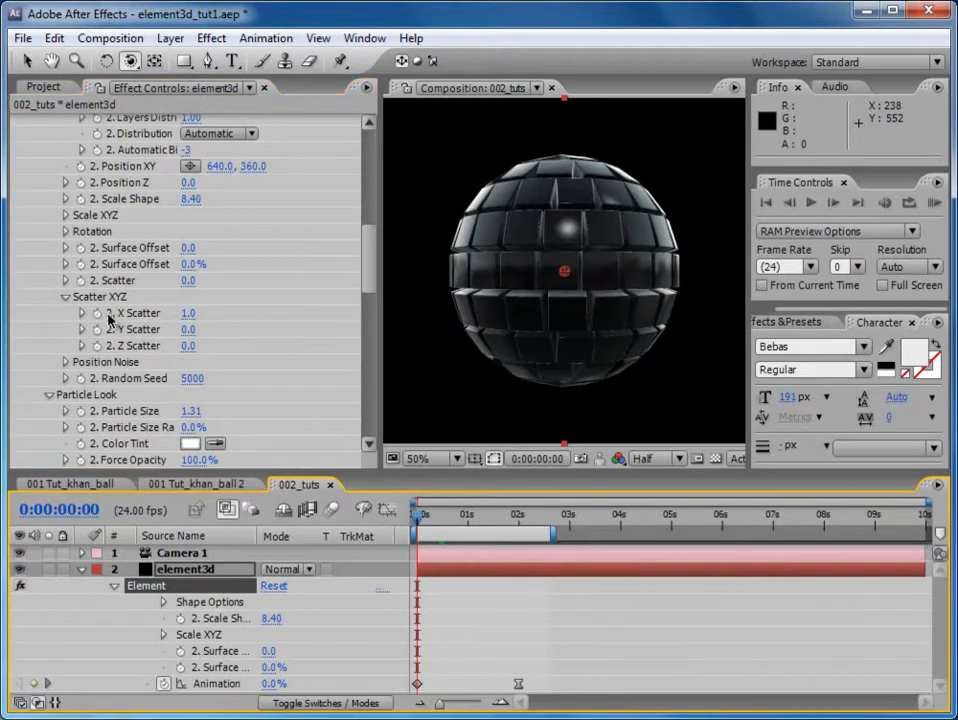
{"action": "left_click", "coordinate": [110, 316]}
{"action": "left_click", "coordinate": [188, 329]}
{"action": "type", "text": "2"}
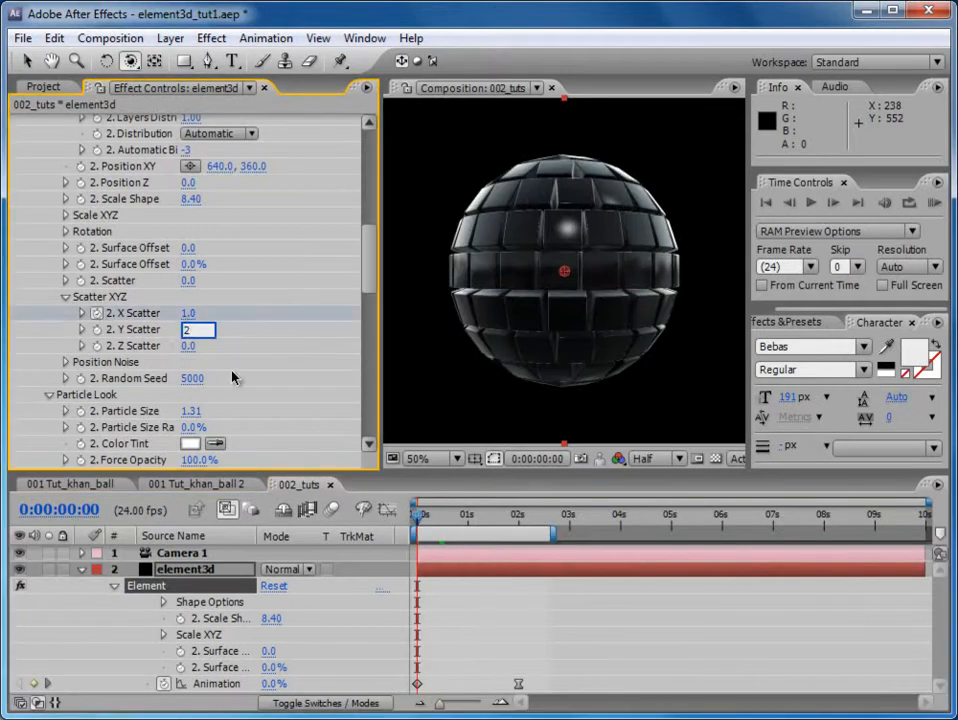
{"action": "key", "text": "Tab"}
{"action": "type", "text": "1"}
{"action": "key", "text": "Return"}
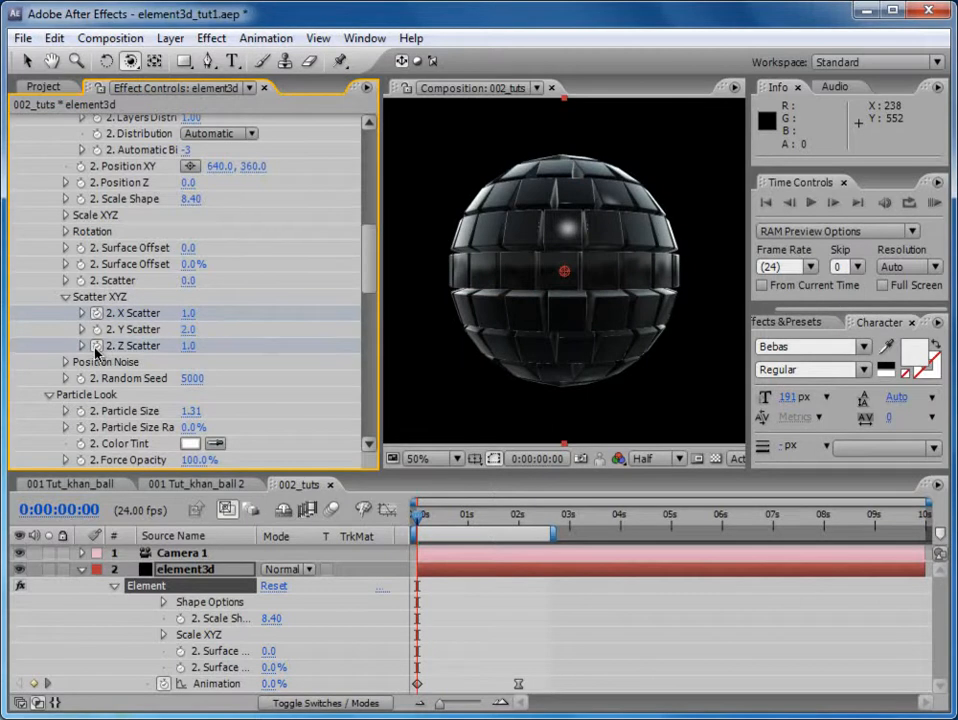
{"action": "left_click", "coordinate": [97, 332]}
- Show the element3d layer's keyframed properties and keyframe Group 2's X, Y and Z Scatter to 0 at 0:00:02:00
{"action": "left_click", "coordinate": [474, 576]}
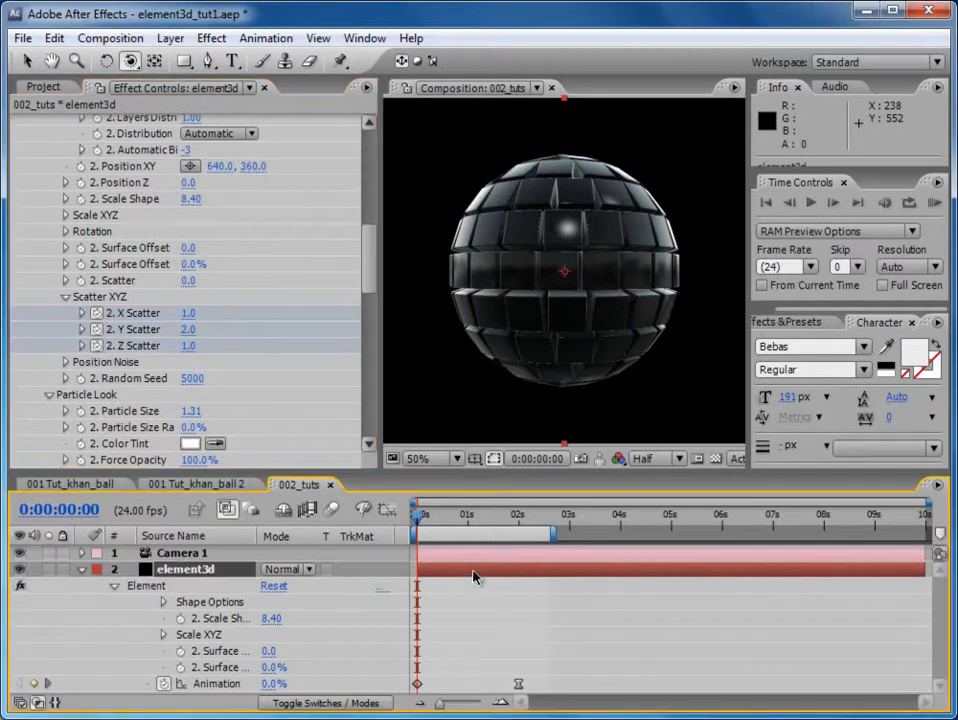
{"action": "key", "text": "u"}
{"action": "left_click_drag", "start_coordinate": [425, 521], "coordinate": [518, 521]}
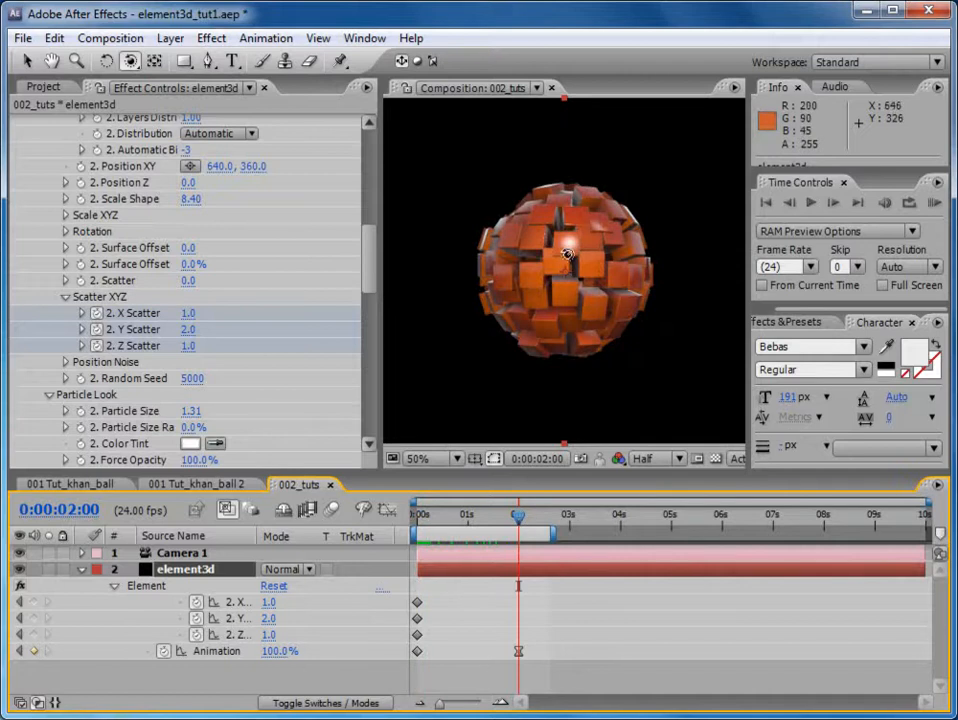
{"action": "left_click", "coordinate": [195, 313]}
{"action": "type", "text": "0"}
{"action": "key", "text": "Tab"}
{"action": "key", "text": "Tab"}
{"action": "type", "text": "0"}
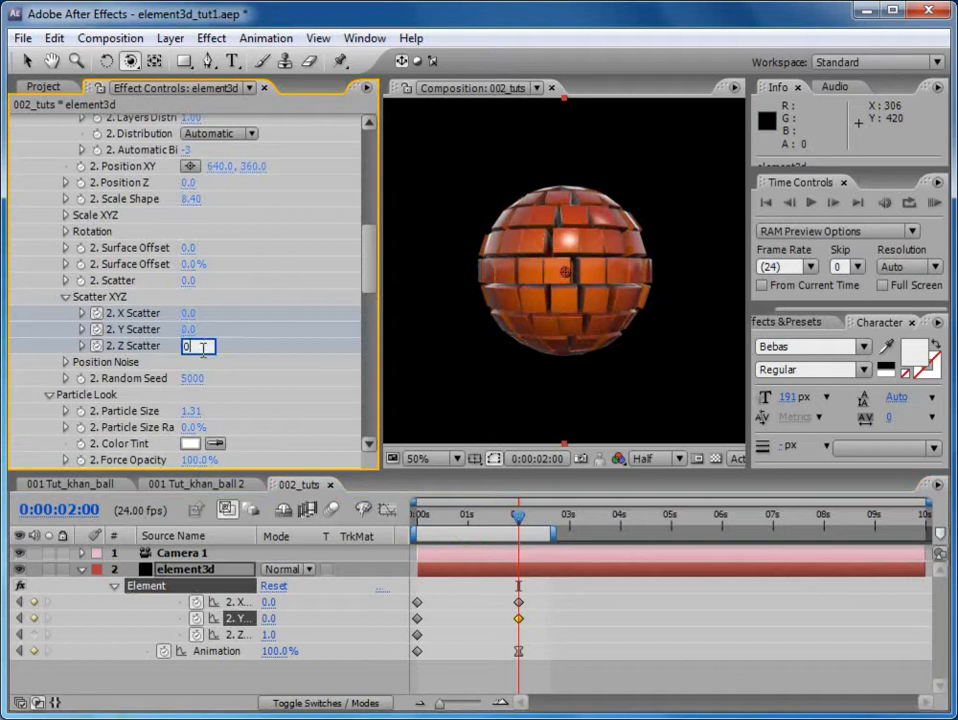
{"action": "key", "text": "Return"}
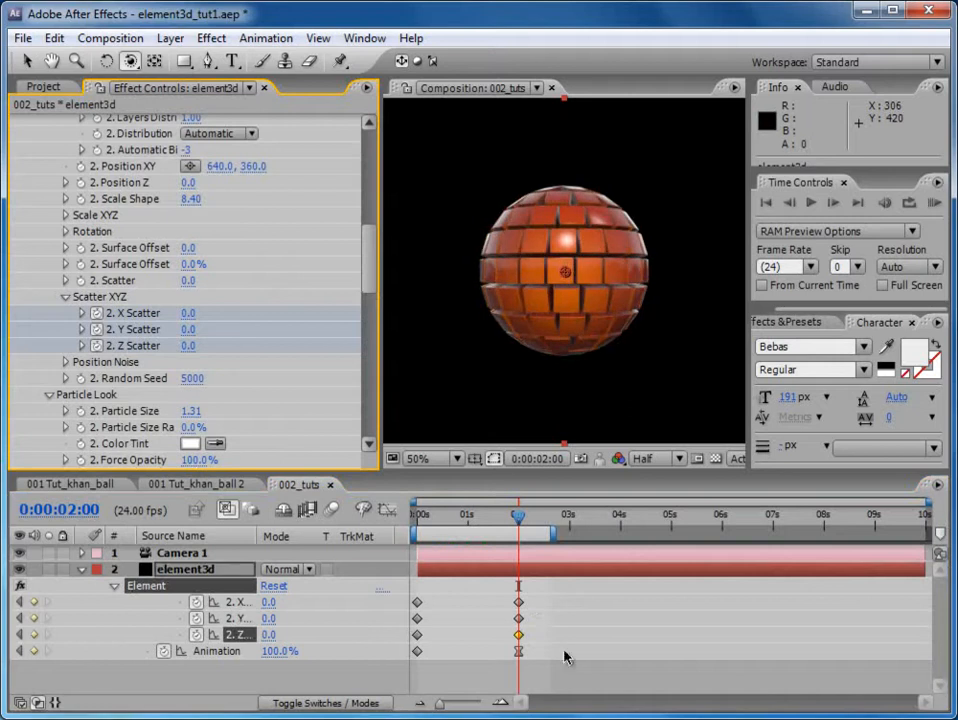
- Apply Easy Ease to the three Scatter keyframes at 0:00:02:00 and run a RAM preview
{"action": "left_click_drag", "start_coordinate": [532, 596], "coordinate": [508, 642]}
{"action": "right_click", "coordinate": [518, 602]}
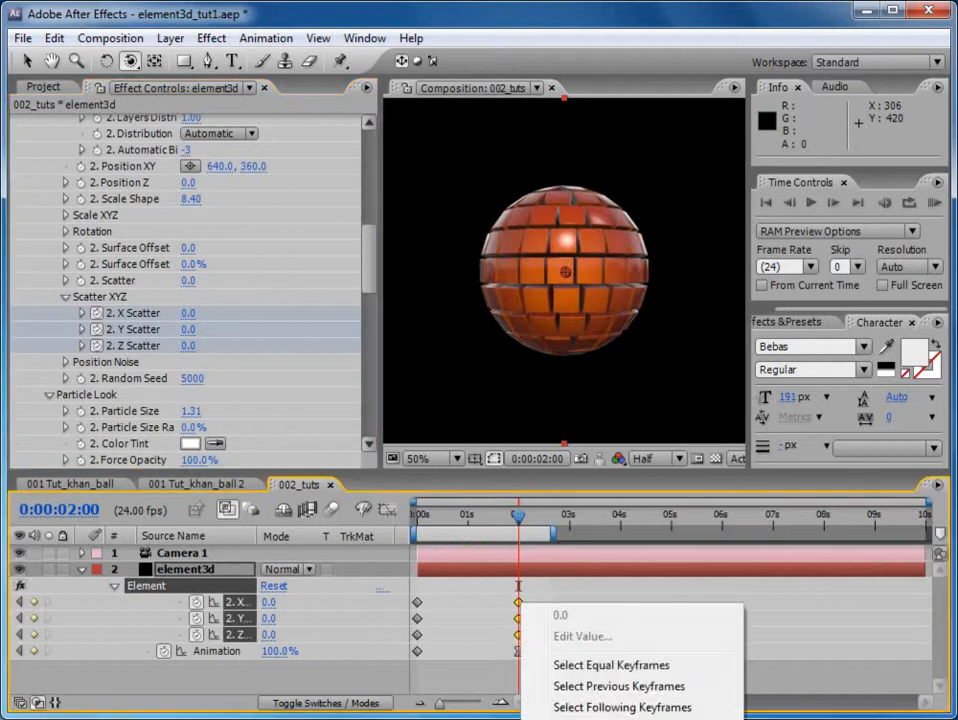
{"action": "left_click", "coordinate": [806, 713]}
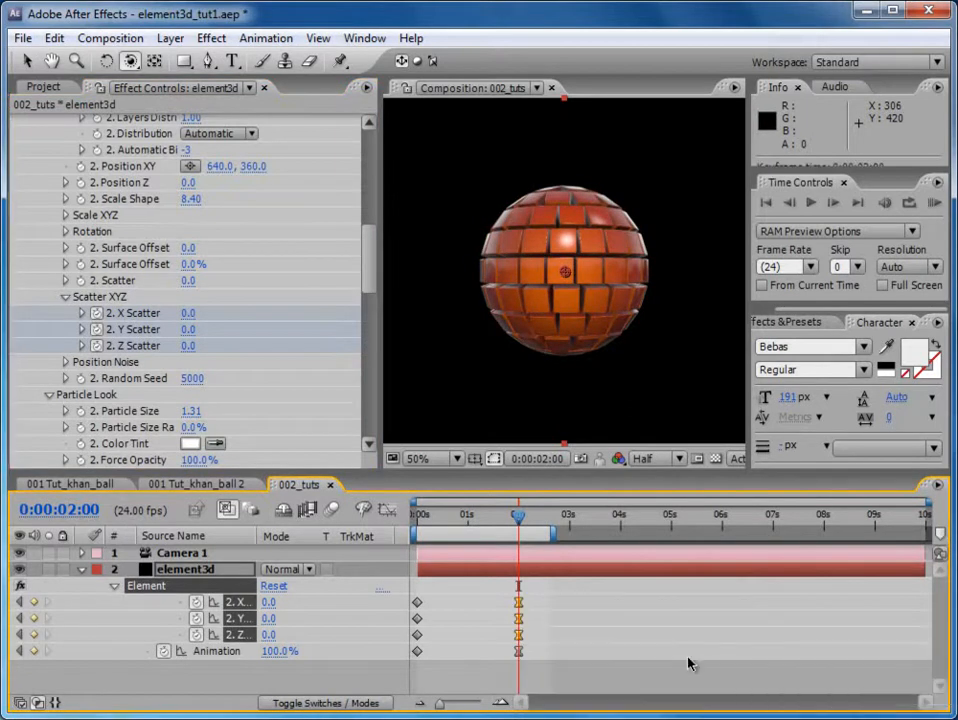
{"action": "left_click", "coordinate": [934, 202]}
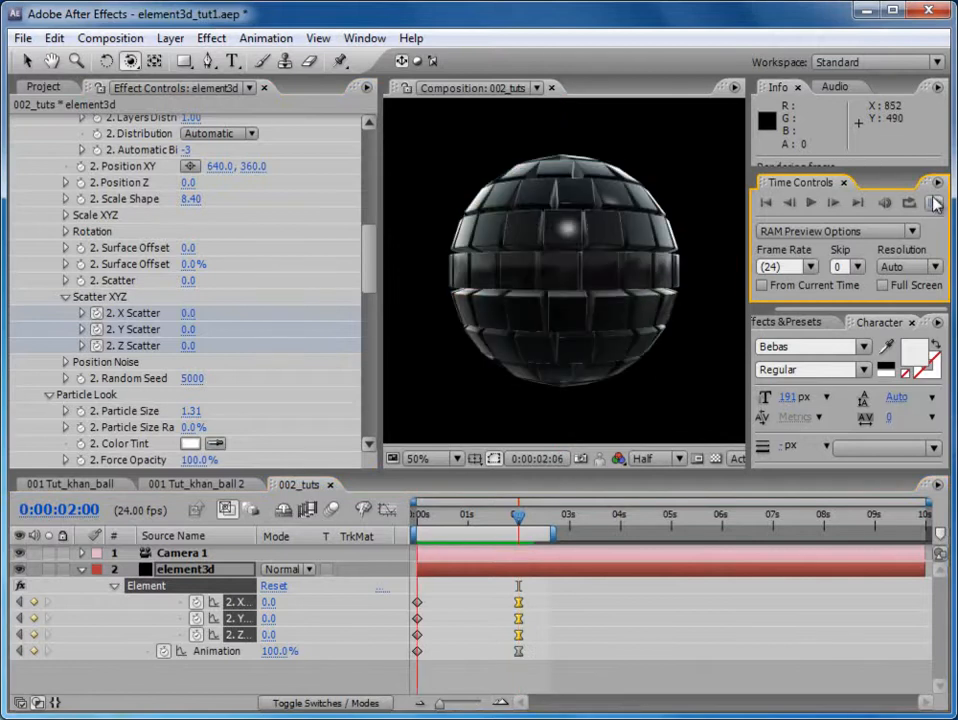
{"action": "left_click", "coordinate": [935, 205]}
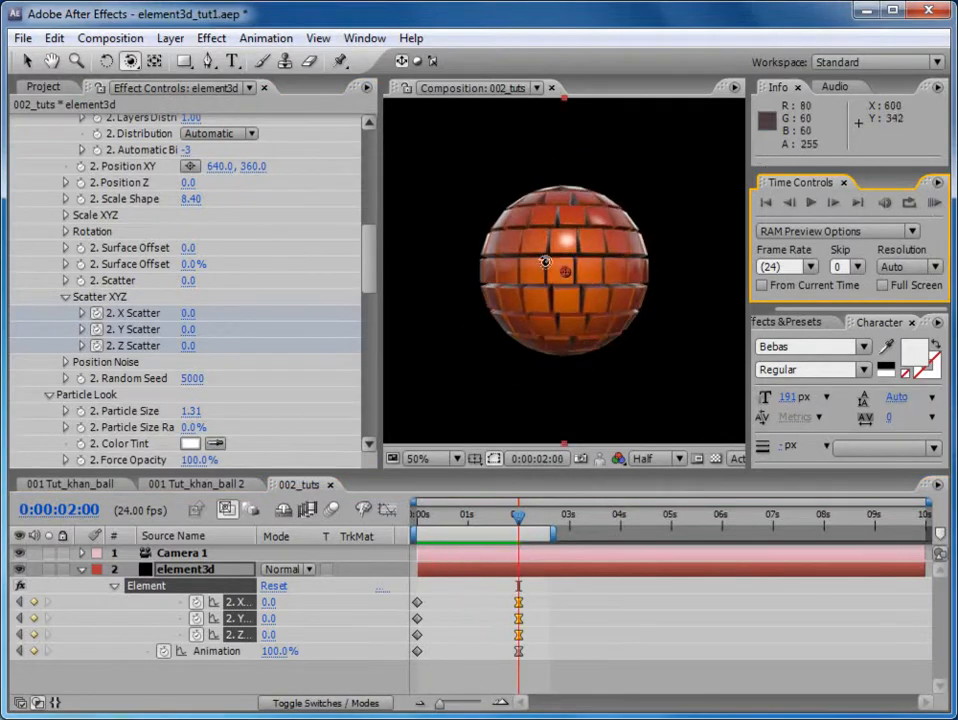
- Move the three ending Scatter keyframes earlier to 0:00:00:20 and scrub to 0:00:00:11 to check the transition
{"action": "left_click_drag", "start_coordinate": [519, 608], "coordinate": [488, 607]}
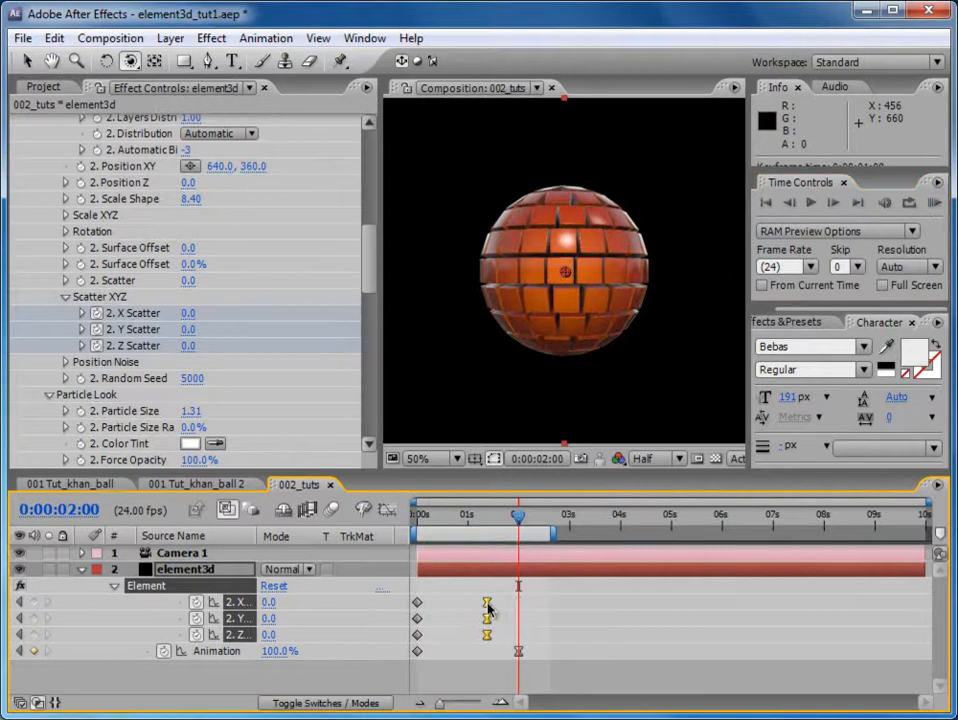
{"action": "mouse_move", "coordinate": [444, 516]}
{"action": "left_mouse_down"}
{"action": "mouse_move", "coordinate": [467, 516]}
{"action": "mouse_move", "coordinate": [447, 521]}
{"action": "left_mouse_up"}
{"action": "left_click_drag", "start_coordinate": [487, 604], "coordinate": [459, 604]}
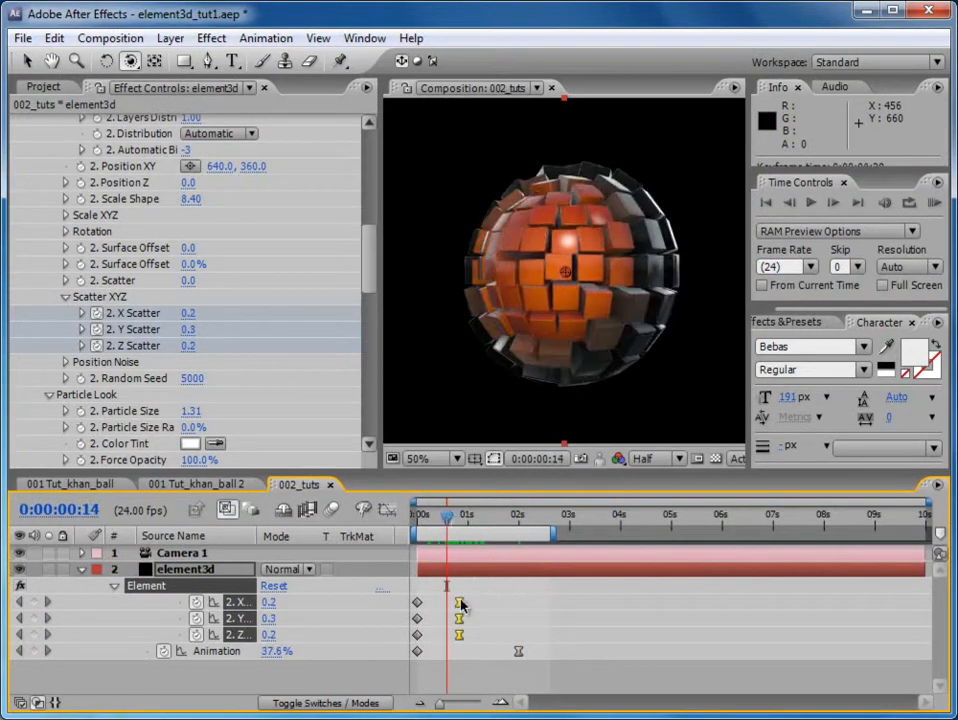
{"action": "mouse_move", "coordinate": [447, 521]}
{"action": "left_mouse_down"}
{"action": "mouse_move", "coordinate": [497, 521]}
{"action": "mouse_move", "coordinate": [421, 521]}
{"action": "mouse_move", "coordinate": [440, 521]}
{"action": "left_mouse_up"}
- At 0:00:03:00, extend the work area to that time and start keyframing the X, Y and Z World Rotation at 0°
{"action": "left_click_drag", "start_coordinate": [368, 263], "coordinate": [376, 410]}
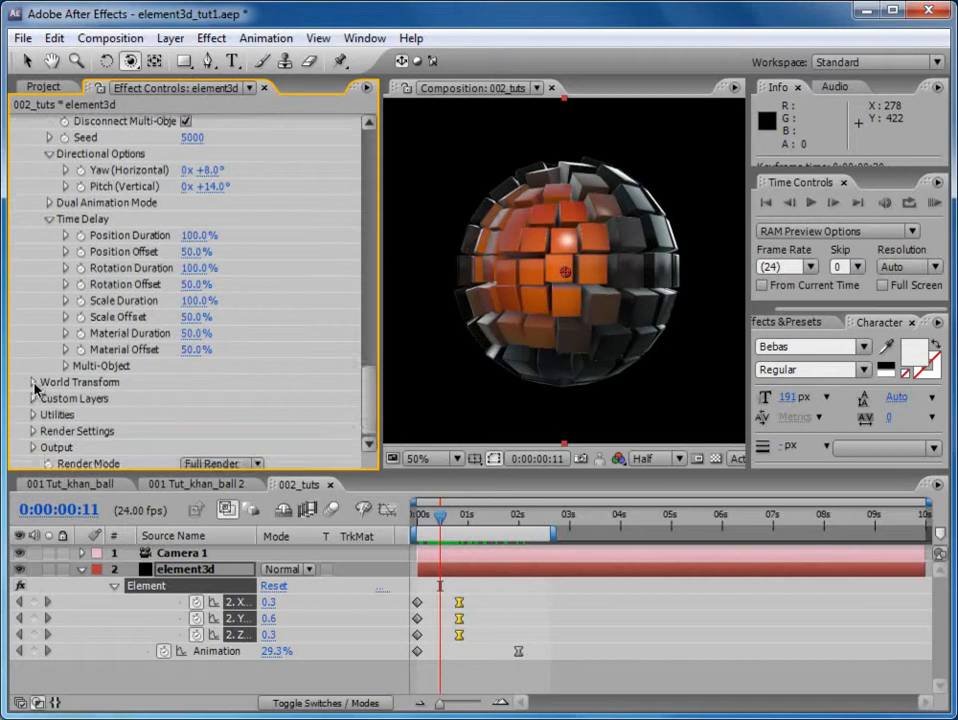
{"action": "left_click", "coordinate": [32, 388]}
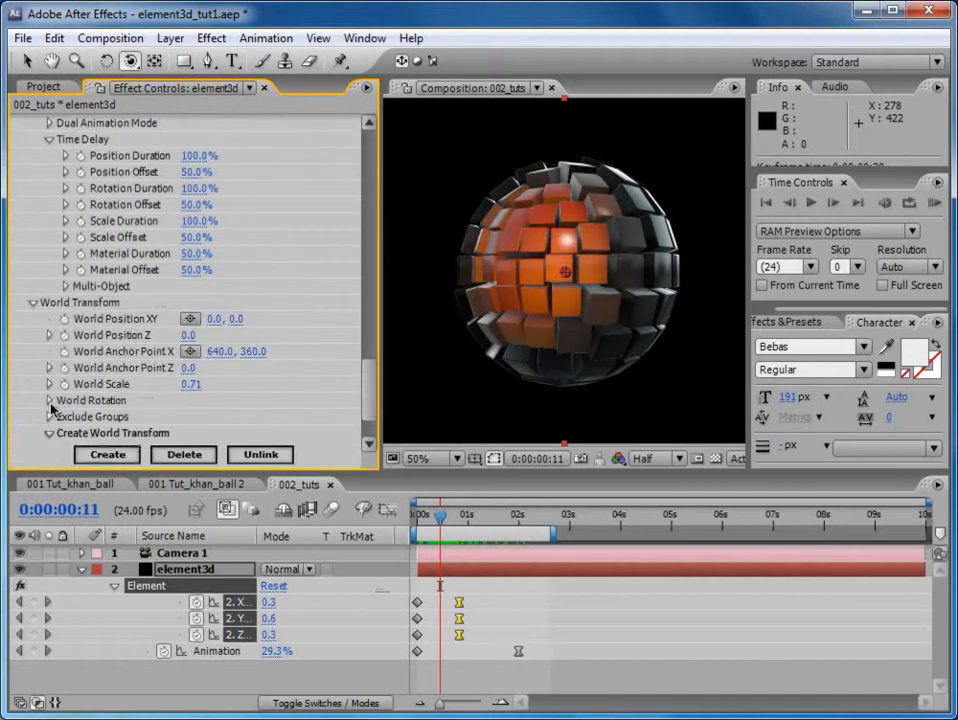
{"action": "left_click", "coordinate": [50, 402]}
{"action": "left_click_drag", "start_coordinate": [435, 525], "coordinate": [568, 517]}
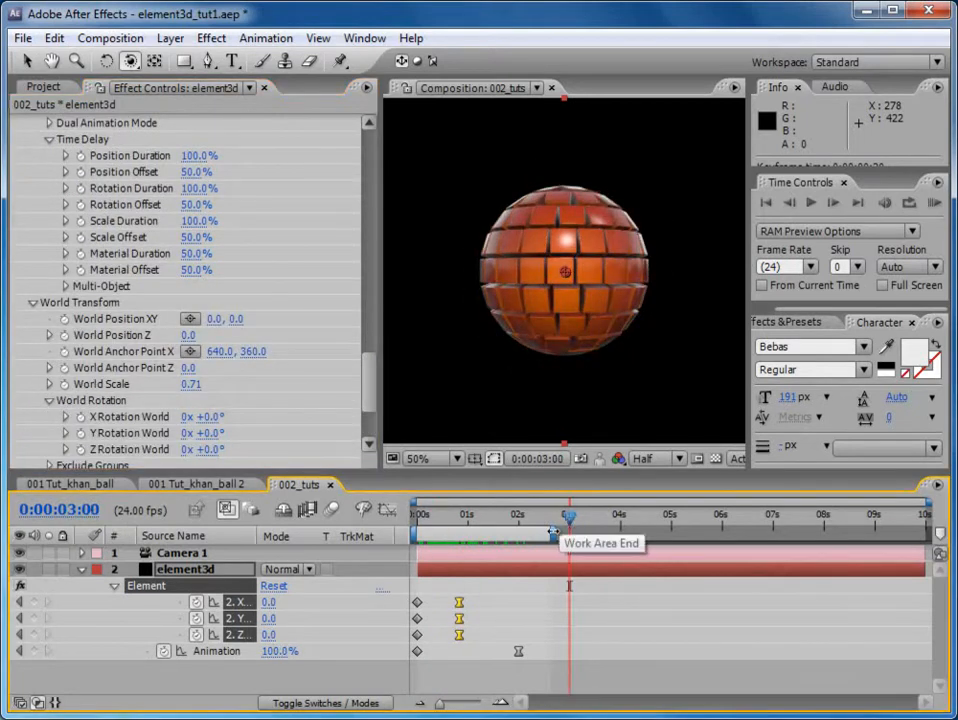
{"action": "scroll", "coordinate": [165, 318], "scroll_direction": "down", "scroll_amount": 4}
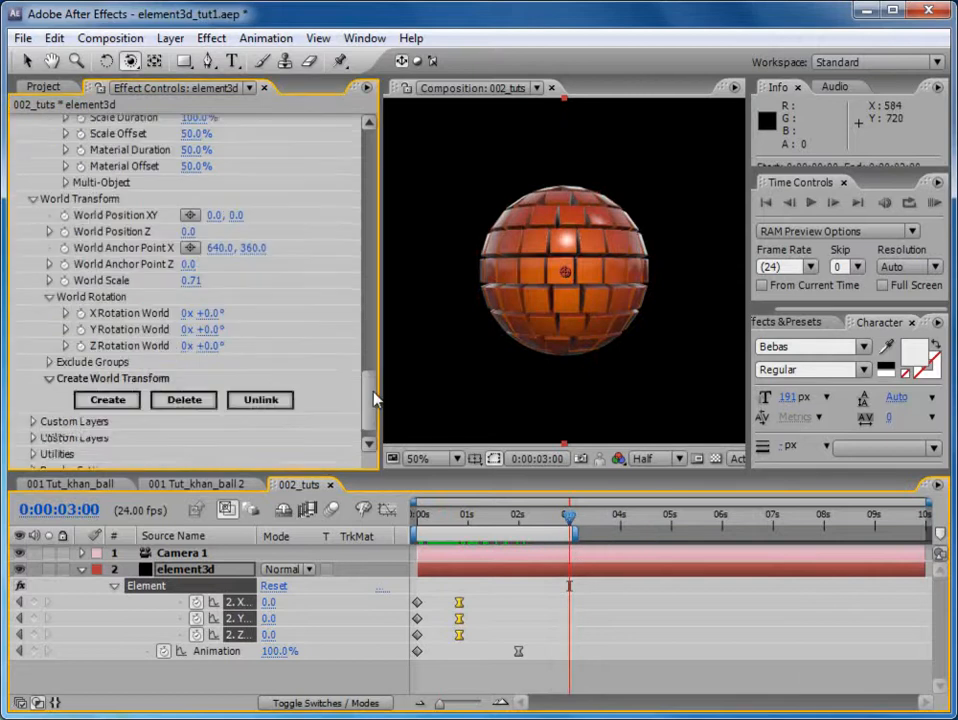
{"action": "left_click_drag", "start_coordinate": [81, 303], "coordinate": [81, 334]}
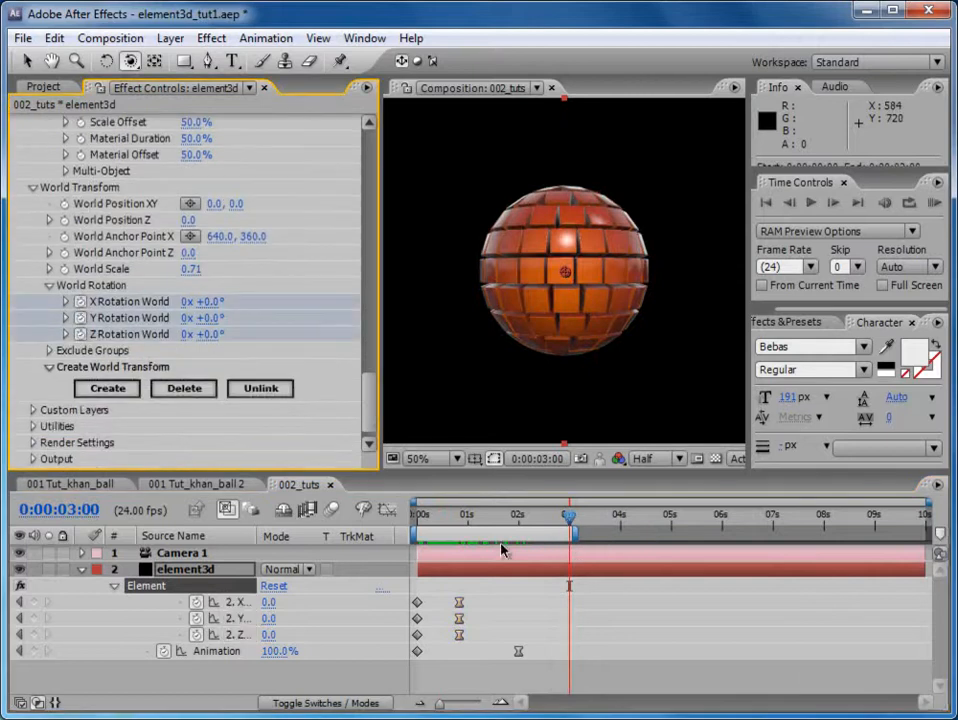
- Show the keyframed properties and, at 0:00:00:00, set World Rotation to X -4°, Y +10° and Z -7°
{"action": "key", "text": "u"}
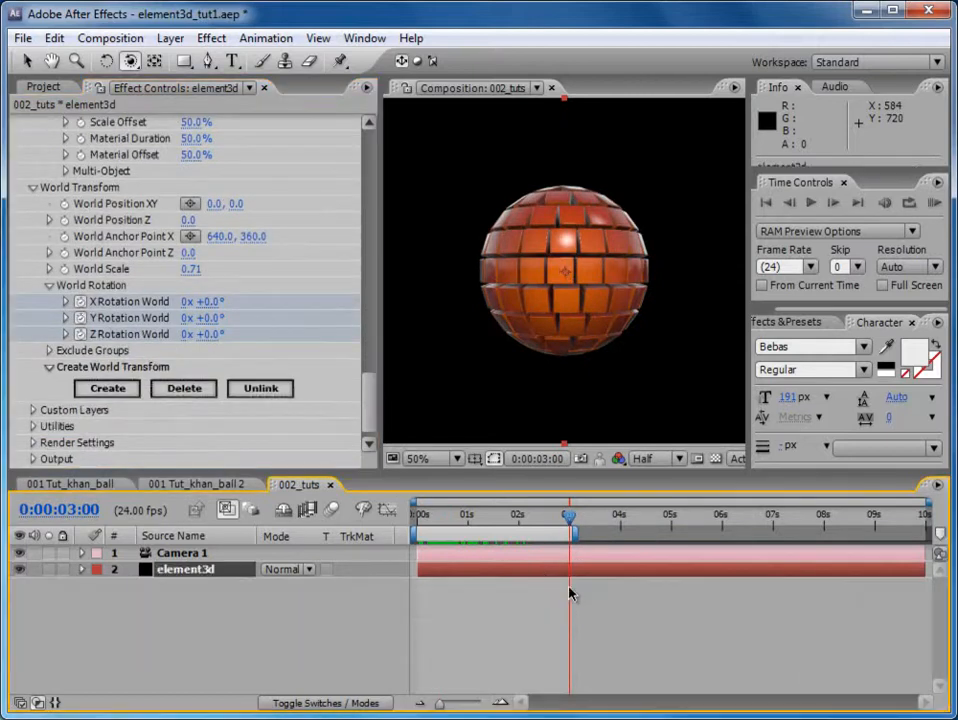
{"action": "key", "text": "u"}
{"action": "left_click_drag", "start_coordinate": [570, 530], "coordinate": [401, 535]}
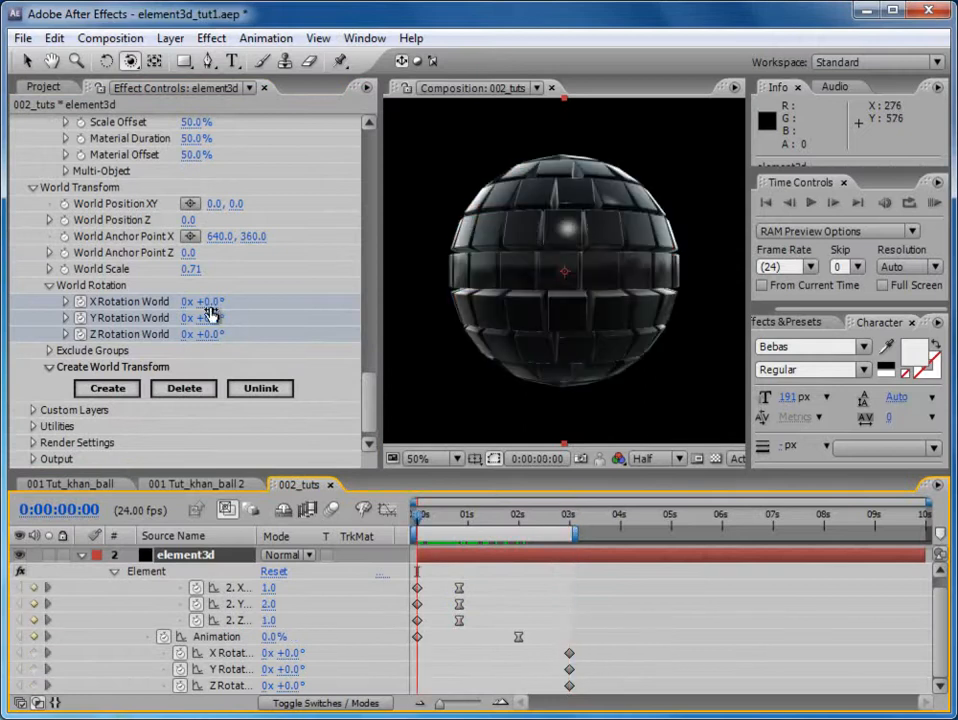
{"action": "left_click_drag", "start_coordinate": [210, 300], "coordinate": [197, 334]}
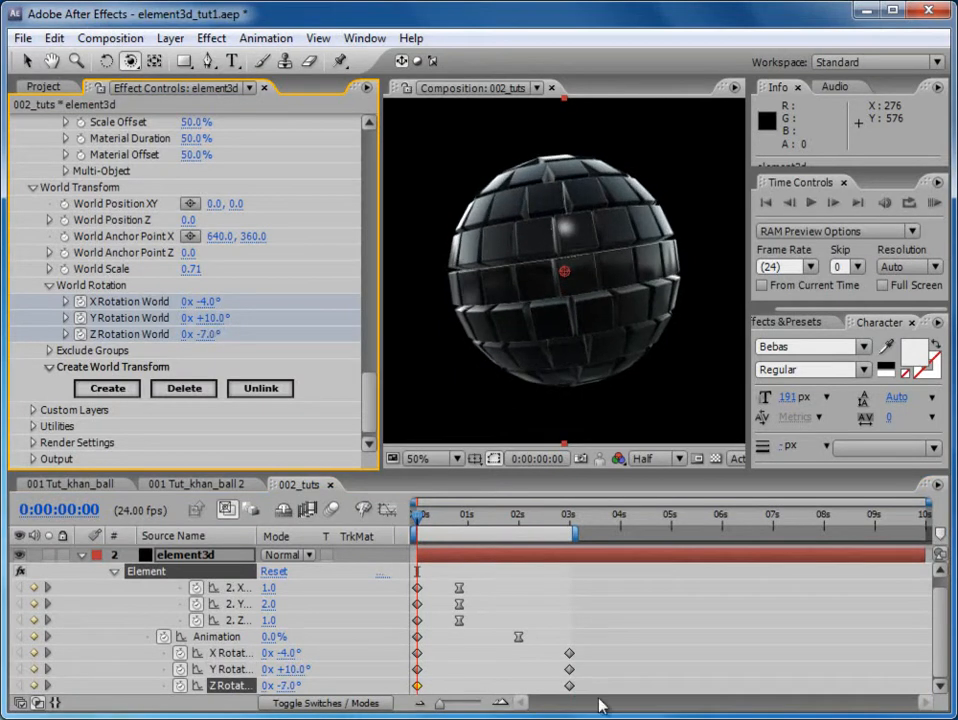
- Apply Easy Ease to the three World Rotation keyframes at 0:00:03:00 and run a RAM preview
{"action": "left_click_drag", "start_coordinate": [585, 646], "coordinate": [558, 690]}
{"action": "right_click", "coordinate": [569, 656]}
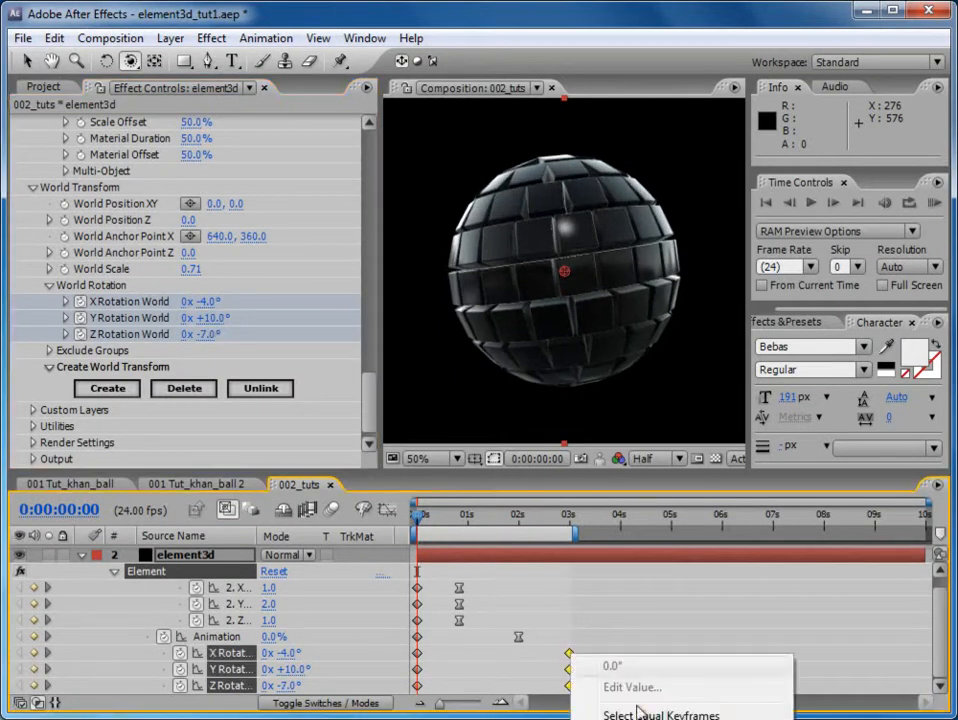
{"action": "key", "text": "F9"}
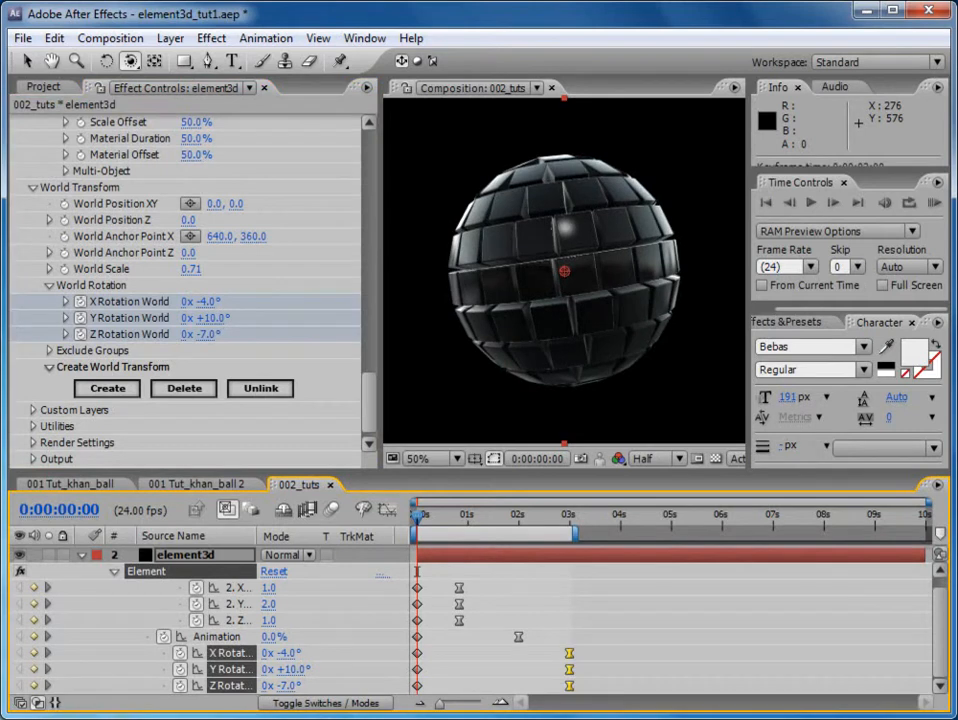
{"action": "left_click", "coordinate": [935, 204]}
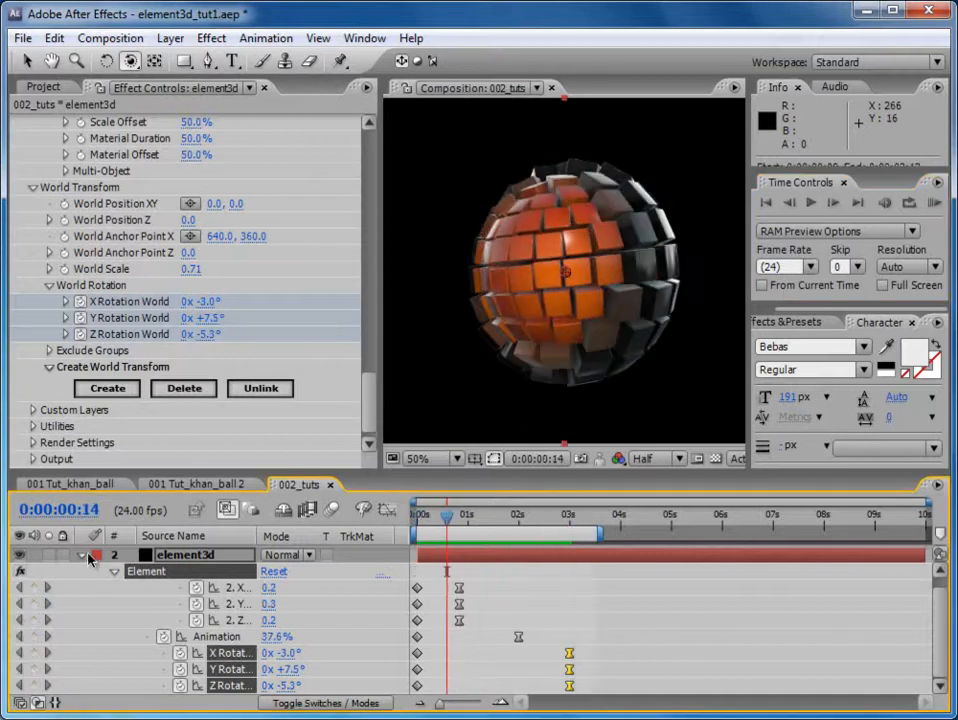
- Collapse the element3d layer and apply the Stylize Glow effect to it with Glow Radius 33 and Glow Threshold 62.4%
{"action": "left_click", "coordinate": [86, 556]}
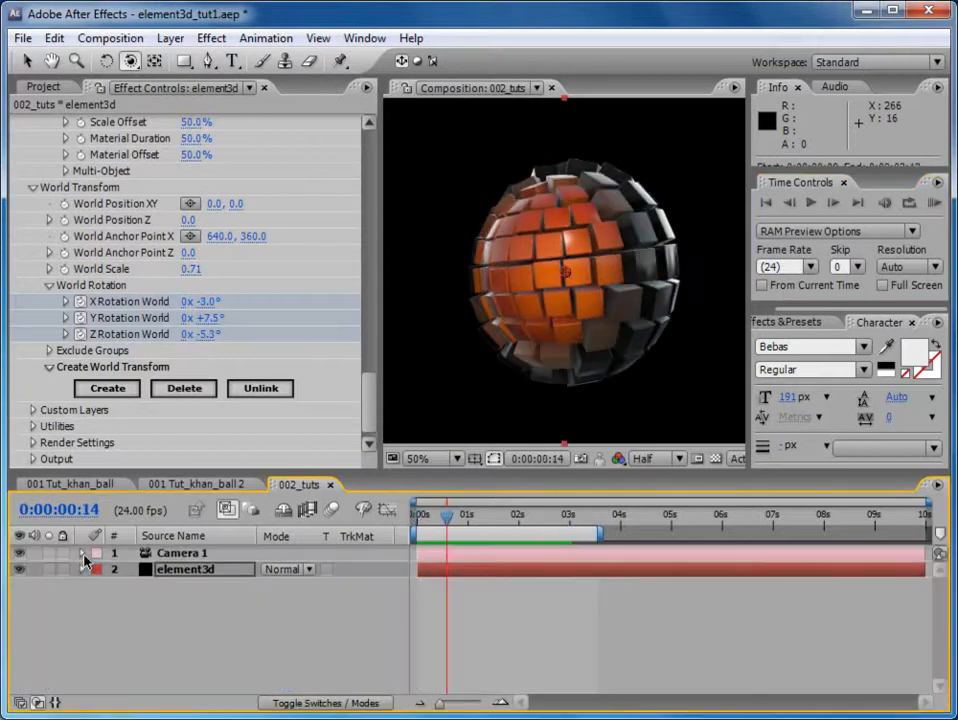
{"action": "left_click", "coordinate": [818, 323]}
{"action": "left_click", "coordinate": [848, 342]}
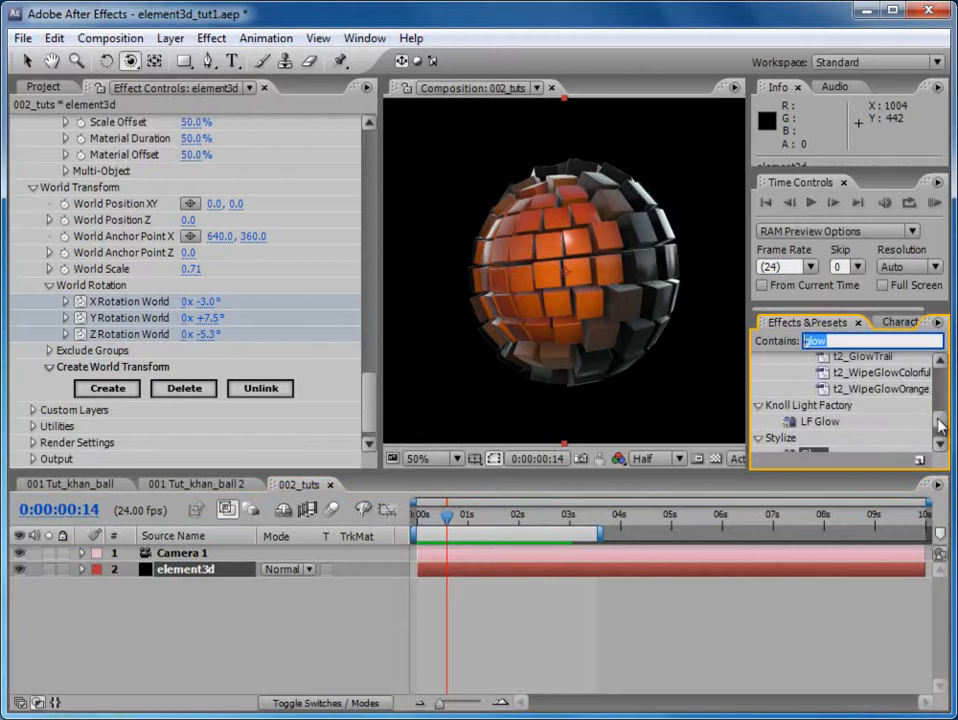
{"action": "scroll", "coordinate": [900, 420], "scroll_direction": "down", "scroll_amount": 2}
{"action": "double_click", "coordinate": [812, 411]}
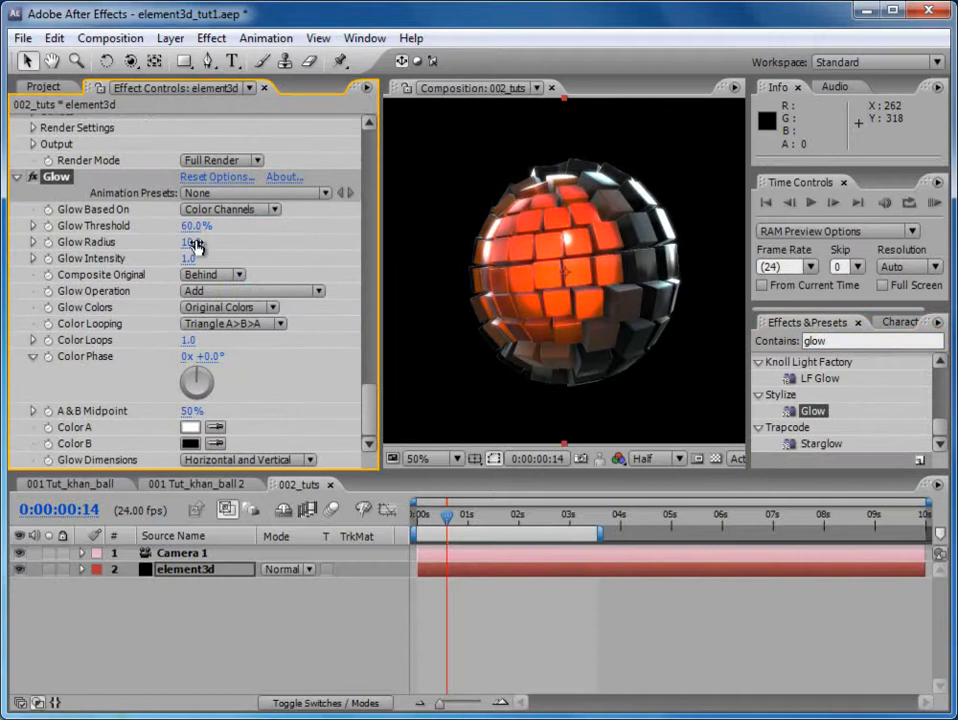
{"action": "mouse_move", "coordinate": [190, 243]}
{"action": "left_mouse_down"}
{"action": "mouse_move", "coordinate": [226, 243]}
{"action": "mouse_move", "coordinate": [222, 229]}
{"action": "mouse_move", "coordinate": [245, 228]}
{"action": "mouse_move", "coordinate": [197, 228]}
{"action": "left_mouse_up"}
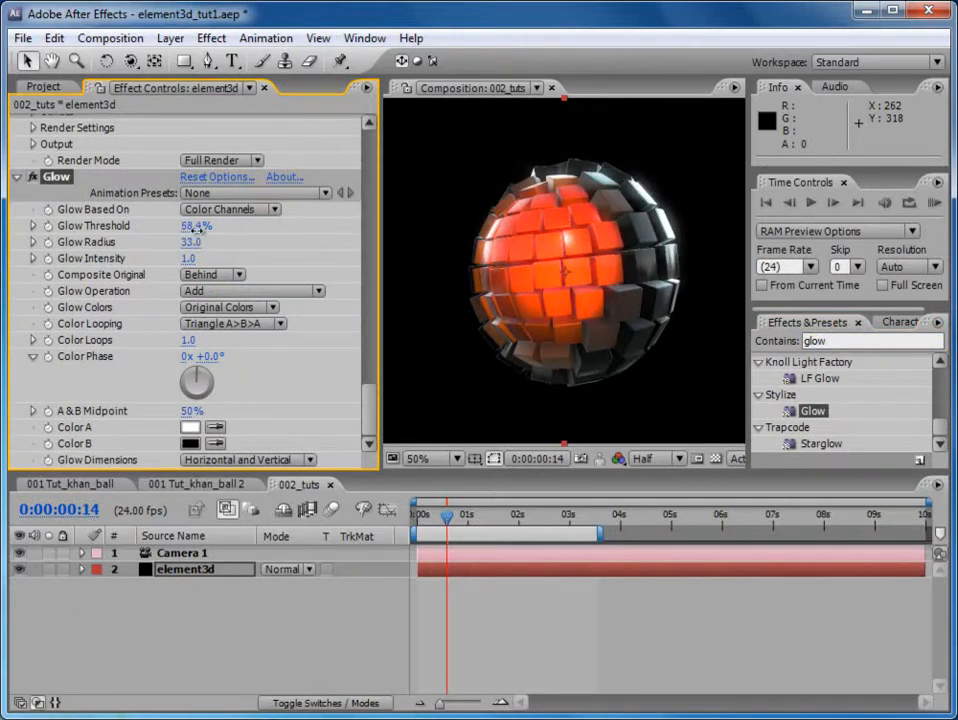
- Set the Glow effect's Color A to yellow and Color B to a fully saturated orange with hue 25°
{"action": "left_click", "coordinate": [190, 427]}
{"action": "left_click", "coordinate": [447, 654]}
{"action": "left_click_drag", "start_coordinate": [415, 470], "coordinate": [424, 456]}
{"action": "left_click", "coordinate": [609, 456]}
{"action": "left_click", "coordinate": [195, 443]}
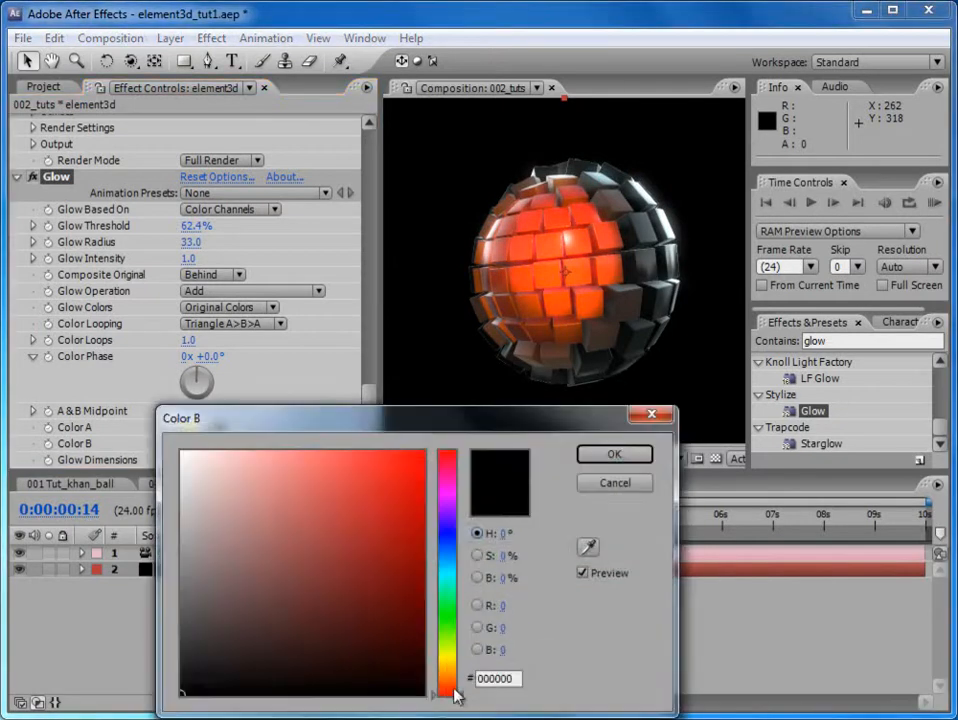
{"action": "left_click", "coordinate": [455, 677]}
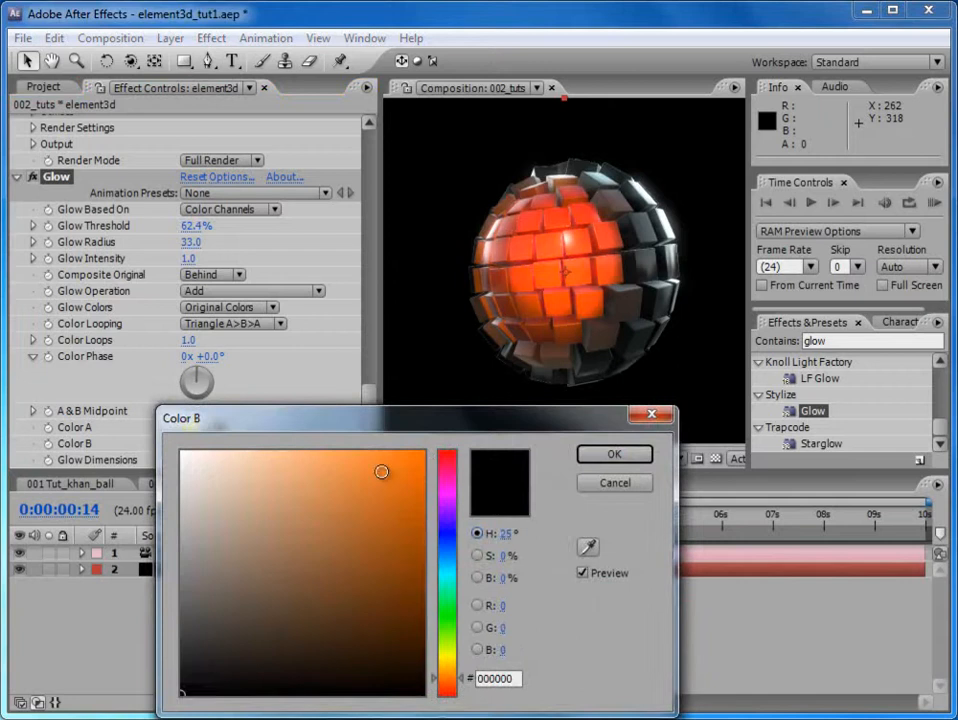
{"action": "left_click_drag", "start_coordinate": [381, 471], "coordinate": [426, 450]}
{"action": "left_click", "coordinate": [614, 453]}
- Set Glow Colors to A & B Colors, lower the Glow Threshold to 50.2% and check the result at 0:00:00:16
{"action": "left_click", "coordinate": [251, 307]}
{"action": "left_click", "coordinate": [246, 336]}
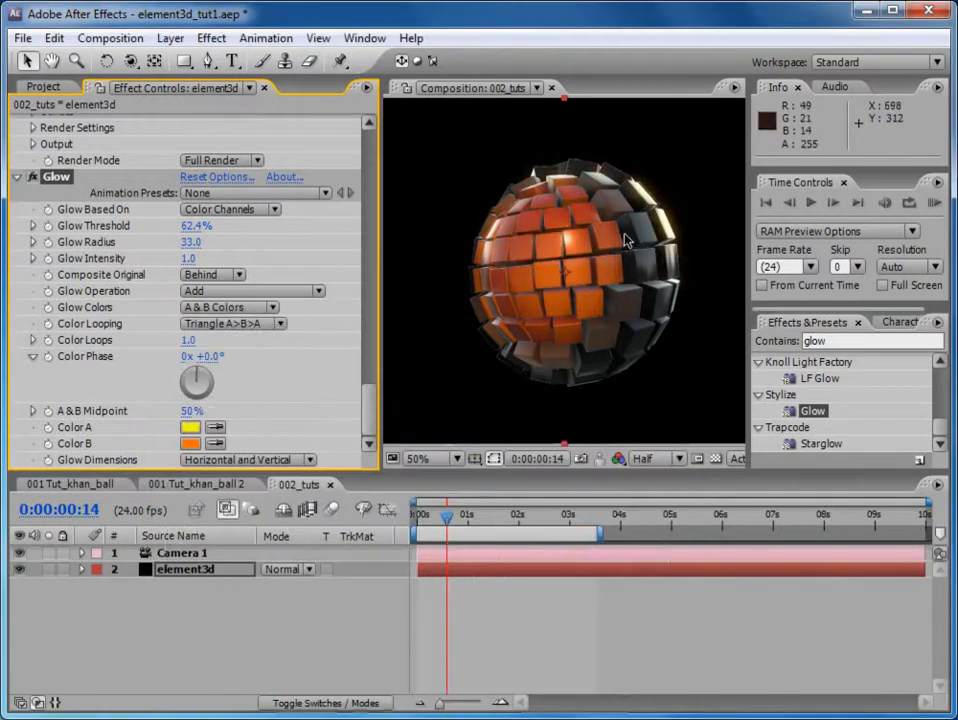
{"action": "left_click_drag", "start_coordinate": [191, 236], "coordinate": [170, 228]}
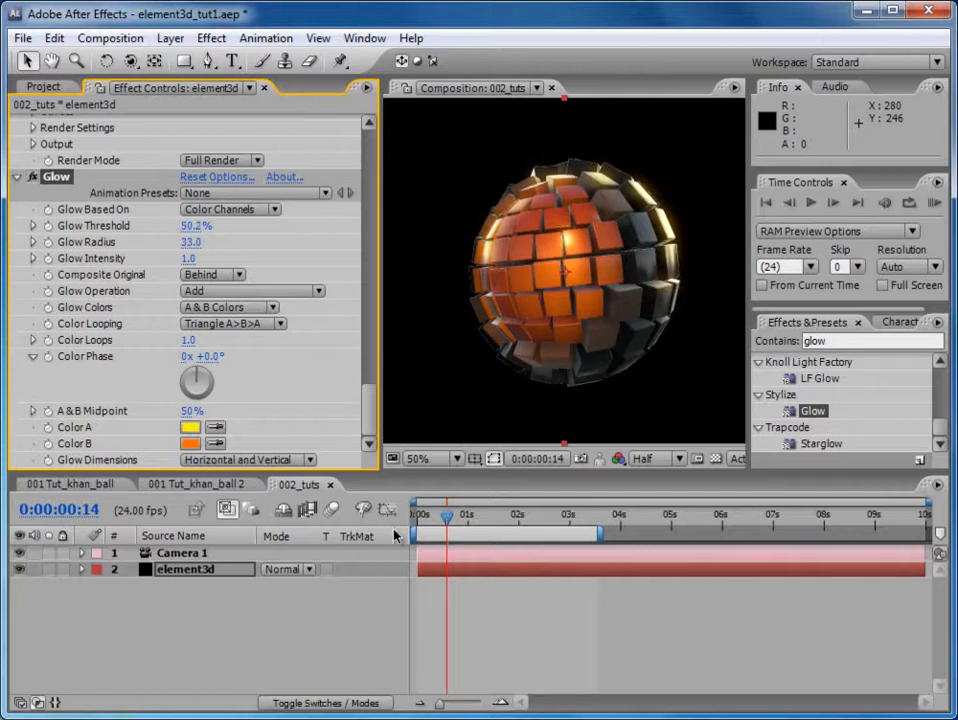
{"action": "mouse_move", "coordinate": [445, 521]}
{"action": "left_mouse_down"}
{"action": "mouse_move", "coordinate": [434, 515]}
{"action": "mouse_move", "coordinate": [485, 515]}
{"action": "mouse_move", "coordinate": [404, 510]}
{"action": "mouse_move", "coordinate": [451, 515]}
{"action": "left_mouse_up"}
{"action": "scroll", "coordinate": [520, 365], "scroll_direction": "down", "scroll_amount": 1}
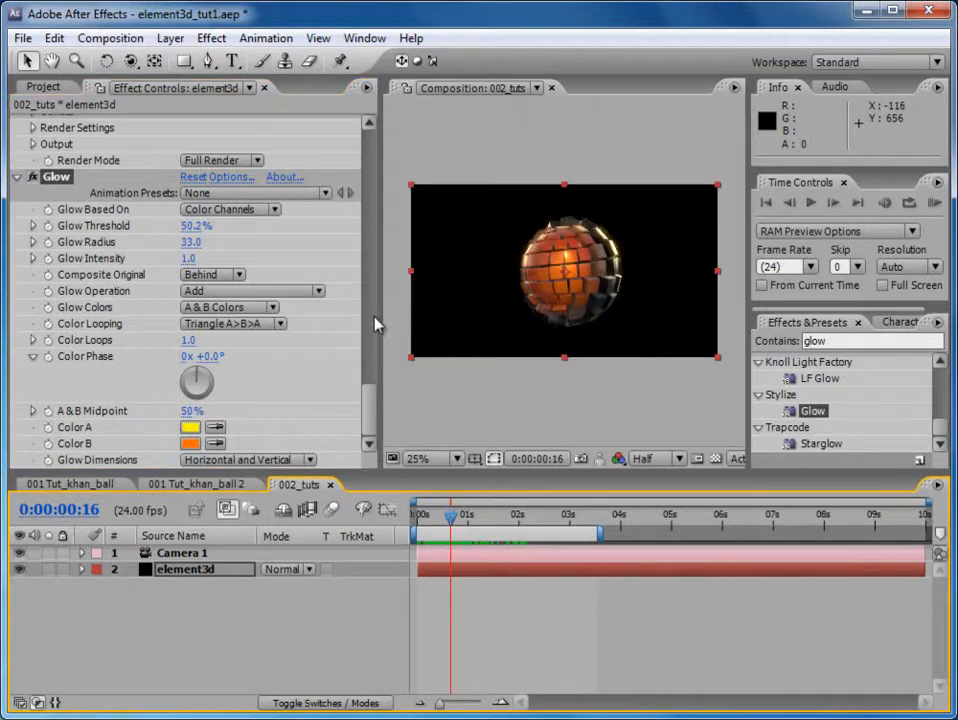
- Create a black 1280 × 720 solid named BG and place it below the element3d layer
{"action": "left_click_drag", "start_coordinate": [379, 316], "coordinate": [312, 316]}
{"action": "left_click", "coordinate": [170, 38]}
{"action": "mouse_move", "coordinate": [334, 62]}
{"action": "left_click", "coordinate": [491, 81]}
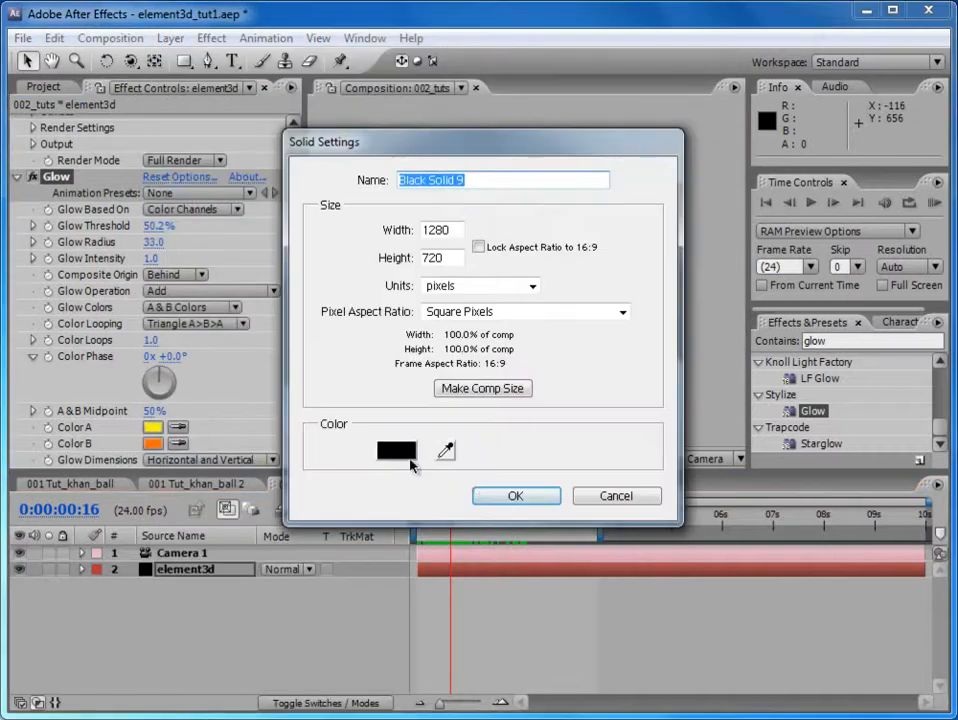
{"action": "type", "text": "BG"}
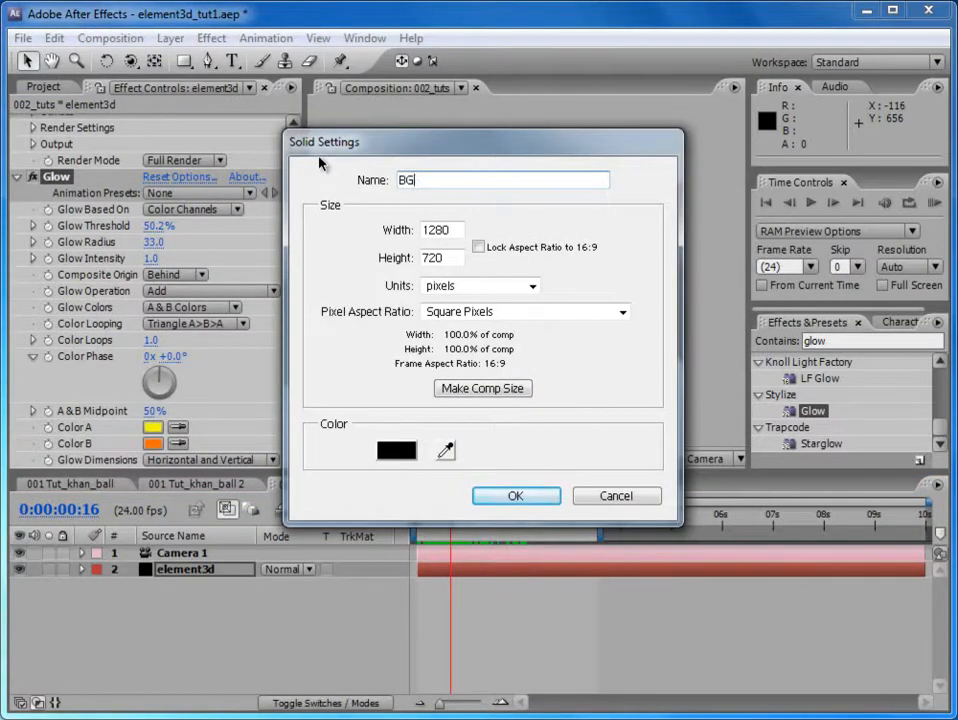
{"action": "left_click", "coordinate": [516, 496]}
{"action": "left_click_drag", "start_coordinate": [170, 553], "coordinate": [173, 598]}
{"action": "scroll", "coordinate": [655, 299], "scroll_direction": "up", "scroll_amount": 1}
{"action": "scroll", "coordinate": [655, 299], "scroll_direction": "down", "scroll_amount": 1}
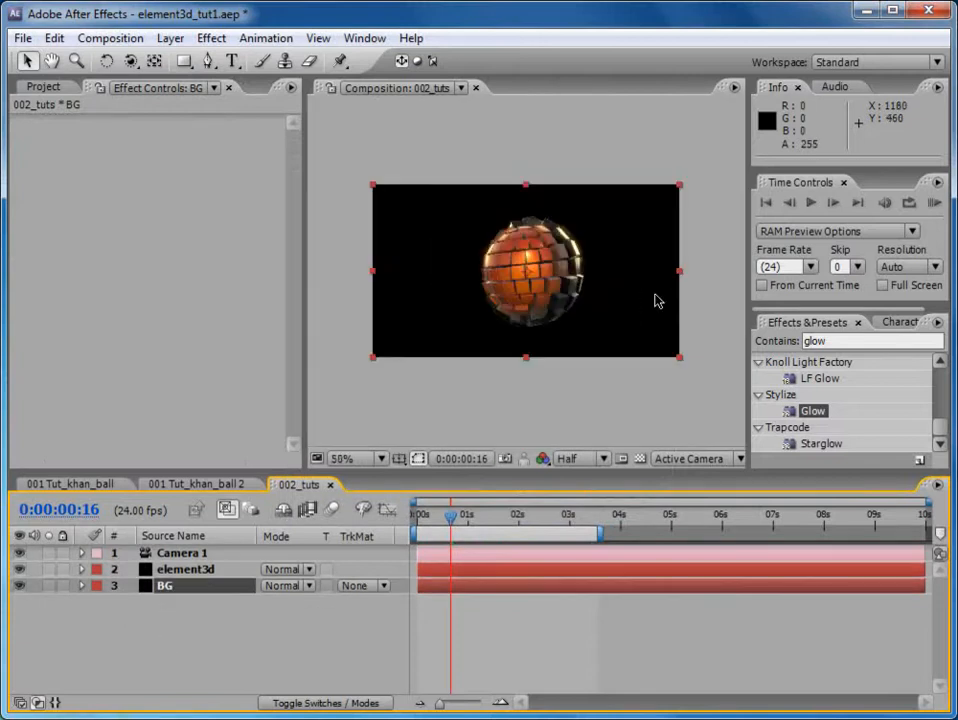
- Find the Generate Fill effect and apply it to the BG layer
{"action": "left_click", "coordinate": [834, 331]}
{"action": "left_click", "coordinate": [910, 322]}
{"action": "left_click", "coordinate": [816, 325]}
{"action": "left_click_drag", "start_coordinate": [826, 341], "coordinate": [751, 348]}
{"action": "type", "text": "fill"}
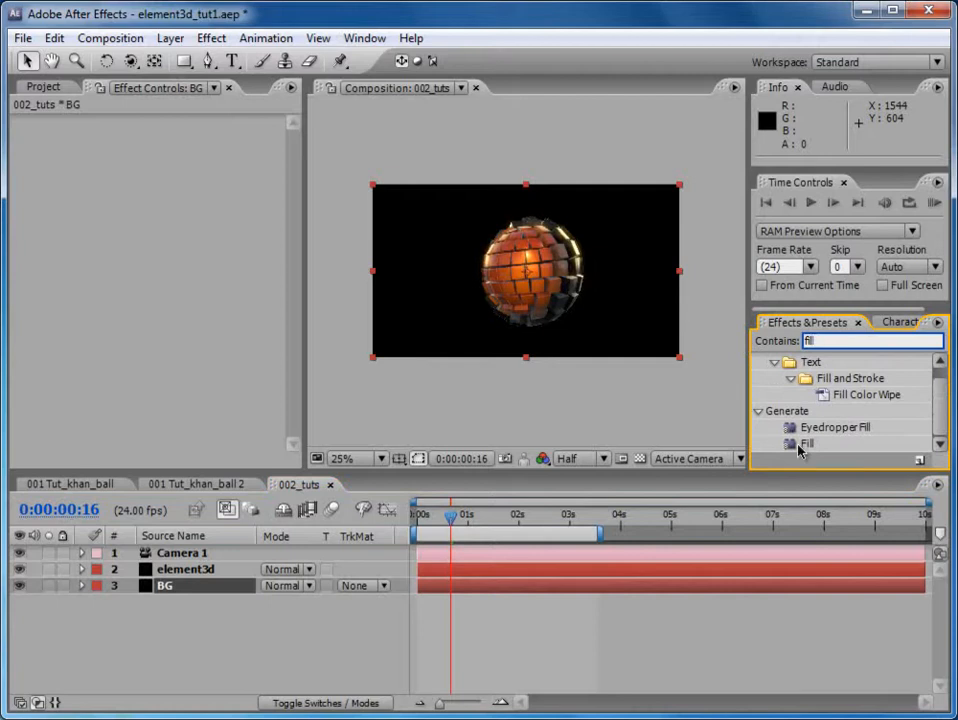
{"action": "left_click_drag", "start_coordinate": [800, 447], "coordinate": [518, 594]}
{"action": "scroll", "coordinate": [530, 331], "scroll_direction": "up", "scroll_amount": 2}
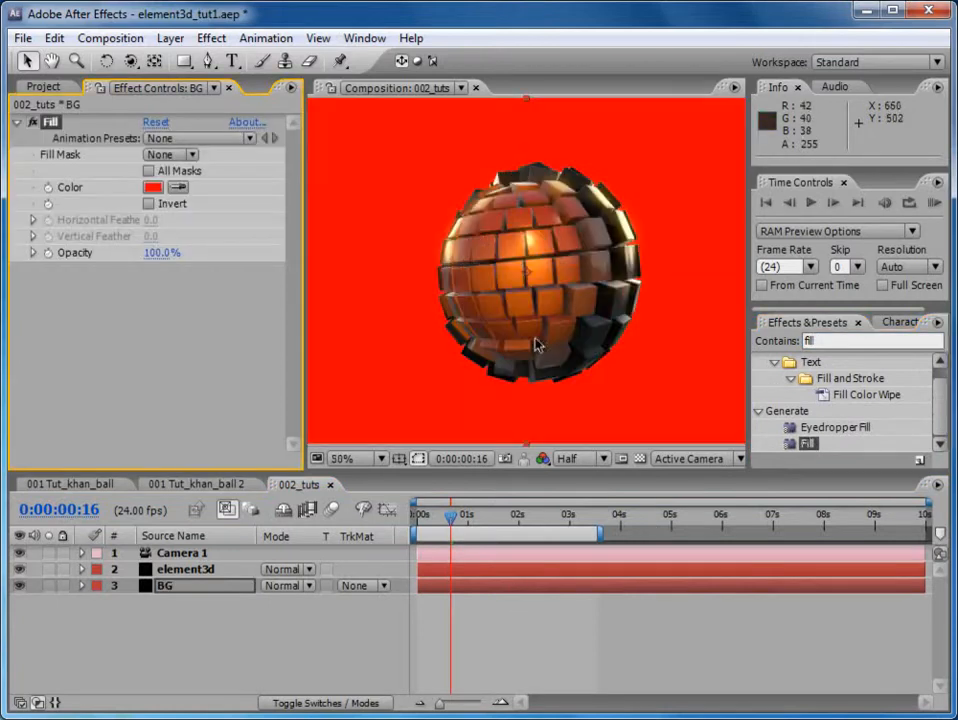
- Sample an orange from the composition as BG's Fill color and darken it to a deep reddish brown
{"action": "left_click", "coordinate": [175, 189]}
{"action": "left_click", "coordinate": [432, 205]}
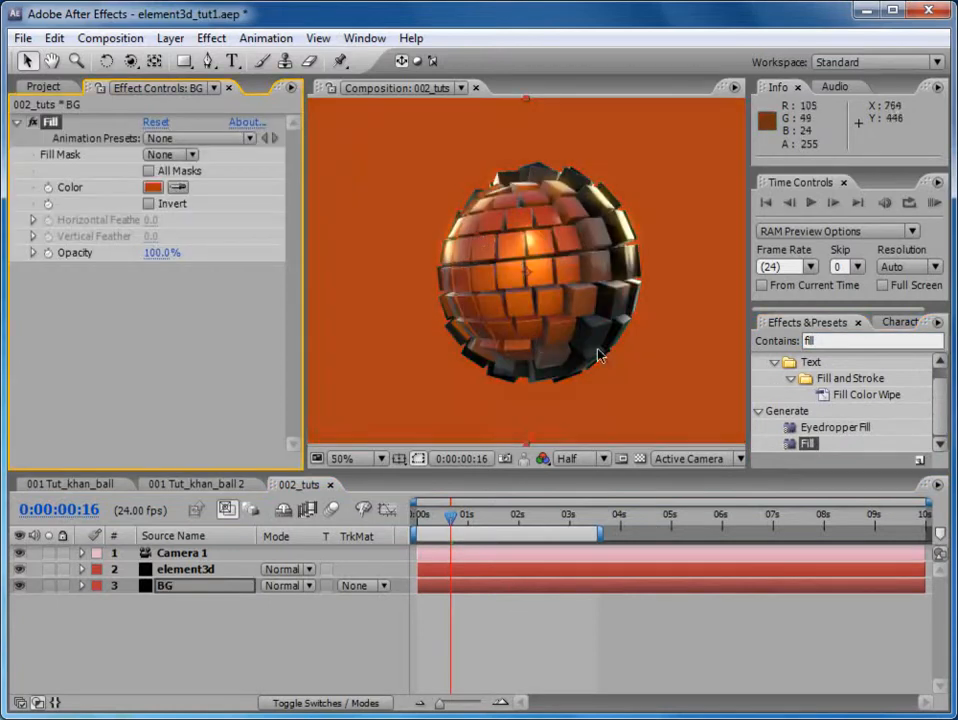
{"action": "left_click", "coordinate": [152, 187]}
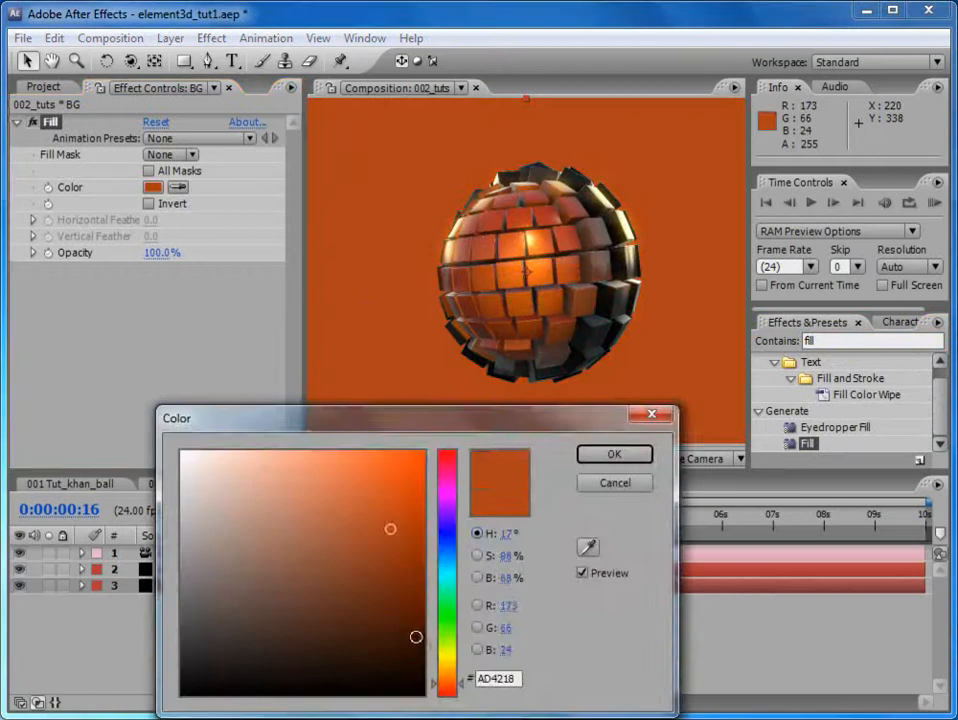
{"action": "left_click", "coordinate": [423, 647]}
{"action": "left_click", "coordinate": [615, 455]}
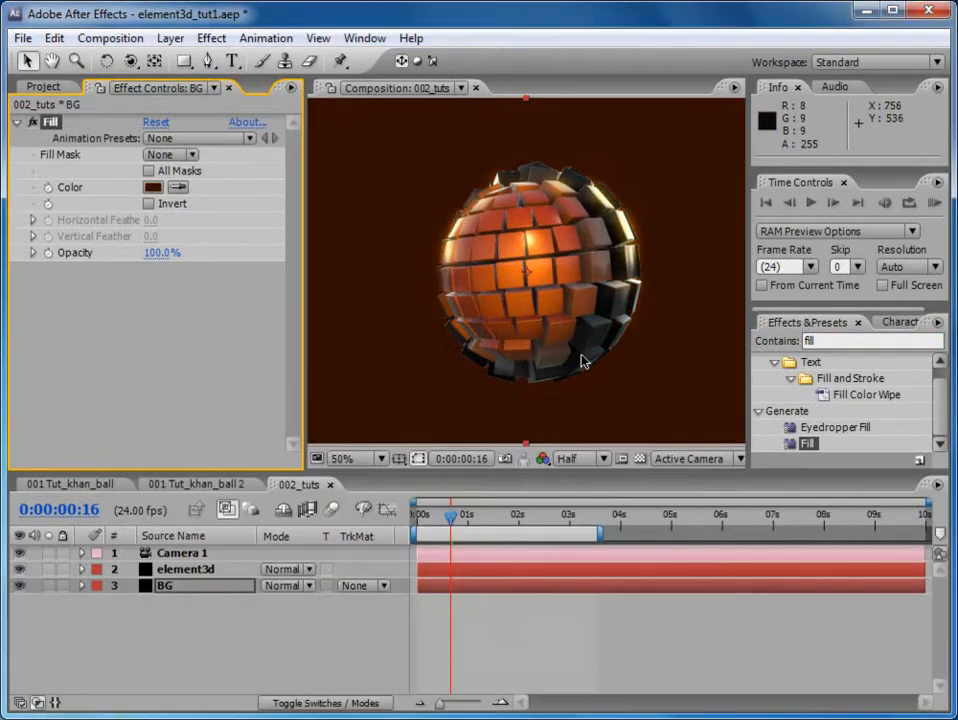
{"action": "scroll", "coordinate": [582, 359], "scroll_direction": "down", "scroll_amount": 2}
- Create a black 1280 × 720 solid named viniette at the top of the layer stack
{"action": "left_click", "coordinate": [187, 570]}
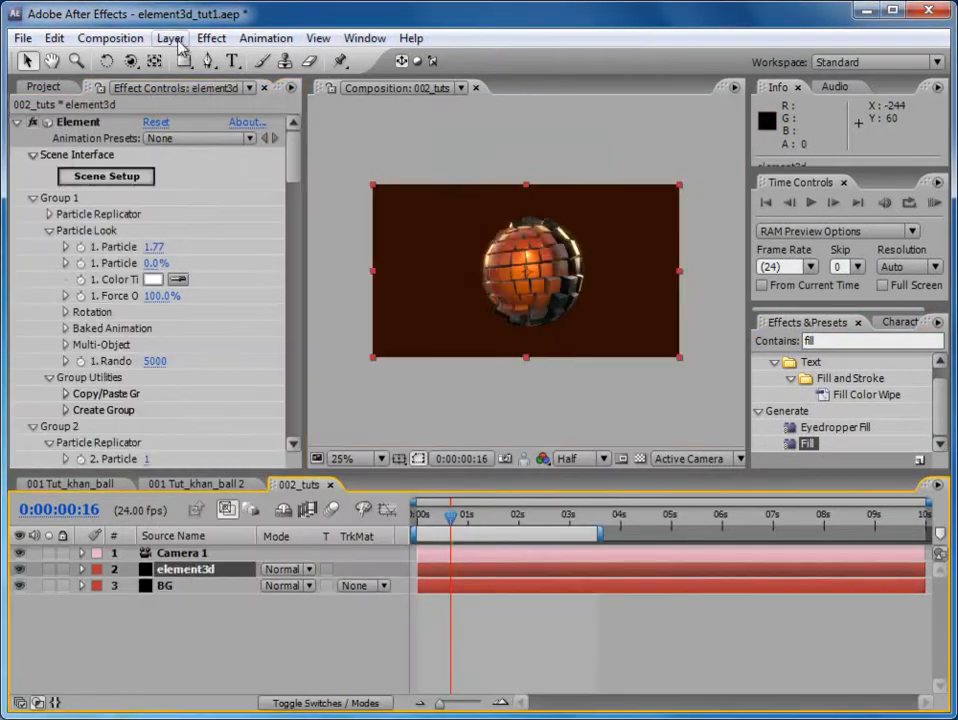
{"action": "left_click", "coordinate": [170, 38]}
{"action": "mouse_move", "coordinate": [200, 60]}
{"action": "left_click", "coordinate": [507, 86]}
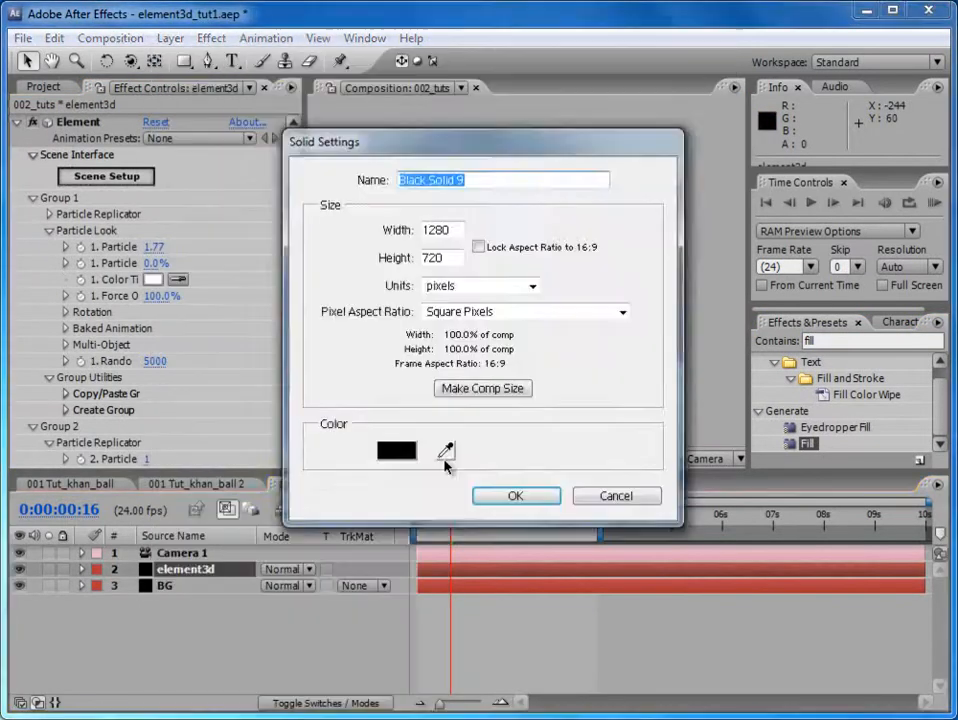
{"action": "left_click", "coordinate": [396, 449]}
{"action": "left_click", "coordinate": [628, 456]}
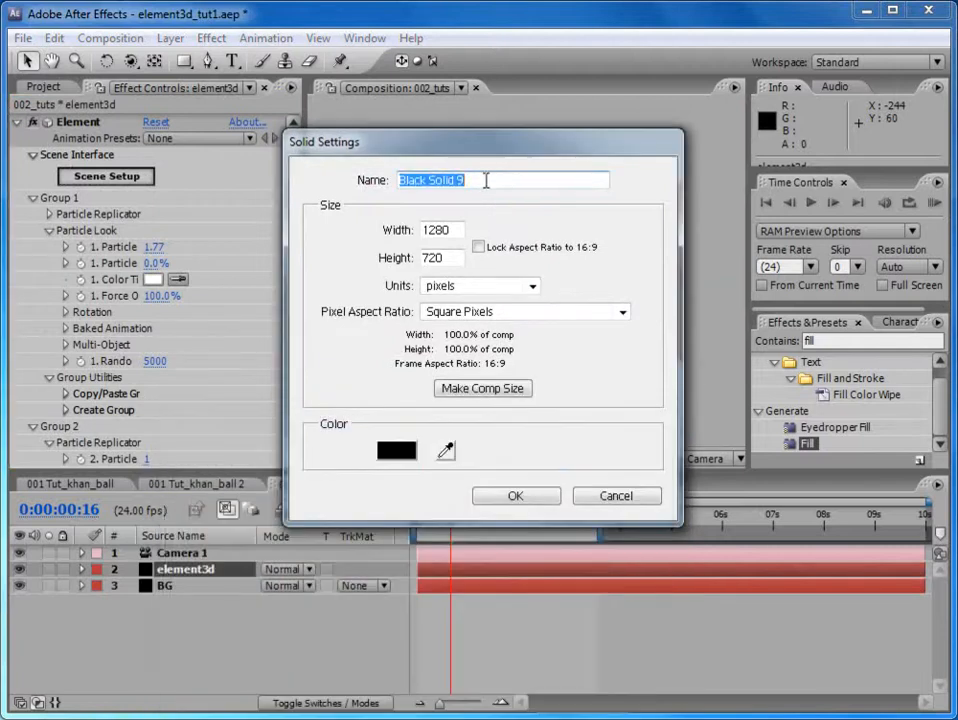
{"action": "type", "text": "viniette"}
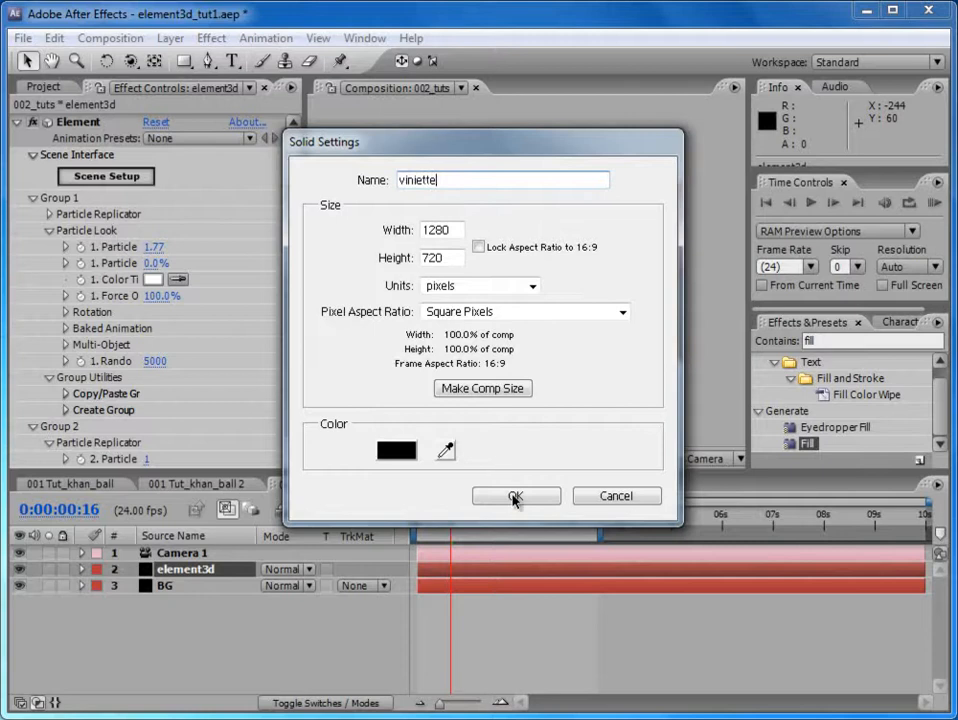
{"action": "left_click", "coordinate": [514, 497]}
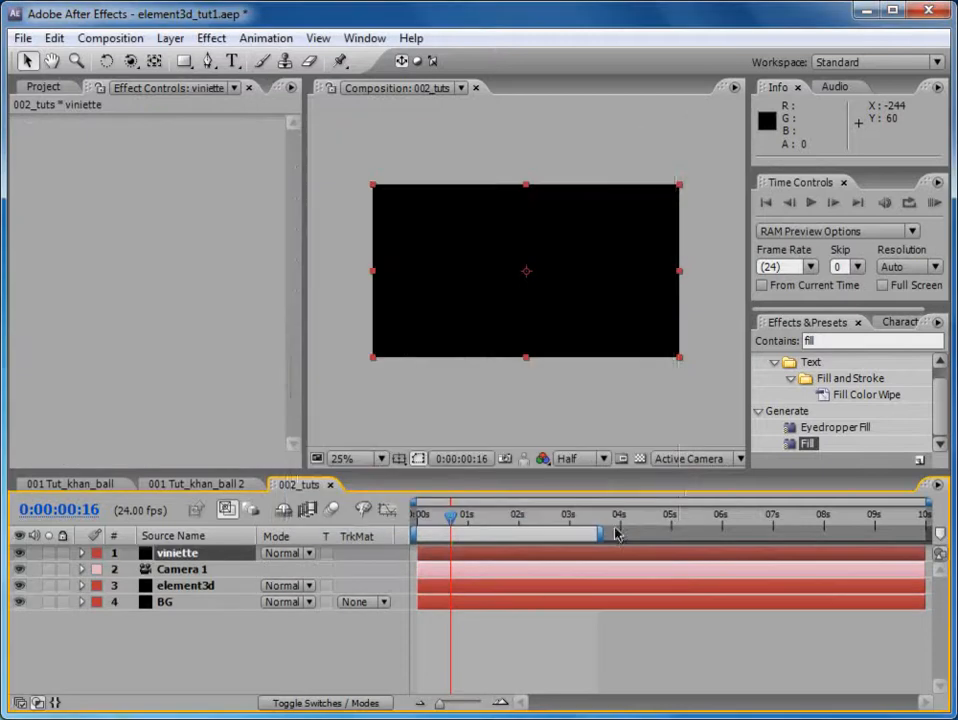
- Add an elliptical mask filling the whole viniette layer and return to the Selection tool
{"action": "left_click_drag", "start_coordinate": [184, 62], "coordinate": [228, 104]}
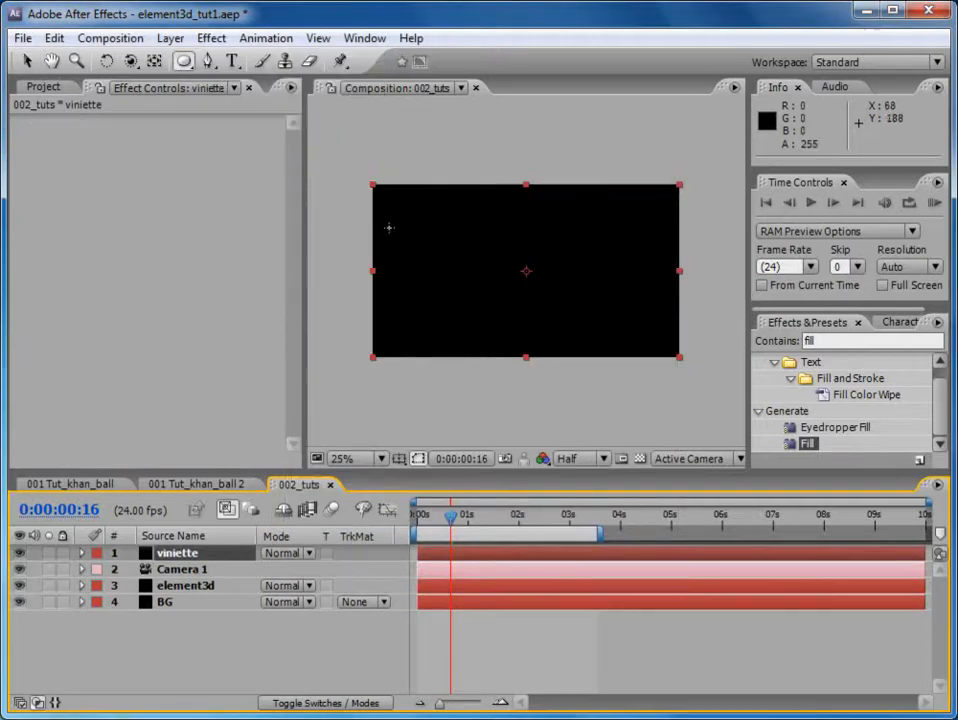
{"action": "double_click", "coordinate": [184, 62]}
{"action": "key", "text": "v"}
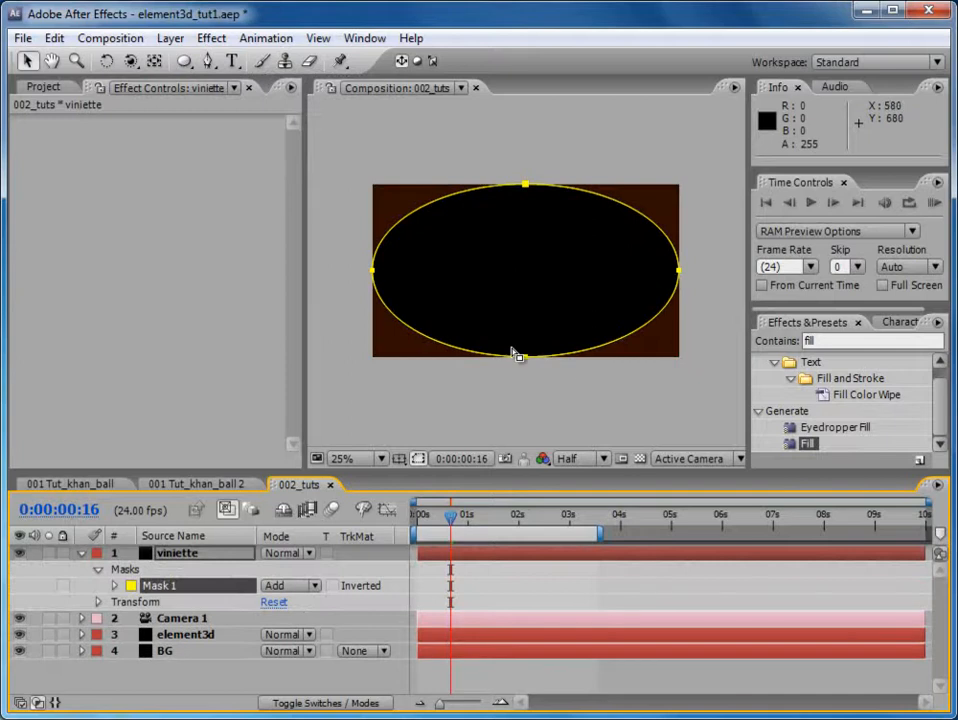
- Switch Mask 1 on the viniette layer to Subtract and feather it by 343 pixels
{"action": "left_click", "coordinate": [285, 591]}
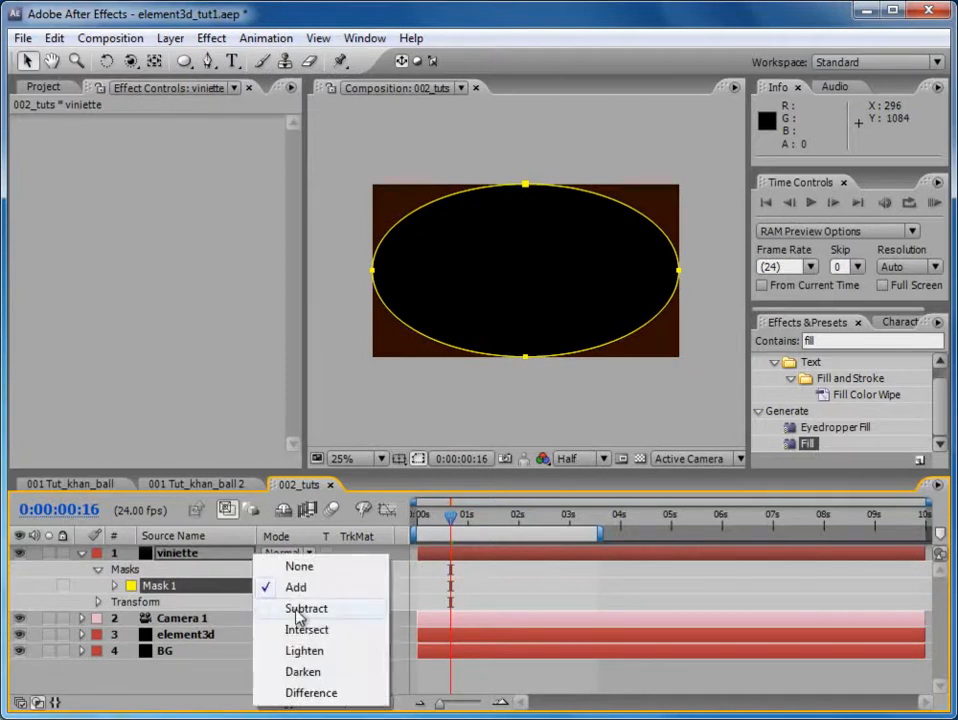
{"action": "left_click", "coordinate": [280, 610]}
{"action": "key", "text": "f"}
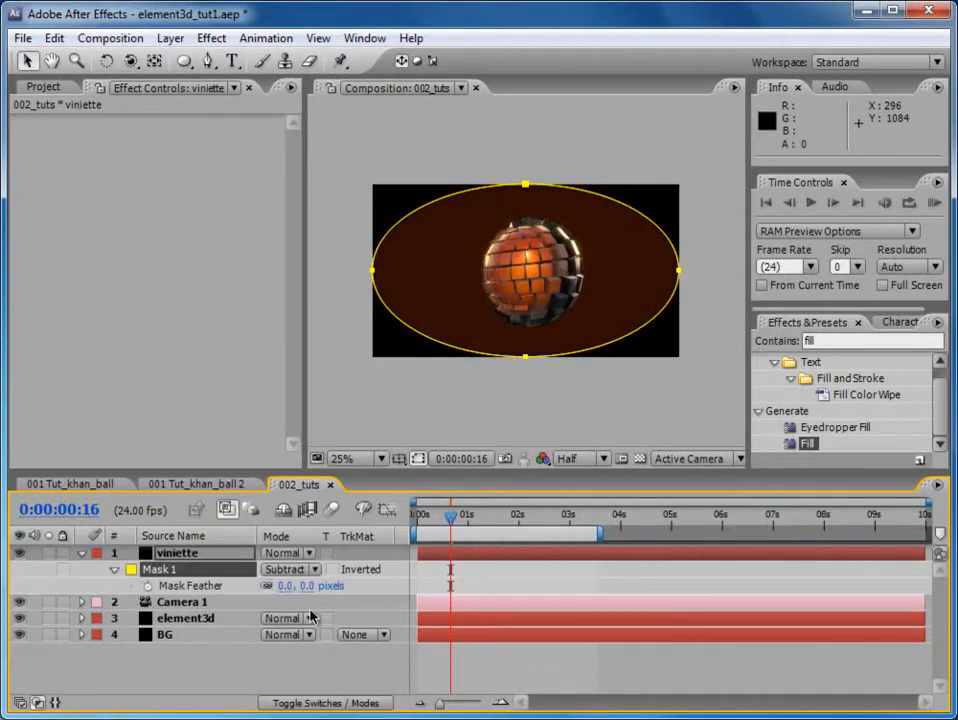
{"action": "left_click_drag", "start_coordinate": [306, 588], "coordinate": [588, 594]}
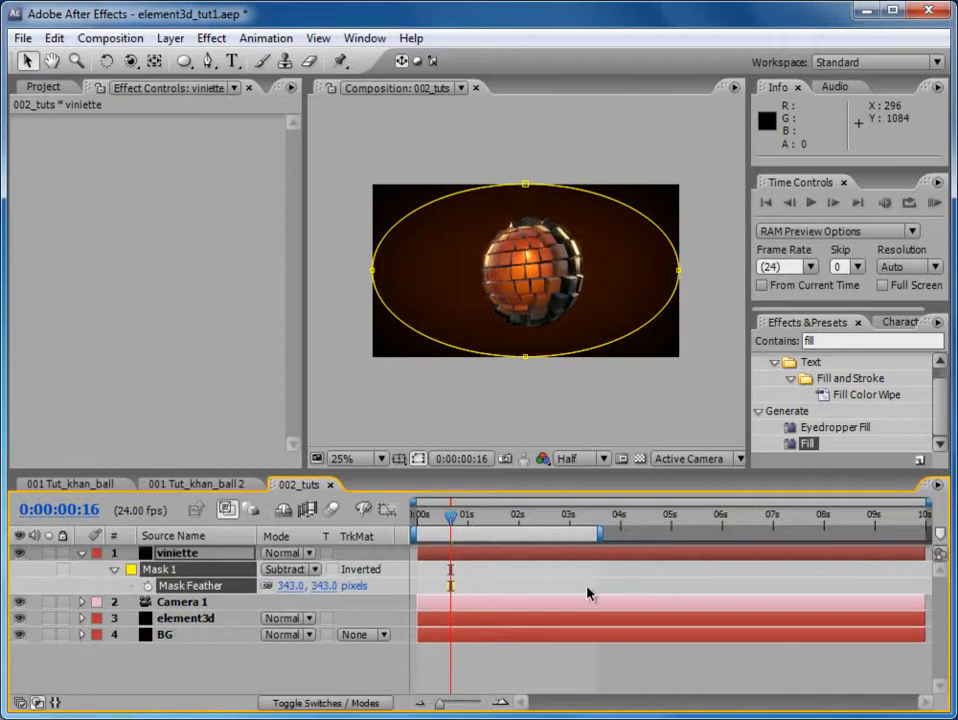
- Darken the BG layer's Fill color to about 1E0900
{"action": "scroll", "coordinate": [552, 412], "scroll_direction": "up", "scroll_amount": 2}
{"action": "left_click_drag", "start_coordinate": [306, 278], "coordinate": [174, 240]}
{"action": "left_click", "coordinate": [163, 636]}
{"action": "left_click", "coordinate": [105, 193]}
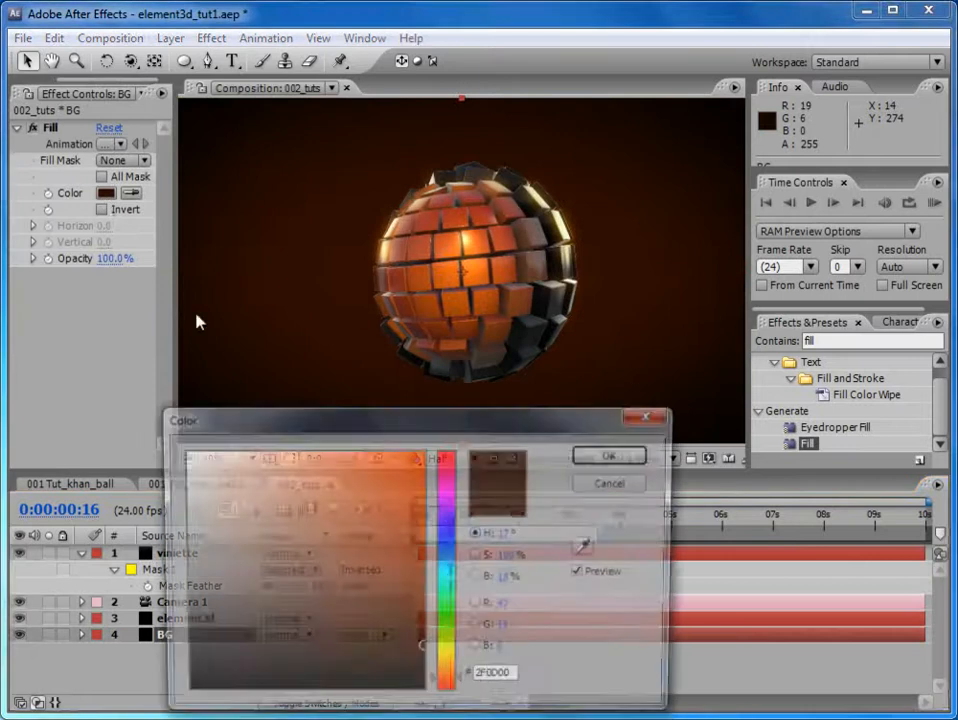
{"action": "left_click_drag", "start_coordinate": [391, 664], "coordinate": [422, 667]}
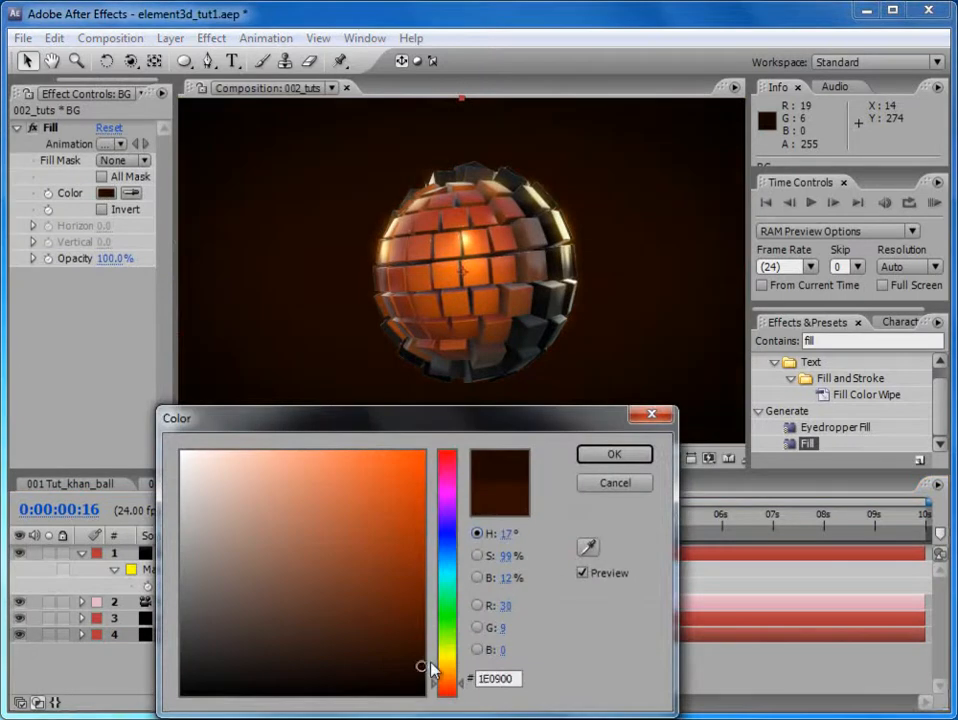
{"action": "left_click", "coordinate": [612, 455]}
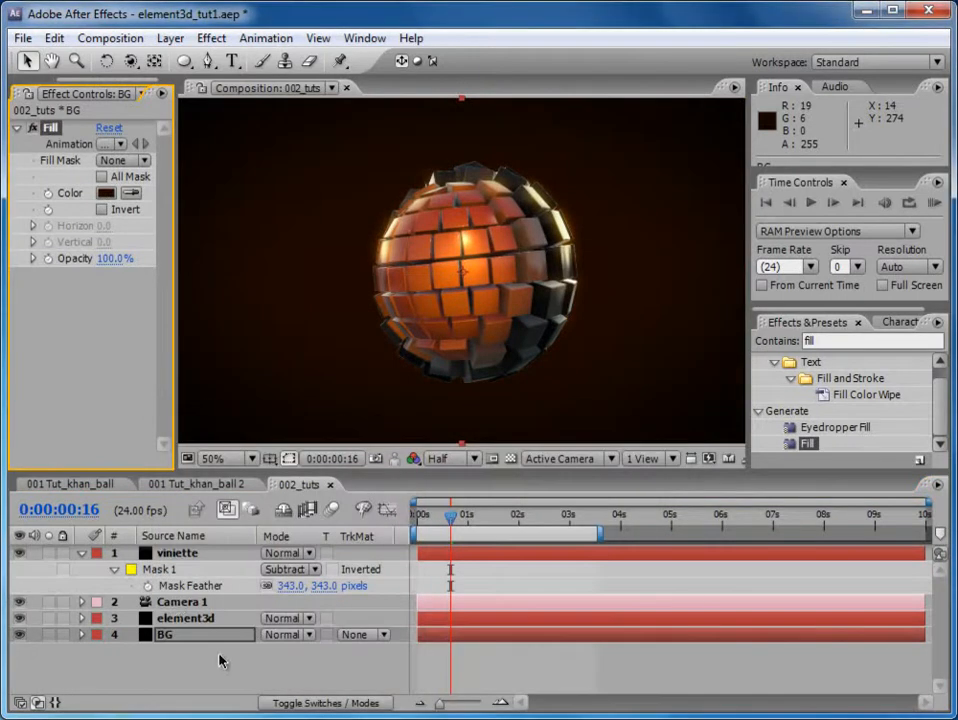
- Find the Perspective Drop Shadow effect and apply it to the element3d layer
{"action": "left_click", "coordinate": [178, 620]}
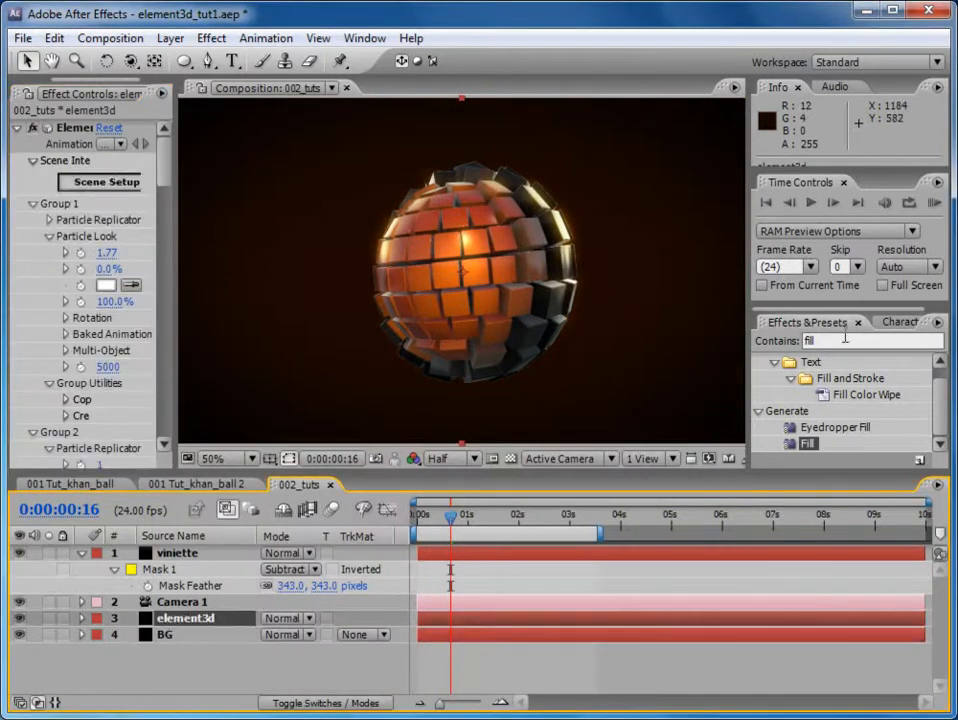
{"action": "left_click", "coordinate": [845, 338]}
{"action": "type", "text": "drop"}
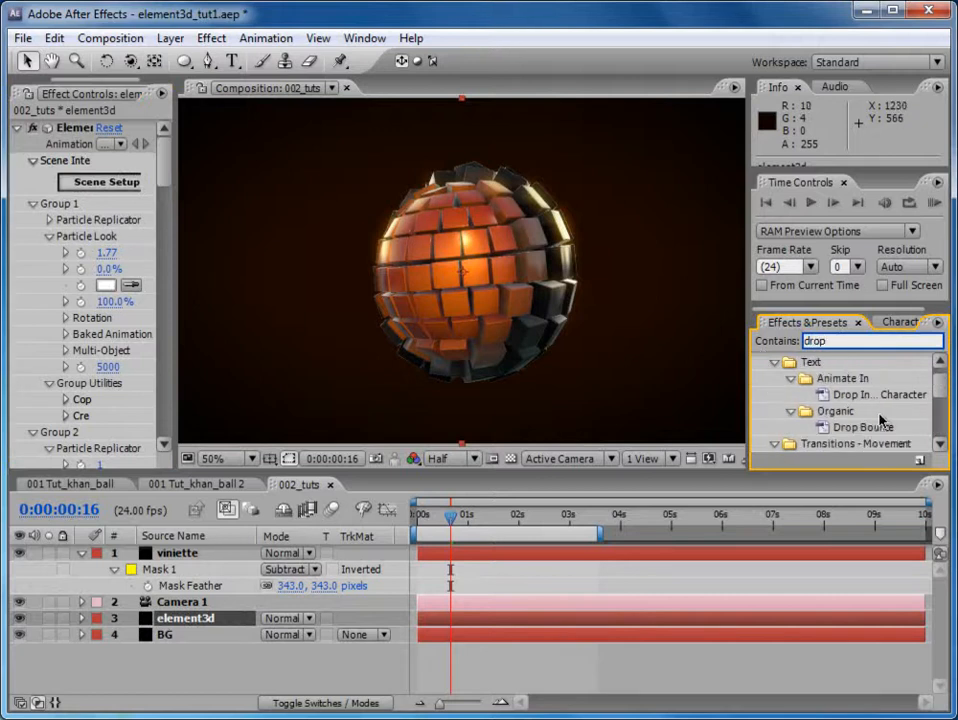
{"action": "scroll", "coordinate": [845, 400], "scroll_direction": "down", "scroll_amount": 5}
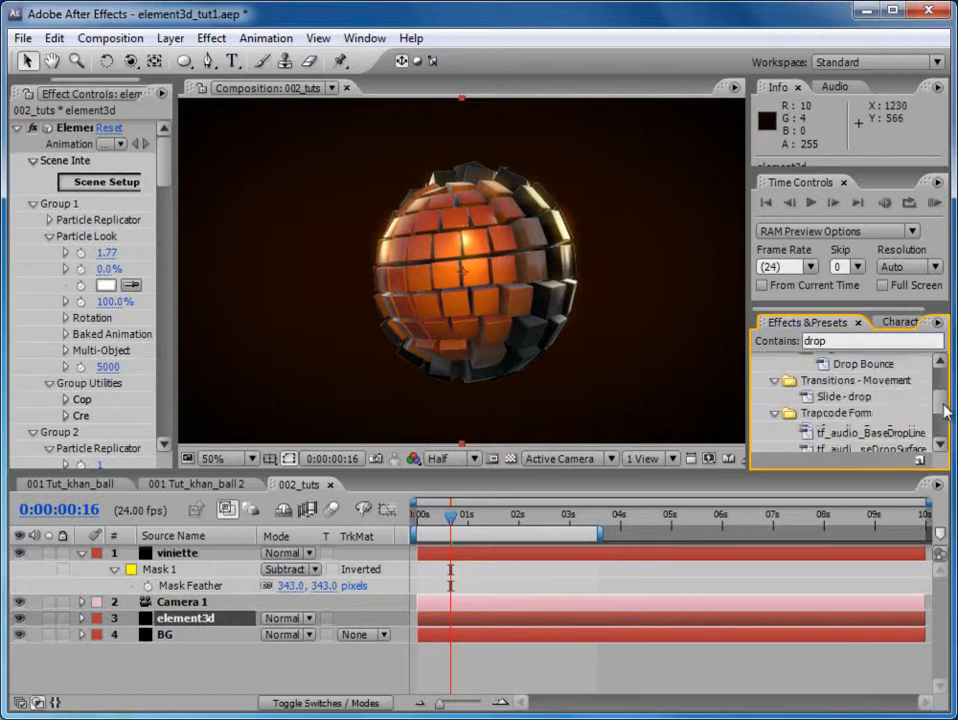
{"action": "left_click_drag", "start_coordinate": [830, 443], "coordinate": [582, 620]}
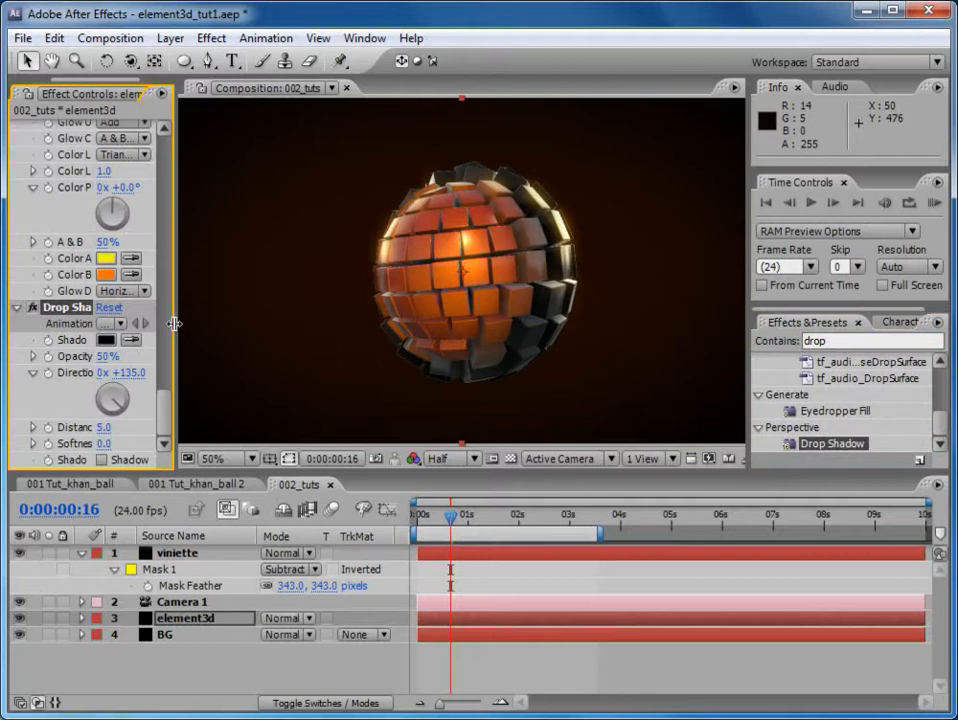
- Change the Drop Shadow's color on element3d to a bright yellow-orange
{"action": "left_click_drag", "start_coordinate": [175, 321], "coordinate": [229, 310]}
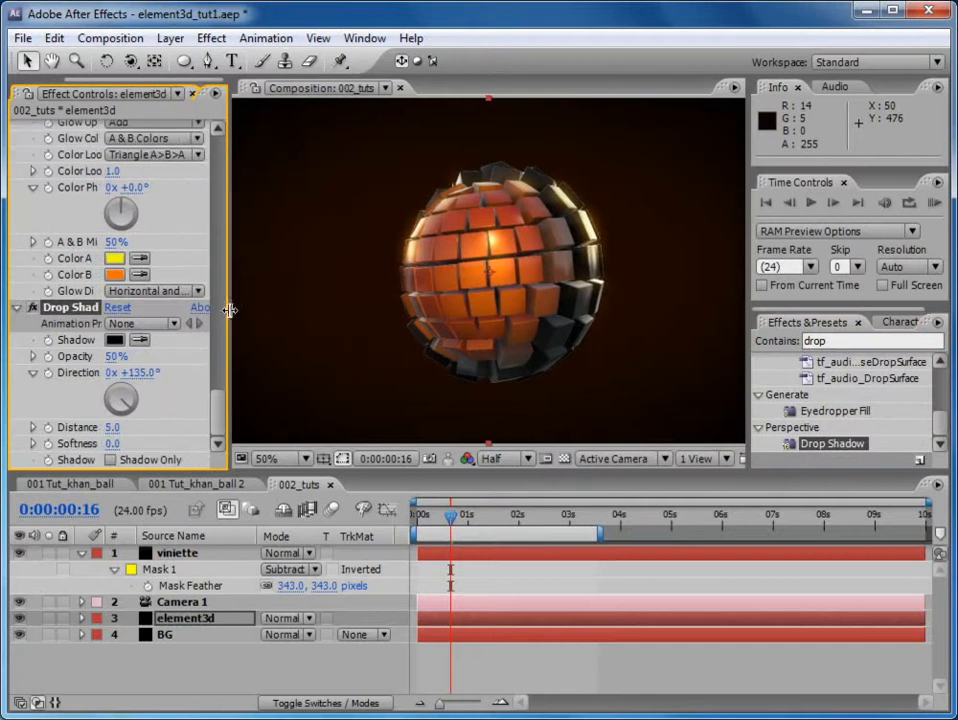
{"action": "left_click", "coordinate": [114, 342]}
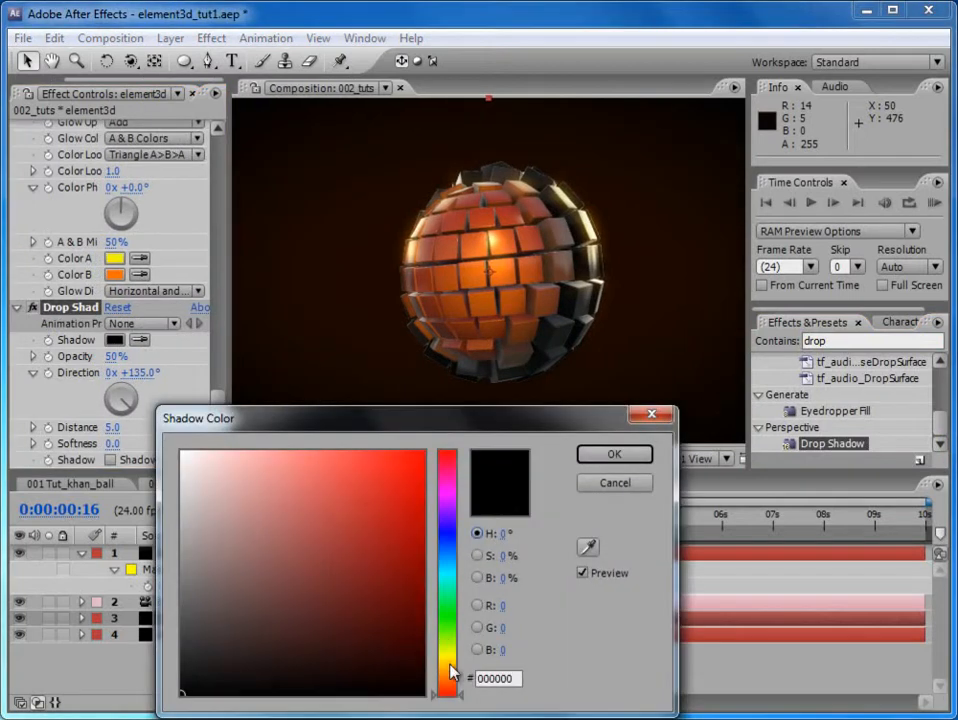
{"action": "left_click_drag", "start_coordinate": [449, 672], "coordinate": [447, 663]}
{"action": "left_click_drag", "start_coordinate": [413, 485], "coordinate": [424, 452]}
{"action": "left_click", "coordinate": [626, 455]}
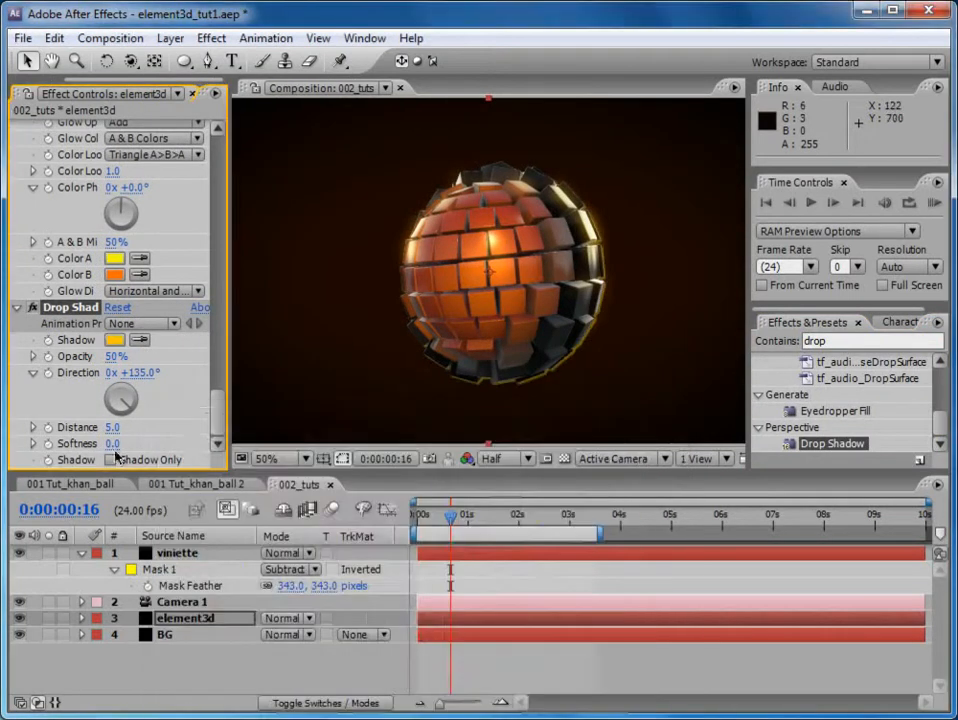
- Soften element3d's Drop Shadow to 223 and lower its opacity to 16%
{"action": "left_click_drag", "start_coordinate": [113, 447], "coordinate": [293, 430]}
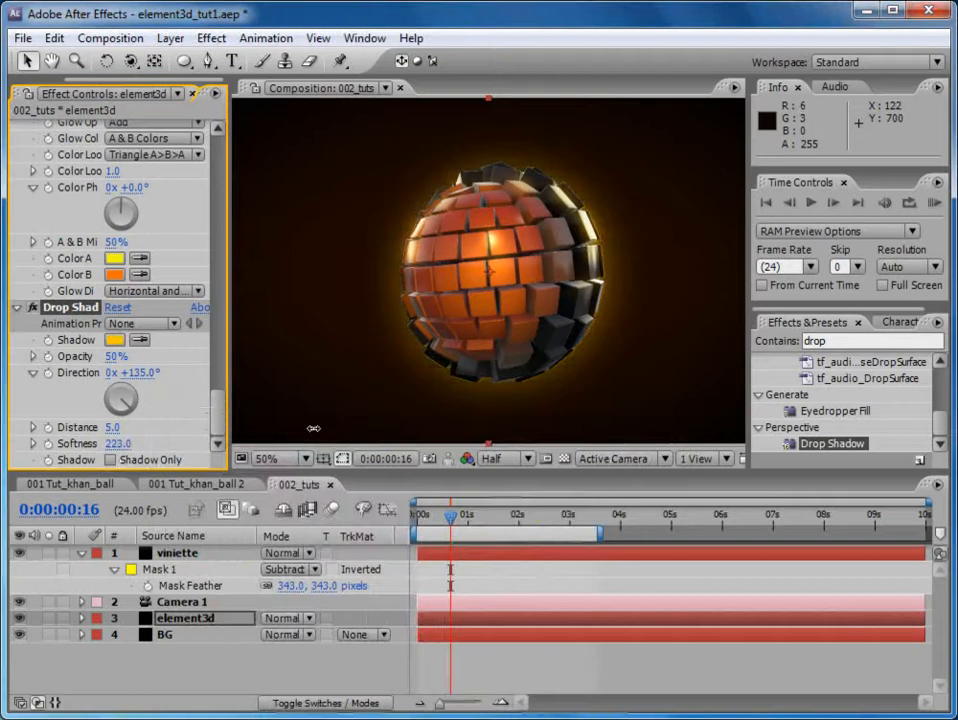
{"action": "left_click_drag", "start_coordinate": [117, 356], "coordinate": [38, 368]}
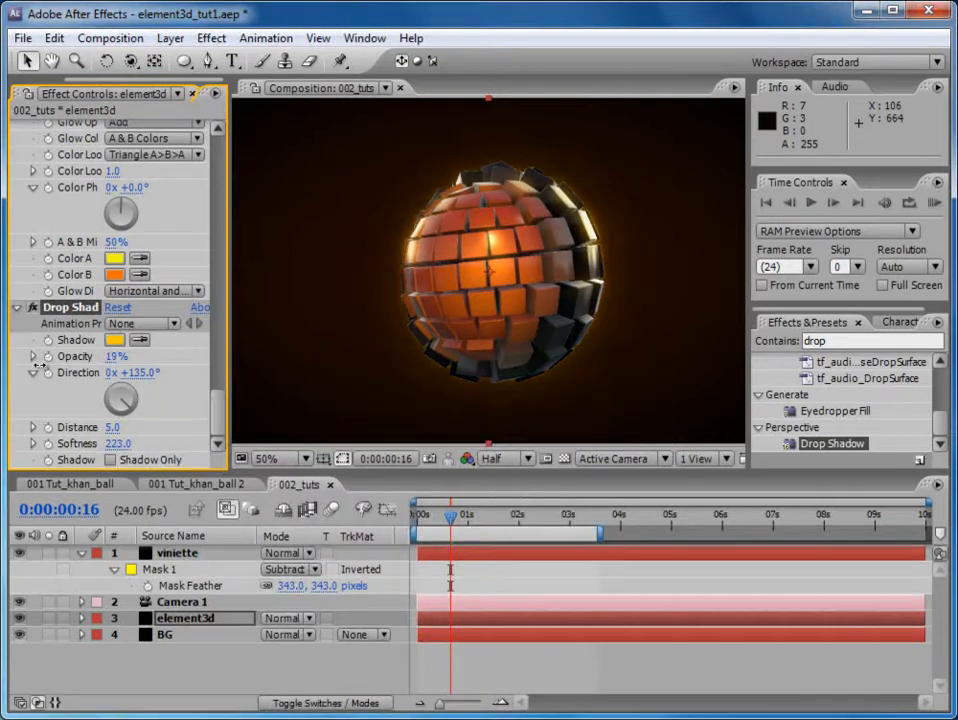
{"action": "scroll", "coordinate": [477, 323], "scroll_direction": "down", "scroll_amount": 1}
{"action": "scroll", "coordinate": [477, 323], "scroll_direction": "up", "scroll_amount": 1}
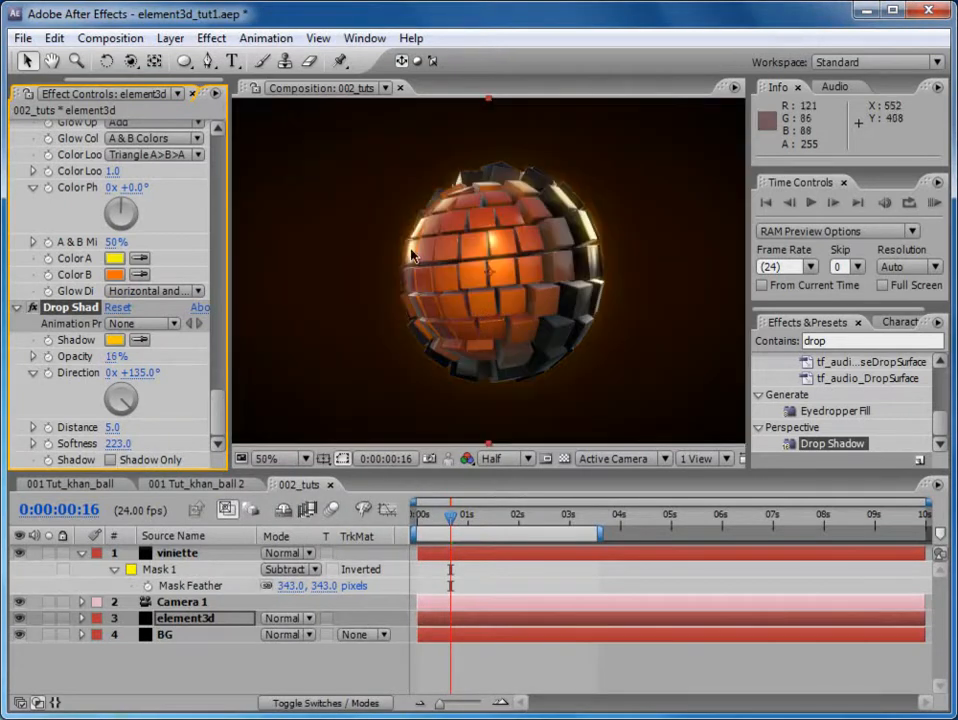
- Open the lenstripe composition from the project's GFX folder and examine its flare and stripe layers
{"action": "left_click_drag", "start_coordinate": [219, 400], "coordinate": [205, 130]}
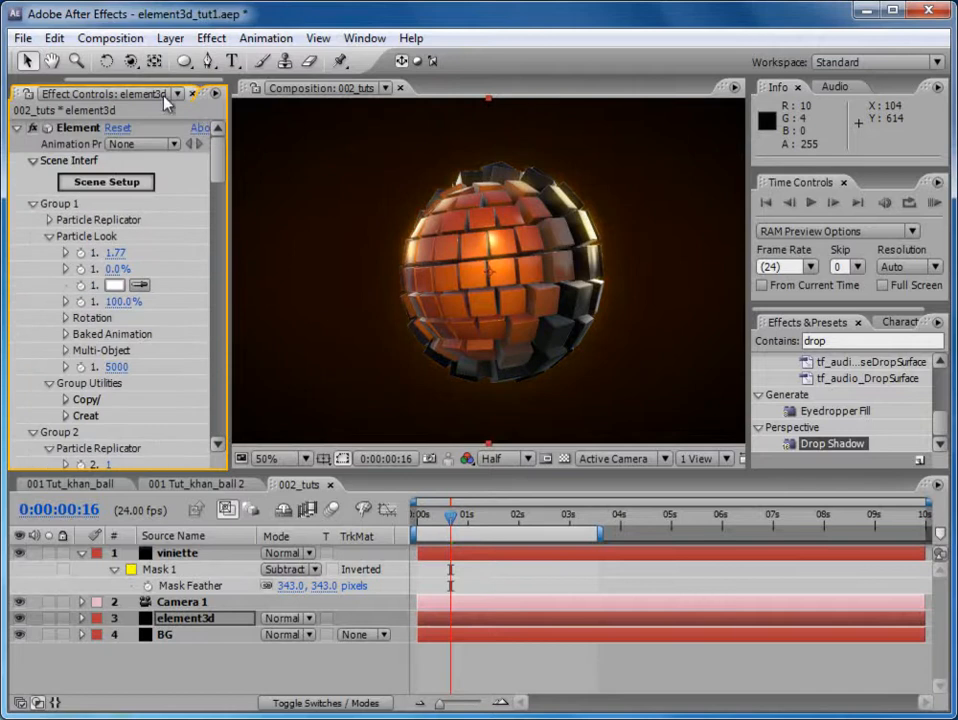
{"action": "left_click", "coordinate": [190, 92]}
{"action": "left_click", "coordinate": [98, 356]}
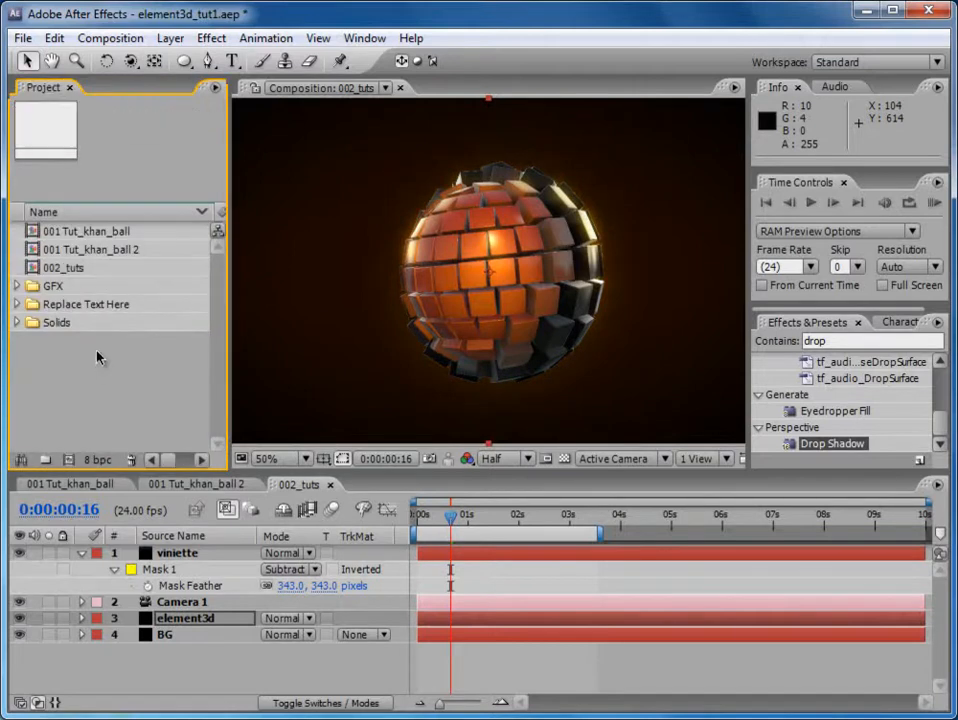
{"action": "left_click", "coordinate": [18, 286]}
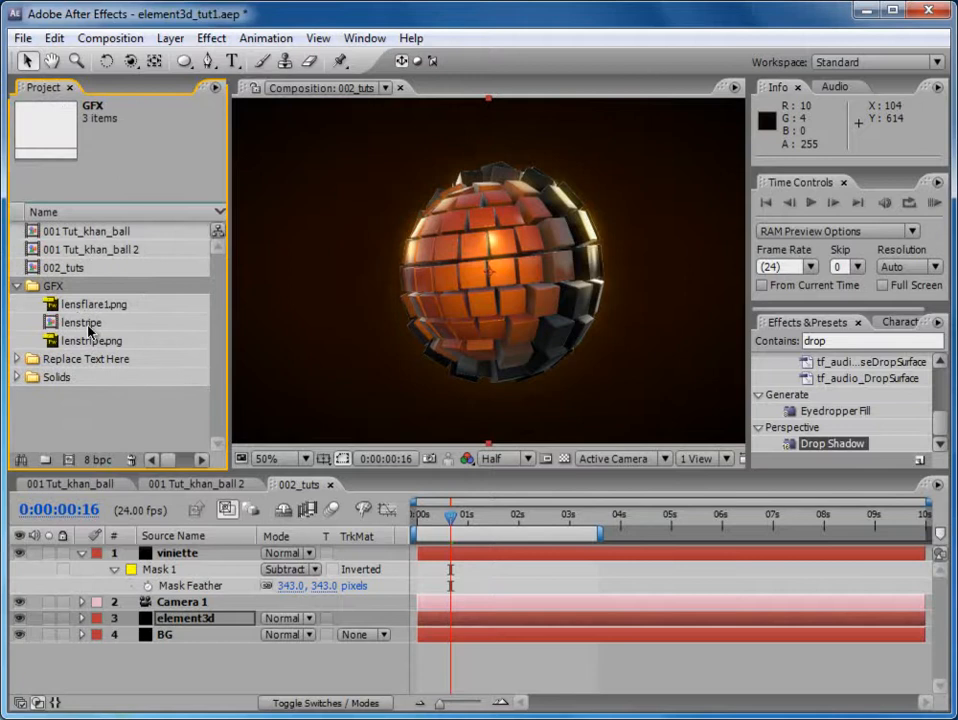
{"action": "double_click", "coordinate": [84, 323]}
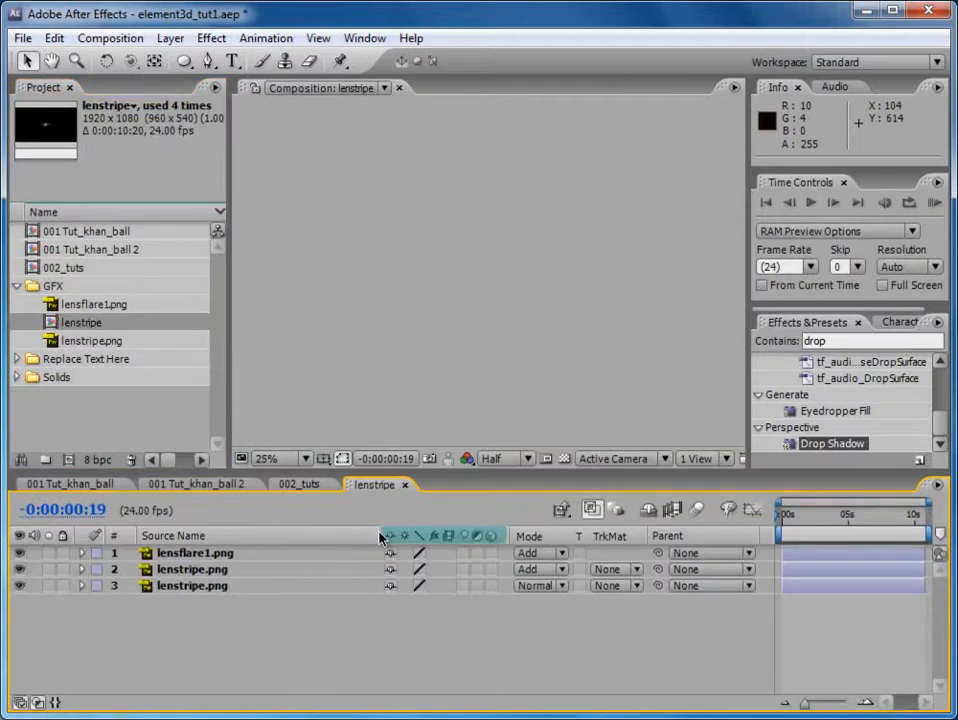
{"action": "left_click", "coordinate": [193, 570]}
{"action": "left_click", "coordinate": [192, 585]}
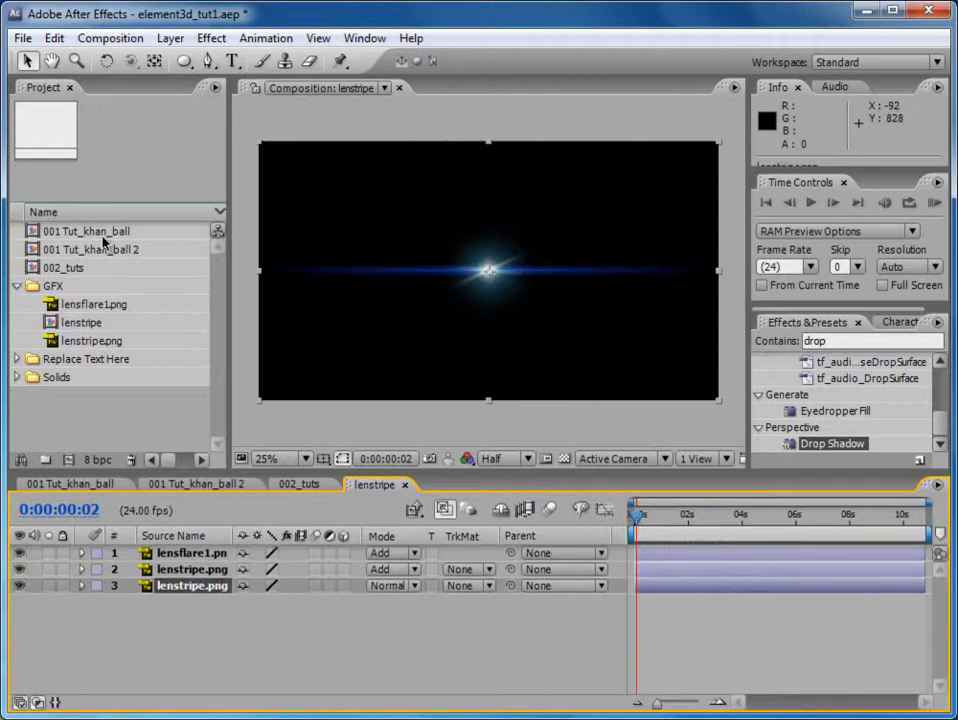
- Return to the 002_tuts composition, insert lenstripe directly above element3d and set its blending mode to Add
{"action": "double_click", "coordinate": [72, 268]}
{"action": "left_click_drag", "start_coordinate": [78, 325], "coordinate": [150, 622]}
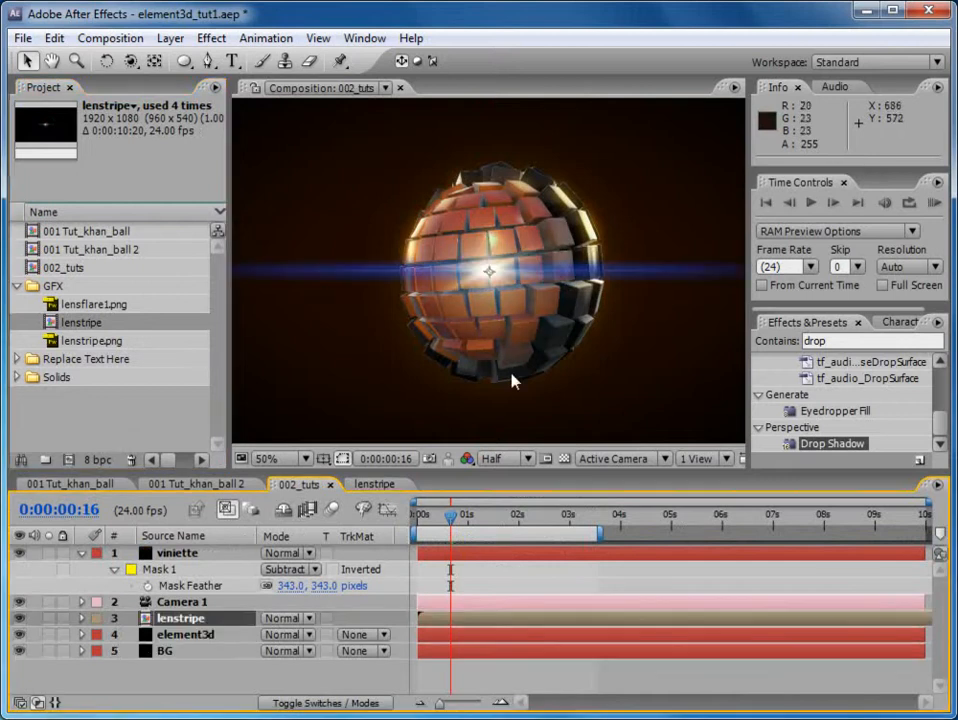
{"action": "left_click", "coordinate": [288, 618]}
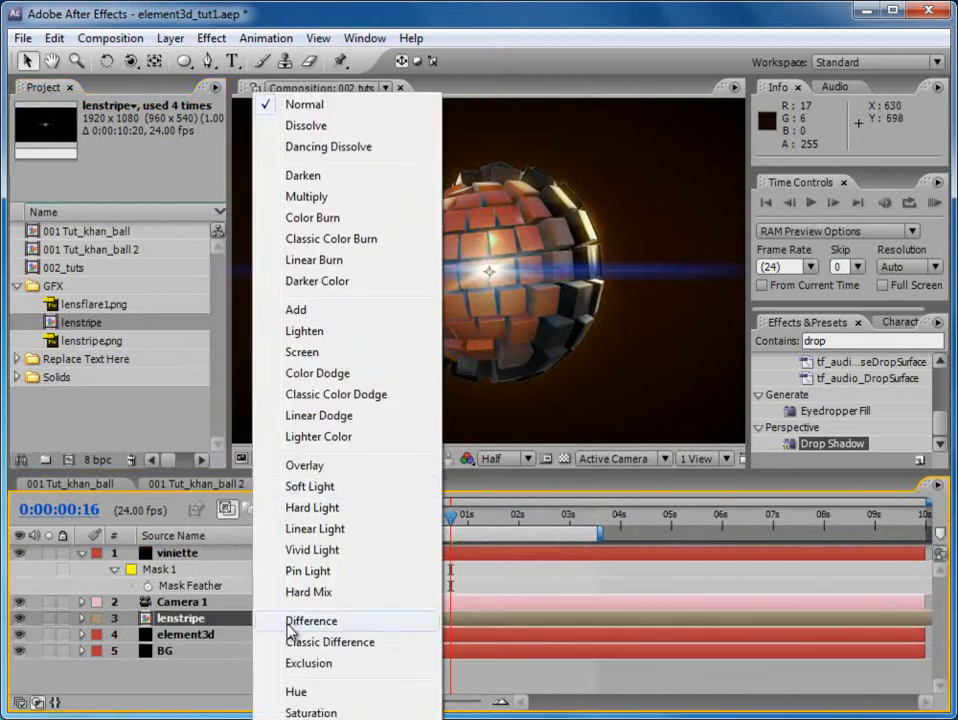
{"action": "left_click", "coordinate": [330, 310]}
- Go to the start of the composition and scale the lenstripe layer to 67%
{"action": "mouse_move", "coordinate": [450, 520]}
{"action": "left_mouse_down"}
{"action": "mouse_move", "coordinate": [426, 520]}
{"action": "mouse_move", "coordinate": [474, 520]}
{"action": "mouse_move", "coordinate": [455, 520]}
{"action": "left_mouse_up"}
{"action": "key", "text": "Home"}
{"action": "scroll", "coordinate": [458, 387], "scroll_direction": "down", "scroll_amount": 2}
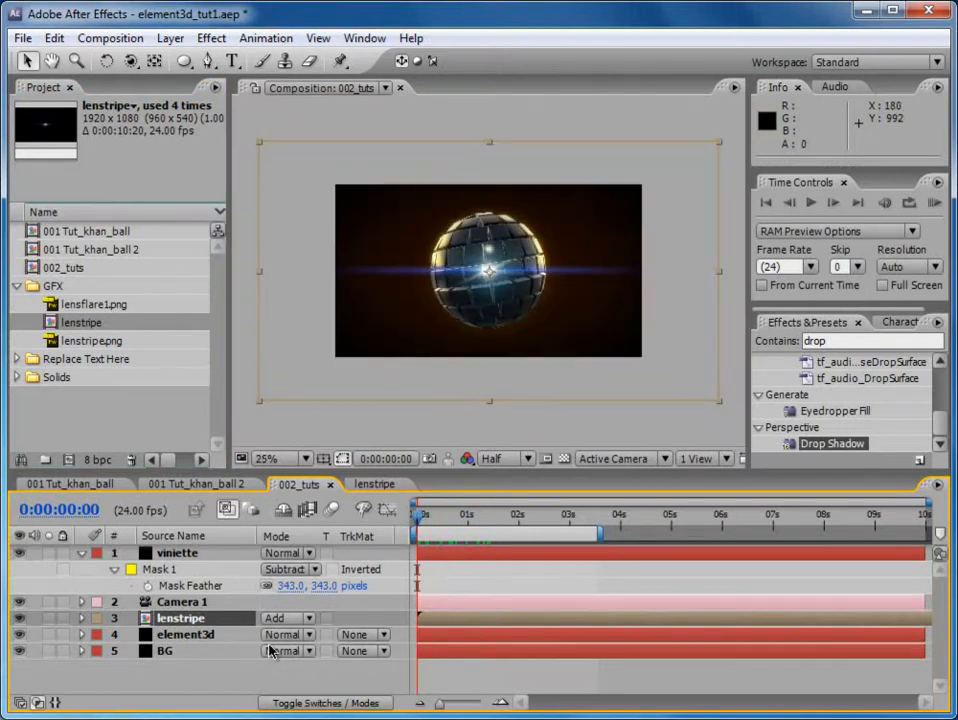
{"action": "key", "text": "s"}
{"action": "left_click_drag", "start_coordinate": [292, 634], "coordinate": [262, 641]}
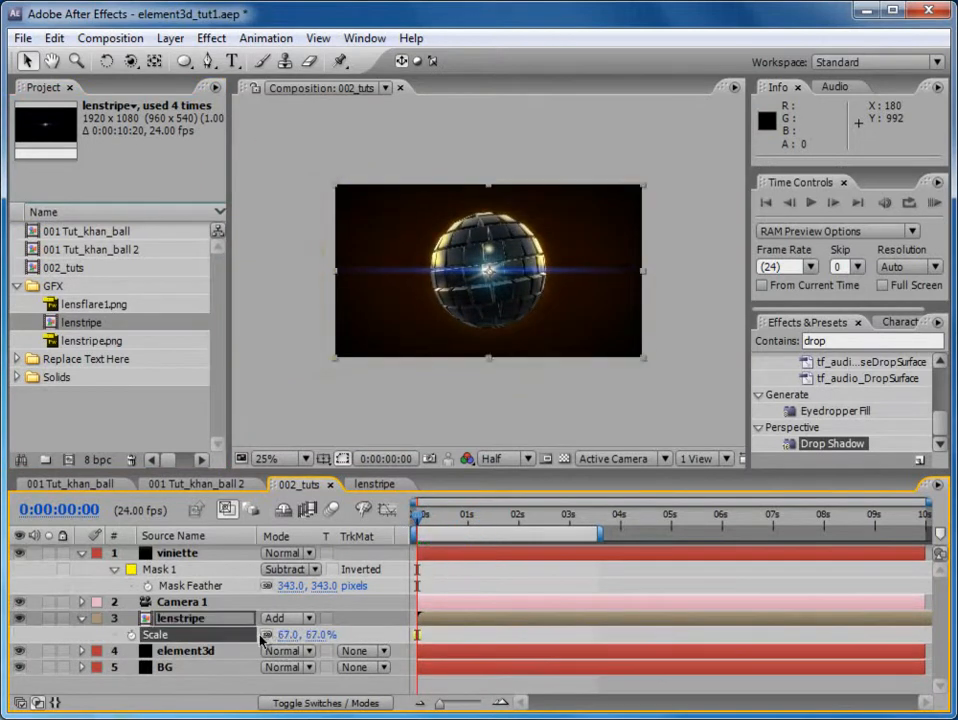
- Shift the lenstripe layer so that it starts at 0:00:00:08
{"action": "scroll", "coordinate": [447, 438], "scroll_direction": "up", "scroll_amount": 2}
{"action": "left_click_drag", "start_coordinate": [418, 518], "coordinate": [436, 518]}
{"action": "left_click", "coordinate": [453, 618]}
{"action": "key", "text": "bracketleft"}
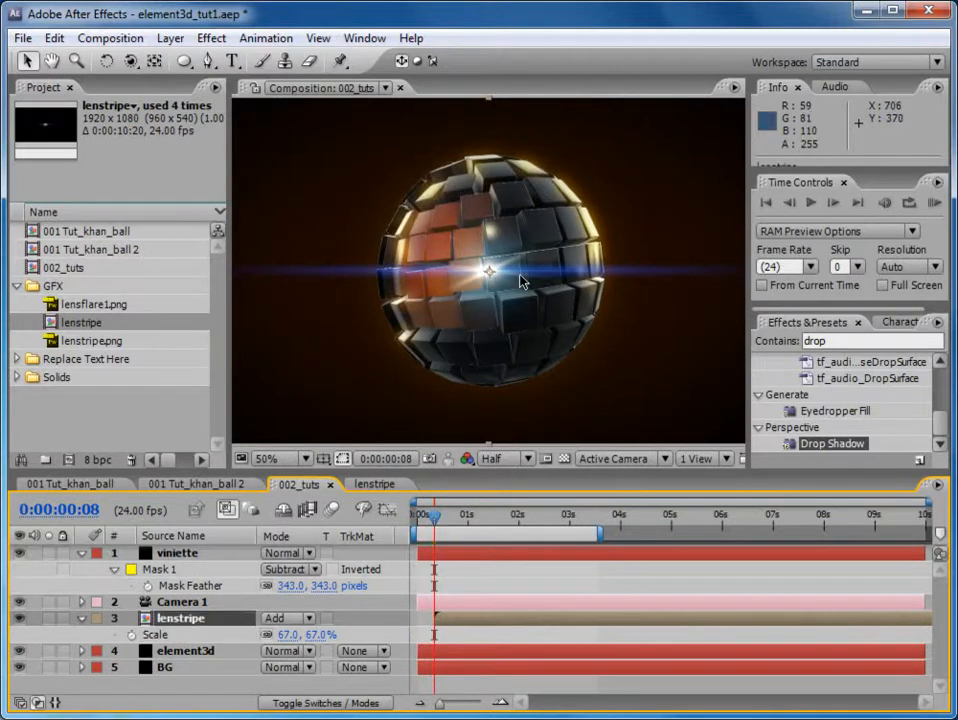
- Keyframe lenstripe's Position at 0:00:00:08, and move it to 610, 320 at 0:00:03:11
{"action": "key", "text": "p"}
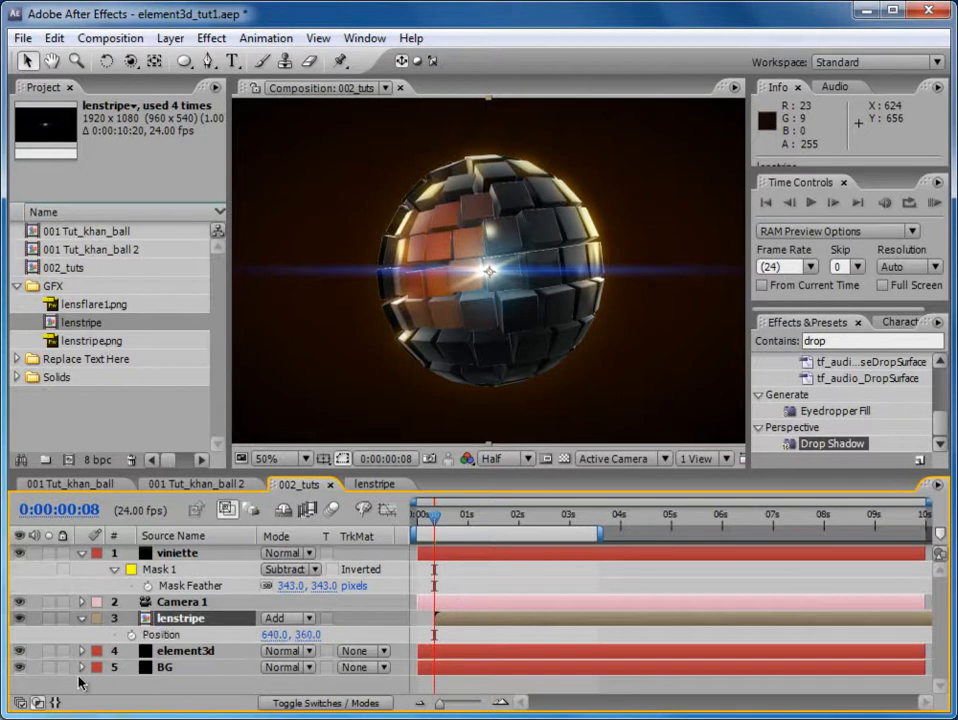
{"action": "left_click", "coordinate": [131, 635]}
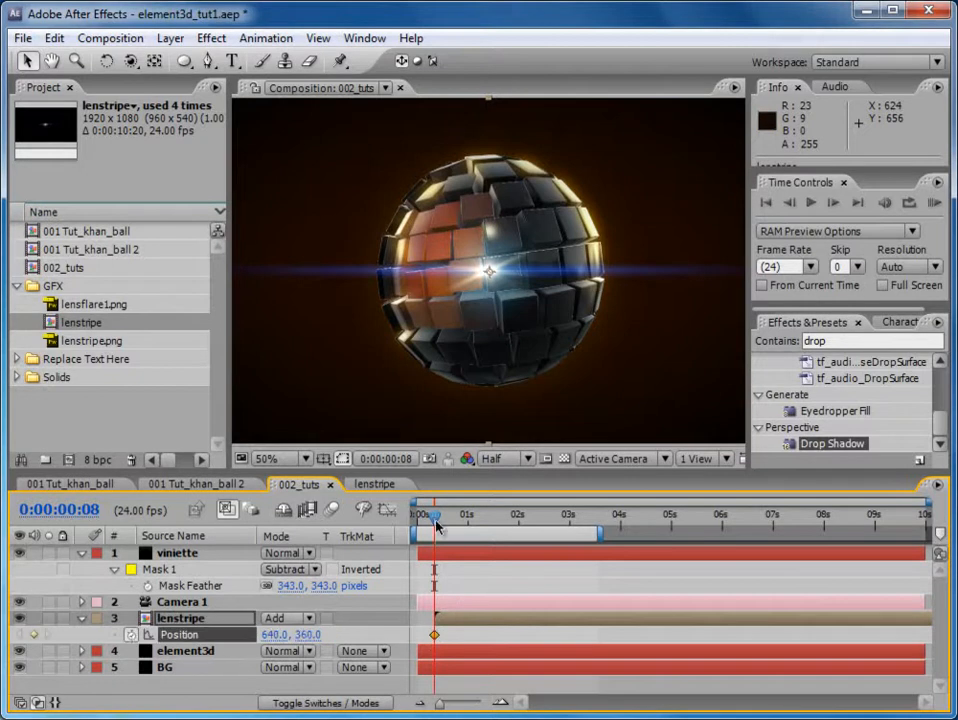
{"action": "left_click_drag", "start_coordinate": [436, 525], "coordinate": [594, 528]}
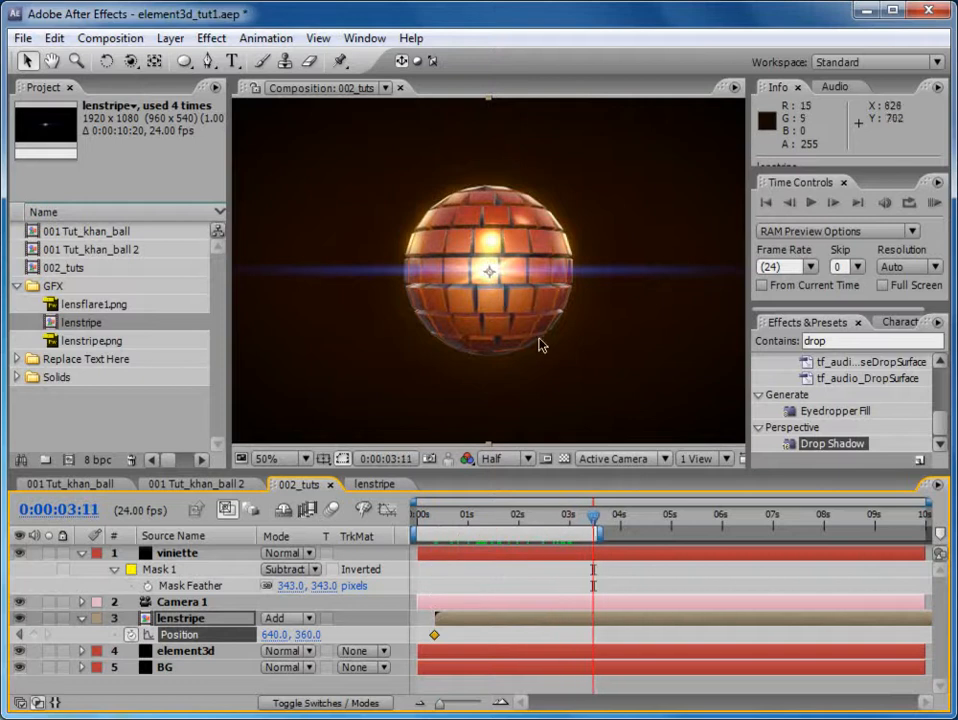
{"action": "left_click_drag", "start_coordinate": [483, 276], "coordinate": [511, 257]}
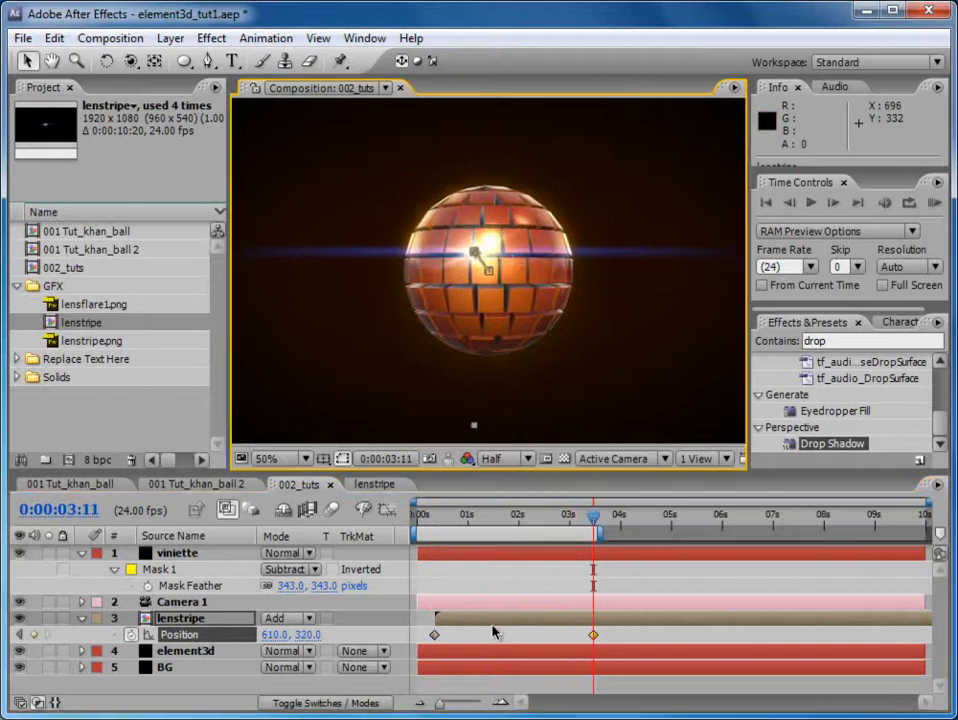
- Return to the keyframe at 0:00:00:08 and keyframe lenstripe's Scale there at 0%
{"action": "key", "text": "j"}
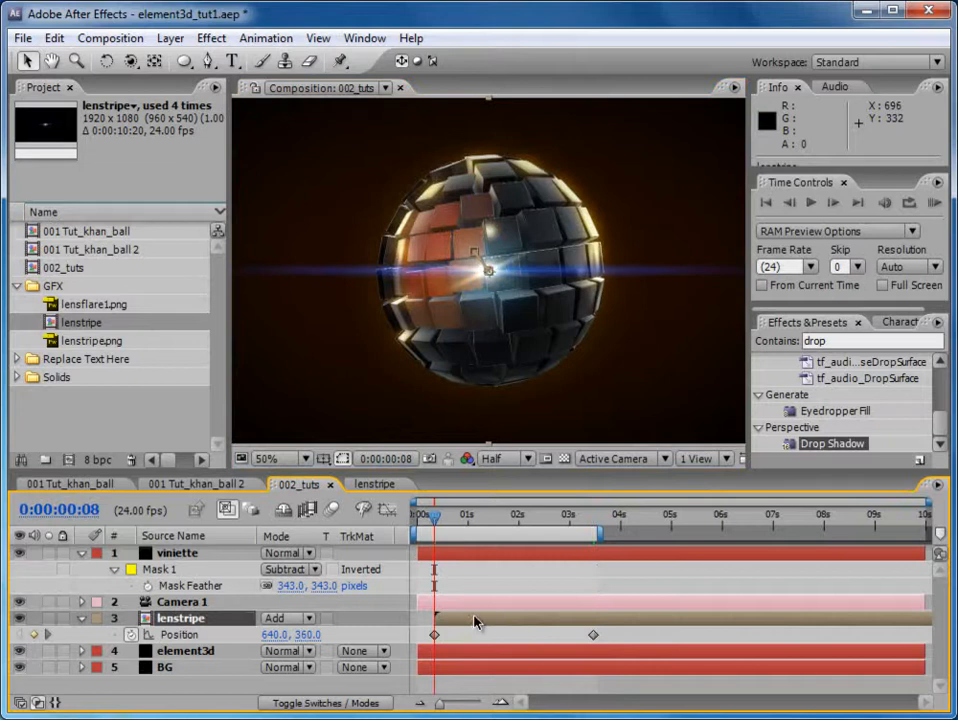
{"action": "key", "text": "s"}
{"action": "left_click", "coordinate": [318, 634]}
{"action": "type", "text": "0"}
{"action": "key", "text": "Return"}
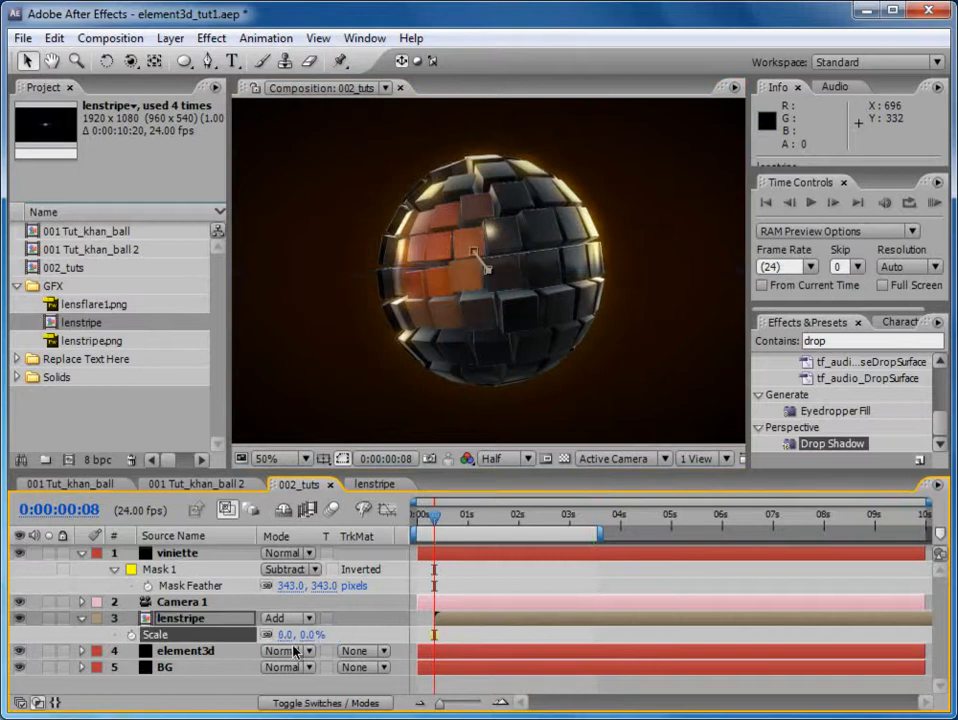
{"action": "left_click", "coordinate": [131, 634]}
- Set lenstripe's Scale to 60% at 0:00:00:11 and start a RAM preview
{"action": "left_click_drag", "start_coordinate": [438, 519], "coordinate": [444, 521]}
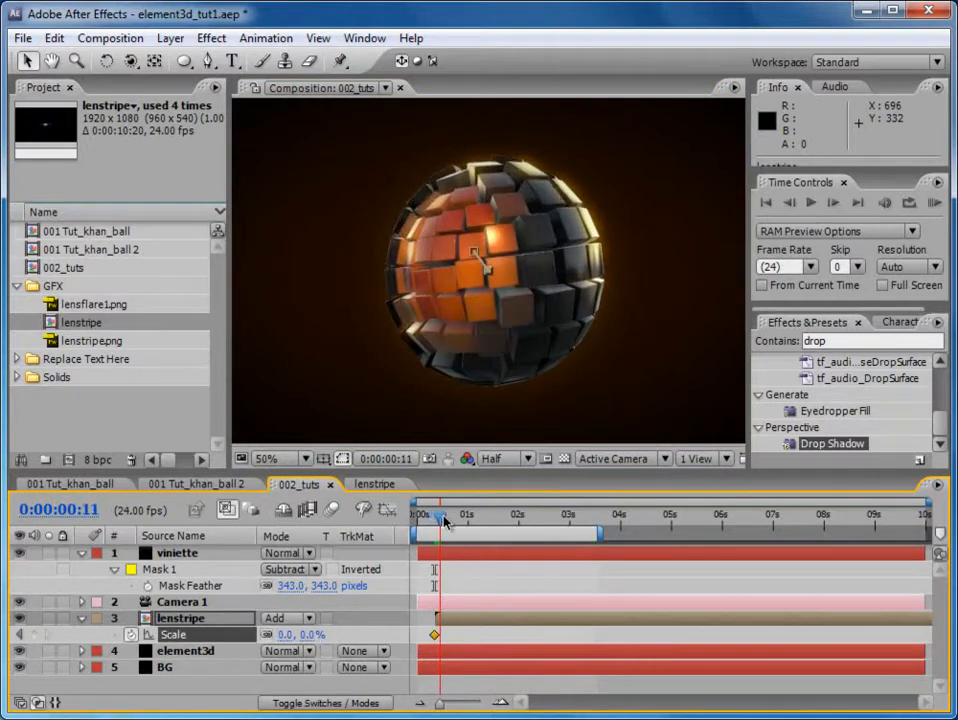
{"action": "left_click", "coordinate": [309, 636]}
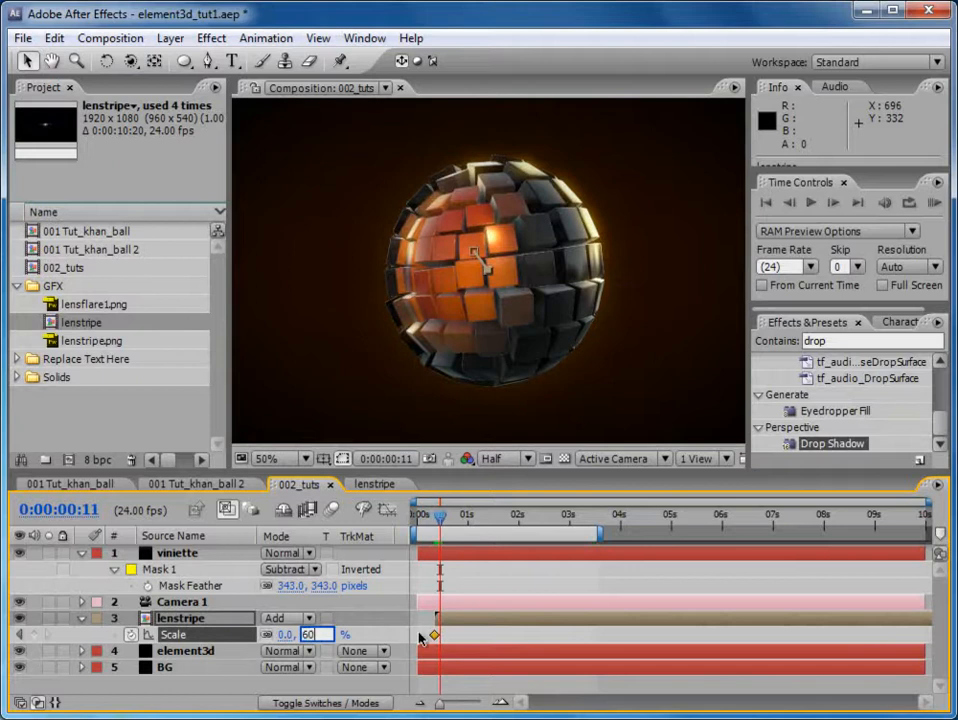
{"action": "type", "text": "60"}
{"action": "key", "text": "Return"}
{"action": "left_click", "coordinate": [935, 202]}
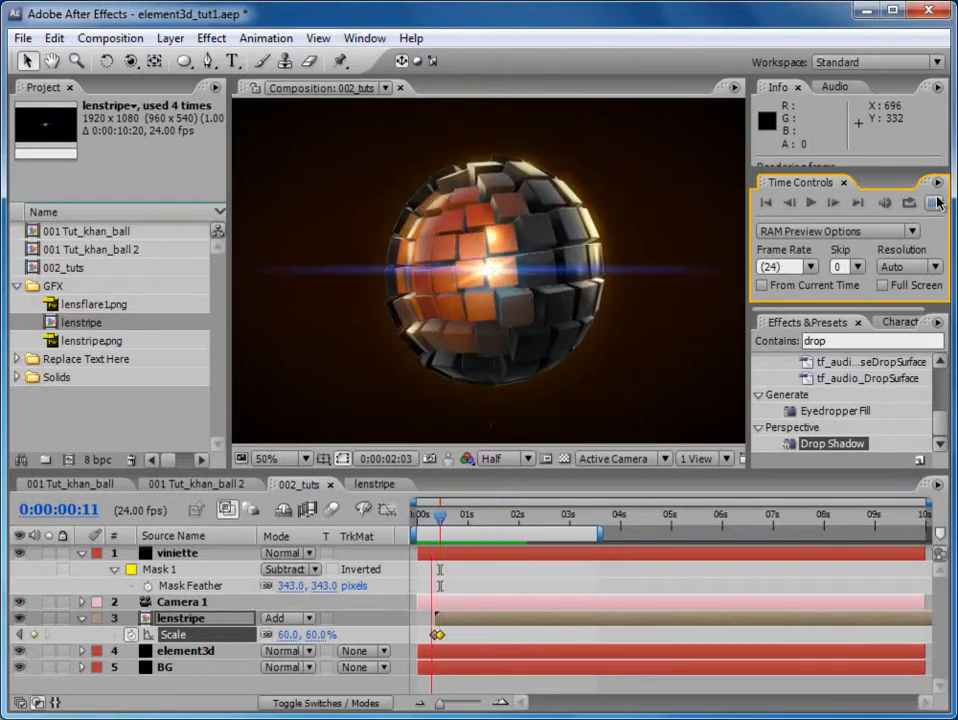
- Duplicate the lenstripe layer and shift the upper copy so that it starts at about 0:00:00:11
{"action": "left_click", "coordinate": [935, 204]}
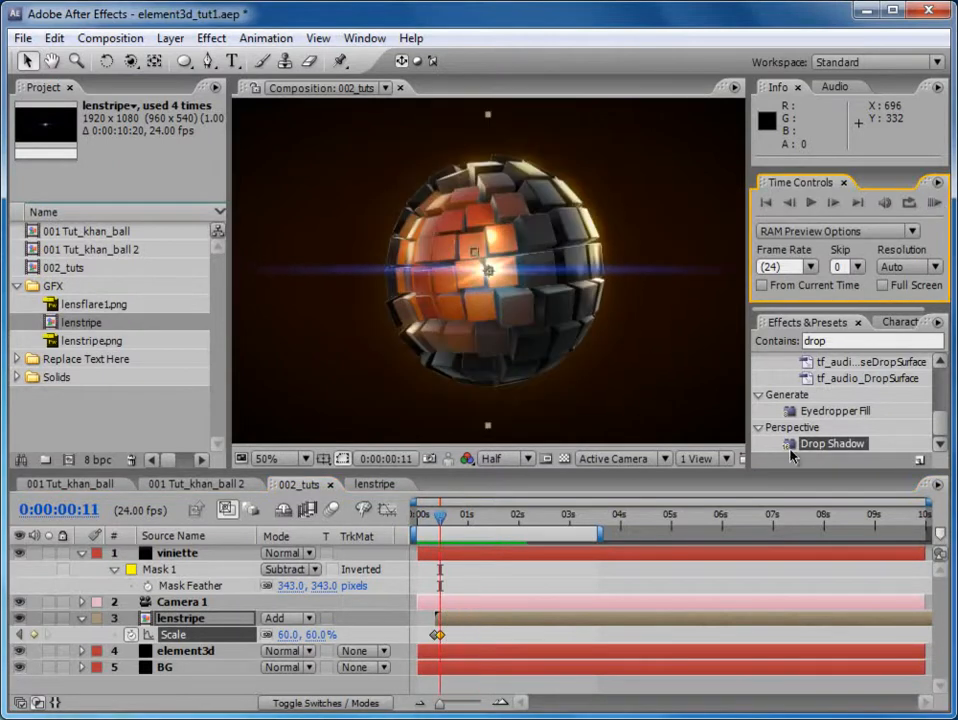
{"action": "left_click", "coordinate": [470, 625]}
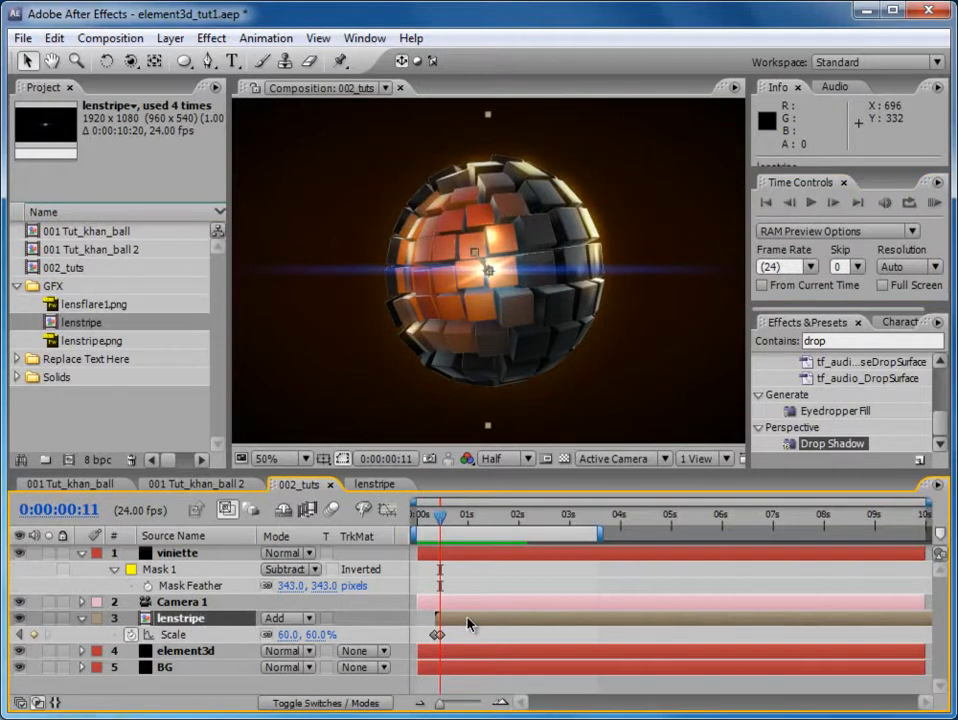
{"action": "key", "text": "ctrl+d"}
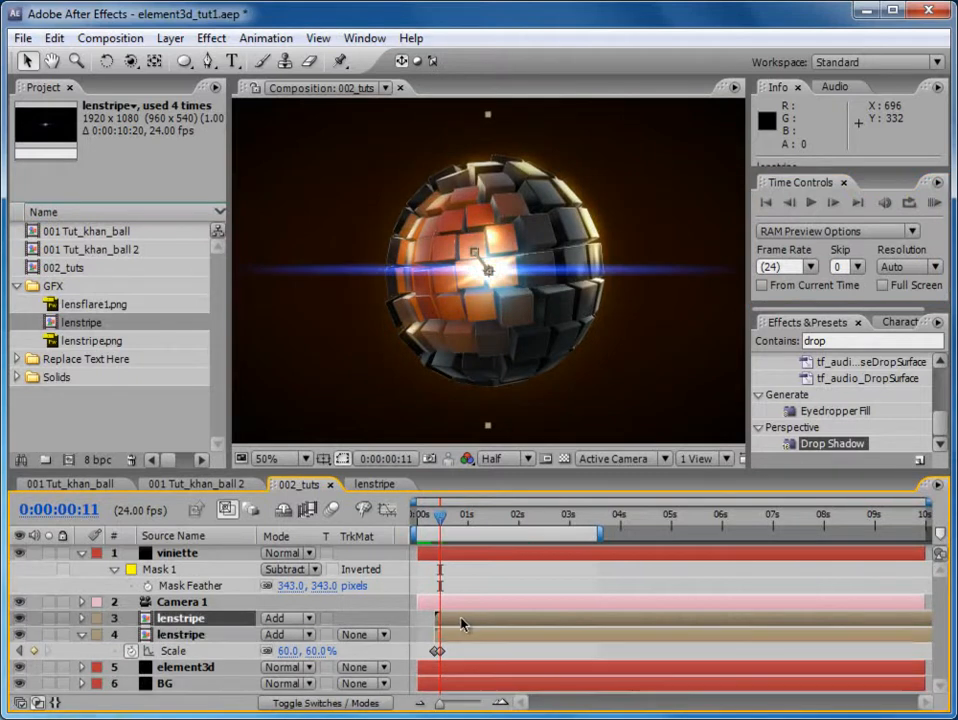
{"action": "left_click_drag", "start_coordinate": [461, 624], "coordinate": [466, 622]}
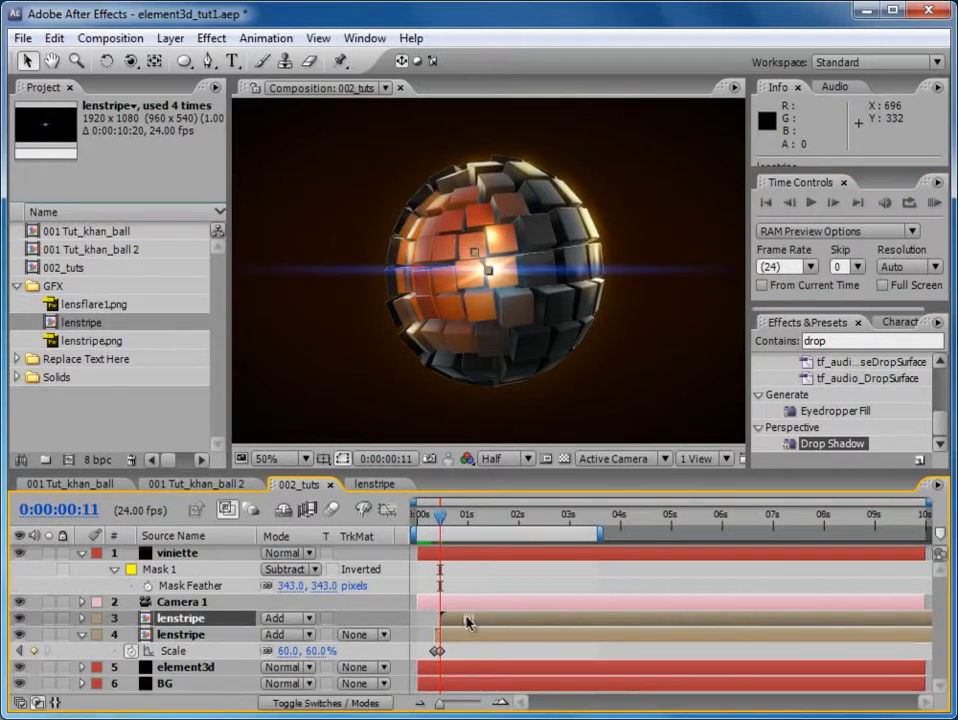
- Set the upper lenstripe copy's Scale to 20% at its second keyframe, at 0:00:00:14
{"action": "key", "text": "s"}
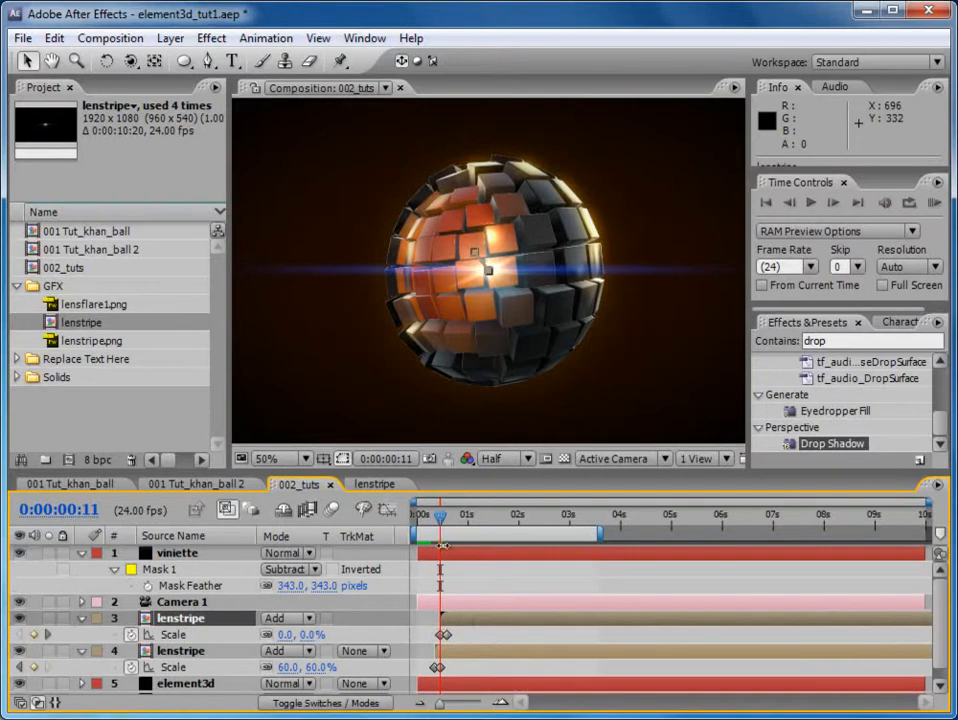
{"action": "left_click_drag", "start_coordinate": [440, 517], "coordinate": [447, 519]}
{"action": "left_click_drag", "start_coordinate": [318, 634], "coordinate": [278, 634]}
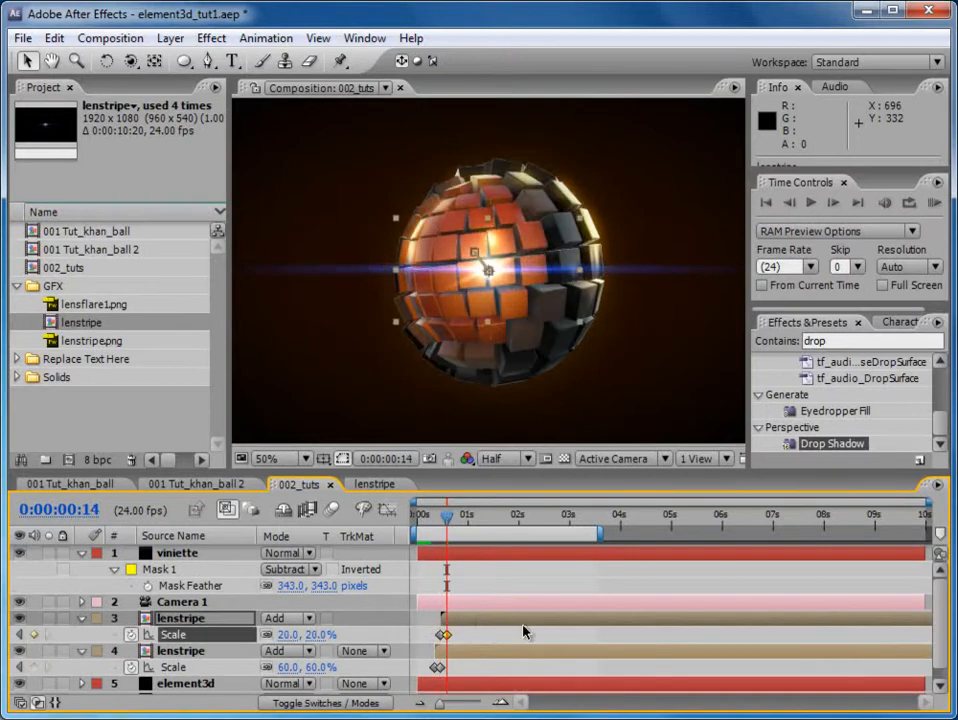
- Remove the Position animation from the upper lenstripe copy, starting with its last keyframe
{"action": "key", "text": "shift+p"}
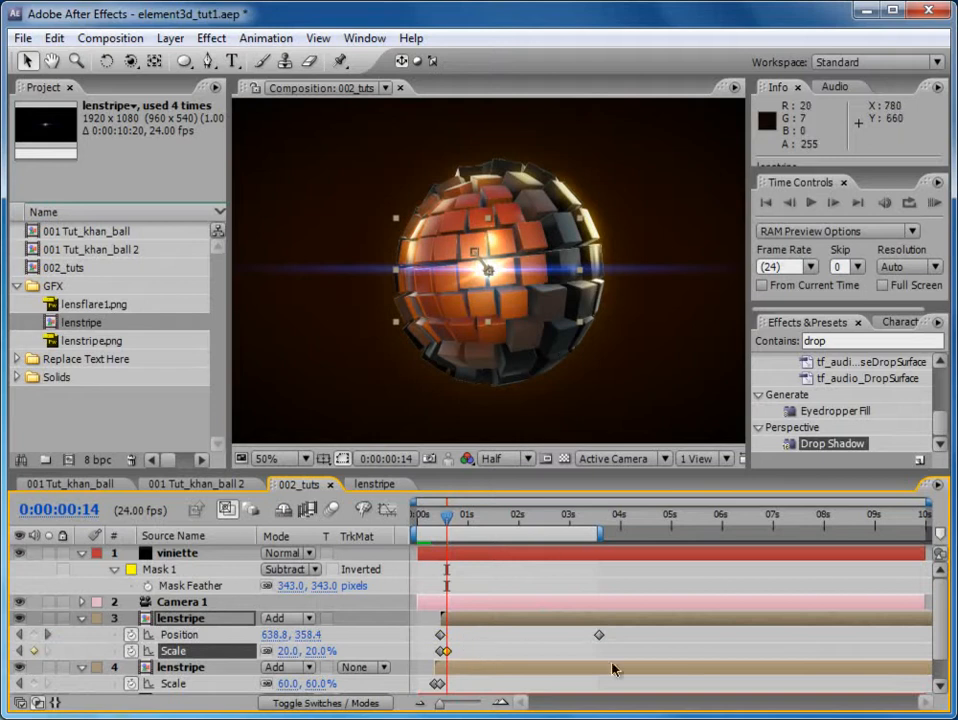
{"action": "left_click", "coordinate": [599, 636]}
{"action": "key", "text": "Delete"}
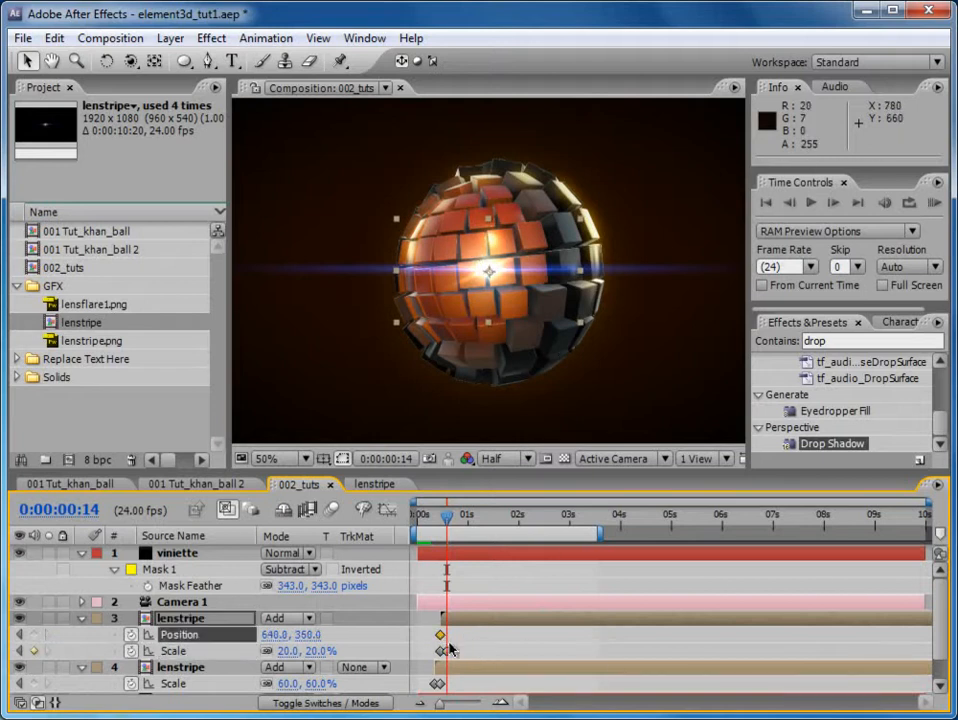
- Move the small lenstripe copy up above the main flare, to Position 640, 280
{"action": "left_click", "coordinate": [498, 622]}
{"action": "key", "text": "shift+Up"}
{"action": "key", "text": "shift+Up"}
{"action": "key", "text": "shift+Up"}
{"action": "key", "text": "shift+Up"}
{"action": "key", "text": "shift+Up"}
{"action": "key", "text": "shift+Up"}
{"action": "key", "text": "shift+Up"}
{"action": "key", "text": "shift+Up"}
{"action": "key", "text": "shift+Up"}
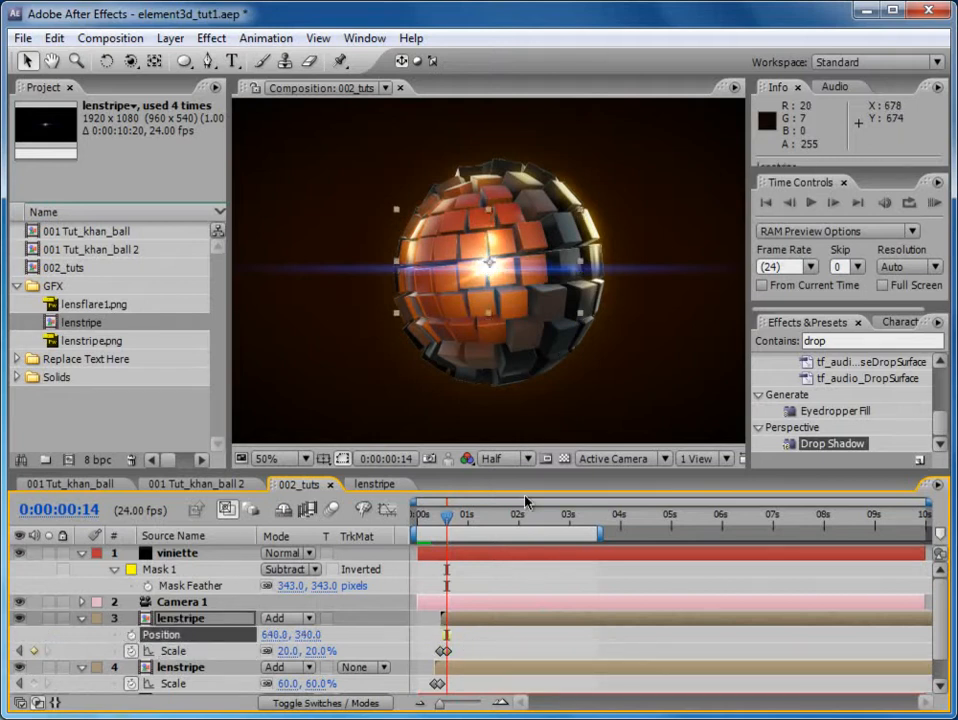
{"action": "key", "text": "shift+Down"}
{"action": "key", "text": "shift+Down"}
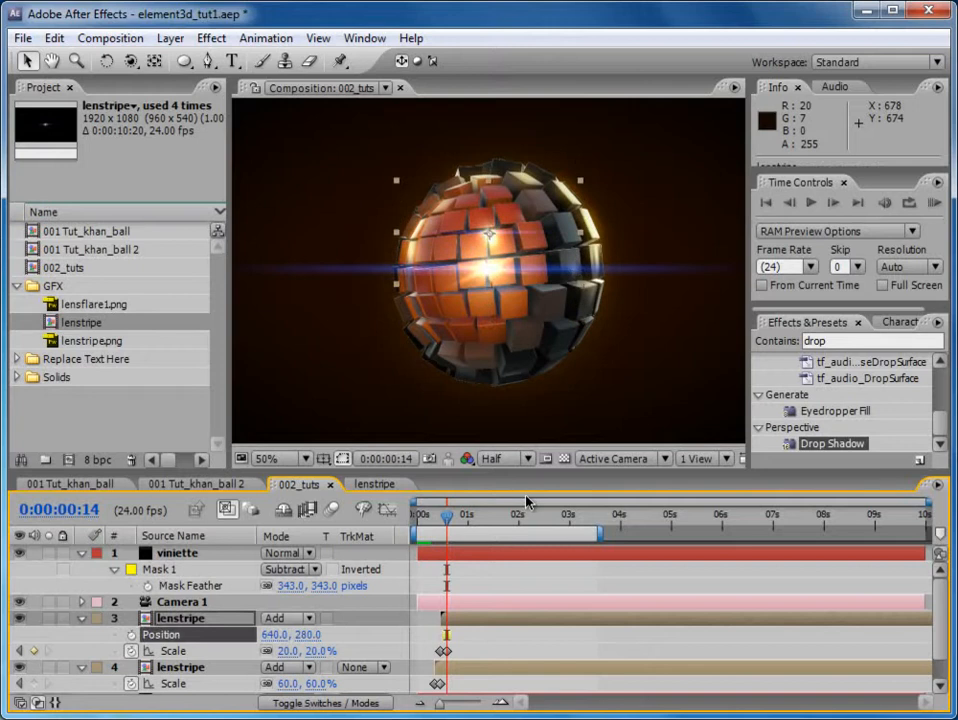
- Play back the 002_tuts composition from near its start to review the flare animation
{"action": "mouse_move", "coordinate": [433, 525]}
{"action": "left_mouse_down"}
{"action": "mouse_move", "coordinate": [568, 537]}
{"action": "mouse_move", "coordinate": [427, 538]}
{"action": "left_mouse_up"}
{"action": "key", "text": "space"}
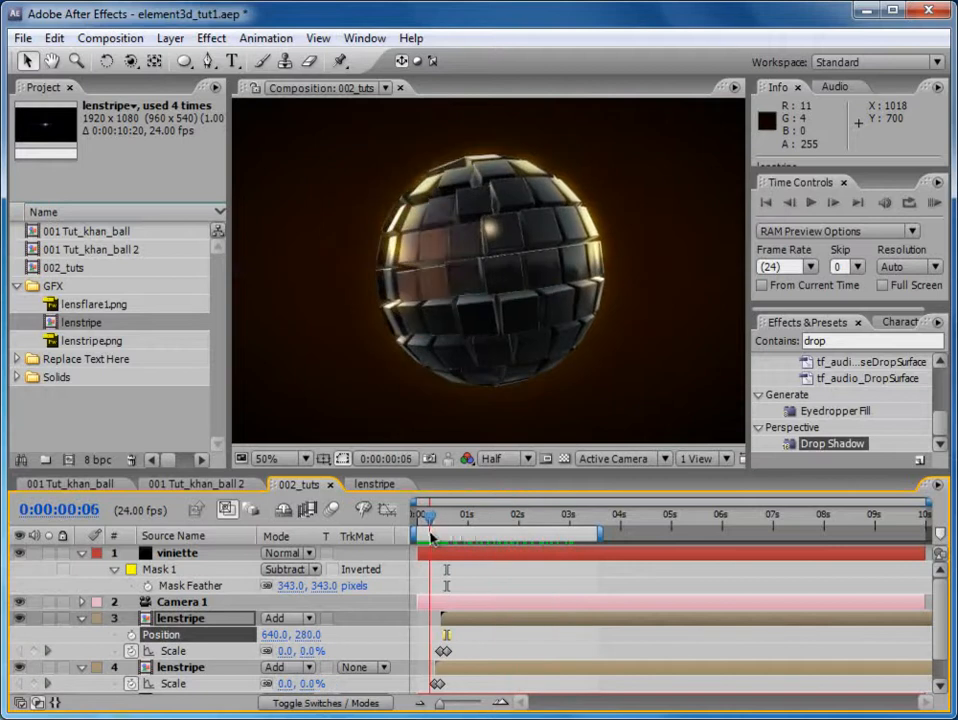
{"action": "left_click", "coordinate": [934, 203]}
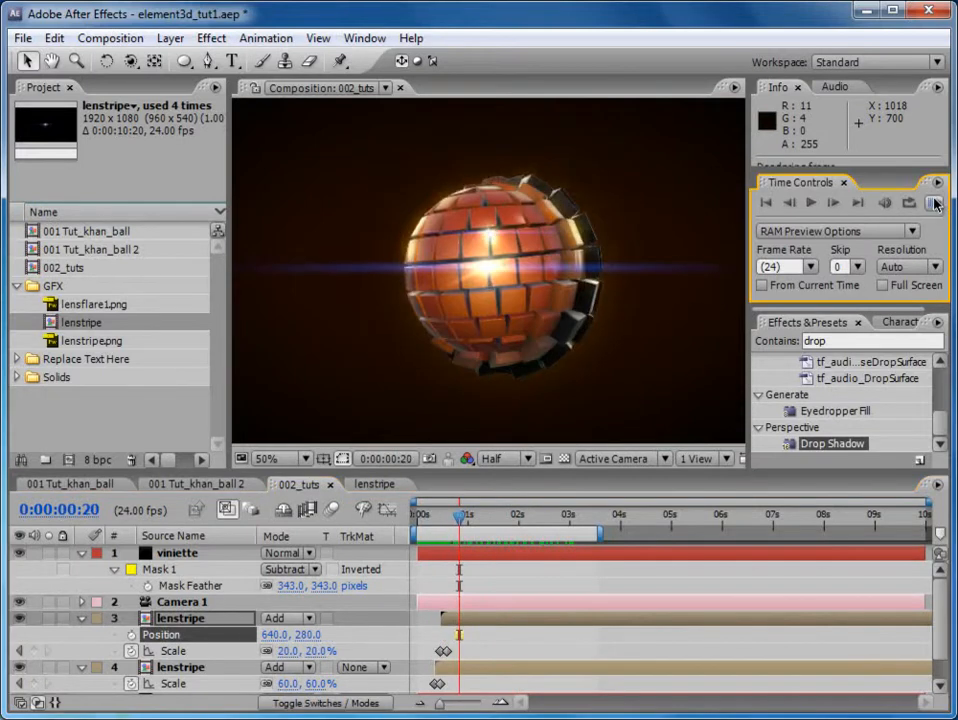
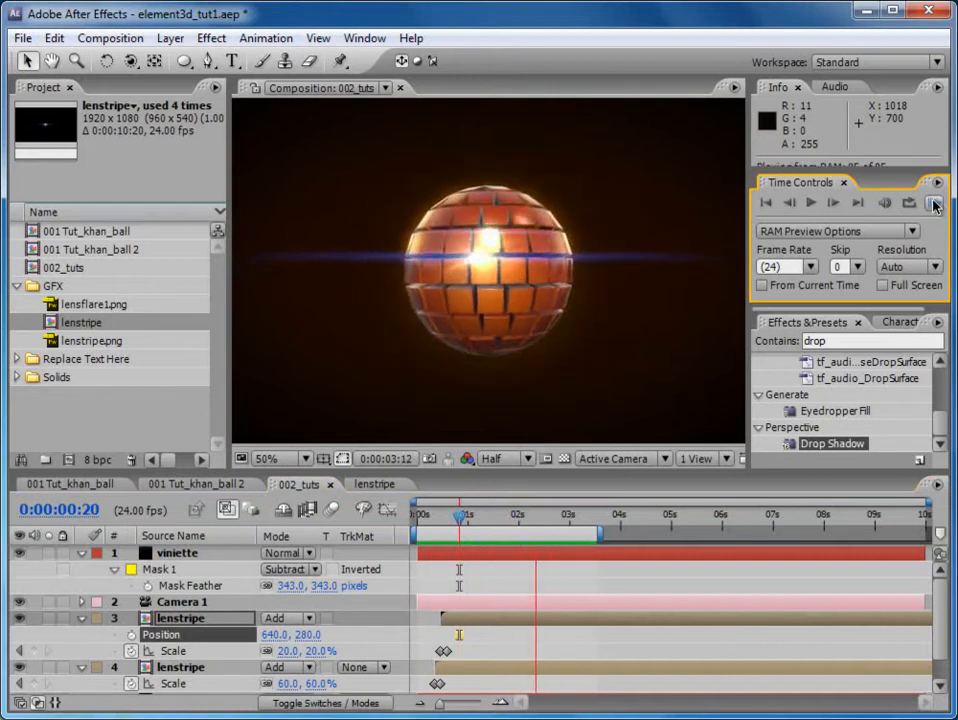
{"action": "left_click", "coordinate": [934, 205]}
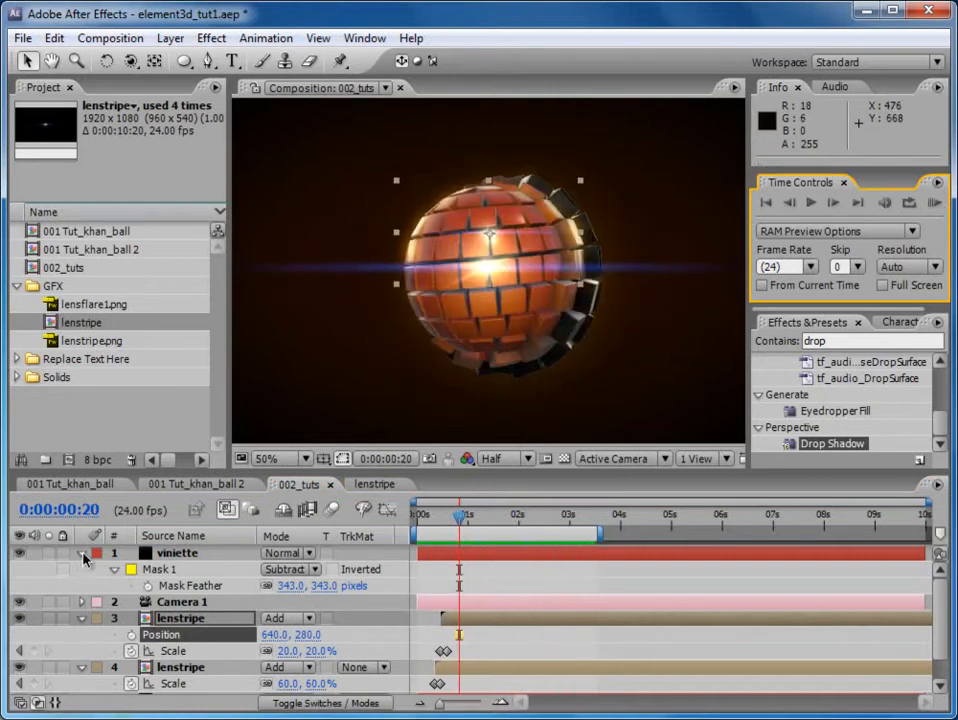
- Collapse the expanded layer properties and add a new adjustment layer above all layers in 002_tuts
{"action": "left_click", "coordinate": [82, 553]}
{"action": "left_click", "coordinate": [82, 585]}
{"action": "left_click", "coordinate": [82, 601]}
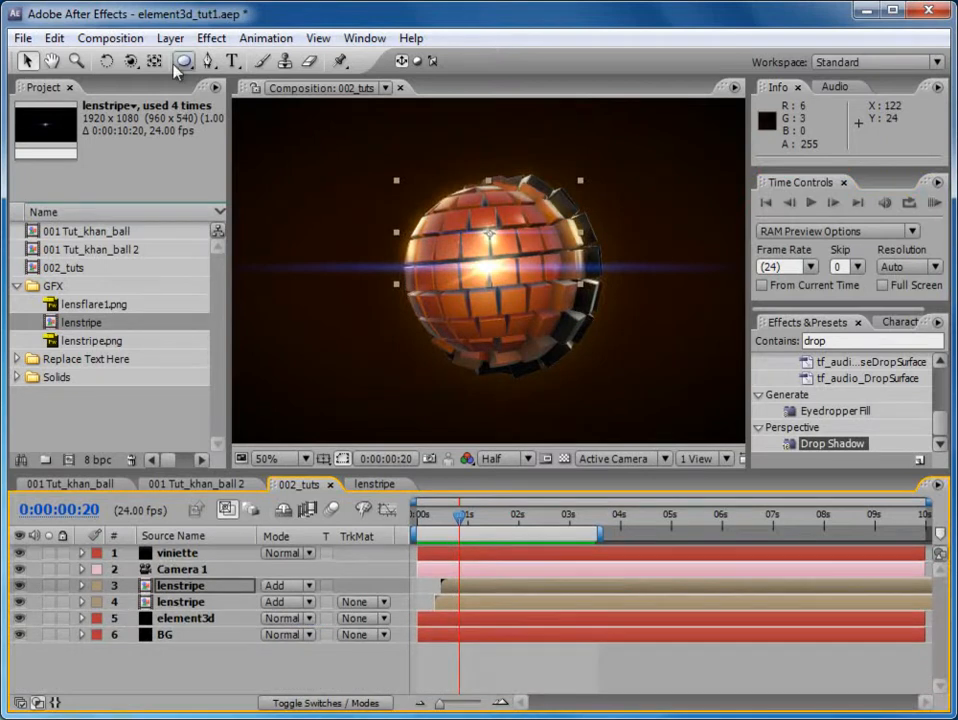
{"action": "left_click", "coordinate": [170, 38]}
{"action": "mouse_move", "coordinate": [192, 58]}
{"action": "left_click", "coordinate": [512, 188]}
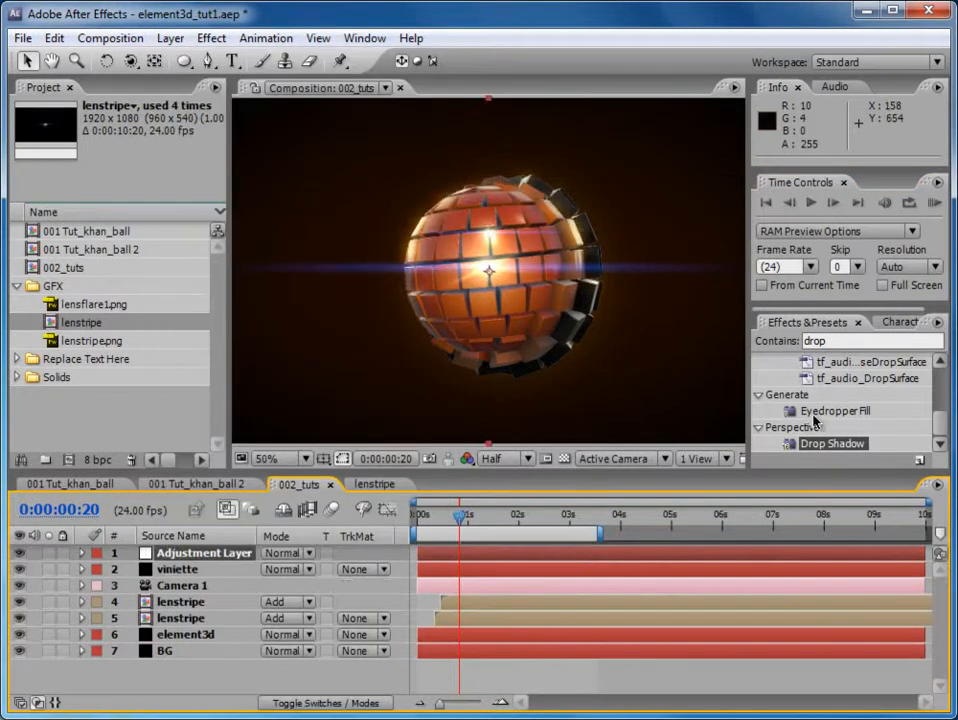
- Find the Curves effect by searching for "curve" and apply it to the adjustment layer
{"action": "left_click", "coordinate": [894, 326]}
{"action": "left_click", "coordinate": [821, 326]}
{"action": "left_click_drag", "start_coordinate": [838, 341], "coordinate": [740, 354]}
{"action": "key", "text": "BackSpace"}
{"action": "type", "text": "curve"}
{"action": "left_click_drag", "start_coordinate": [782, 428], "coordinate": [561, 552]}
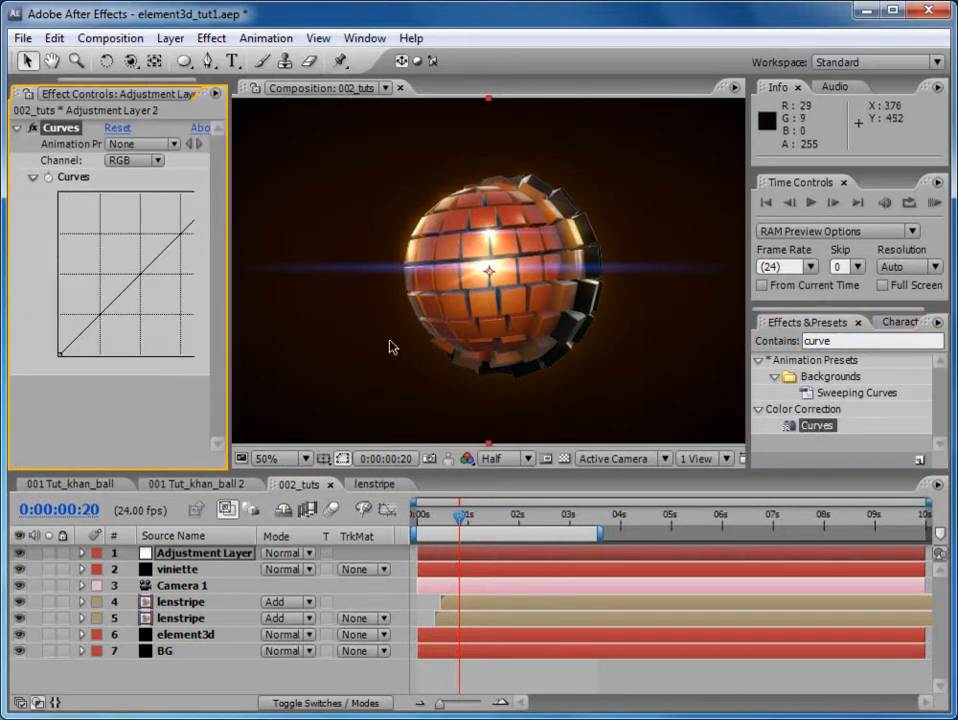
- Shape the RGB curve by anchoring the midpoint and slightly lowering the shadow region
{"action": "left_click_drag", "start_coordinate": [230, 222], "coordinate": [273, 222]}
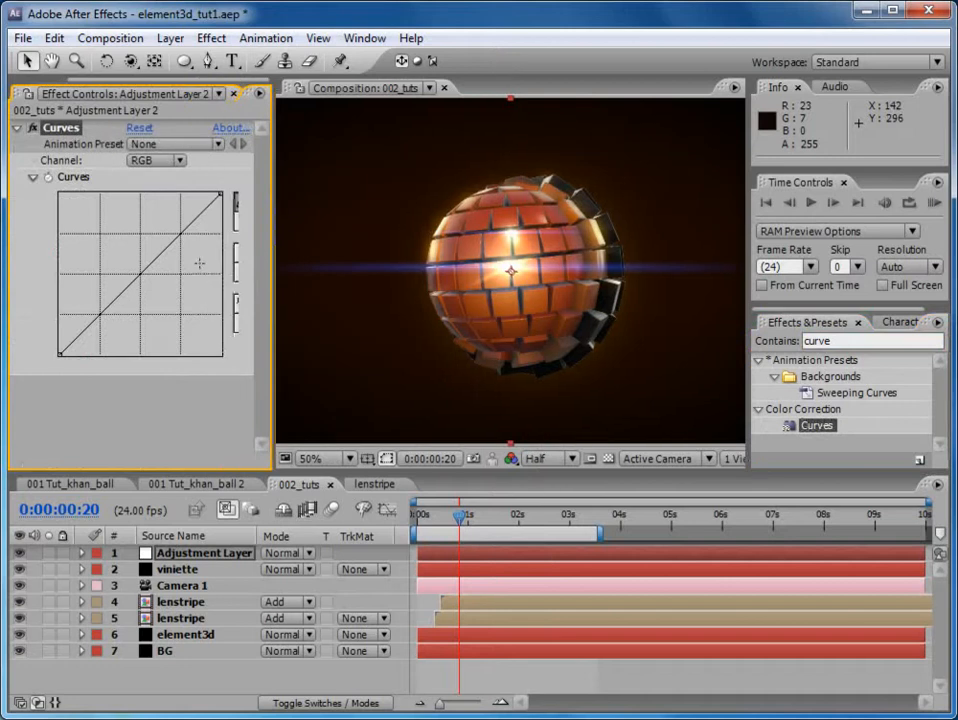
{"action": "left_click", "coordinate": [140, 273]}
{"action": "left_click_drag", "start_coordinate": [99, 315], "coordinate": [101, 320]}
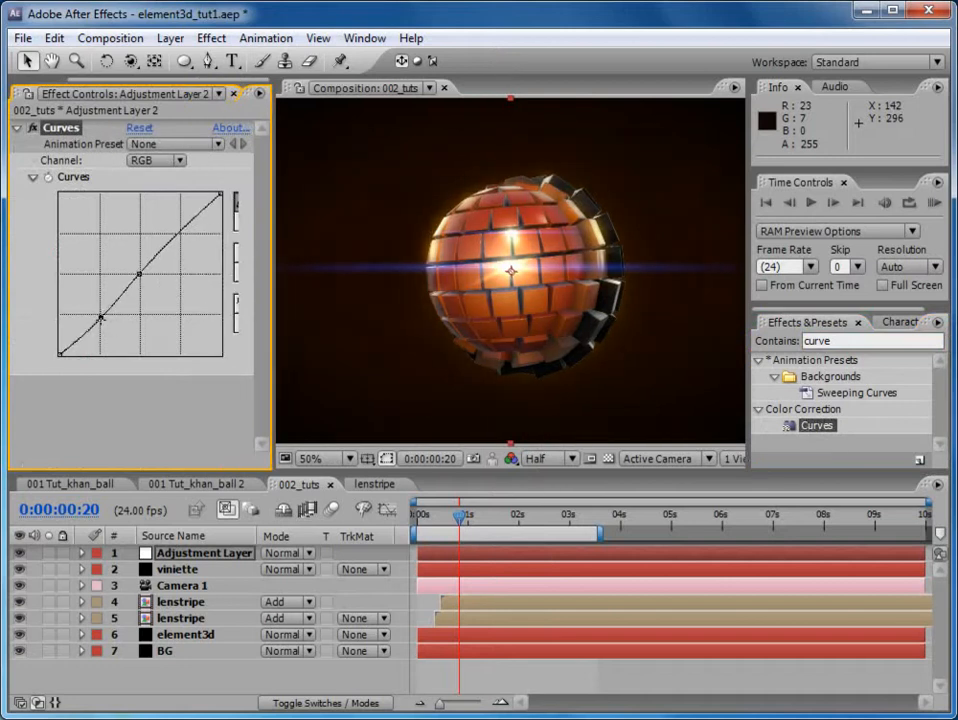
{"action": "left_click", "coordinate": [76, 342]}
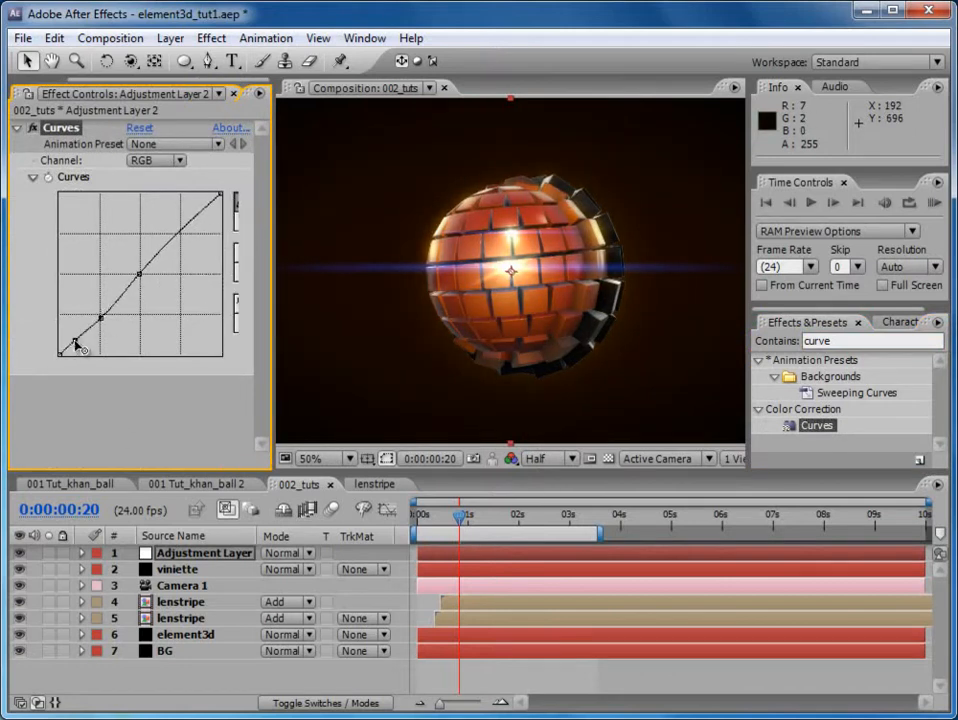
- Switch Curves to the Red channel, anchor its midpoint and slightly lower its lower quarter point
{"action": "left_click", "coordinate": [155, 162]}
{"action": "left_click", "coordinate": [170, 190]}
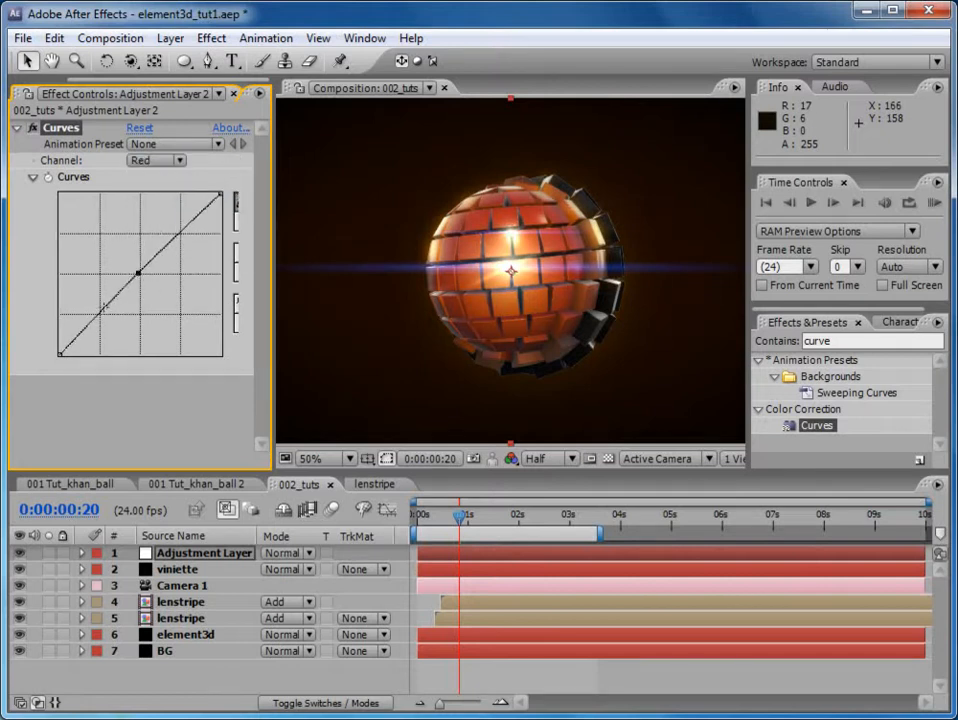
{"action": "left_click_drag", "start_coordinate": [100, 314], "coordinate": [101, 317]}
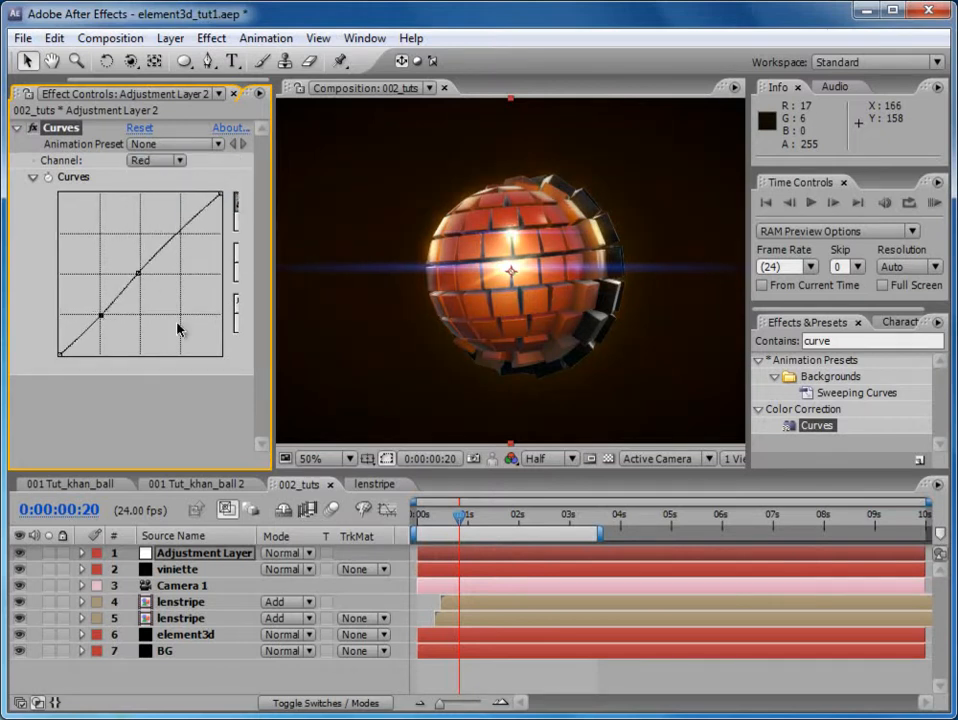
{"action": "left_click", "coordinate": [17, 129]}
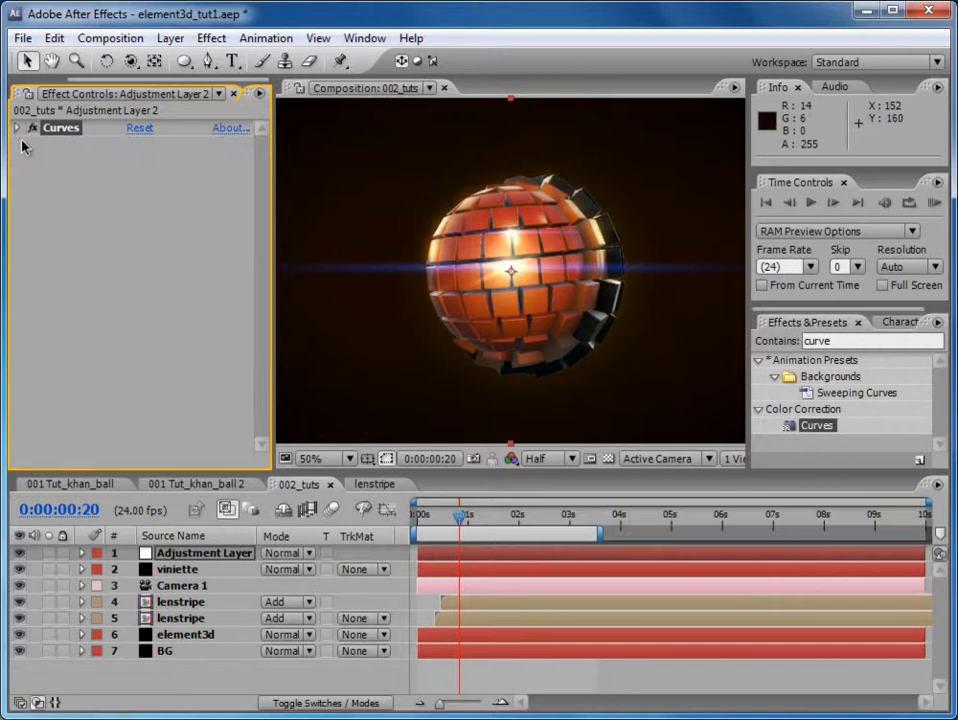
- Search the effects for "photo" and apply Photo Filter to the adjustment layer
{"action": "left_click", "coordinate": [868, 342]}
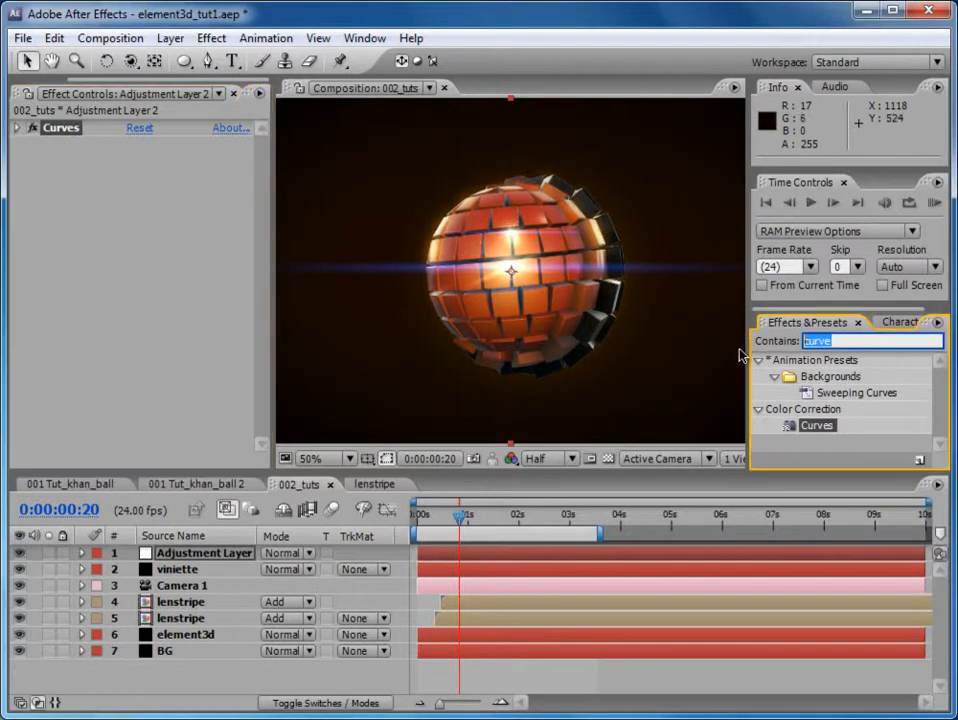
{"action": "type", "text": "photo"}
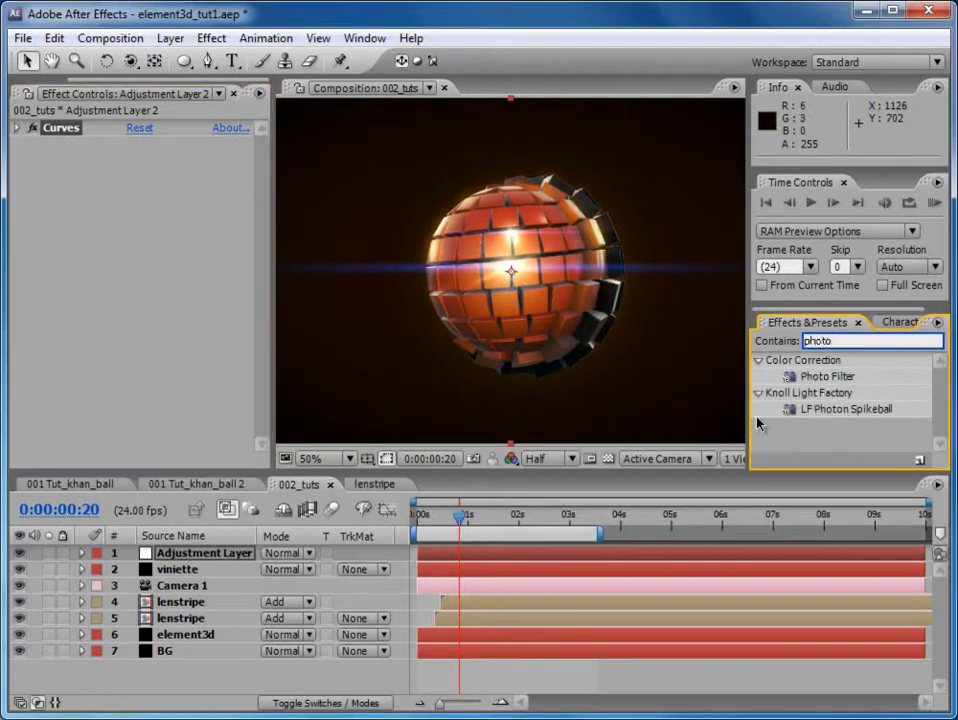
{"action": "left_click_drag", "start_coordinate": [838, 376], "coordinate": [509, 556]}
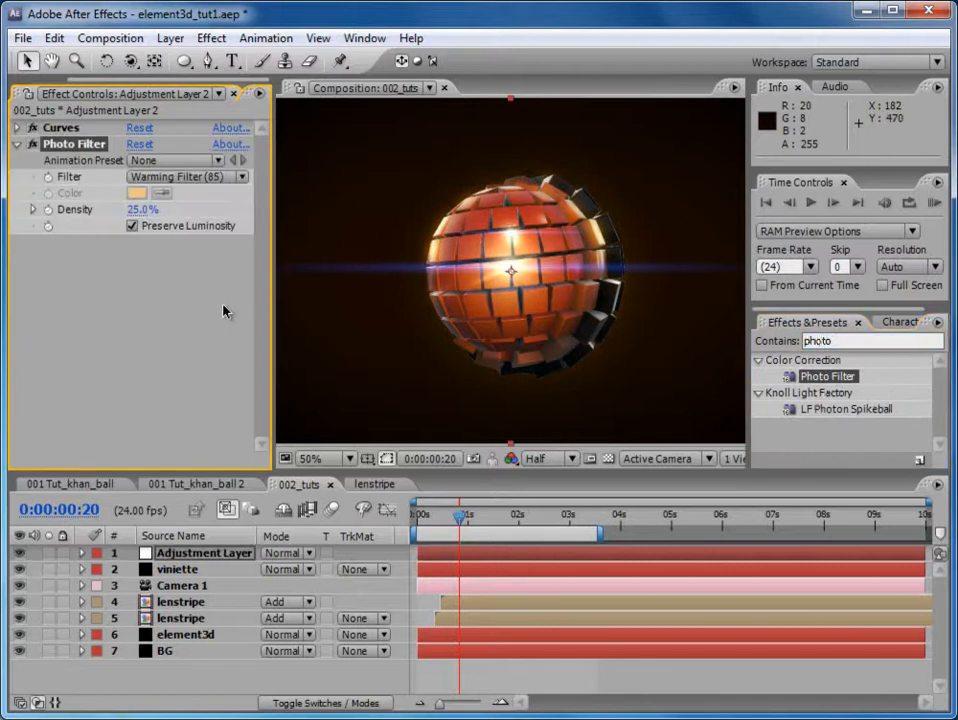
- Reset the Photo Filter settings and set its filter to Yellow
{"action": "left_click_drag", "start_coordinate": [133, 213], "coordinate": [117, 210]}
{"action": "left_click", "coordinate": [140, 147]}
{"action": "left_click", "coordinate": [150, 177]}
{"action": "left_click", "coordinate": [172, 308]}
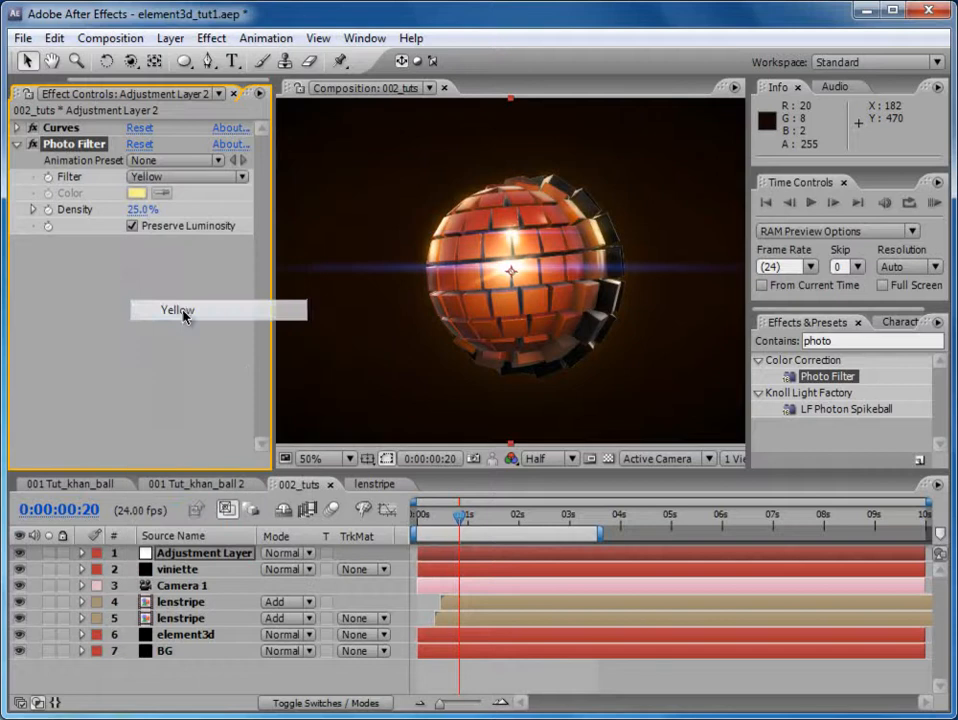
{"action": "scroll", "coordinate": [490, 345], "scroll_direction": "down", "scroll_amount": 2}
{"action": "scroll", "coordinate": [488, 342], "scroll_direction": "up", "scroll_amount": 2}
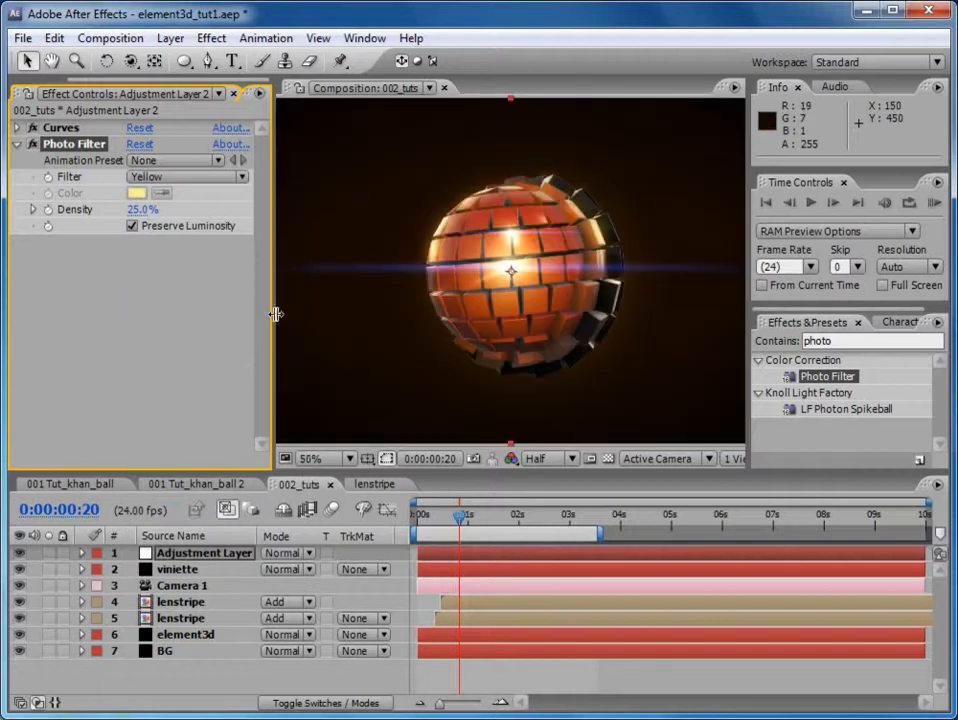
- Enlarge the composition view and run a RAM preview of the color-corrected animation
{"action": "left_click_drag", "start_coordinate": [270, 321], "coordinate": [131, 319]}
{"action": "left_click", "coordinate": [933, 204]}
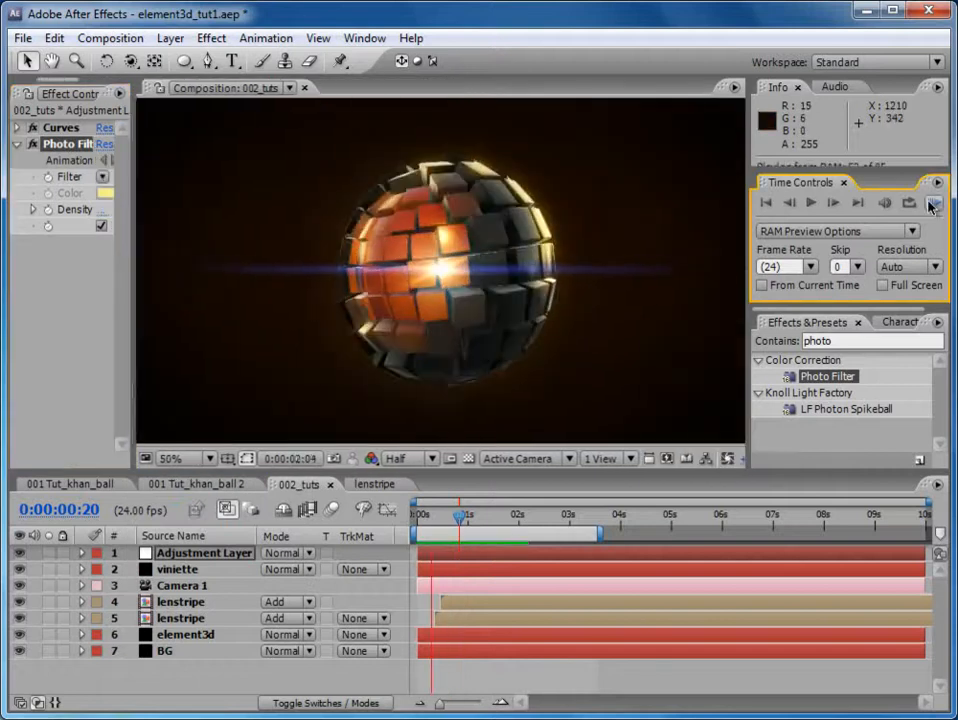
{"action": "left_click", "coordinate": [933, 204]}
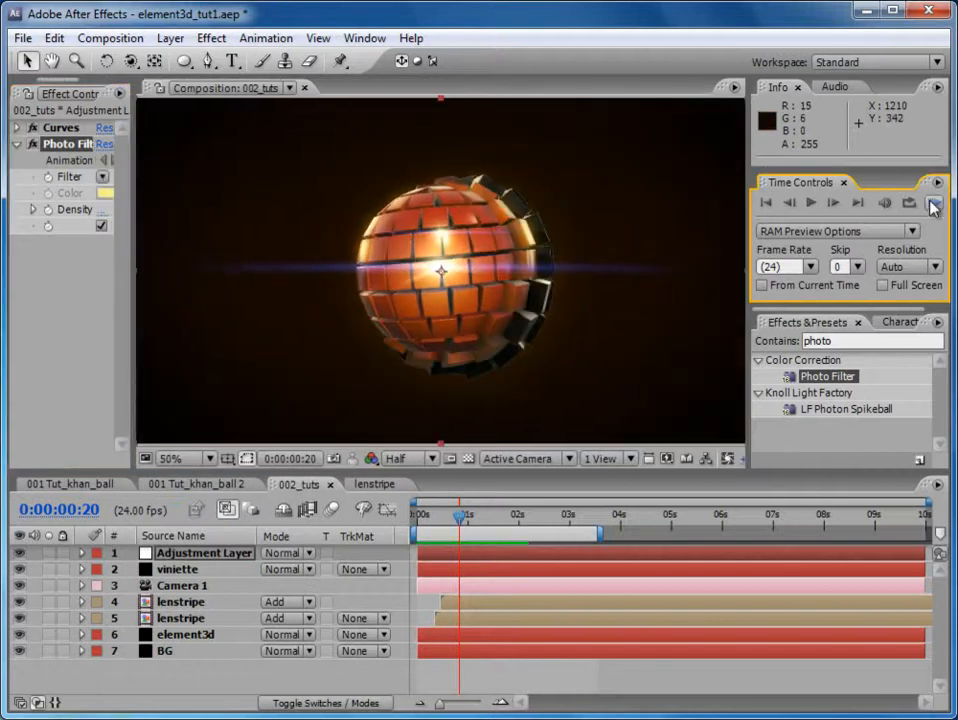
- Set the element3d layer's World Scale to 1.08 and start keyframing it at 0:00:00:00
{"action": "left_click", "coordinate": [182, 638]}
{"action": "left_click_drag", "start_coordinate": [135, 385], "coordinate": [250, 332]}
{"action": "scroll", "coordinate": [250, 332], "scroll_direction": "down", "scroll_amount": 10}
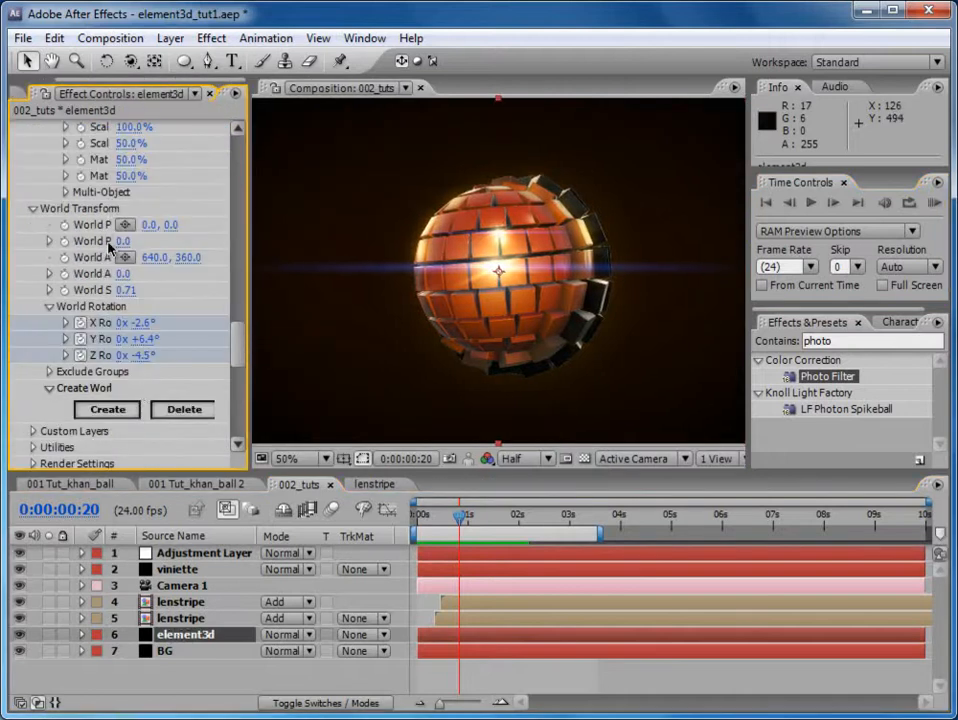
{"action": "left_click_drag", "start_coordinate": [249, 296], "coordinate": [320, 287]}
{"action": "left_click_drag", "start_coordinate": [158, 289], "coordinate": [197, 284]}
{"action": "left_click_drag", "start_coordinate": [434, 516], "coordinate": [398, 518]}
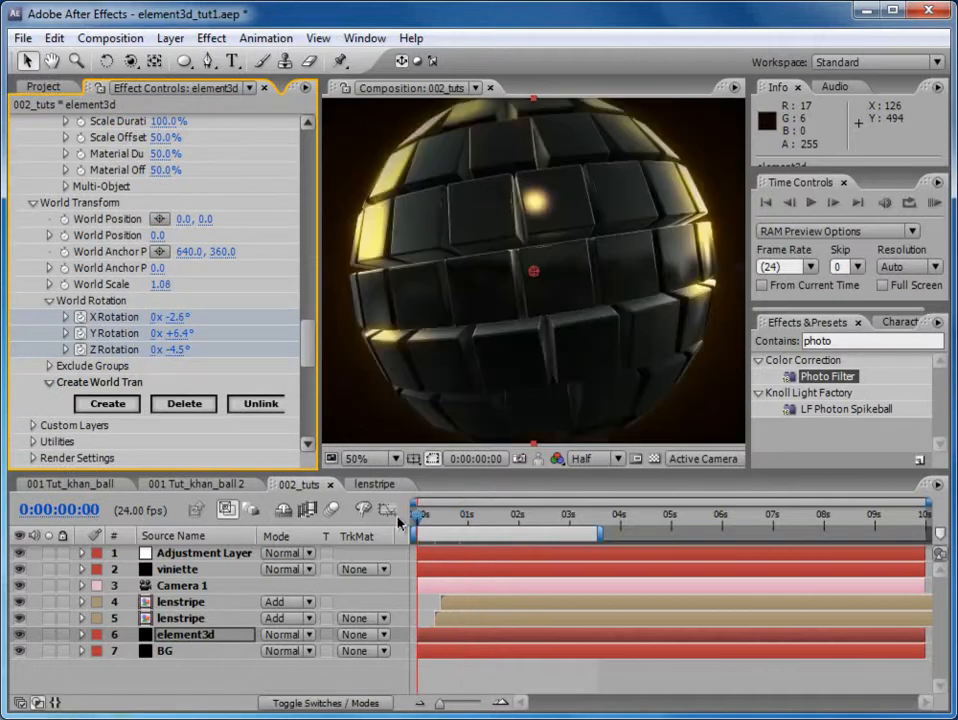
{"action": "left_click", "coordinate": [64, 285]}
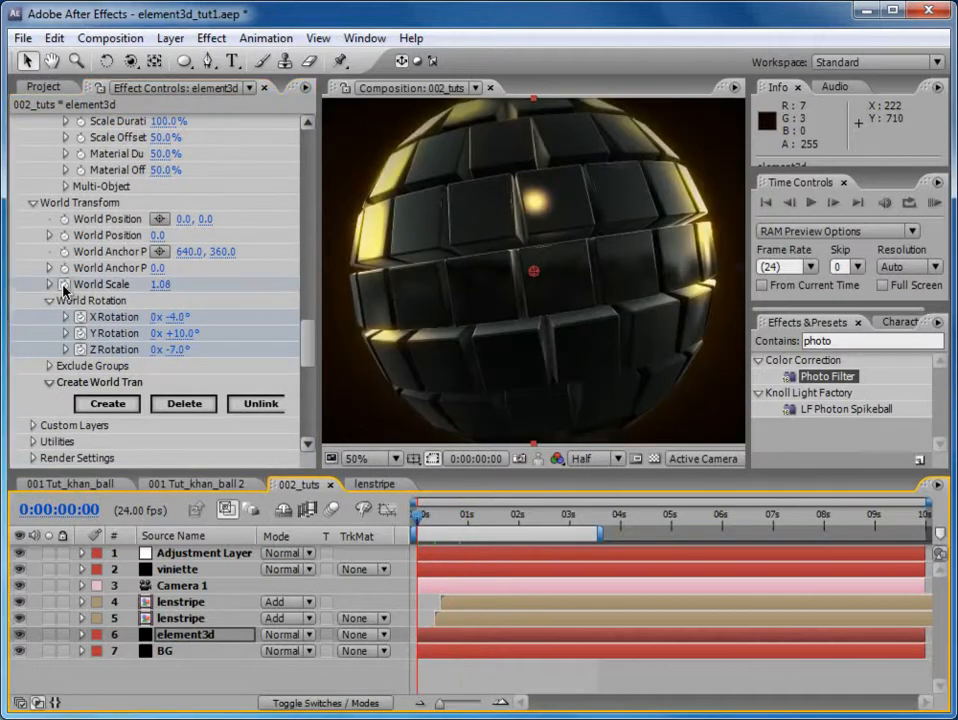
- Reveal element3d's keyframes and add a World Scale keyframe of 0.95 at 0:00:03:00
{"action": "left_click_drag", "start_coordinate": [477, 520], "coordinate": [576, 518]}
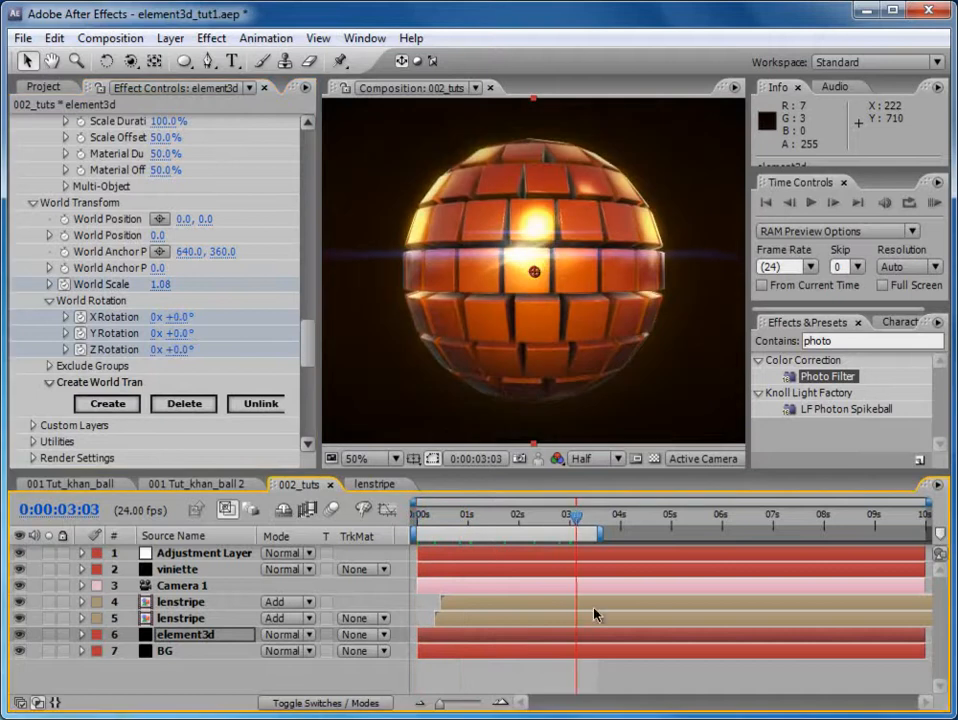
{"action": "key", "text": "u"}
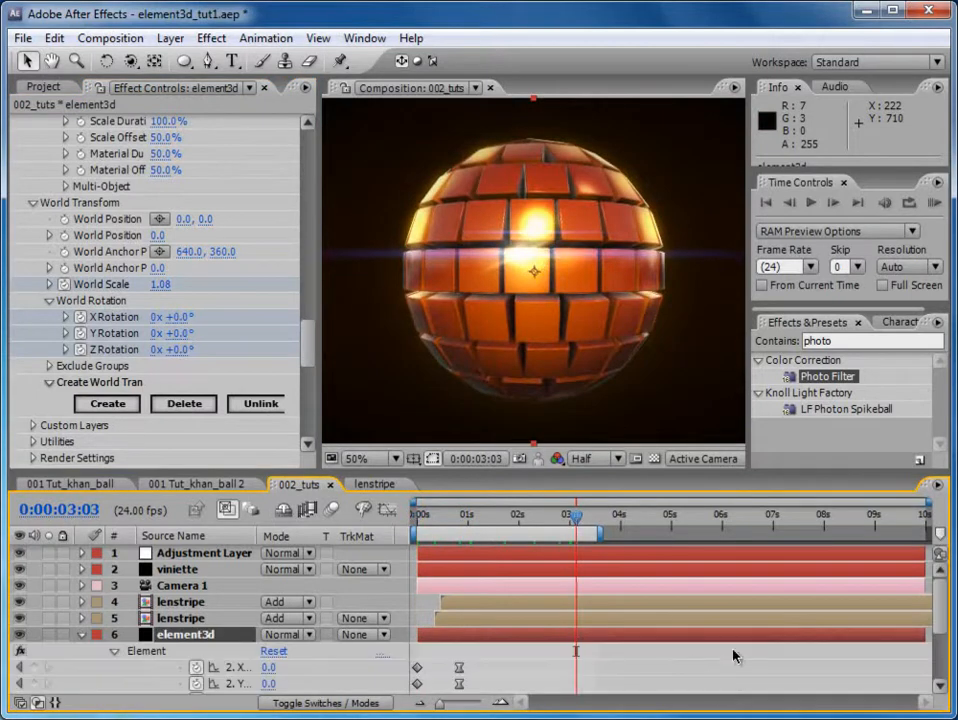
{"action": "left_click_drag", "start_coordinate": [943, 618], "coordinate": [945, 653]}
{"action": "key", "text": "j"}
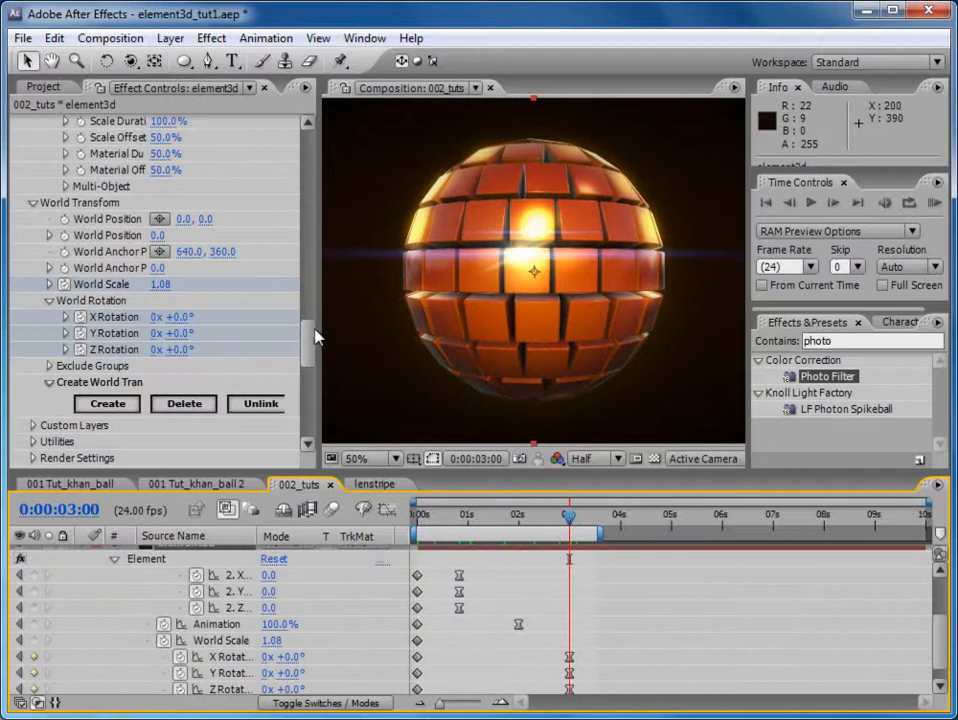
{"action": "left_click_drag", "start_coordinate": [162, 285], "coordinate": [152, 284]}
{"action": "scroll", "coordinate": [481, 252], "scroll_direction": "down", "scroll_amount": 2}
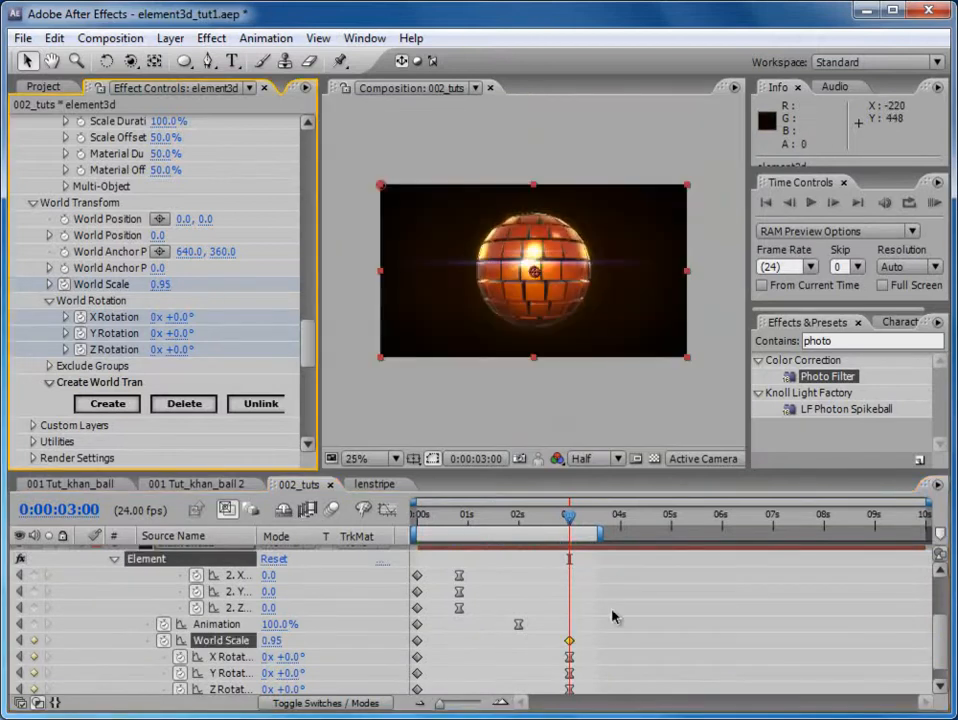
- Apply Easy Ease to the World Scale keyframe at 0:00:03:00
{"action": "right_click", "coordinate": [569, 640]}
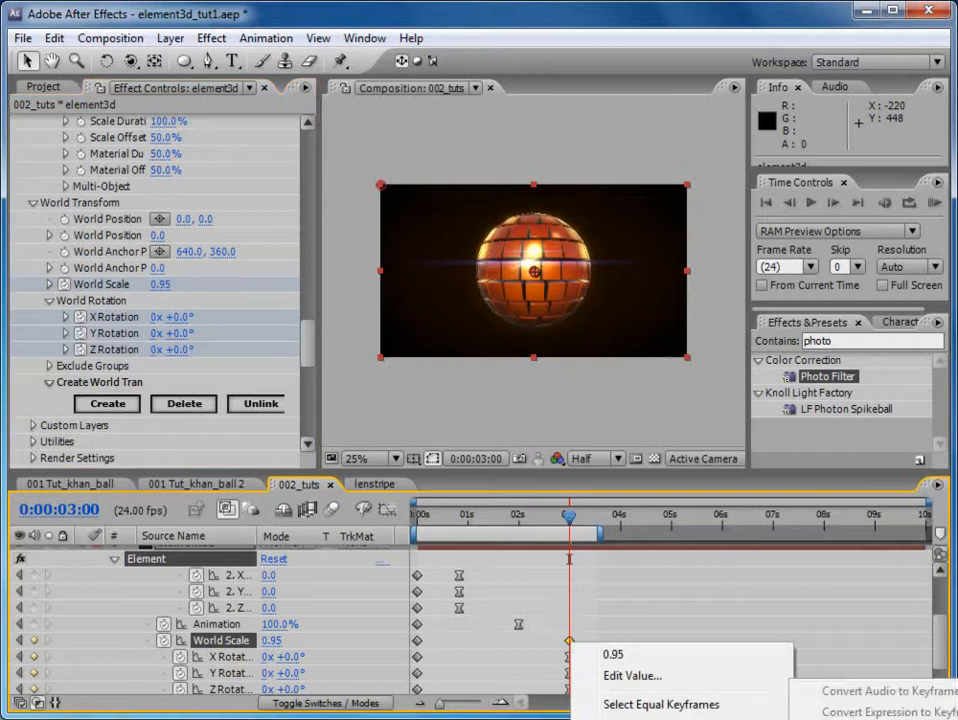
{"action": "key", "text": "F9"}
{"action": "left_click", "coordinate": [632, 447]}
- Run a RAM preview of the World Scale animation and restore the wider effect settings area
{"action": "left_click", "coordinate": [934, 203]}
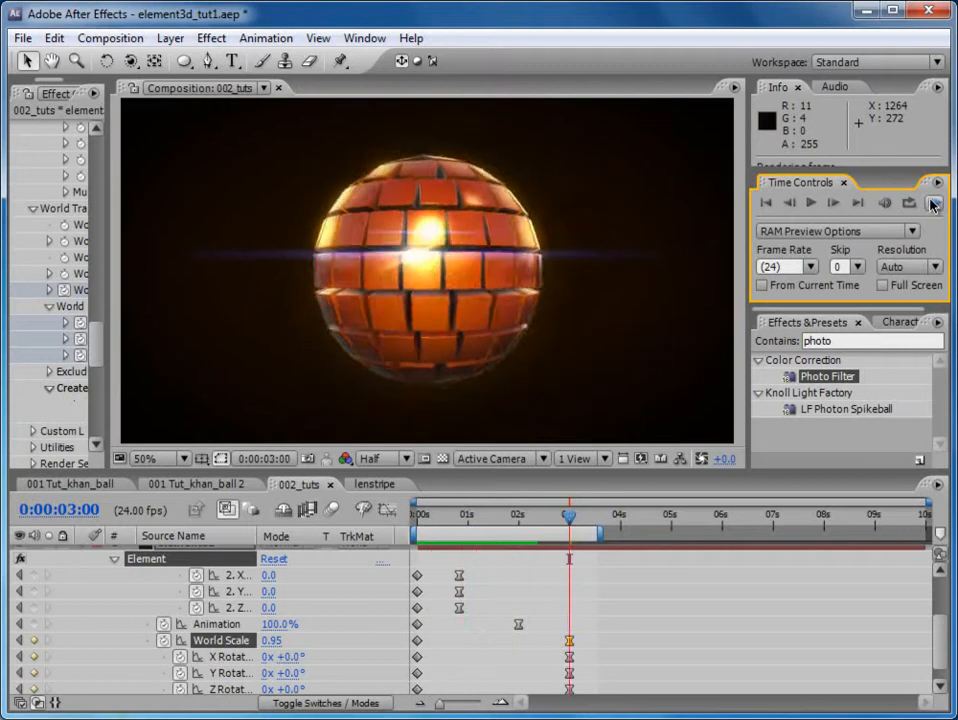
{"action": "left_click", "coordinate": [932, 204]}
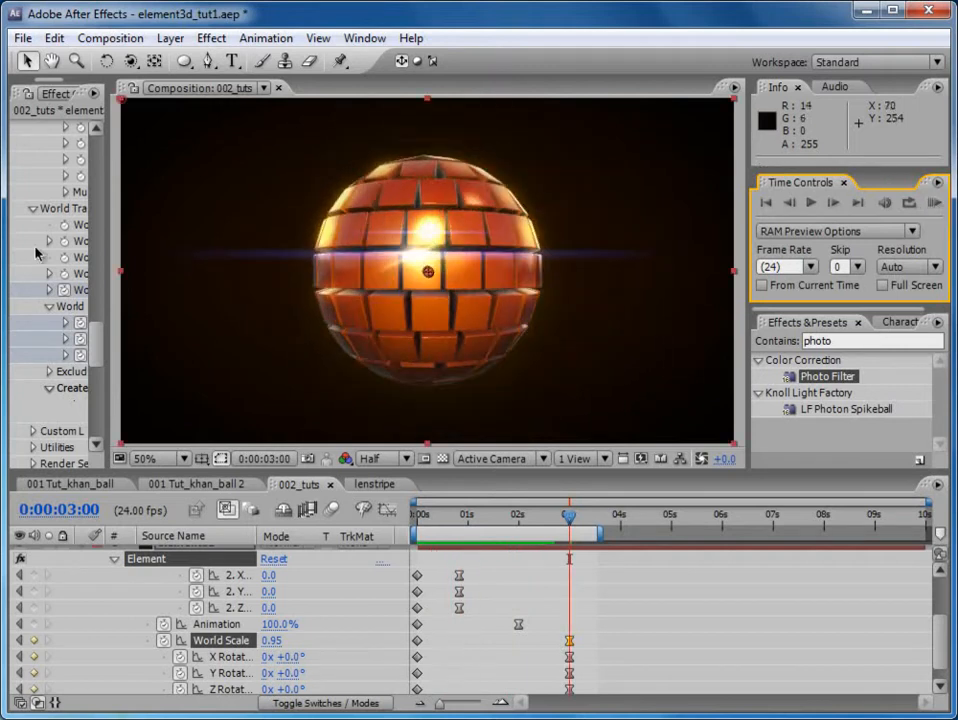
{"action": "left_click_drag", "start_coordinate": [107, 229], "coordinate": [308, 229]}
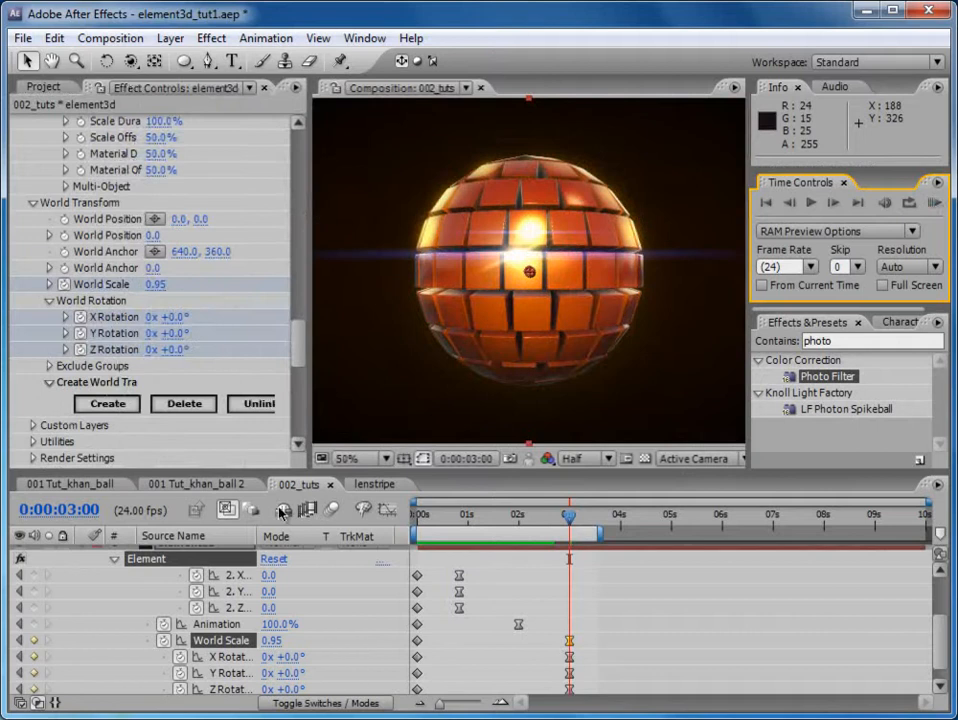
- Switch to the 001 Tut_khan_ball composition and scrub its opening frames as a reference
{"action": "left_click", "coordinate": [70, 484]}
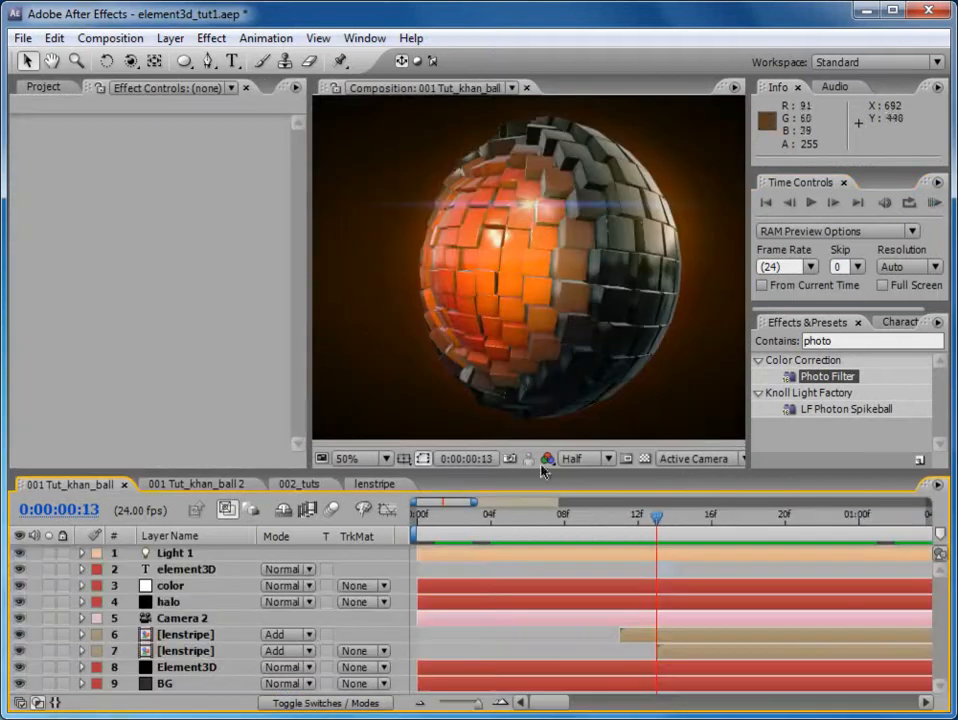
{"action": "left_click", "coordinate": [453, 515]}
{"action": "left_click_drag", "start_coordinate": [466, 525], "coordinate": [565, 588]}
- Return to the 002_tuts composition, zoom its view to 25% and select it among the project items
{"action": "left_click", "coordinate": [43, 87]}
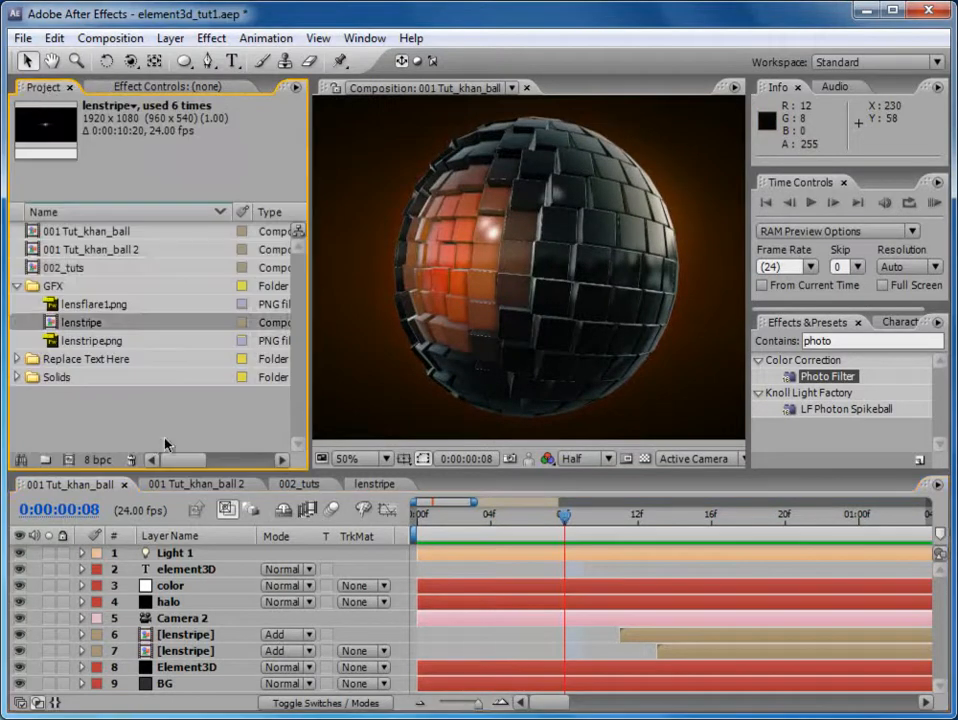
{"action": "double_click", "coordinate": [63, 271]}
{"action": "left_click_drag", "start_coordinate": [310, 278], "coordinate": [243, 260]}
{"action": "key", "text": "comma"}
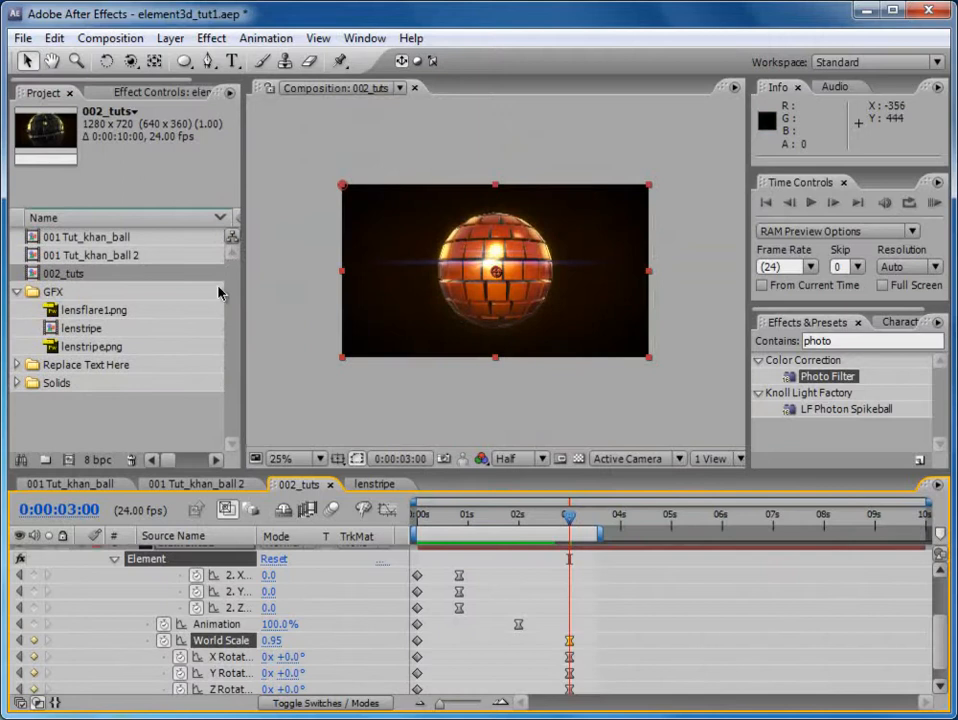
{"action": "left_click", "coordinate": [80, 277]}
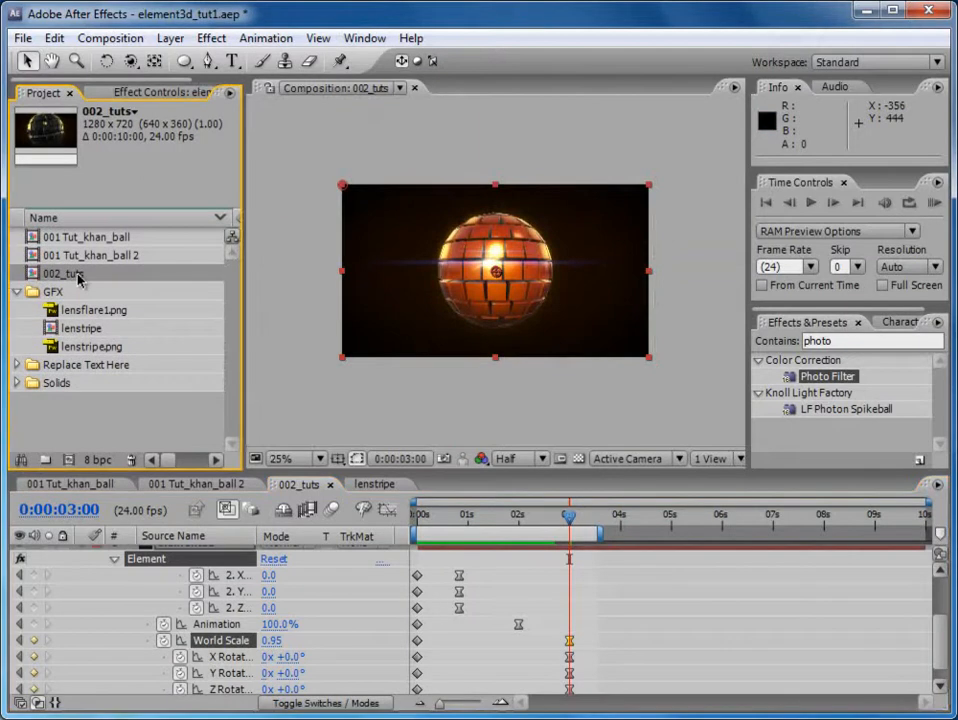
- Duplicate the 002_tuts composition, open the copy and collapse the element3d layer's properties
{"action": "left_click", "coordinate": [59, 41]}
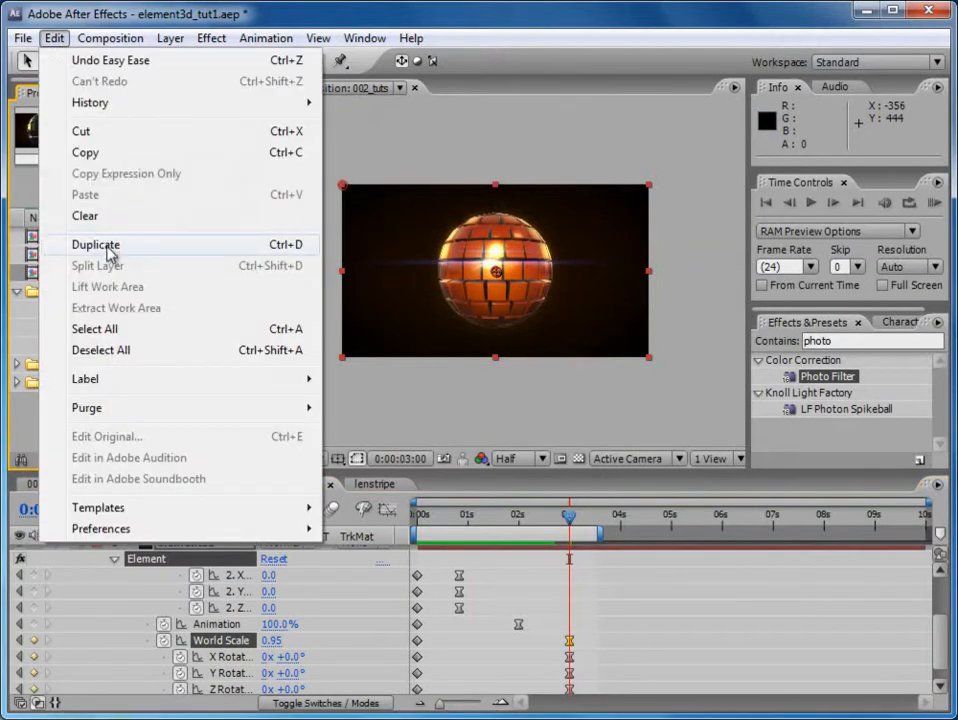
{"action": "left_click", "coordinate": [108, 247]}
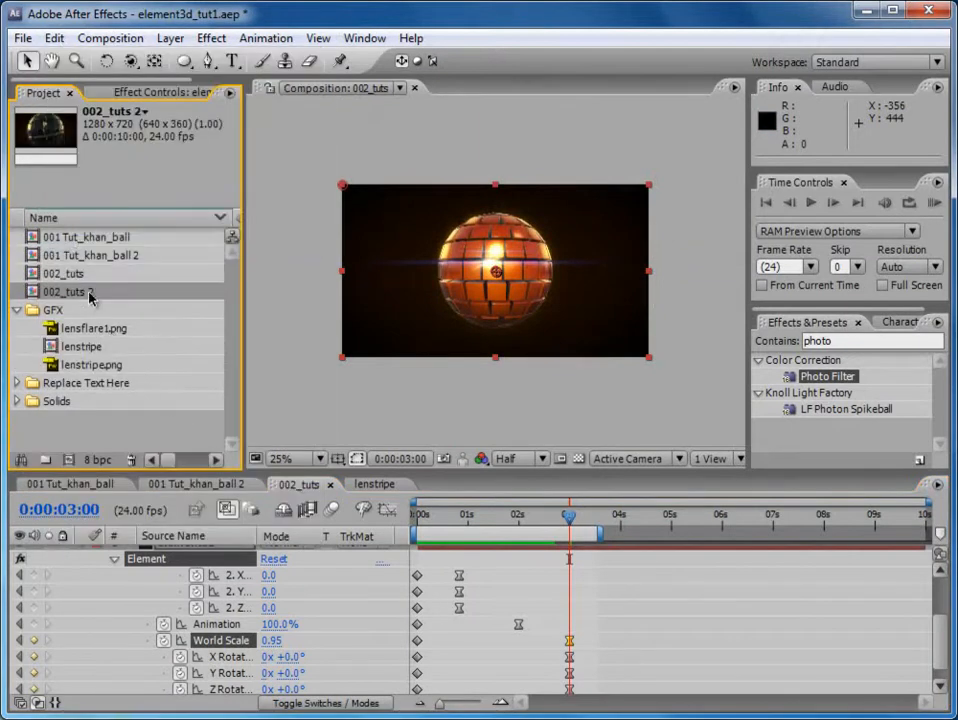
{"action": "double_click", "coordinate": [89, 293]}
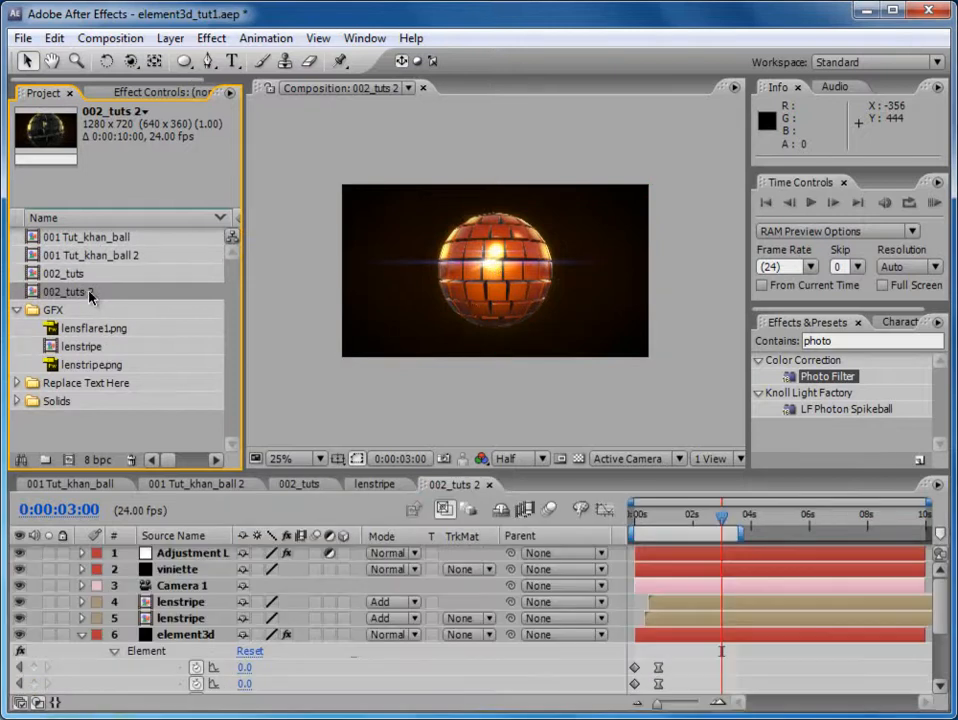
{"action": "scroll", "coordinate": [466, 306], "scroll_direction": "up", "scroll_amount": 2}
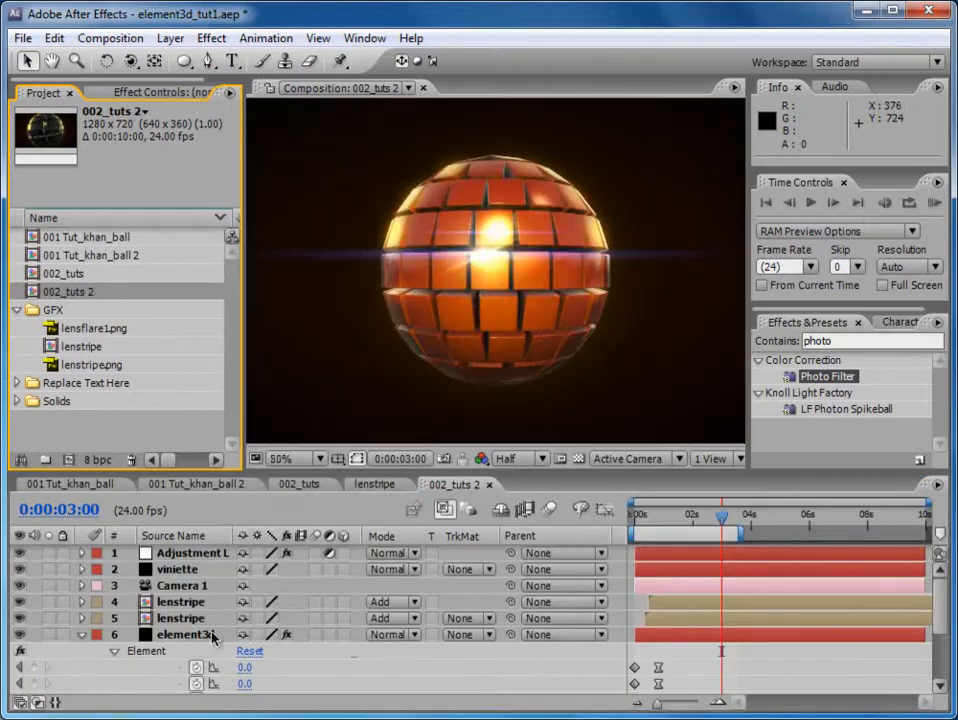
{"action": "left_click", "coordinate": [81, 635]}
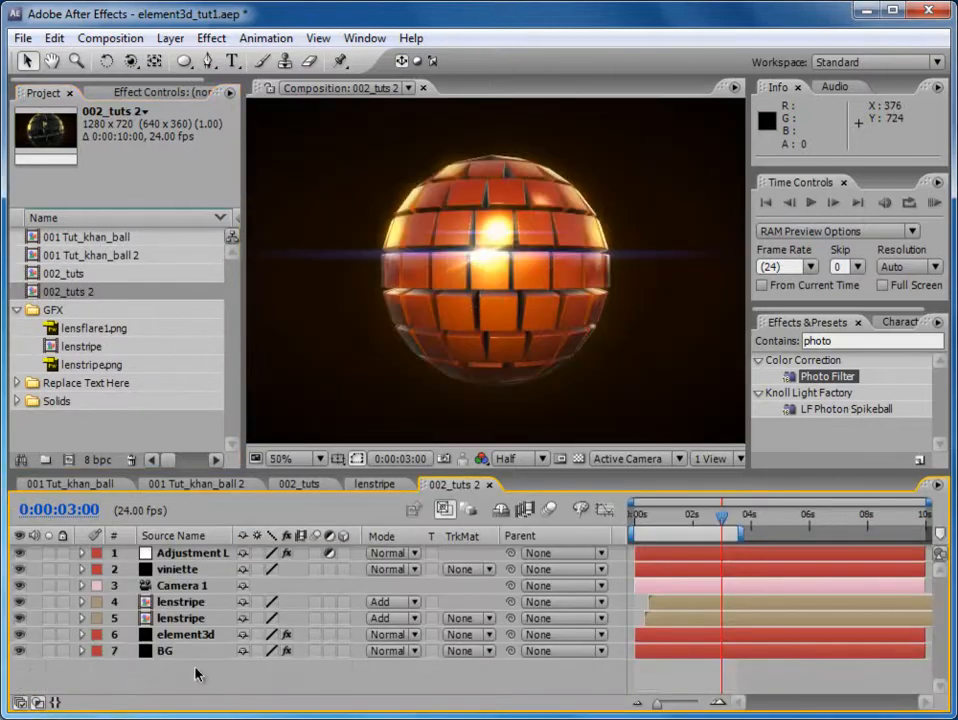
- Hide the adjustment, viniette and both lenstripe layers, and disable Glow and Drop Shadow on the element3d layer
{"action": "left_click_drag", "start_coordinate": [21, 569], "coordinate": [22, 555]}
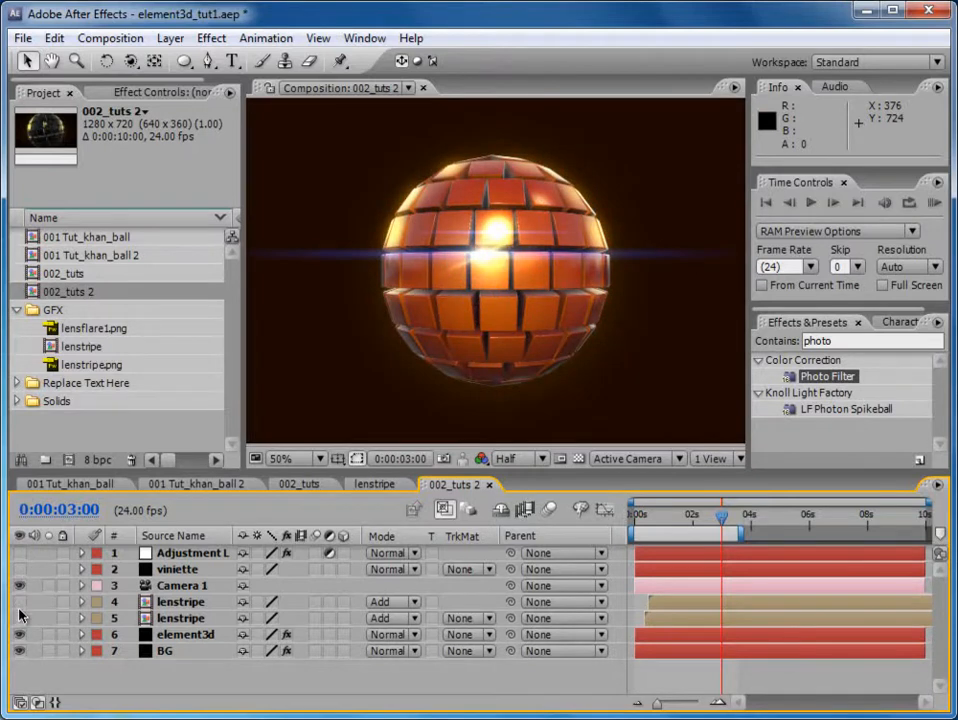
{"action": "left_click_drag", "start_coordinate": [19, 618], "coordinate": [19, 602]}
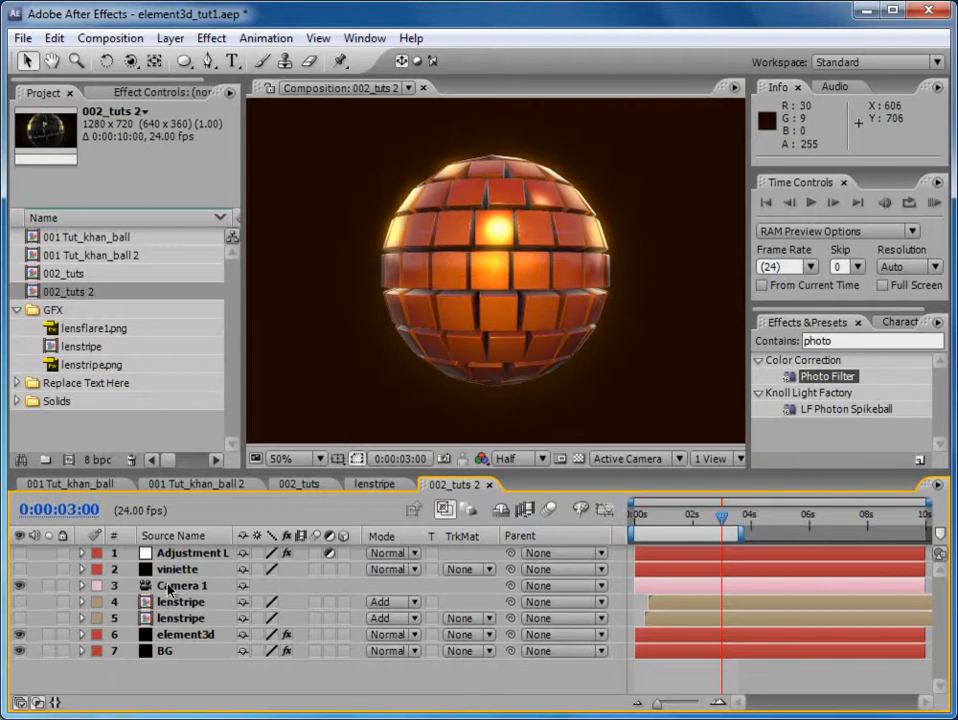
{"action": "left_click", "coordinate": [183, 645]}
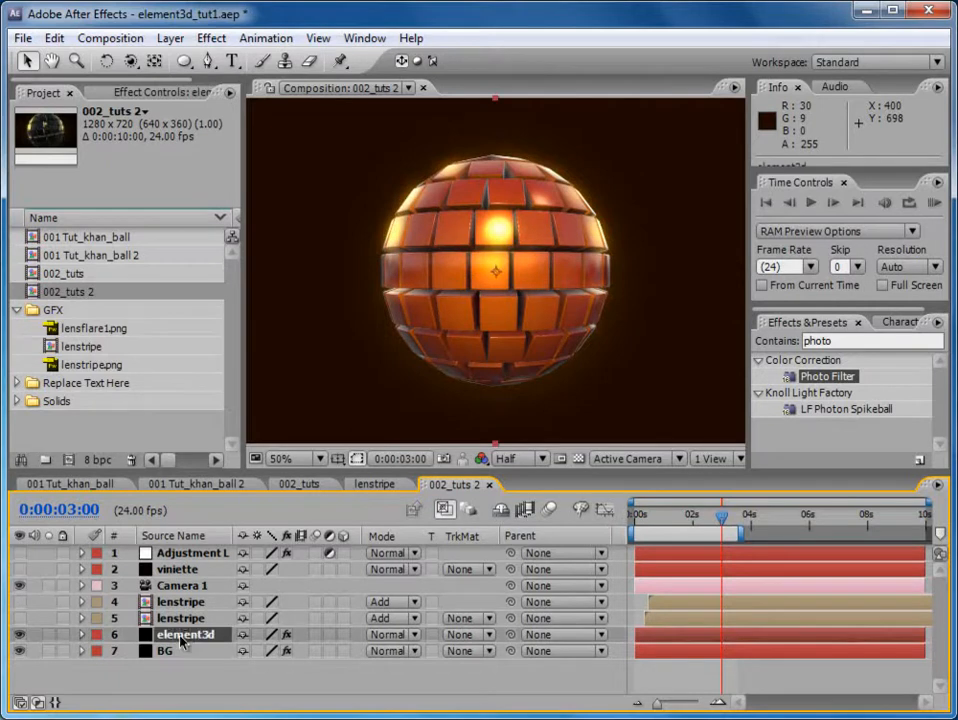
{"action": "key", "text": "e"}
{"action": "left_click_drag", "start_coordinate": [22, 684], "coordinate": [21, 667]}
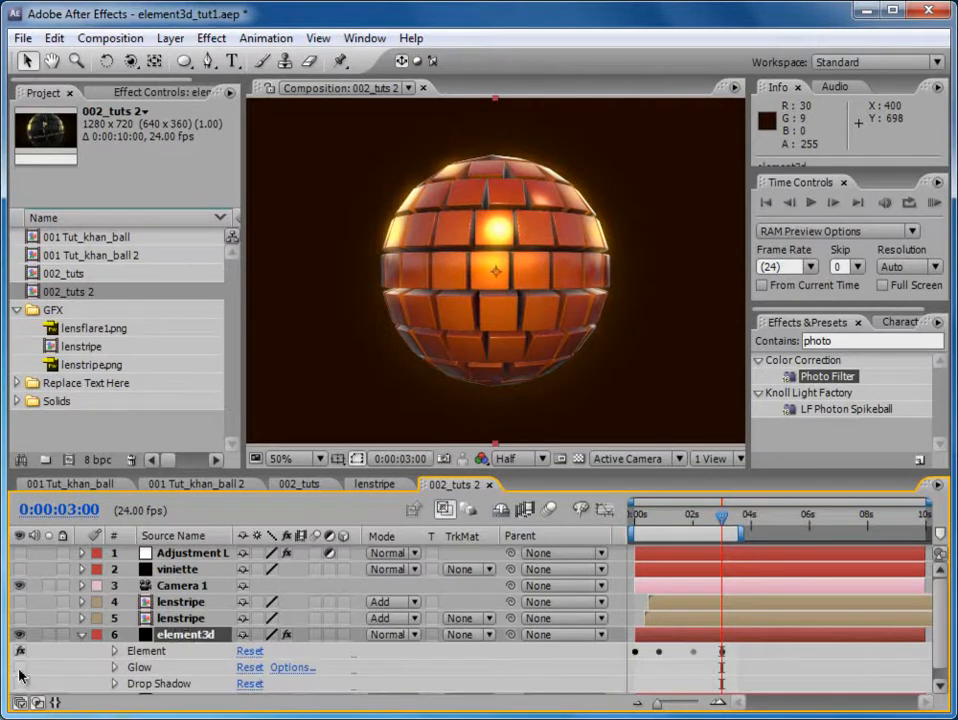
{"action": "scroll", "coordinate": [567, 327], "scroll_direction": "down", "scroll_amount": 1}
{"action": "scroll", "coordinate": [567, 327], "scroll_direction": "up", "scroll_amount": 1}
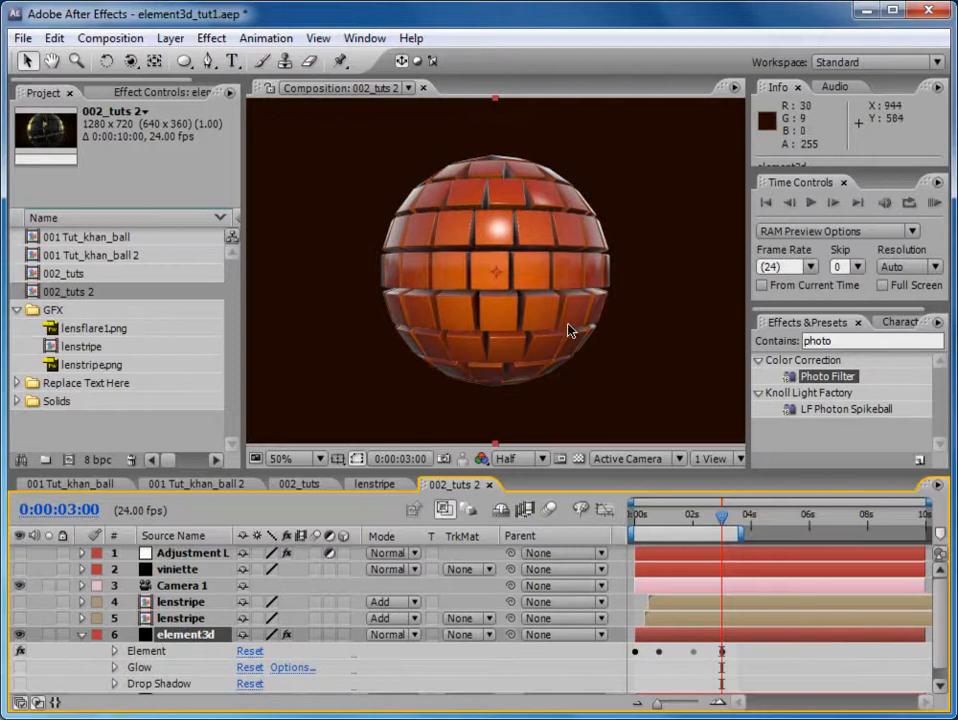
- Reveal element3d's keyframed properties, enlarge the composition view and scrub the ball animation to 0:00:01:18
{"action": "left_click_drag", "start_coordinate": [243, 240], "coordinate": [226, 240]}
{"action": "scroll", "coordinate": [391, 255], "scroll_direction": "down", "scroll_amount": 1}
{"action": "scroll", "coordinate": [391, 255], "scroll_direction": "up", "scroll_amount": 1}
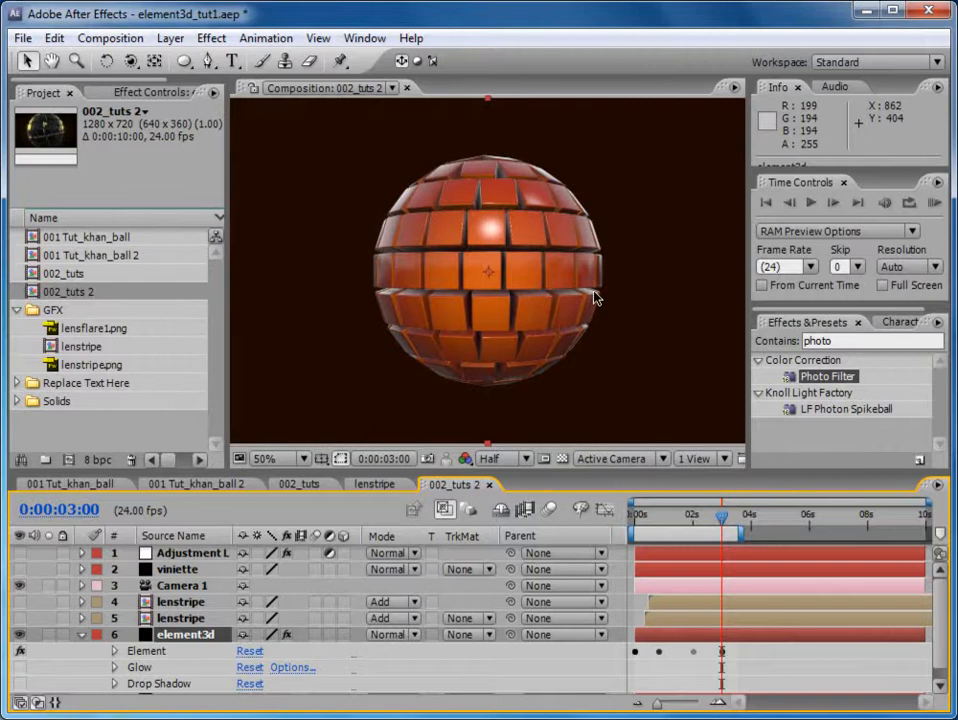
{"action": "left_click_drag", "start_coordinate": [640, 515], "coordinate": [692, 518]}
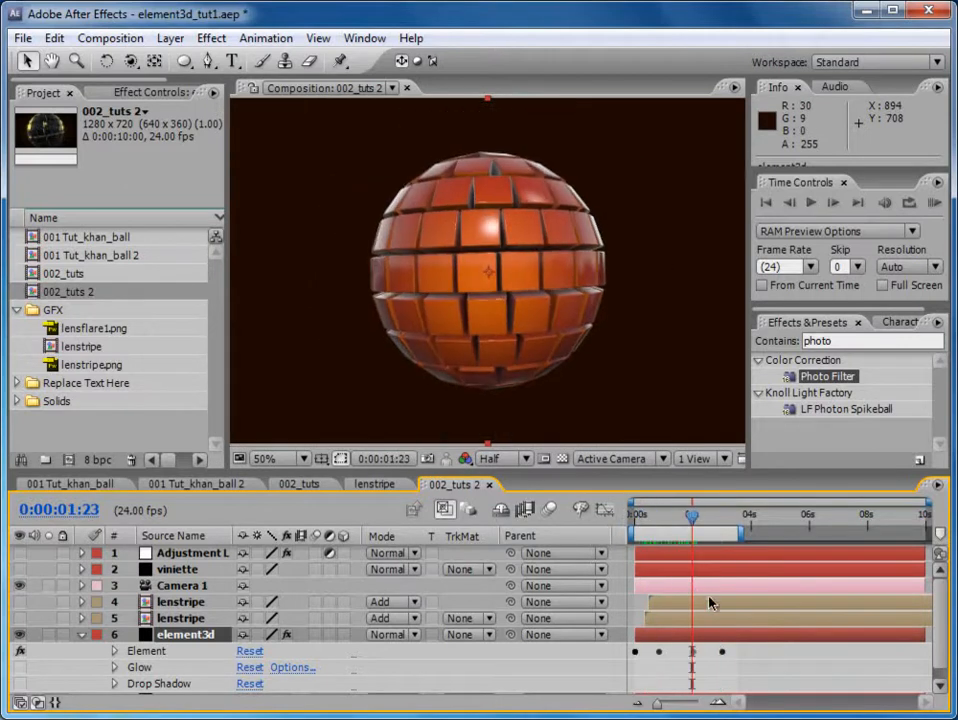
{"action": "key", "text": "u"}
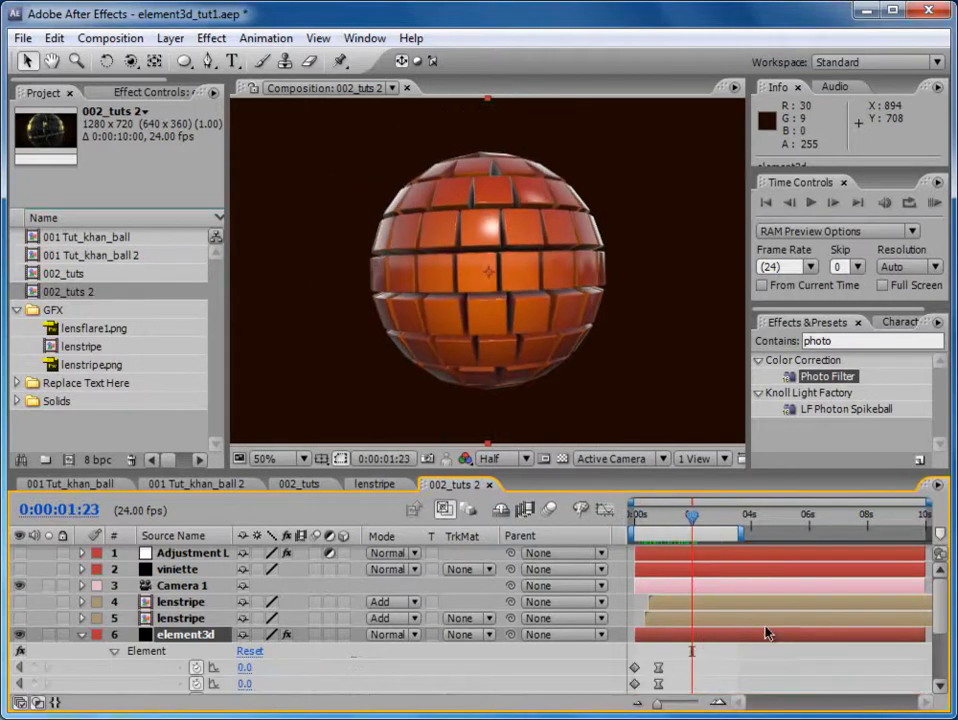
{"action": "left_click_drag", "start_coordinate": [717, 471], "coordinate": [719, 424]}
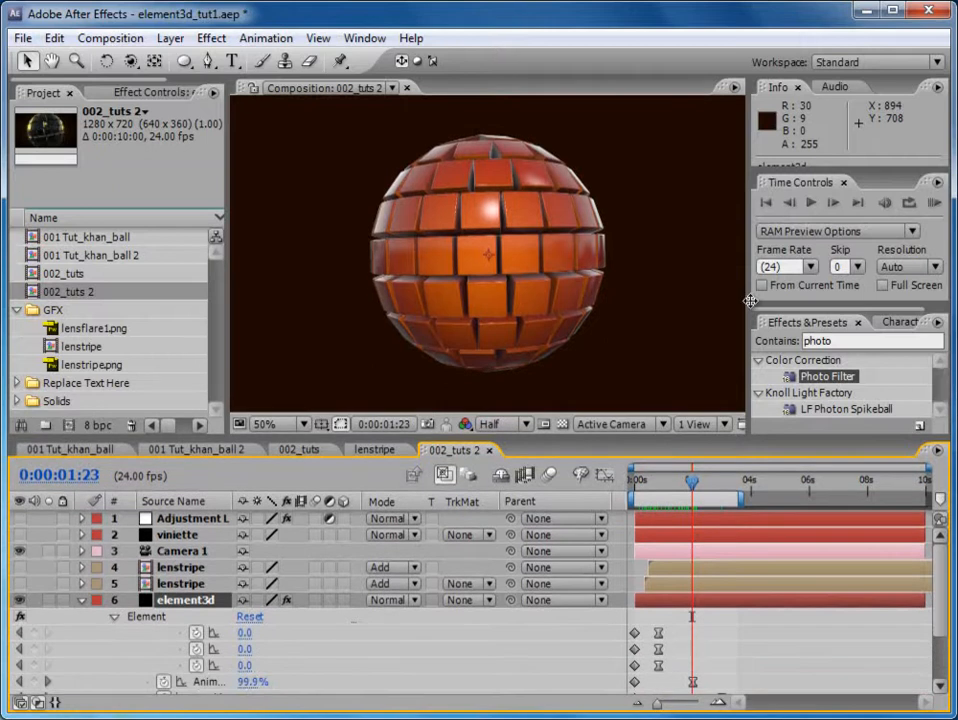
{"action": "left_click_drag", "start_coordinate": [742, 304], "coordinate": [815, 276]}
{"action": "left_click_drag", "start_coordinate": [581, 437], "coordinate": [581, 471]}
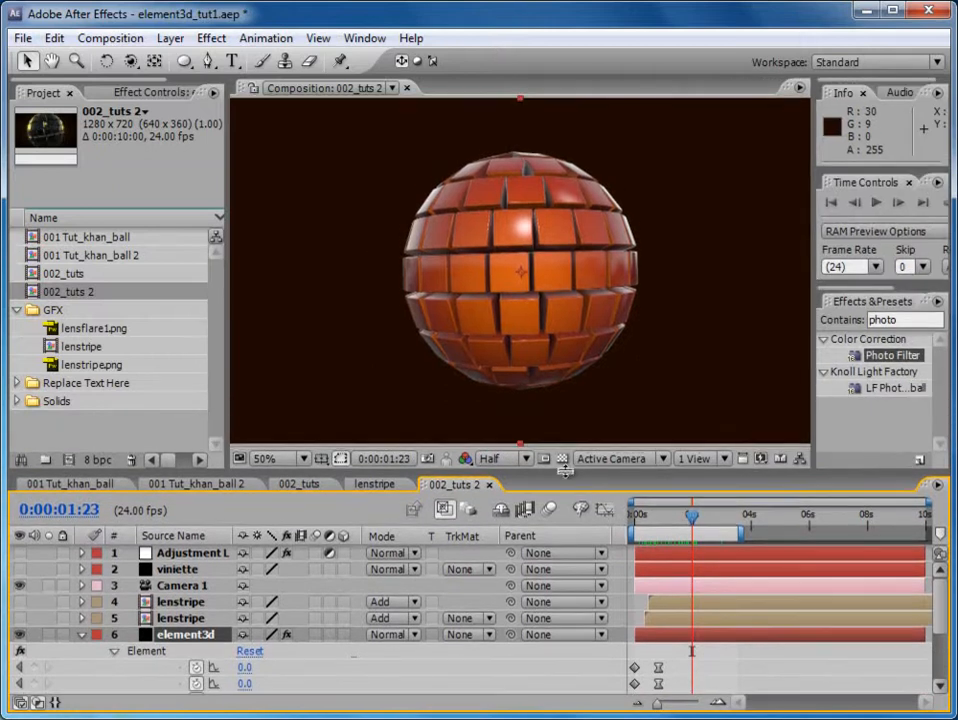
{"action": "left_click_drag", "start_coordinate": [638, 527], "coordinate": [687, 519]}
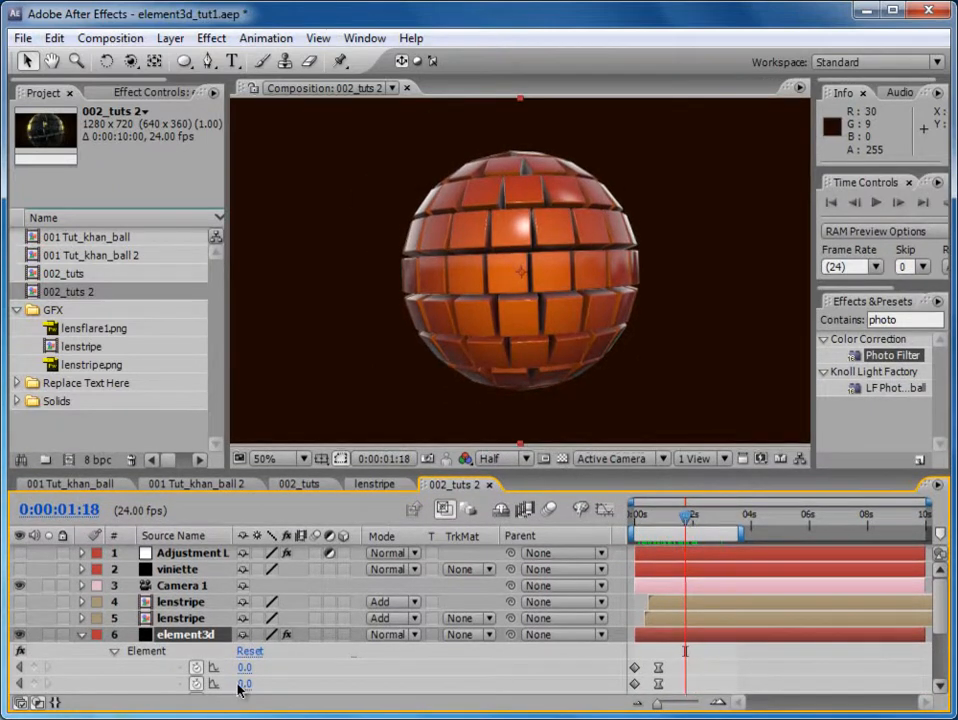
- Set Layers to 2 in the Shape Options of Group 2's particle replicator in element3d's Element effect
{"action": "left_click", "coordinate": [146, 652]}
{"action": "left_click_drag", "start_coordinate": [227, 166], "coordinate": [256, 175]}
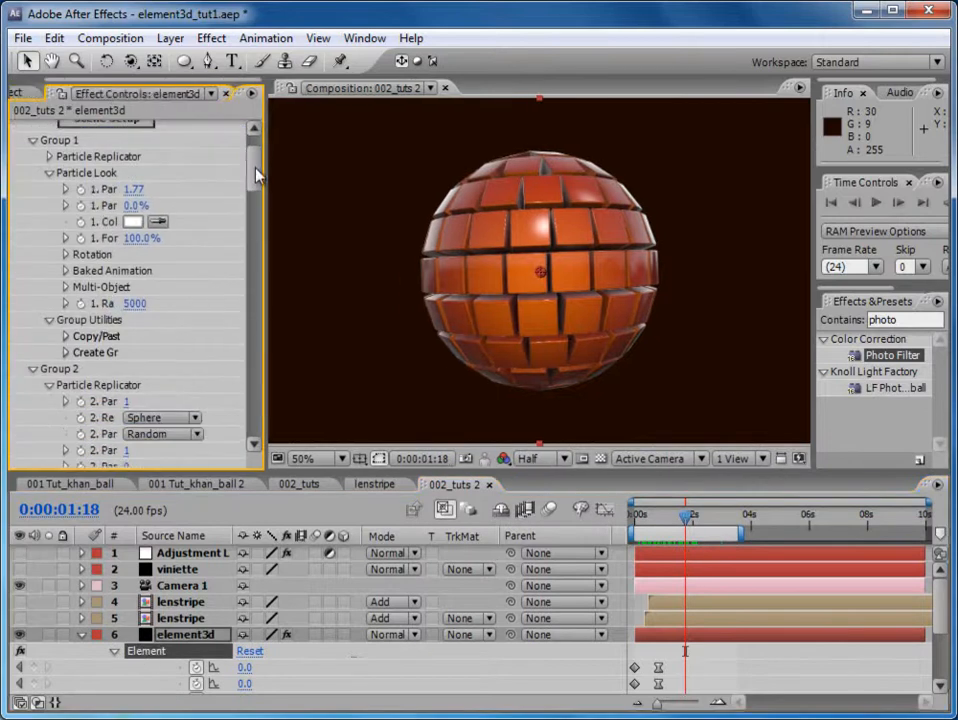
{"action": "left_click", "coordinate": [31, 141]}
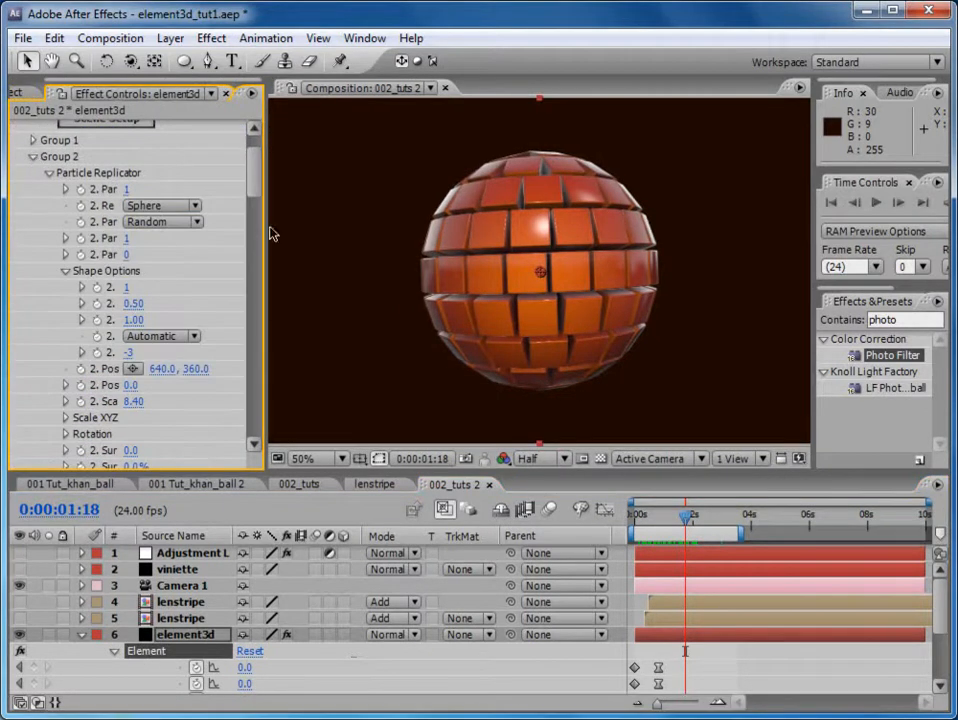
{"action": "left_click_drag", "start_coordinate": [264, 228], "coordinate": [350, 218]}
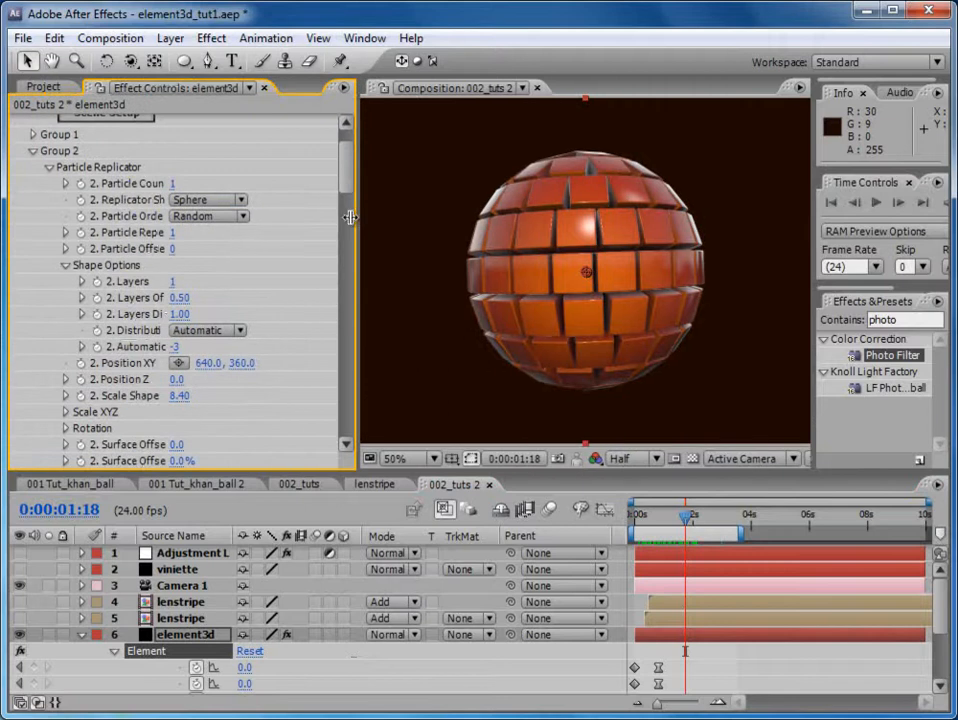
{"action": "left_click", "coordinate": [172, 286]}
{"action": "type", "text": "2"}
{"action": "key", "text": "Return"}
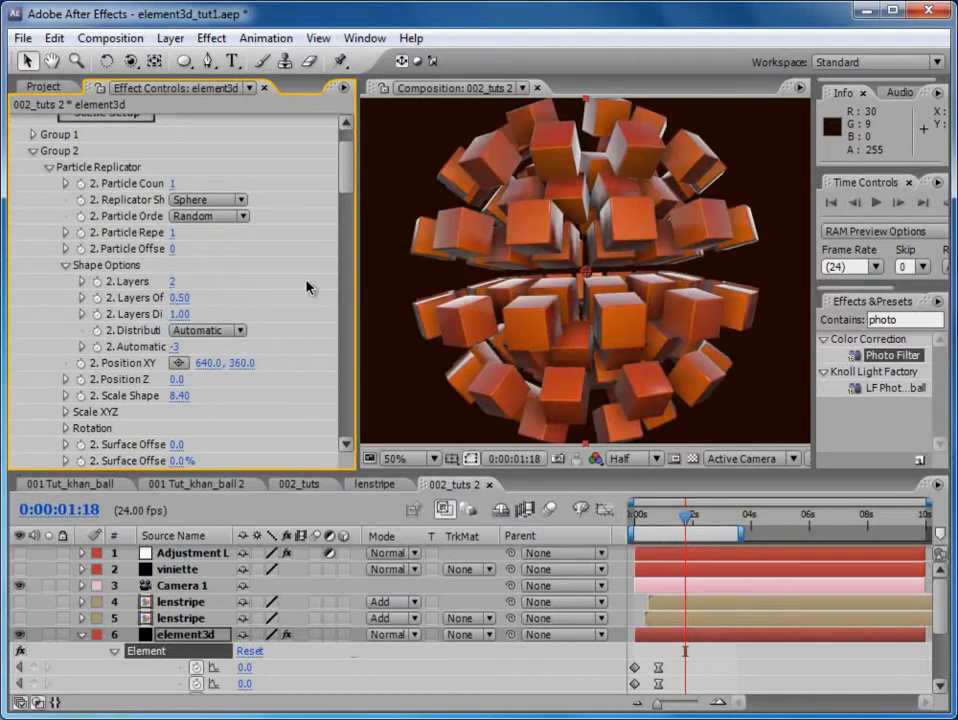
- In Group 2's Shape Options, set the layers offset to -3.00 and the layers value directly below it to 0
{"action": "left_click", "coordinate": [183, 299]}
{"action": "key", "text": "Return"}
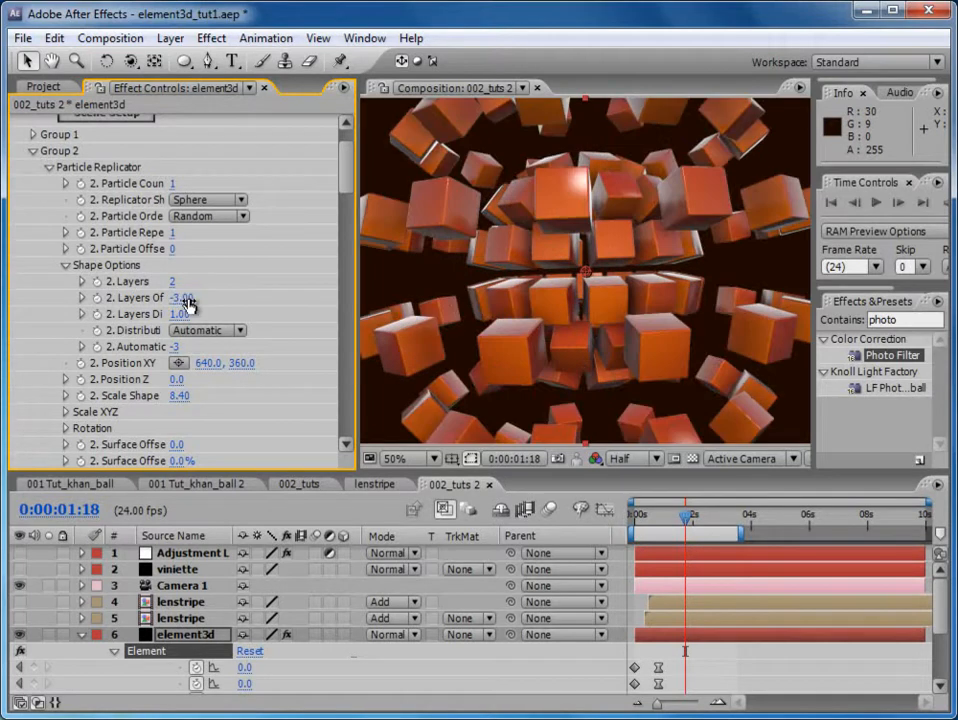
{"action": "left_click", "coordinate": [181, 316]}
{"action": "type", "text": "0"}
{"action": "key", "text": "Return"}
- Enlarge the composition area and run a RAM preview of the two-layer ball animation
{"action": "left_click_drag", "start_coordinate": [359, 285], "coordinate": [167, 297]}
{"action": "scroll", "coordinate": [410, 257], "scroll_direction": "down", "scroll_amount": 2}
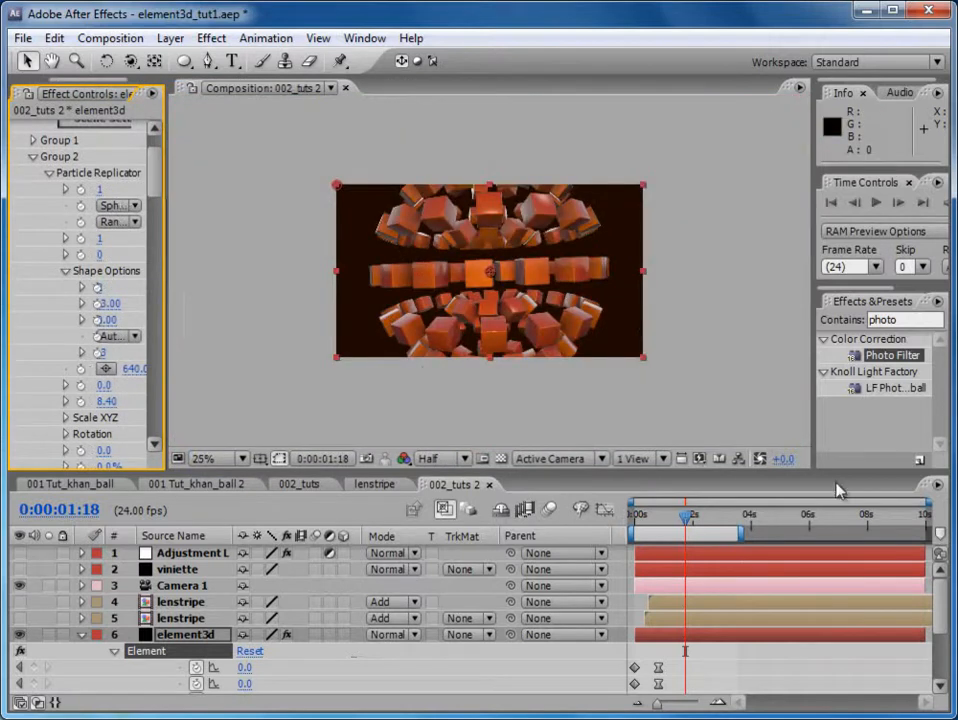
{"action": "left_click_drag", "start_coordinate": [812, 185], "coordinate": [748, 185]}
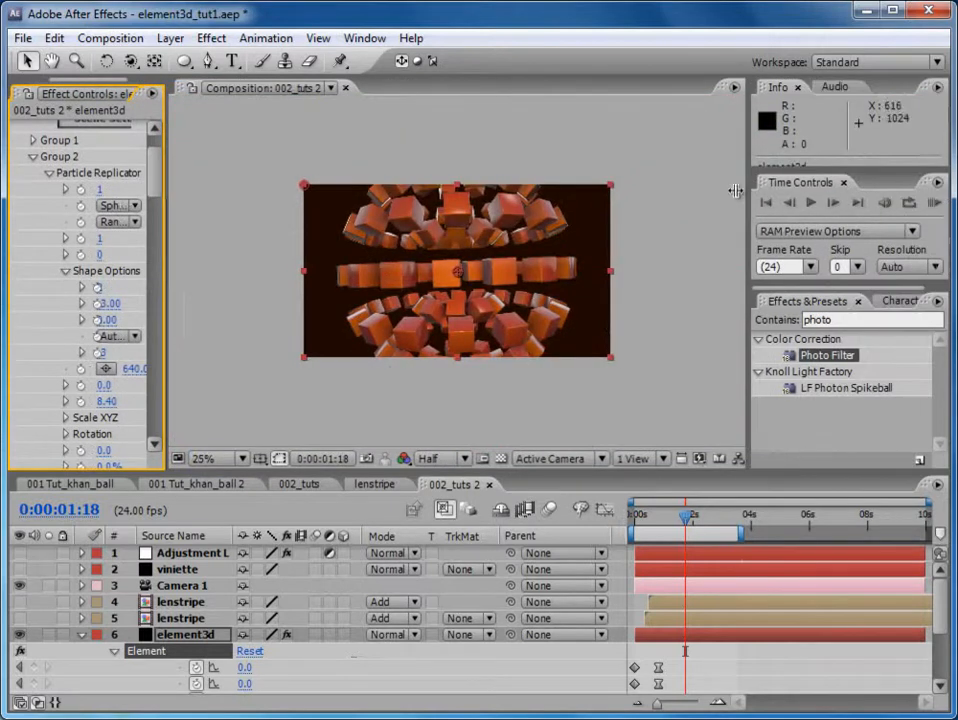
{"action": "left_click", "coordinate": [935, 203]}
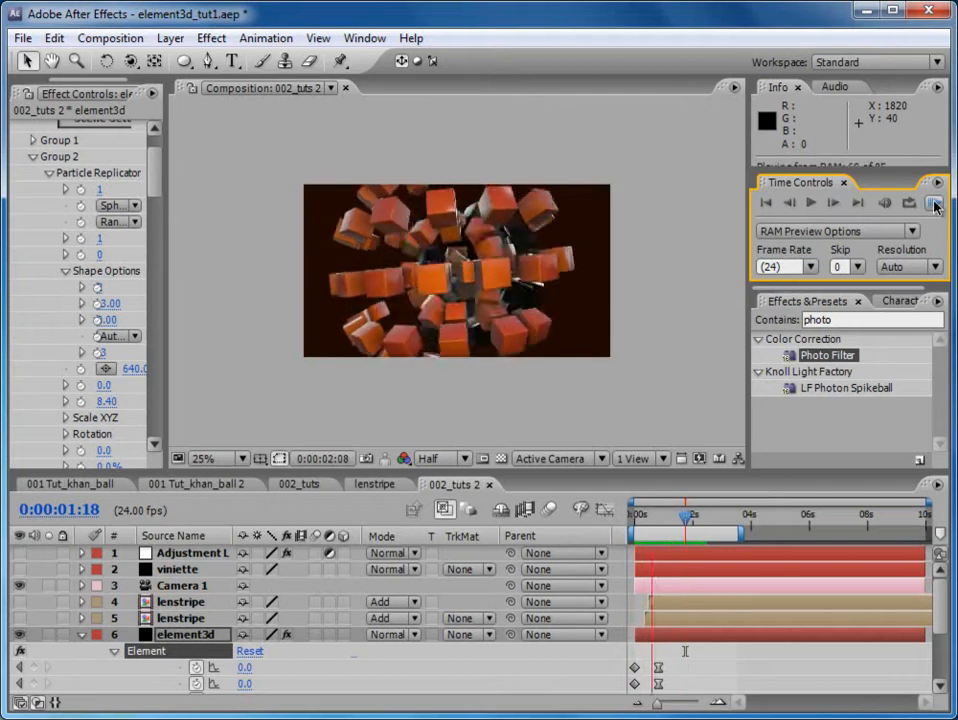
{"action": "scroll", "coordinate": [510, 288], "scroll_direction": "up", "scroll_amount": 1}
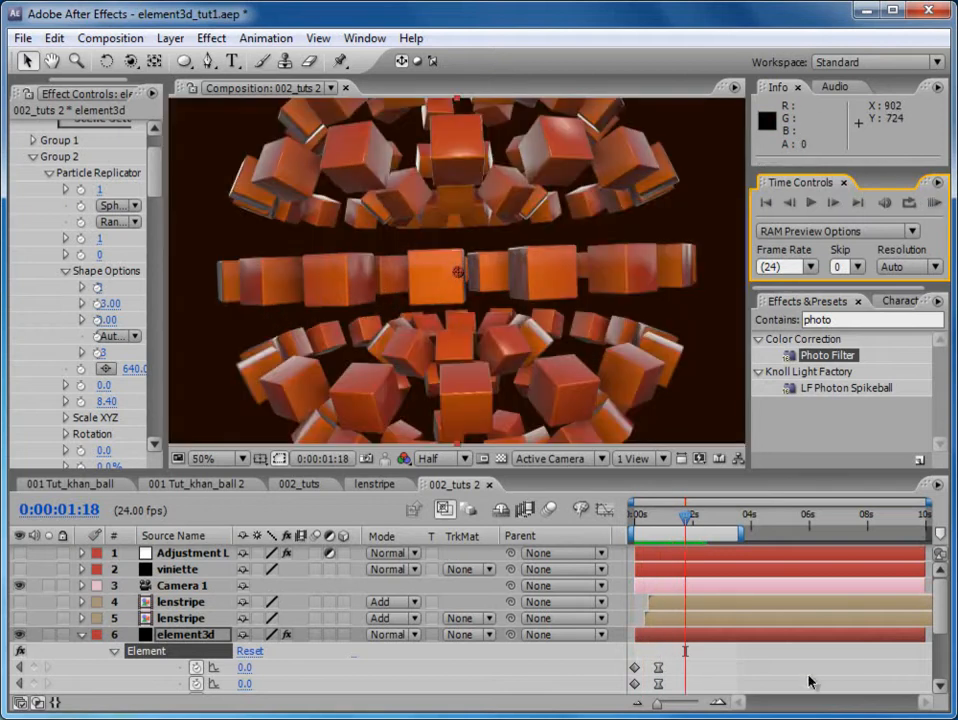
- Reduce the World Scale keyframe at 0:00:03:00 to 0.70 and briefly RAM preview the change
{"action": "left_click_drag", "start_coordinate": [938, 604], "coordinate": [945, 643]}
{"action": "left_click_drag", "start_coordinate": [686, 517], "coordinate": [723, 519]}
{"action": "scroll", "coordinate": [391, 590], "scroll_direction": "down", "scroll_amount": 1}
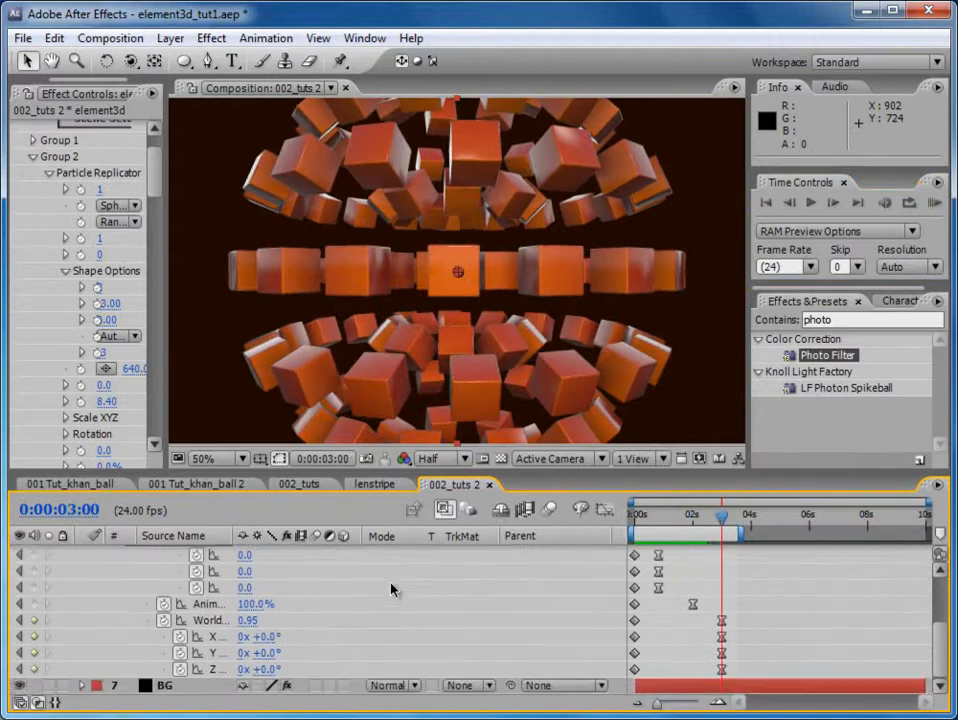
{"action": "left_click_drag", "start_coordinate": [247, 621], "coordinate": [224, 621]}
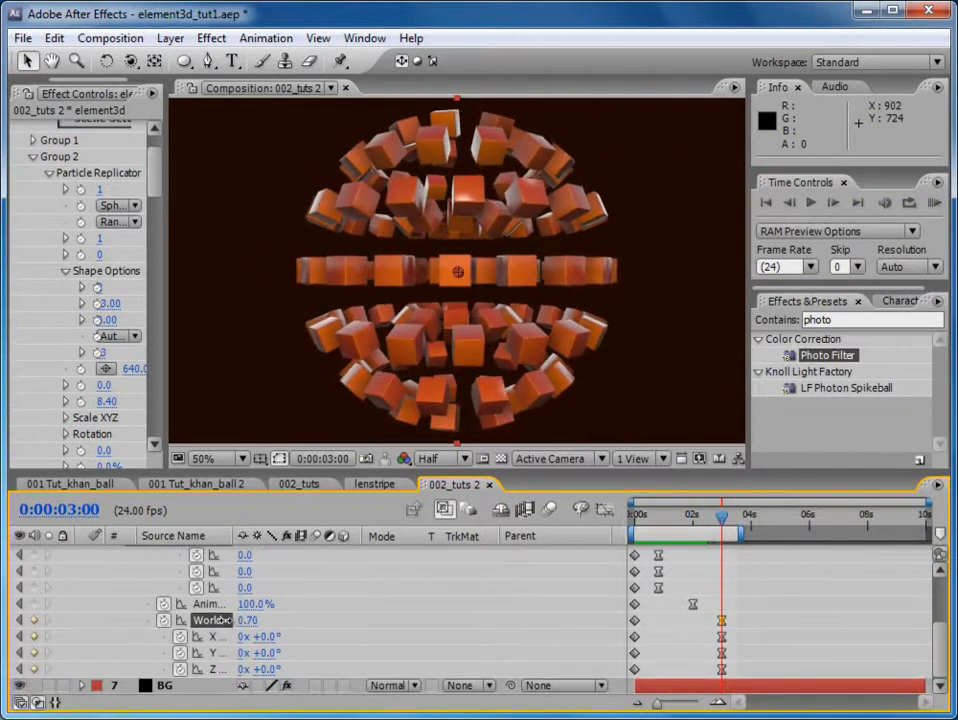
{"action": "left_click", "coordinate": [935, 203]}
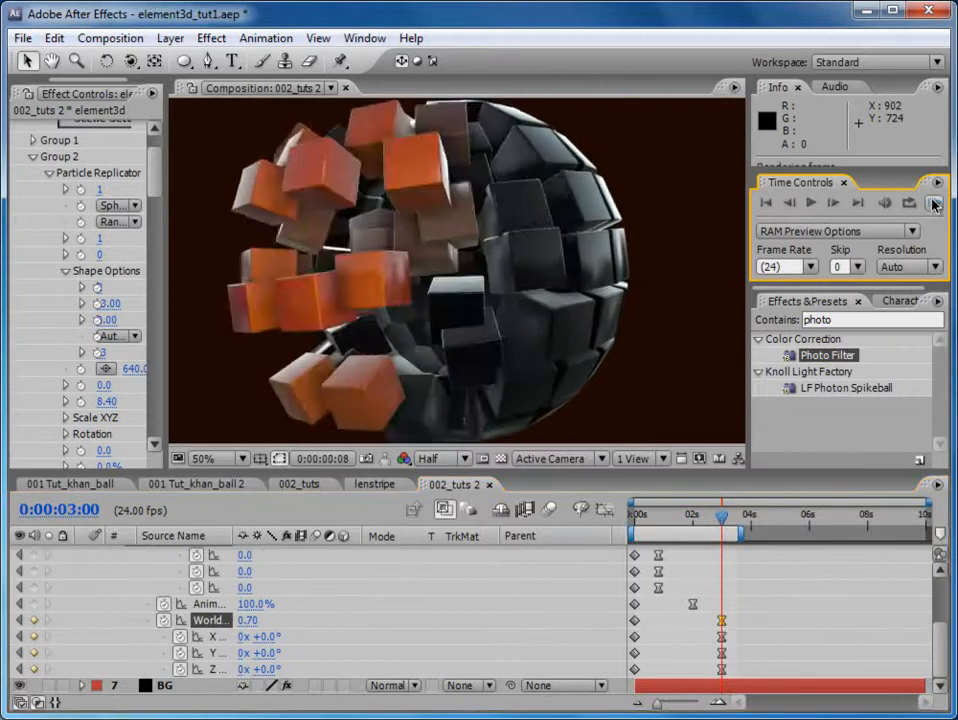
{"action": "left_click", "coordinate": [647, 524]}
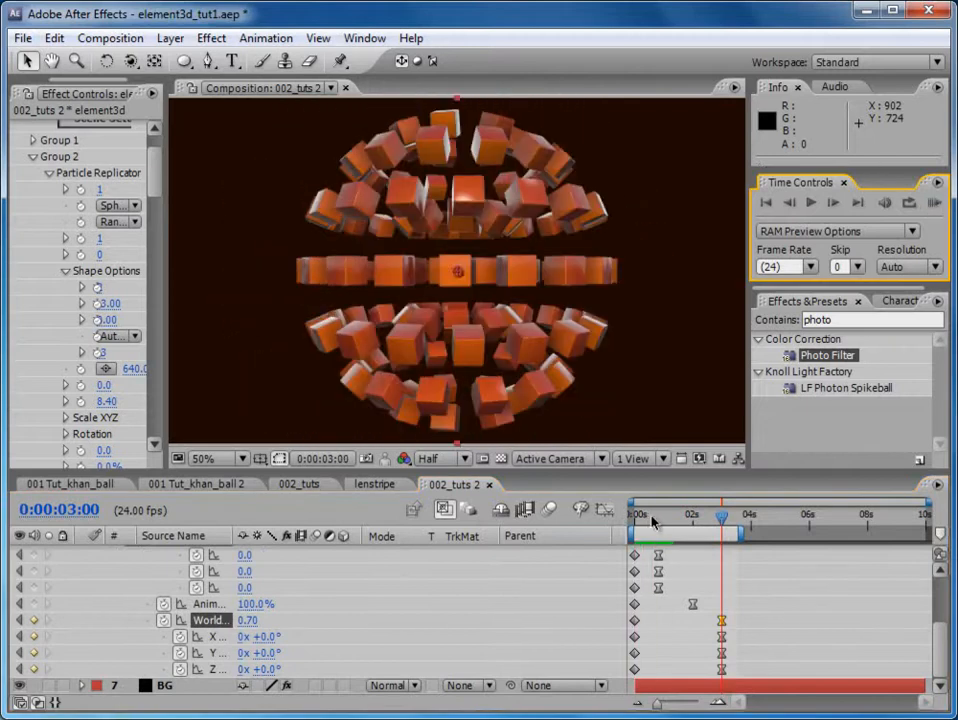
- Set the World Scale keyframe at 0:00:00:00 to 0.82 and RAM preview the animation
{"action": "left_click_drag", "start_coordinate": [652, 519], "coordinate": [616, 522]}
{"action": "left_click_drag", "start_coordinate": [247, 620], "coordinate": [229, 621]}
{"action": "left_click", "coordinate": [935, 203]}
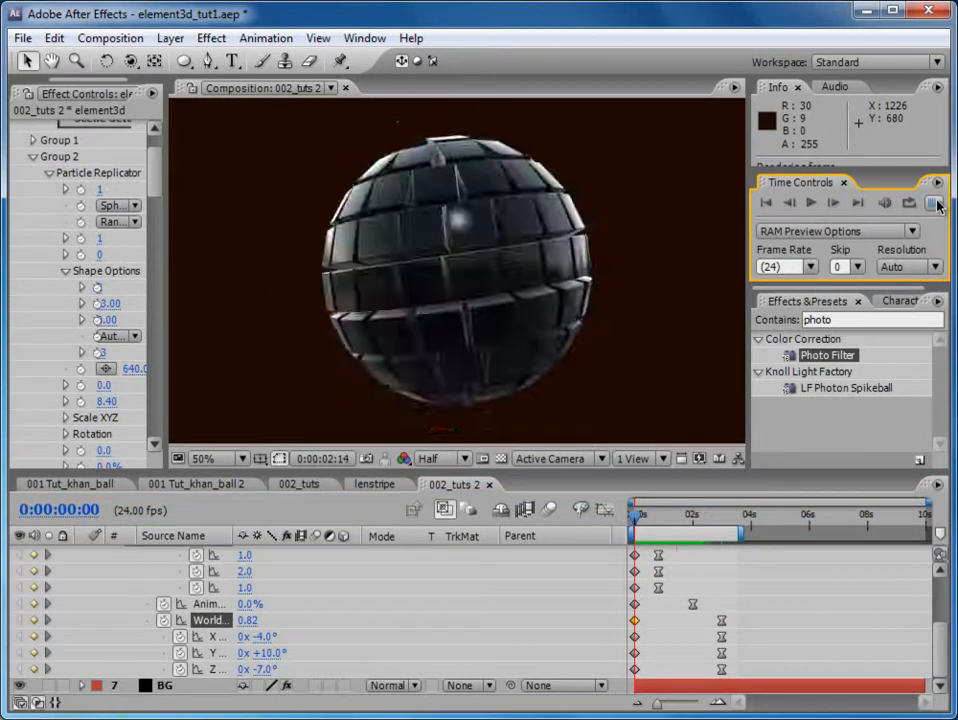
{"action": "left_click", "coordinate": [936, 204]}
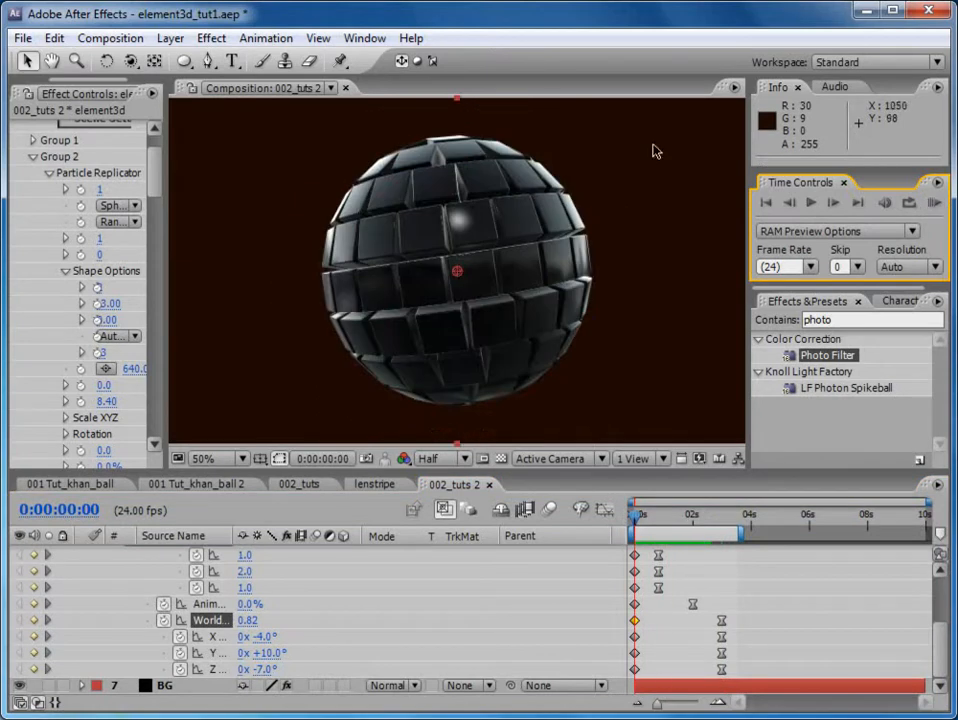
- Widen the effect settings area, collapse the Element and Glow settings, and bring the project items back into view
{"action": "left_click_drag", "start_coordinate": [166, 298], "coordinate": [284, 290]}
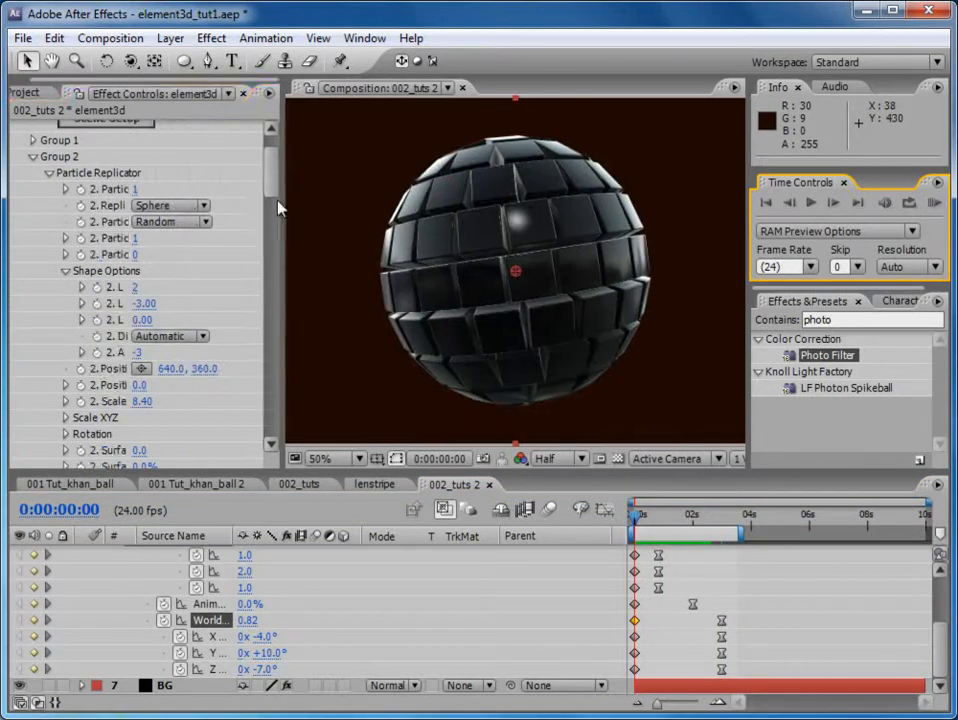
{"action": "left_click_drag", "start_coordinate": [268, 178], "coordinate": [268, 162]}
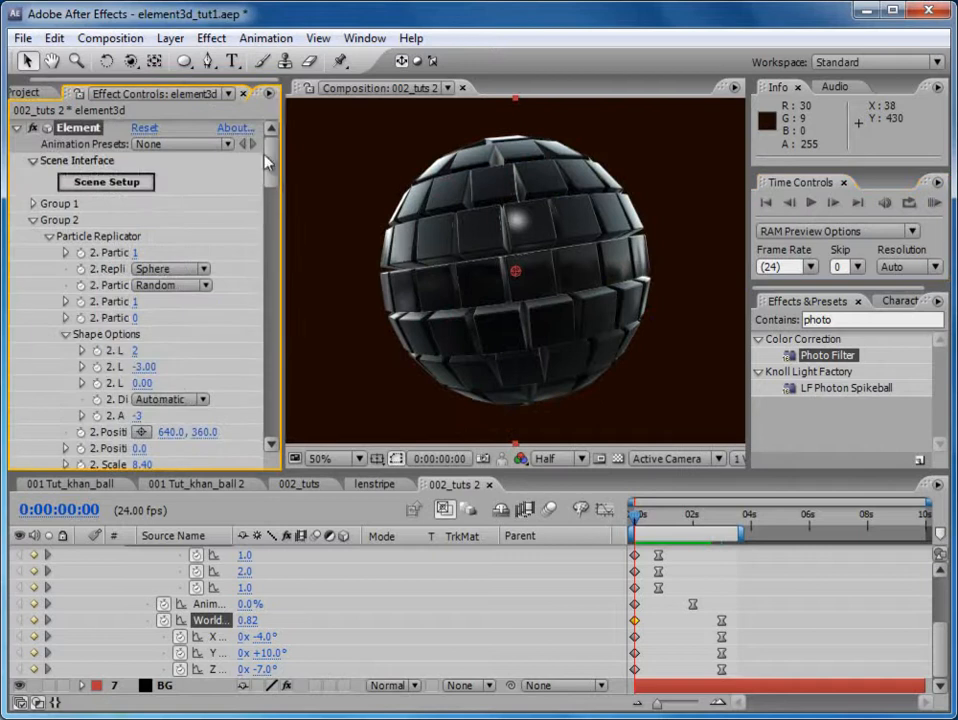
{"action": "left_click", "coordinate": [17, 129]}
{"action": "left_click", "coordinate": [17, 146]}
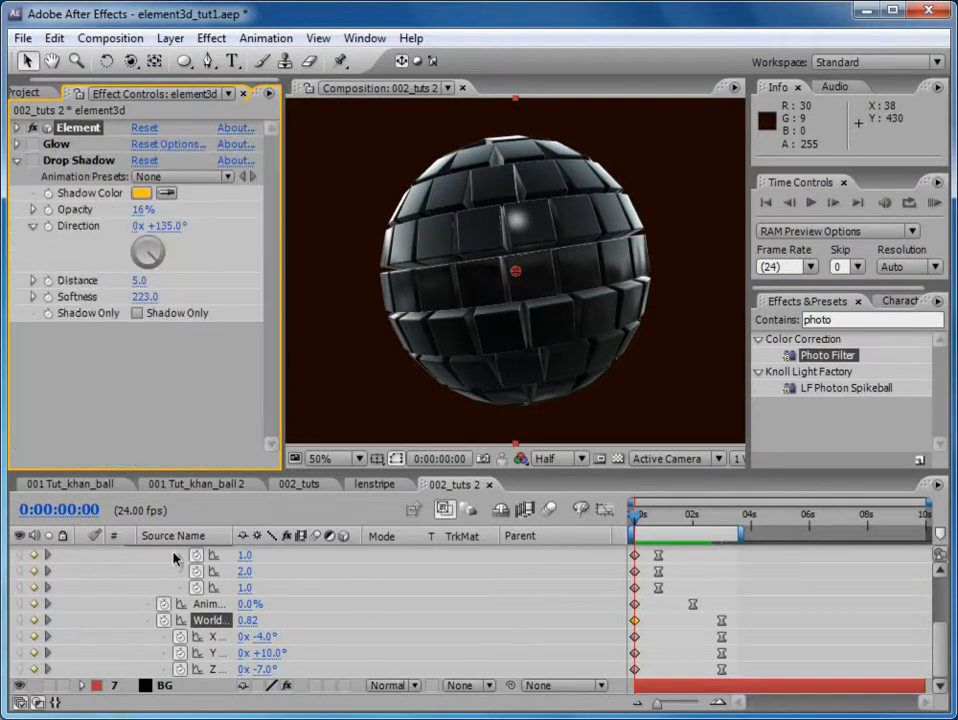
{"action": "left_click", "coordinate": [28, 92]}
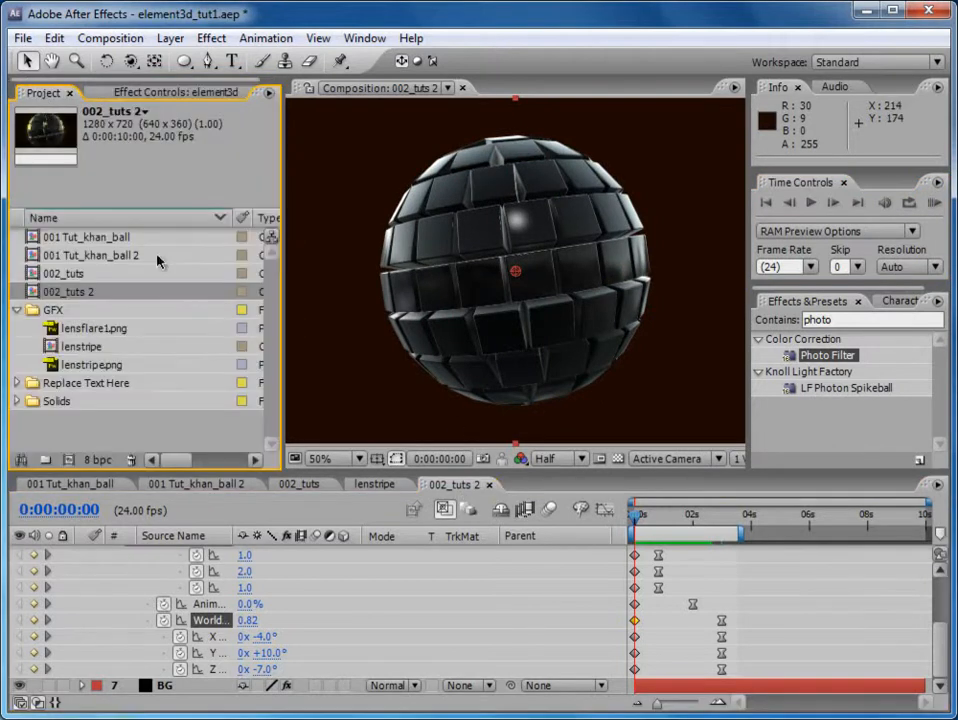
- Hide the Parent column in the 002_tuts 2 layer list
{"action": "left_click_drag", "start_coordinate": [938, 643], "coordinate": [940, 576]}
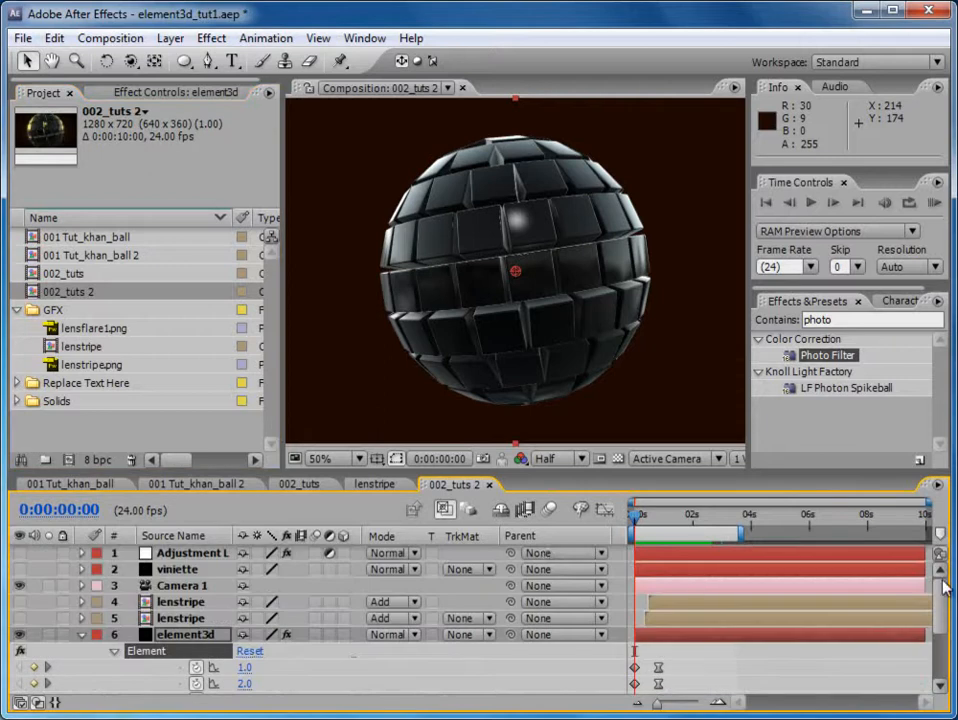
{"action": "right_click", "coordinate": [545, 543]}
{"action": "left_click", "coordinate": [578, 558]}
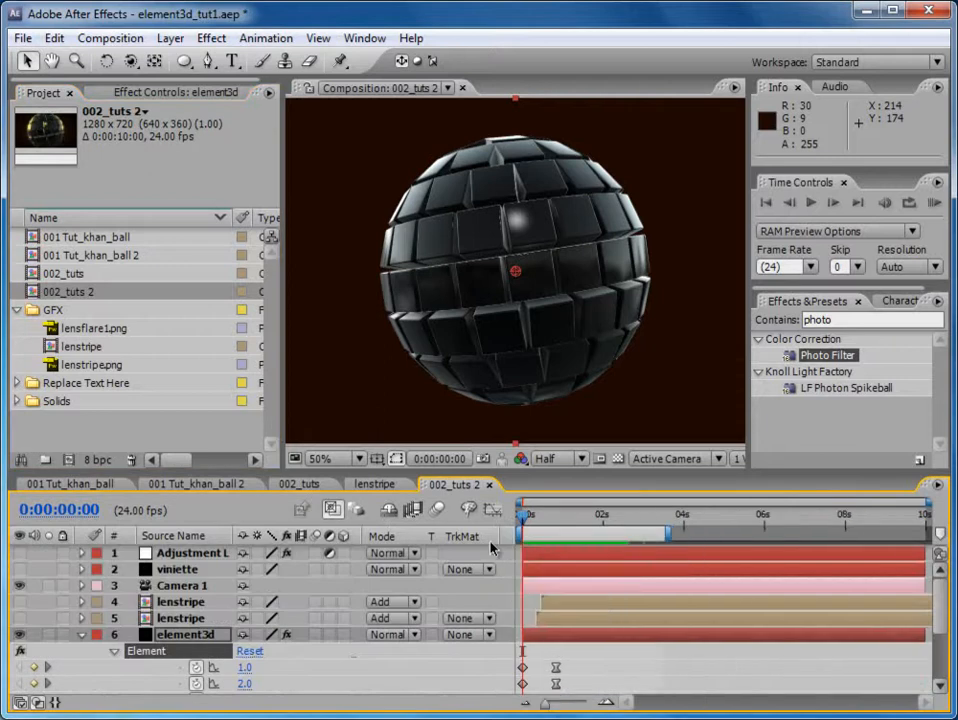
- Add a new text layer reading "3D" to the 002_tuts 2 composition
{"action": "left_click", "coordinate": [170, 38]}
{"action": "mouse_move", "coordinate": [193, 66]}
{"action": "left_click", "coordinate": [486, 60]}
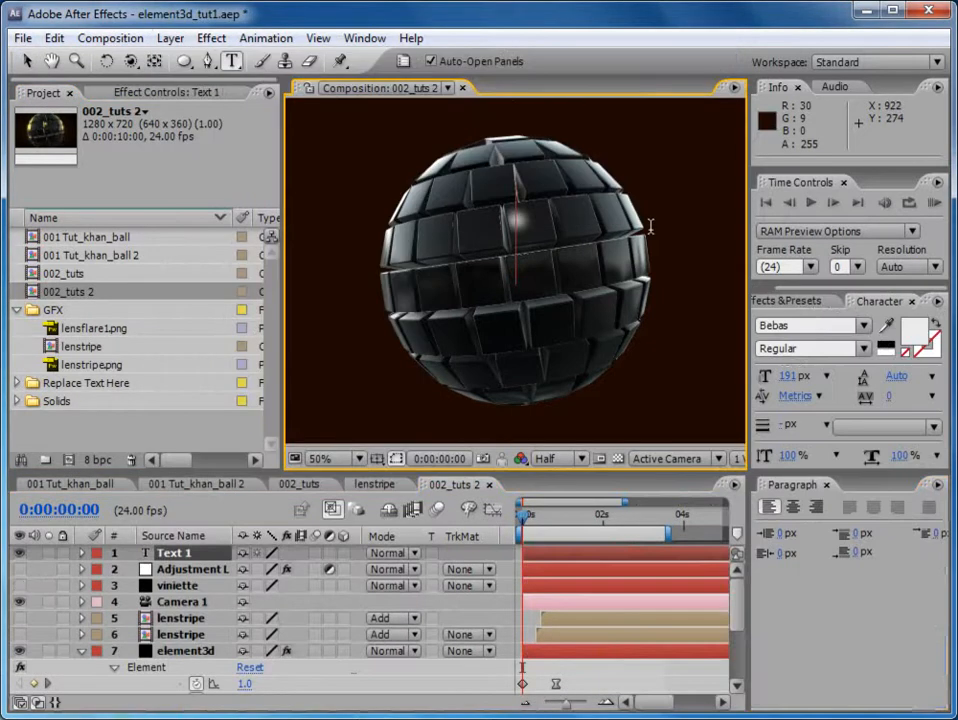
{"action": "type", "text": "3"}
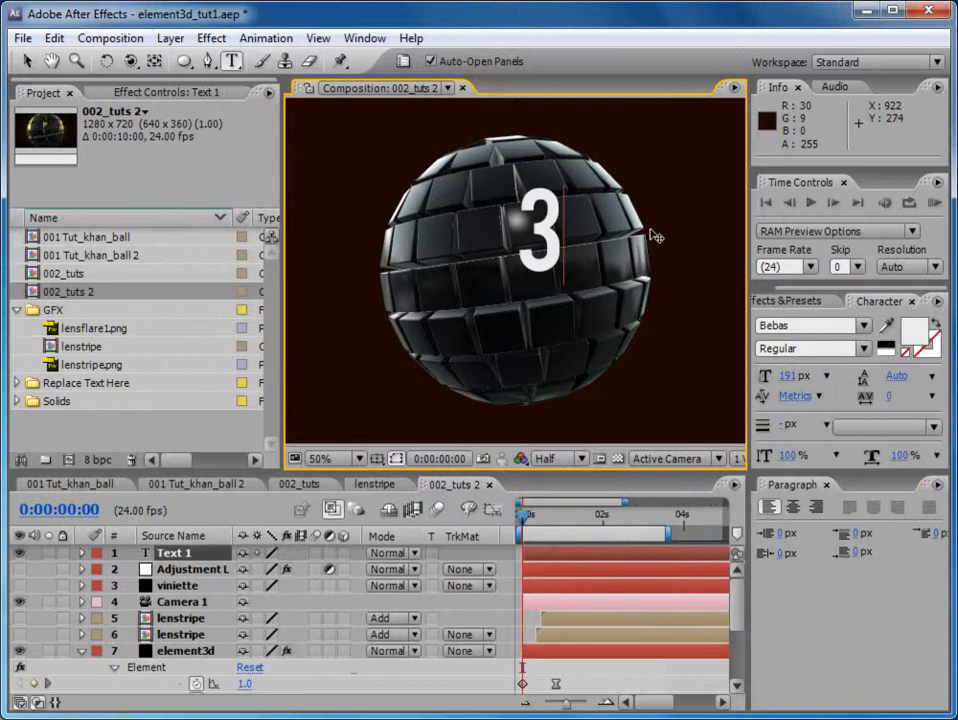
{"action": "type", "text": "D"}
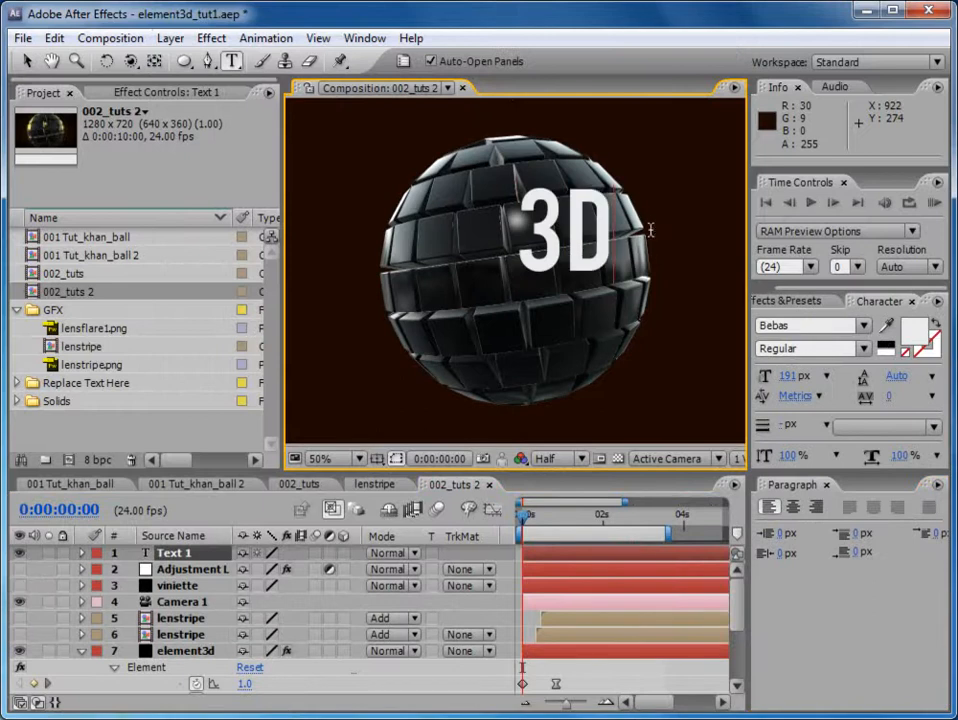
{"action": "left_click", "coordinate": [528, 624]}
- Collapse the element3d layer, move the 3D text layer beneath BG and turn off its visibility
{"action": "left_click", "coordinate": [159, 557]}
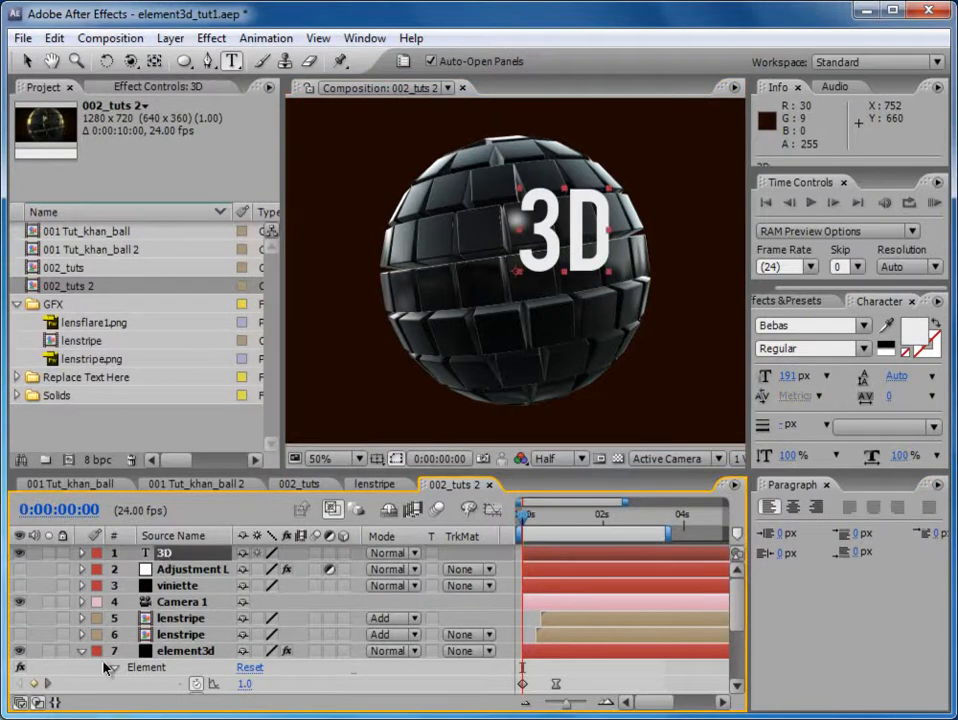
{"action": "left_click", "coordinate": [83, 652]}
{"action": "left_click_drag", "start_coordinate": [176, 558], "coordinate": [188, 689]}
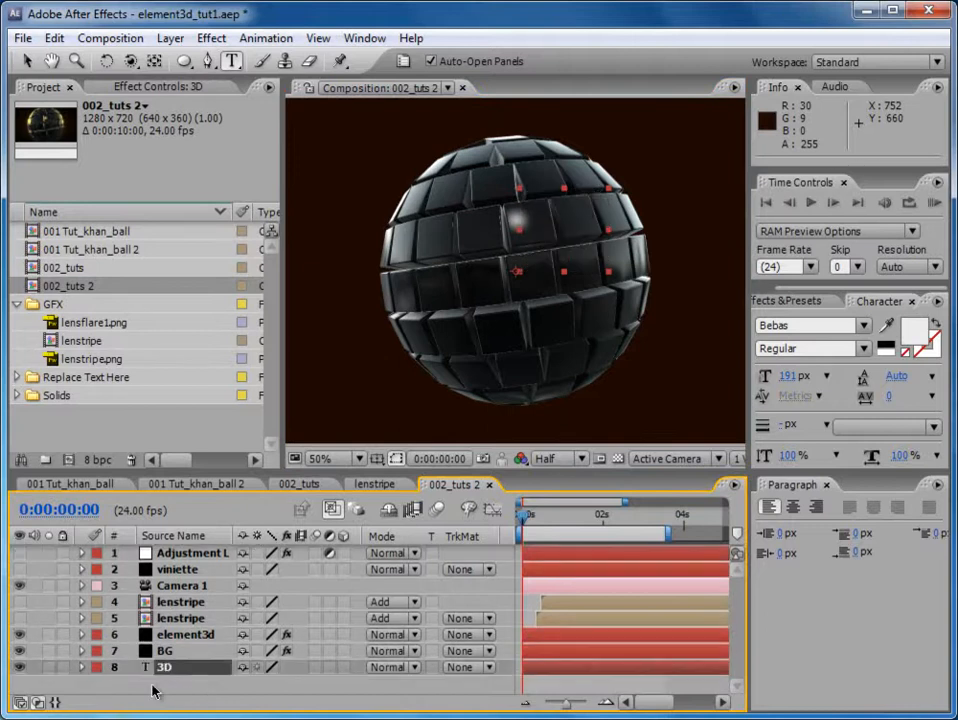
{"action": "left_click", "coordinate": [20, 667]}
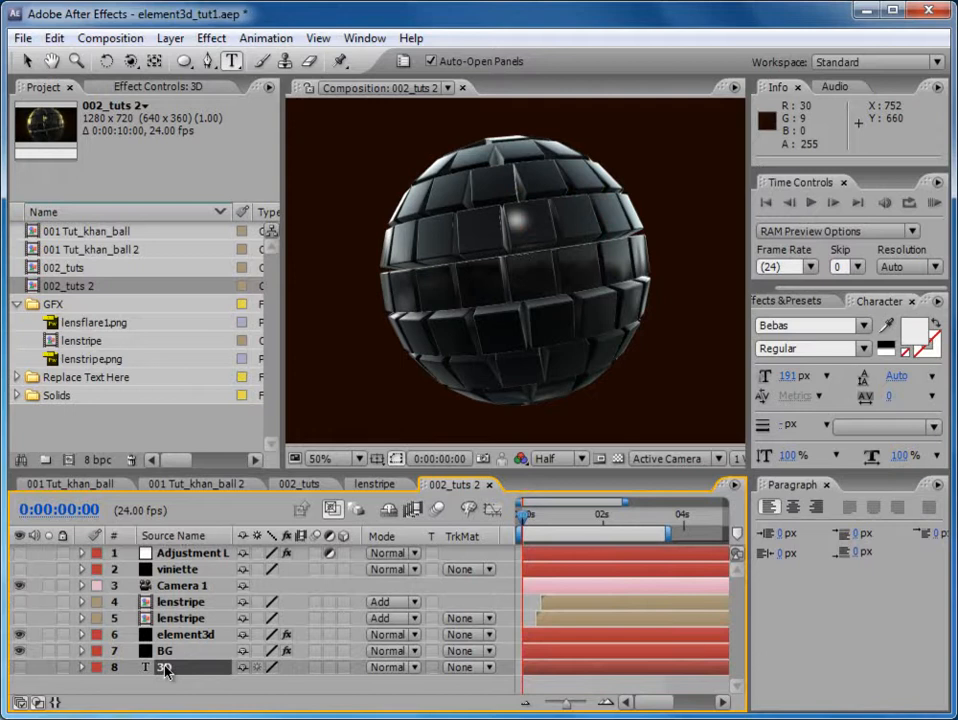
- In the Element effect on the element3d layer, set the first custom text and mask path layer to 8. 3D
{"action": "left_click", "coordinate": [185, 636]}
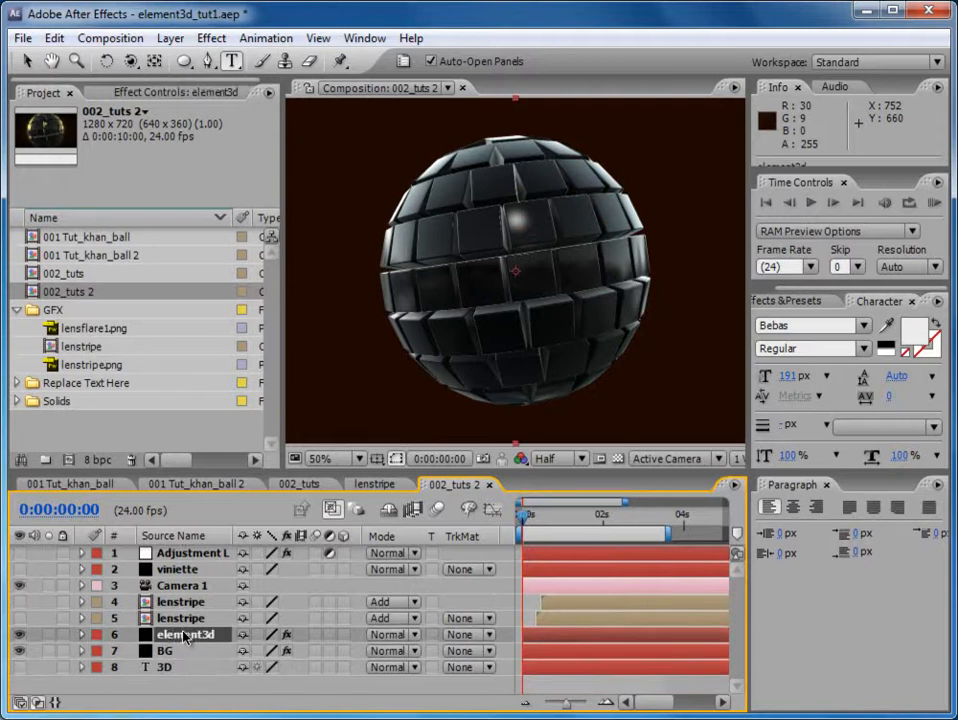
{"action": "key", "text": "e"}
{"action": "left_click", "coordinate": [152, 653]}
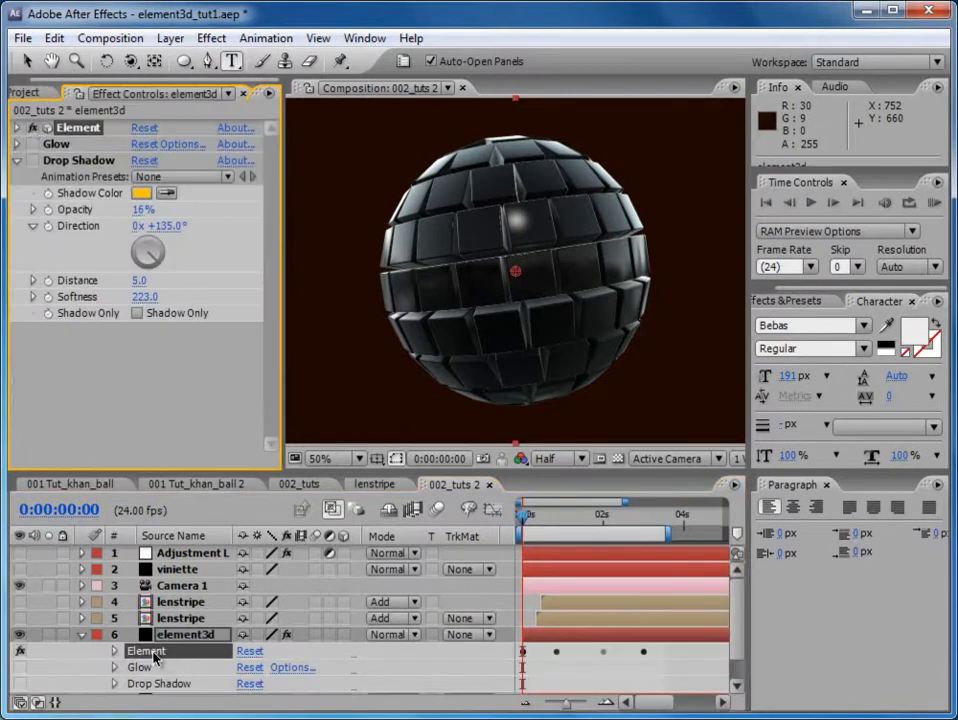
{"action": "left_click", "coordinate": [18, 128]}
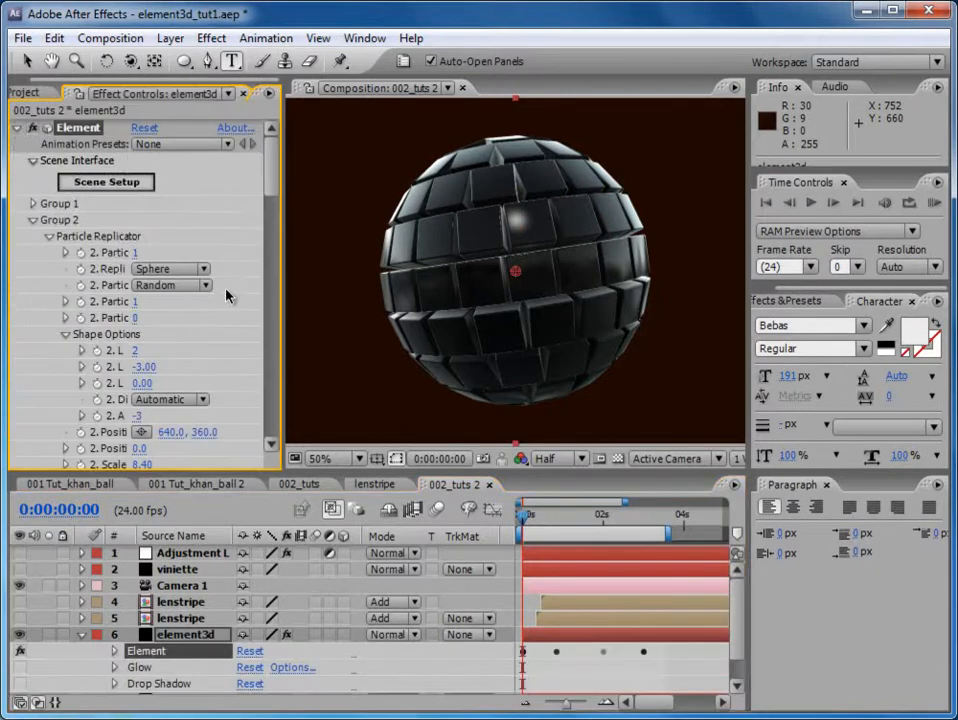
{"action": "left_click", "coordinate": [33, 220]}
{"action": "left_click", "coordinate": [33, 285]}
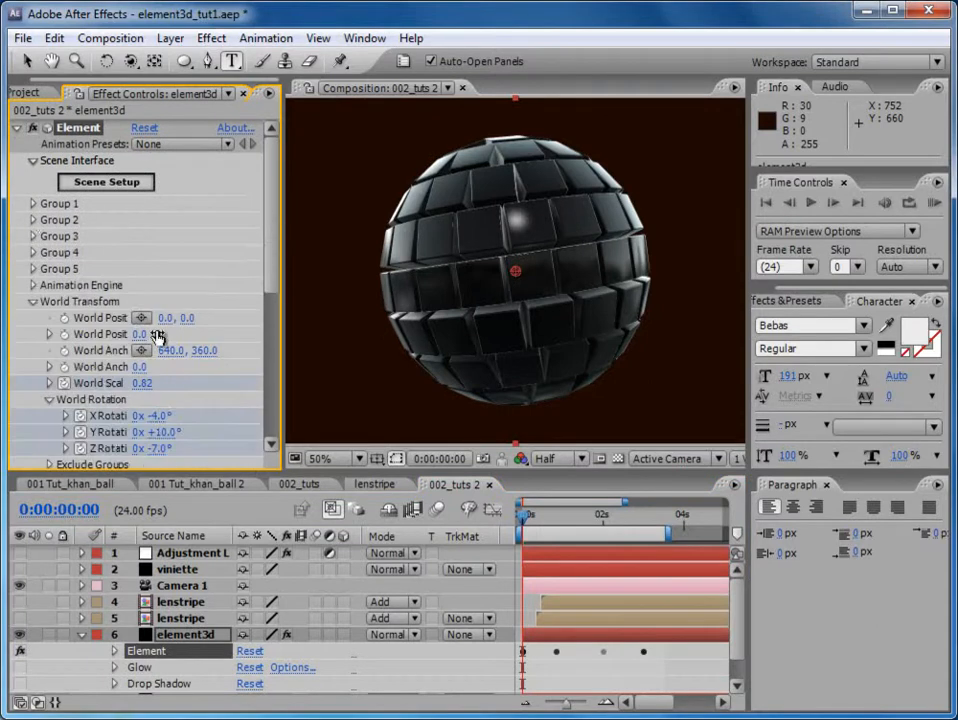
{"action": "left_click_drag", "start_coordinate": [277, 243], "coordinate": [277, 354]}
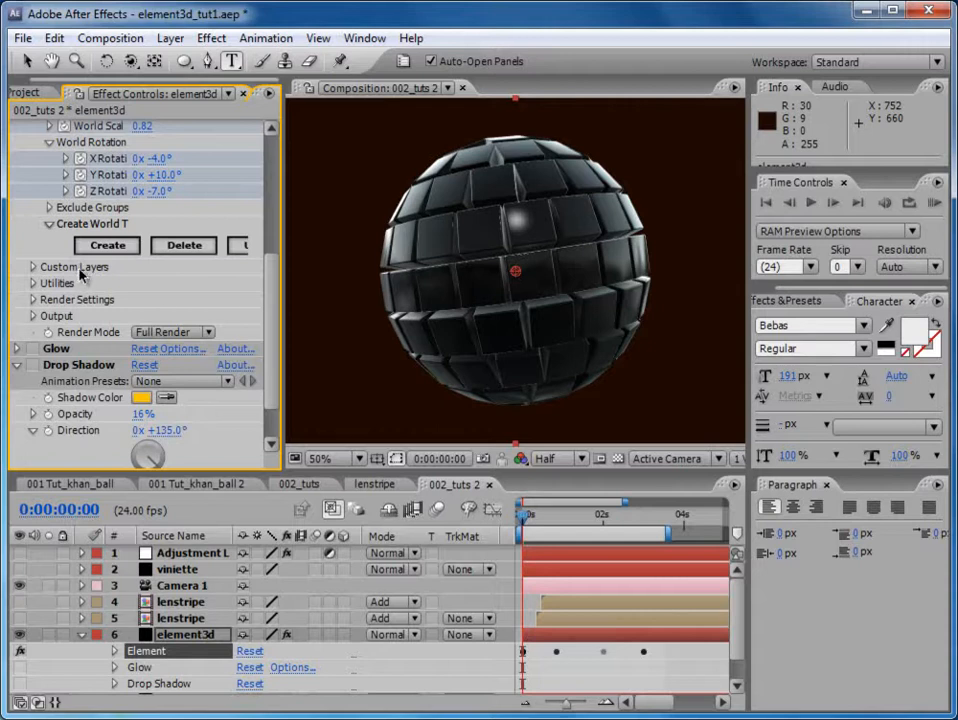
{"action": "key", "text": "v"}
{"action": "left_click", "coordinate": [32, 266]}
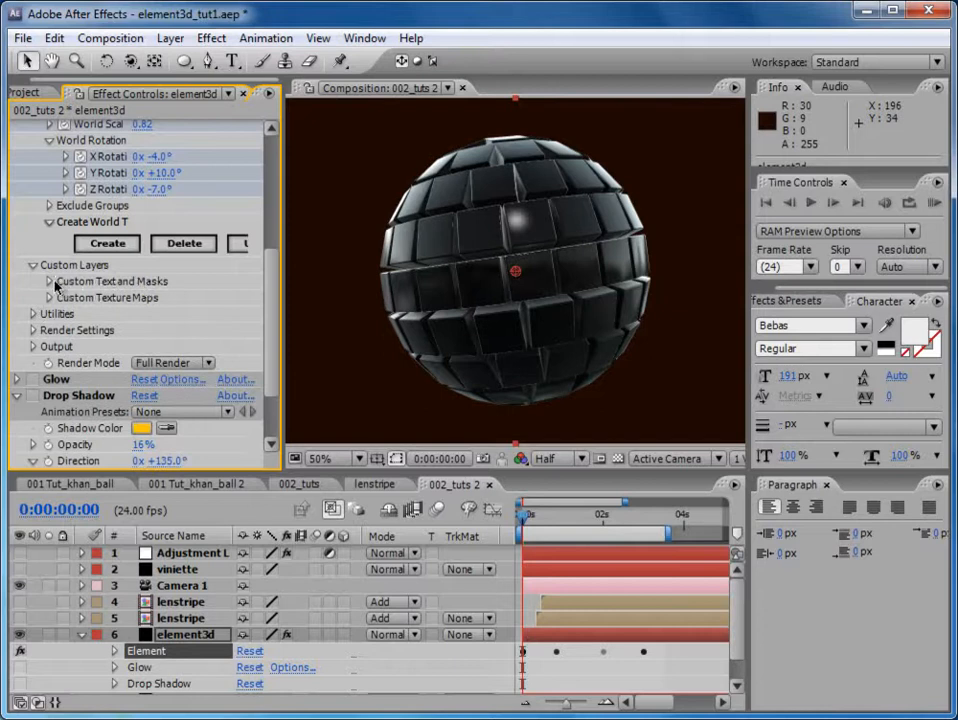
{"action": "left_click", "coordinate": [50, 282]}
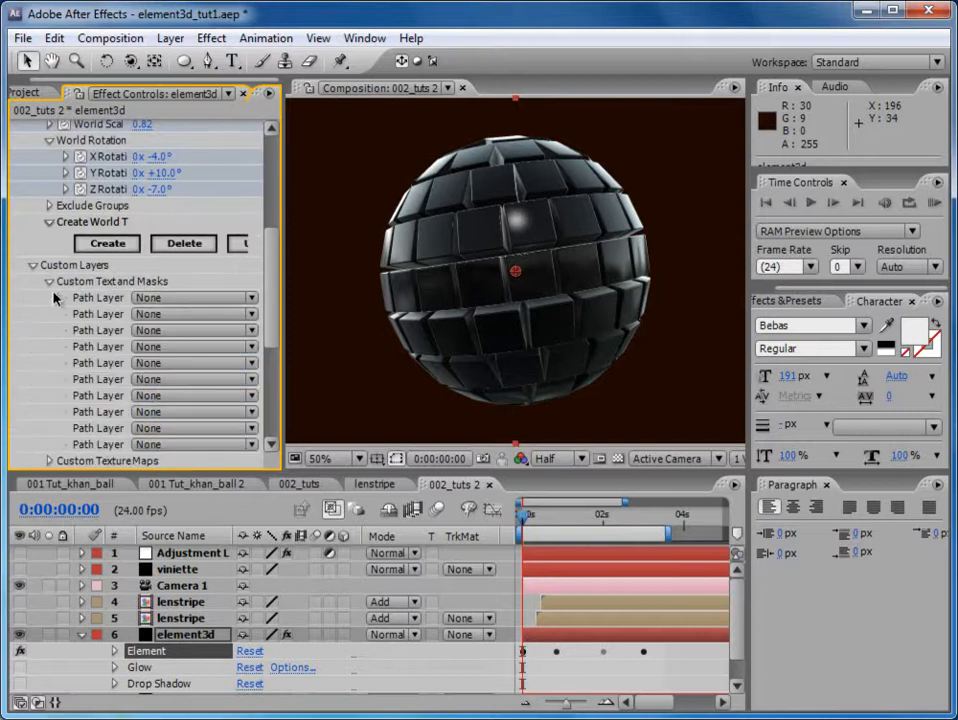
{"action": "left_click", "coordinate": [174, 299]}
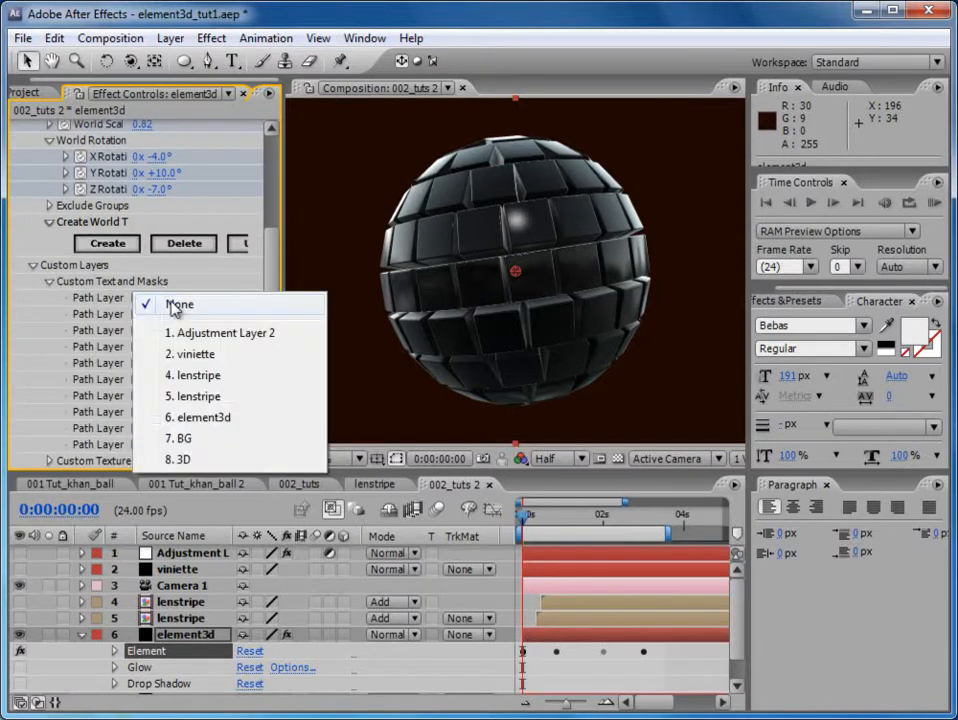
{"action": "left_click", "coordinate": [182, 460]}
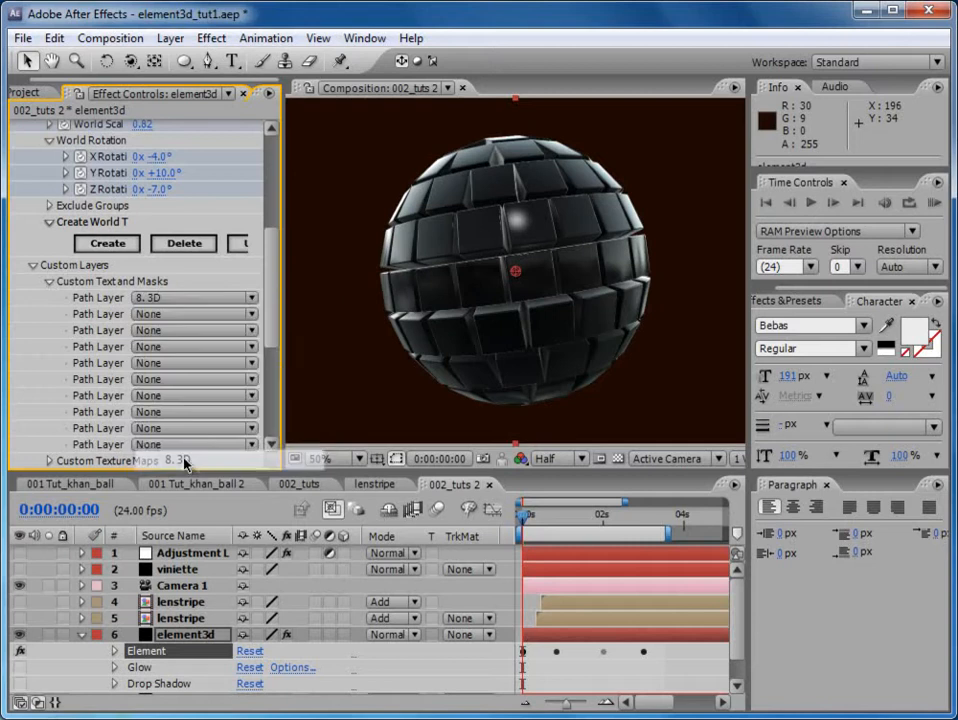
- Open Element's Scene Setup, extrude the custom text path into a 3D model and orbit the preview to see its depth
{"action": "left_click", "coordinate": [33, 268]}
{"action": "scroll", "coordinate": [250, 300], "scroll_direction": "up", "scroll_amount": 5}
{"action": "left_click", "coordinate": [130, 197]}
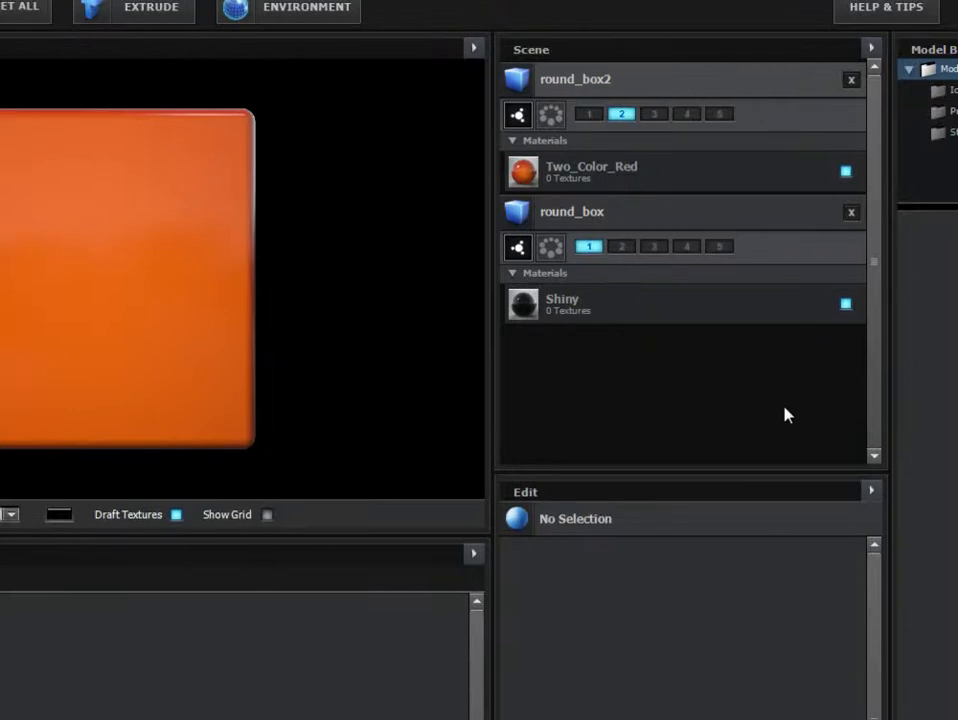
{"action": "left_click", "coordinate": [165, 13]}
{"action": "left_click_drag", "start_coordinate": [125, 285], "coordinate": [71, 265]}
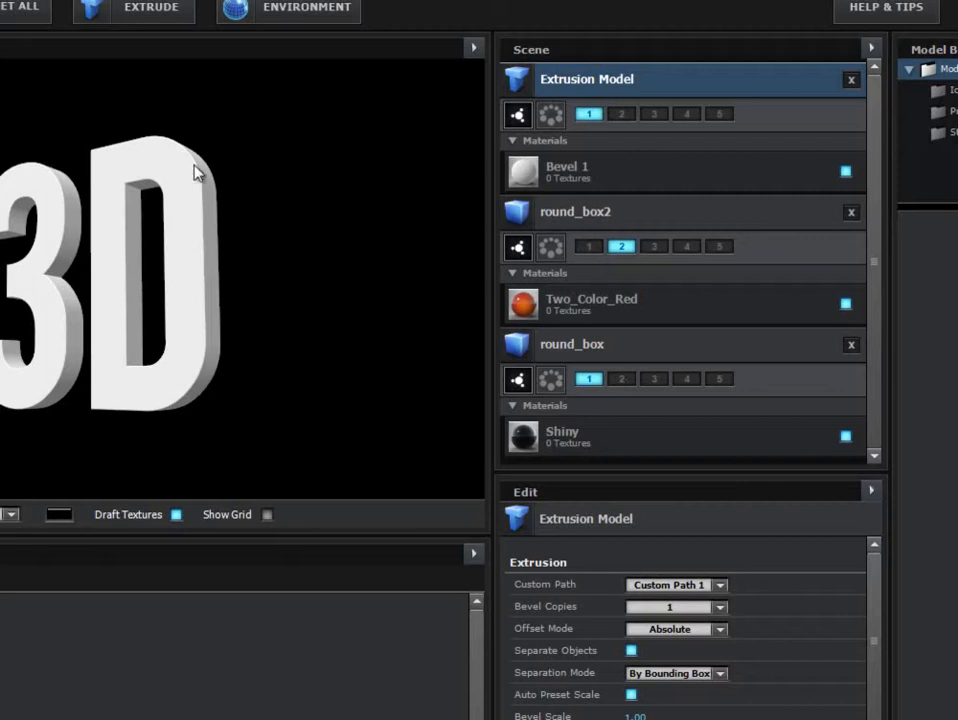
- Rename the extruded model as "text 3d"
{"action": "right_click", "coordinate": [570, 83]}
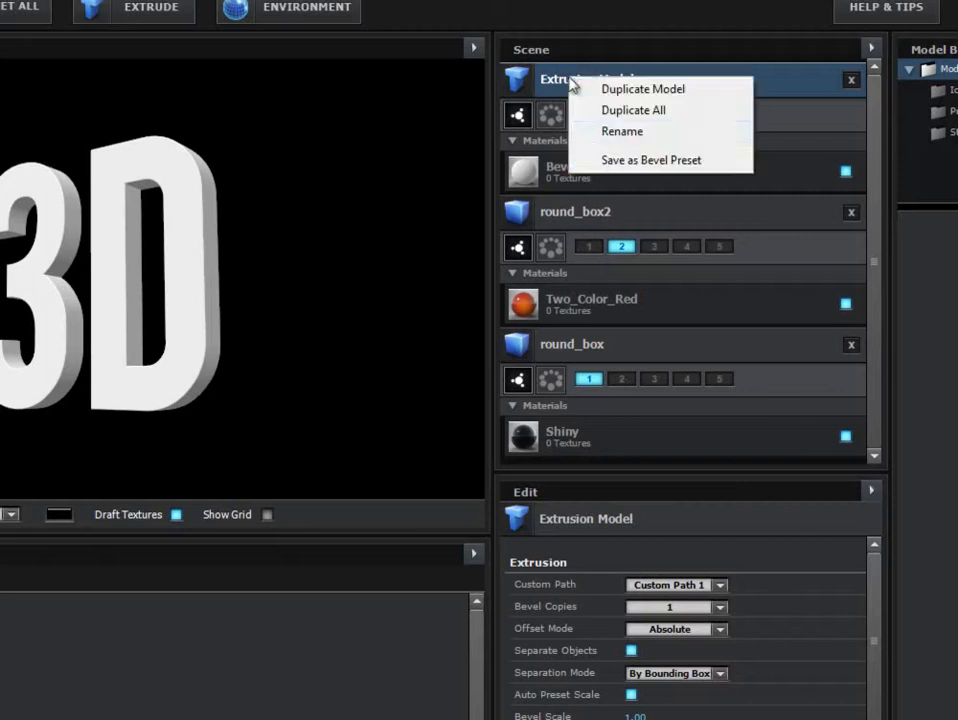
{"action": "left_click", "coordinate": [622, 131]}
{"action": "type", "text": "text 3d"}
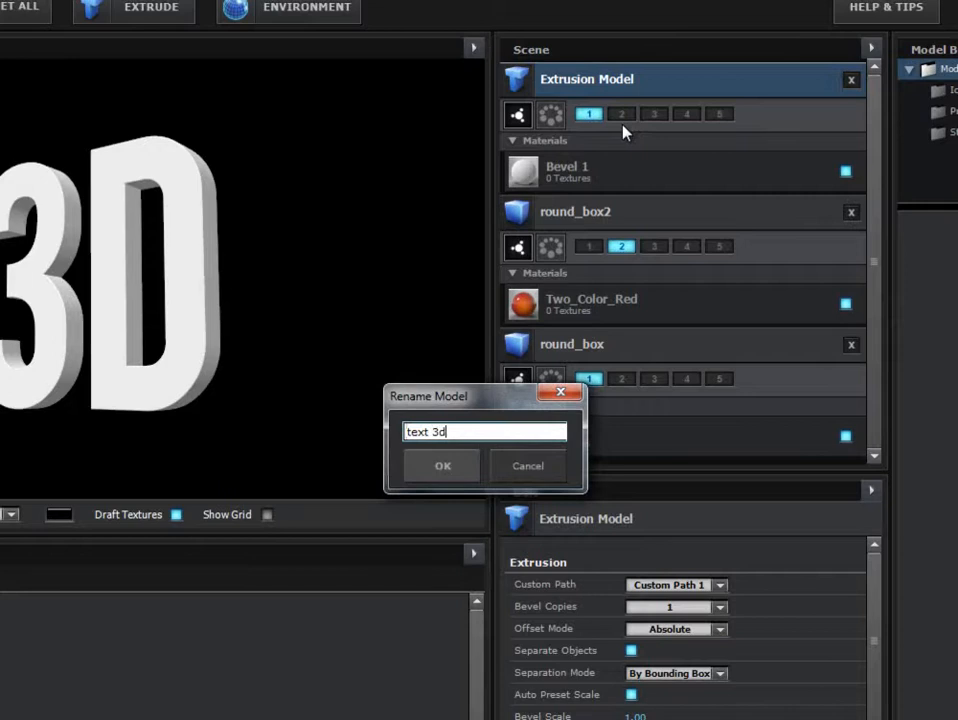
{"action": "left_click", "coordinate": [443, 465]}
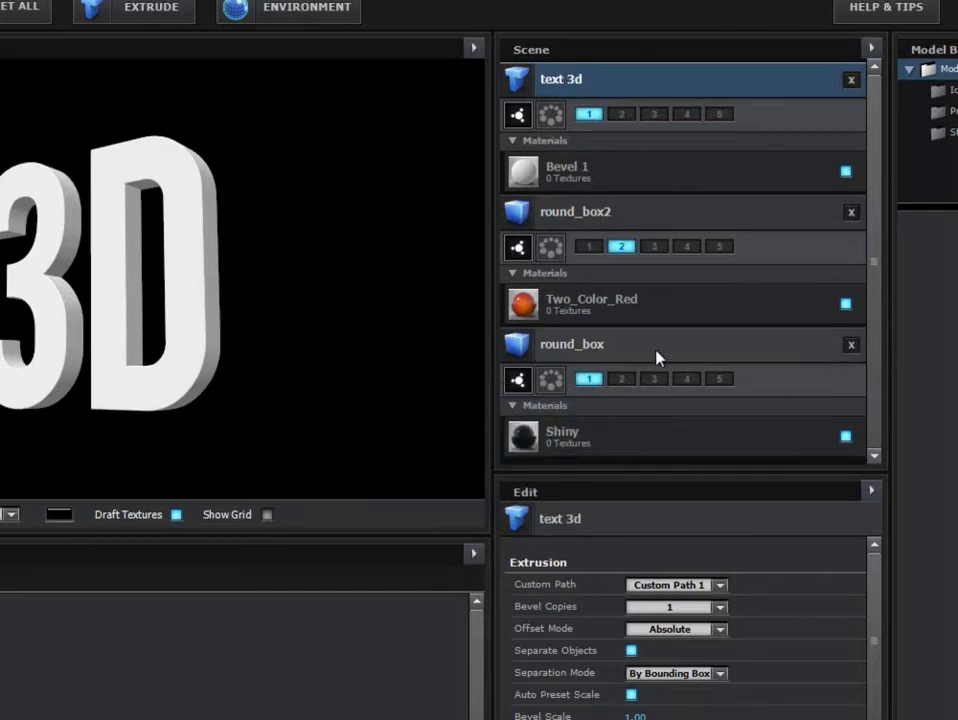
- Rename the round_box model as "round_box1" and apply the scene to the composition
{"action": "right_click", "coordinate": [596, 347]}
{"action": "left_click", "coordinate": [645, 428]}
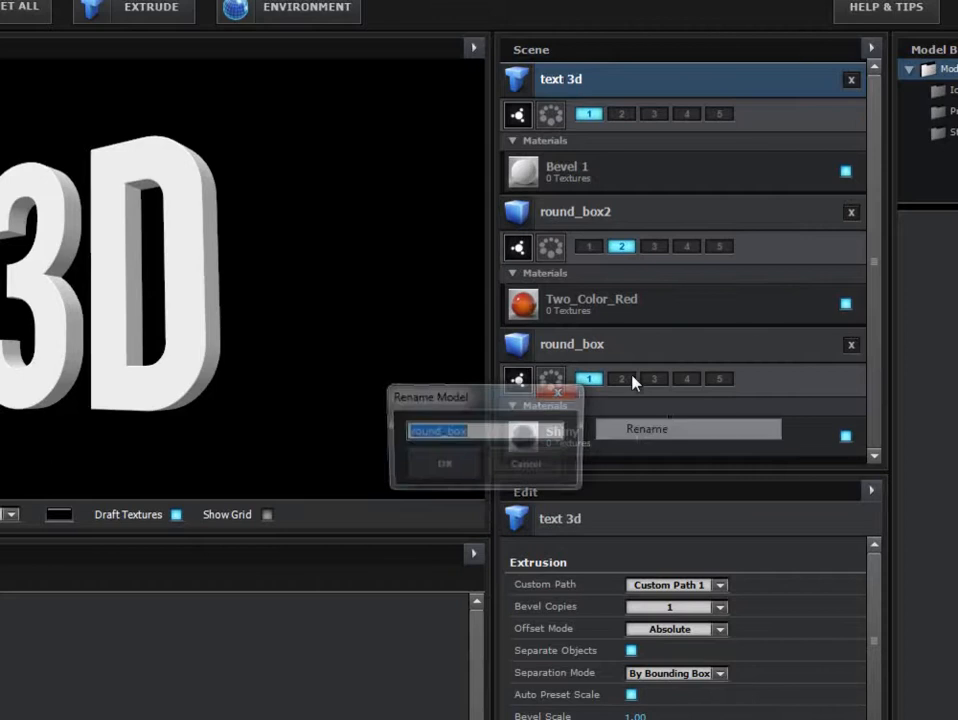
{"action": "left_click", "coordinate": [484, 431]}
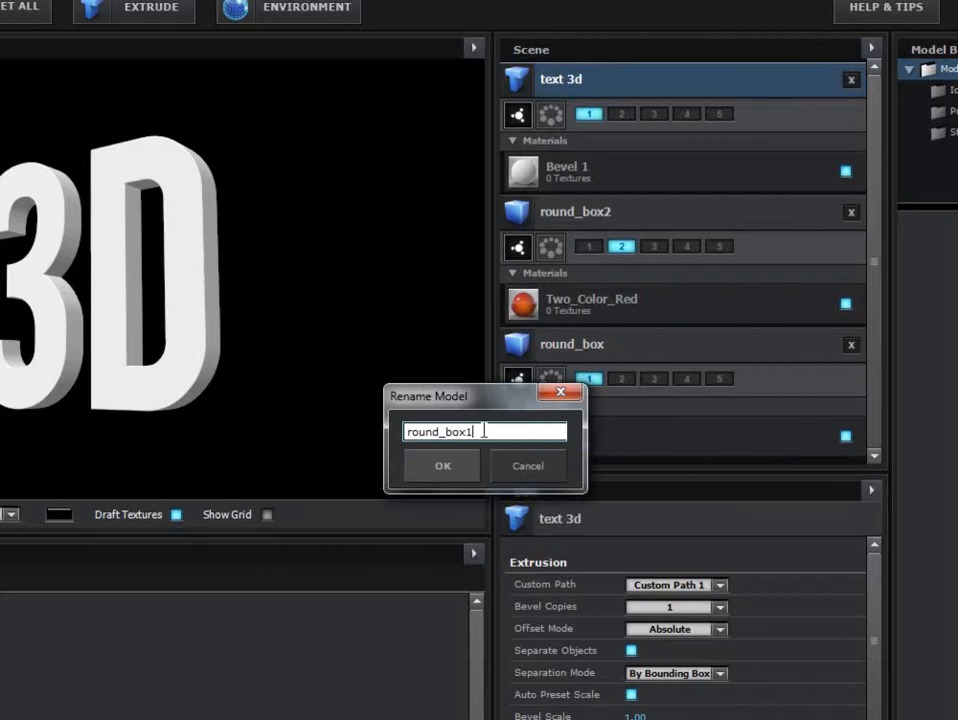
{"action": "type", "text": "1"}
{"action": "left_click", "coordinate": [462, 458]}
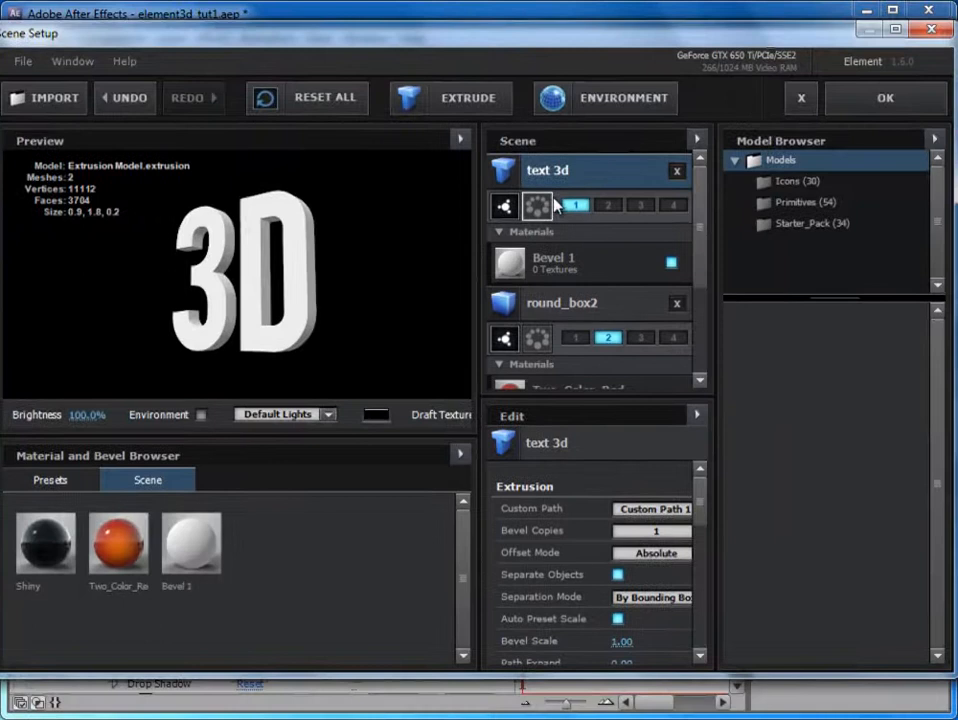
{"action": "left_click", "coordinate": [886, 99]}
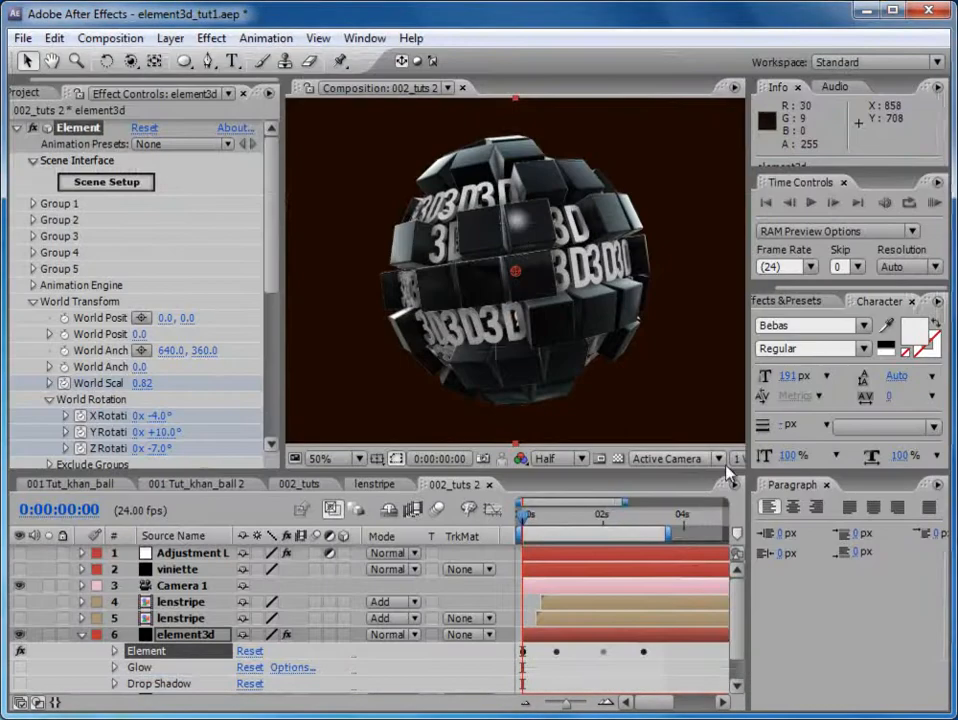
- Scrub the opening frames and try orbiting the camera to examine how the 3D text mixes with the ball's boxes
{"action": "left_click_drag", "start_coordinate": [527, 513], "coordinate": [498, 513]}
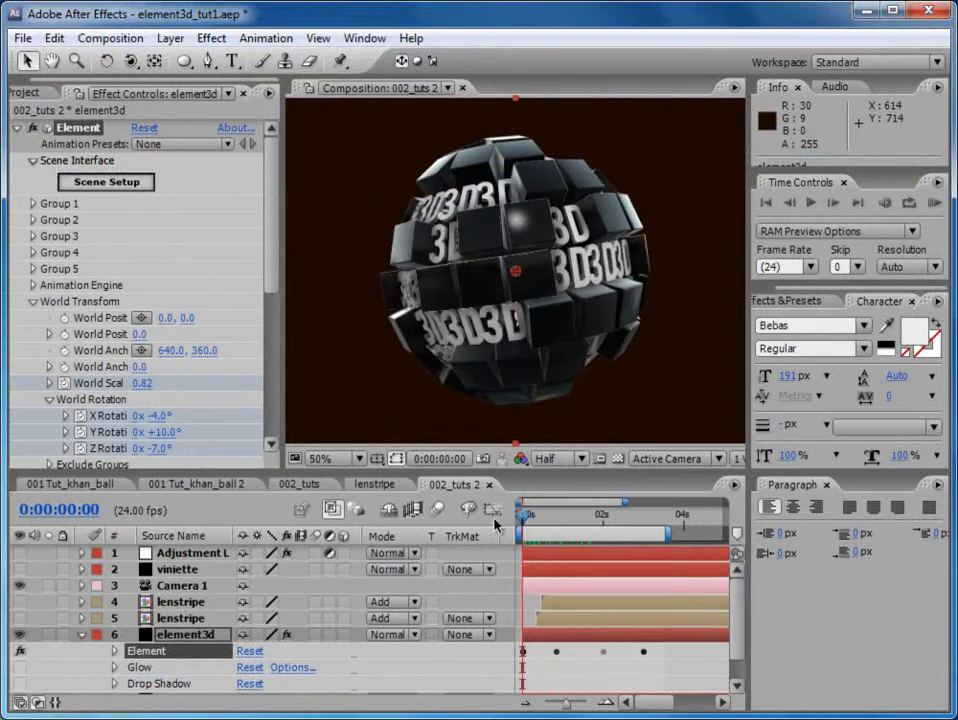
{"action": "key", "text": "c"}
{"action": "key", "text": "c"}
{"action": "left_click", "coordinate": [518, 266]}
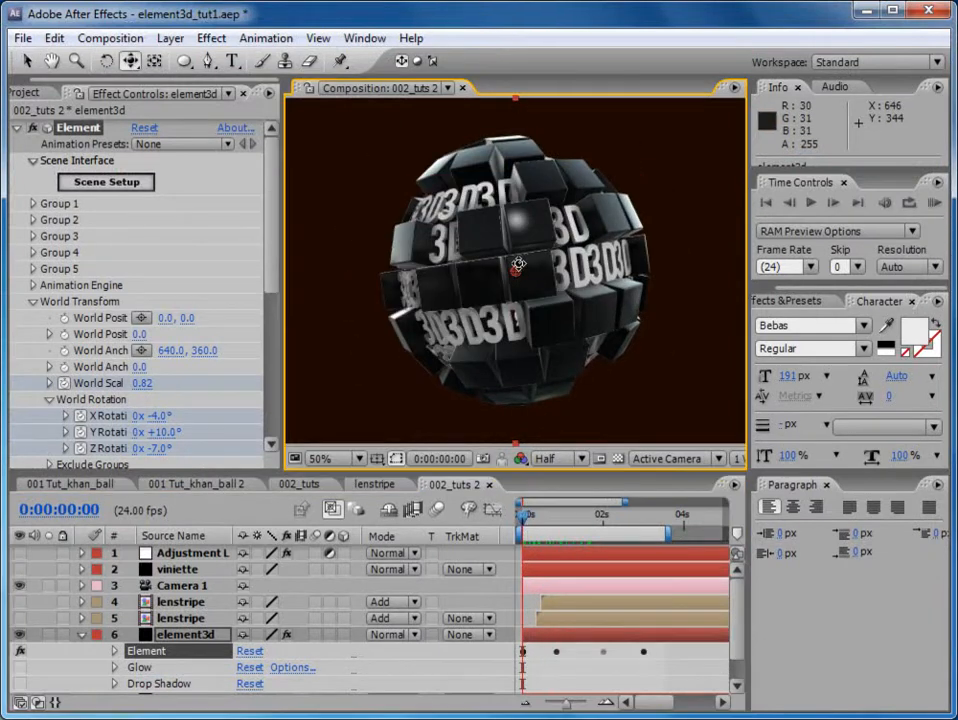
{"action": "mouse_move", "coordinate": [518, 266]}
{"action": "left_mouse_down"}
{"action": "mouse_move", "coordinate": [567, 327]}
{"action": "mouse_move", "coordinate": [593, 247]}
{"action": "mouse_move", "coordinate": [490, 259]}
{"action": "mouse_move", "coordinate": [517, 261]}
{"action": "left_mouse_up"}
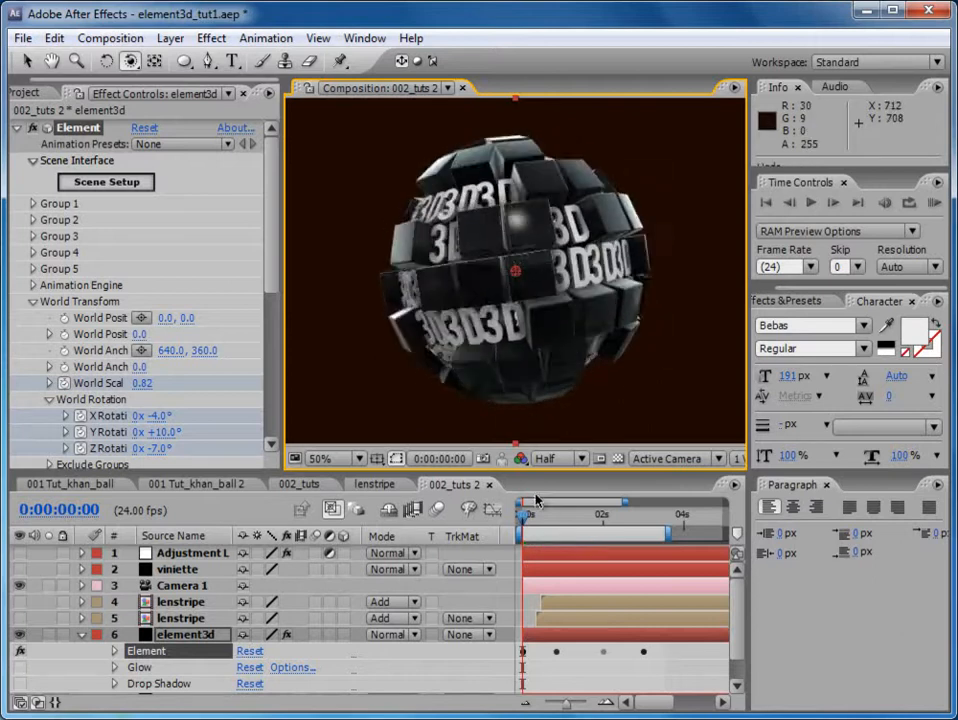
{"action": "mouse_move", "coordinate": [532, 514]}
{"action": "left_mouse_down"}
{"action": "mouse_move", "coordinate": [605, 535]}
{"action": "mouse_move", "coordinate": [520, 532]}
{"action": "left_mouse_up"}
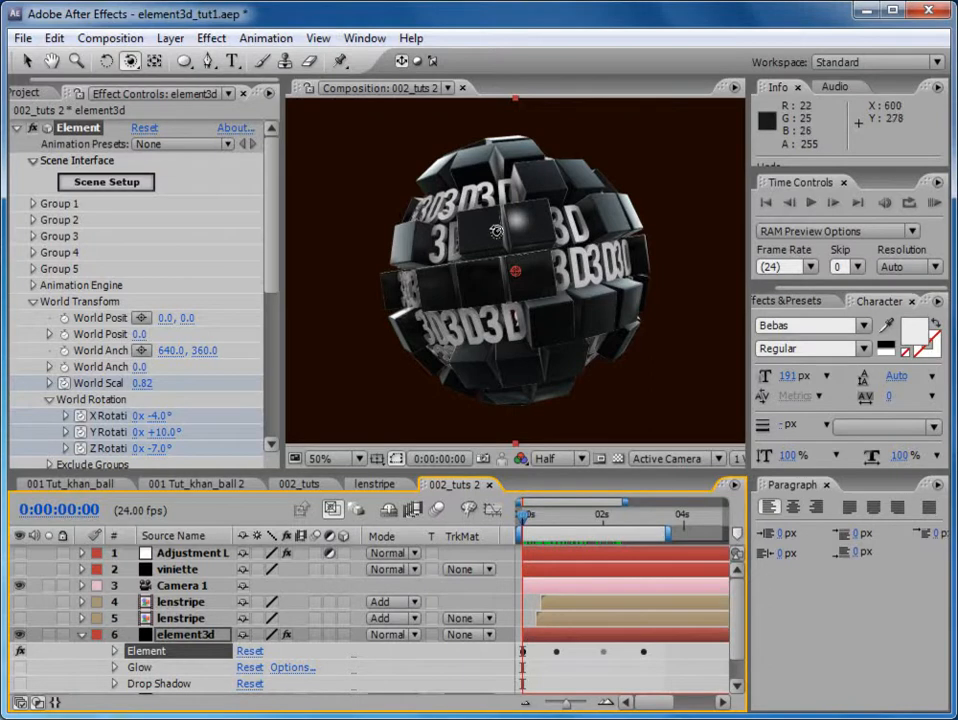
- Review in Element's Scene Setup which particle groups the text 3d, round_box2 and round_box1 models are assigned to
{"action": "left_click", "coordinate": [137, 181]}
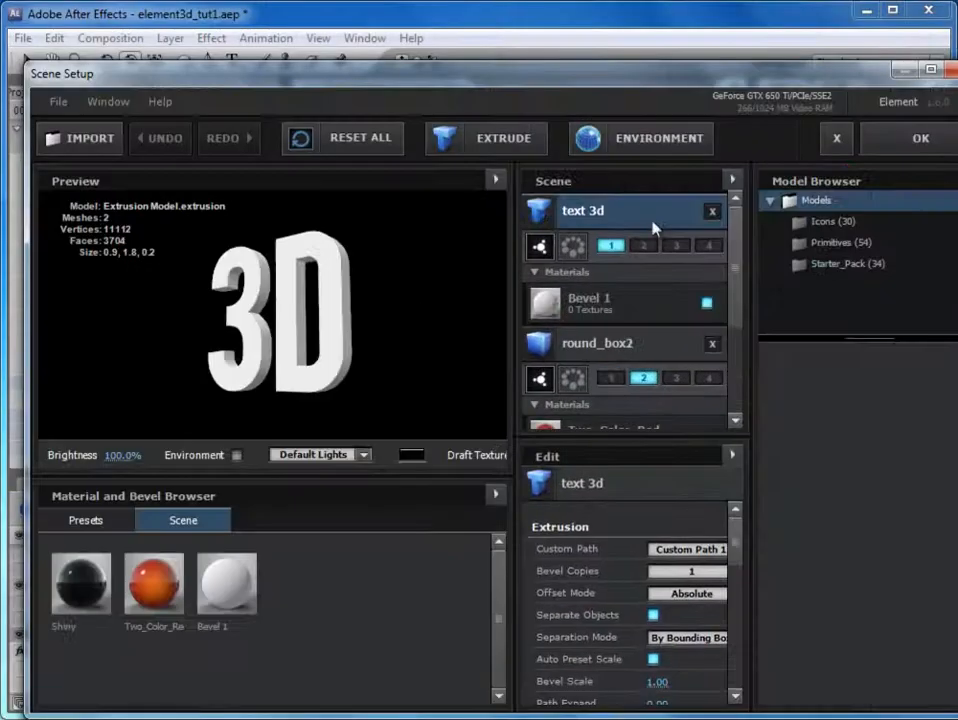
{"action": "left_click_drag", "start_coordinate": [757, 260], "coordinate": [788, 260]}
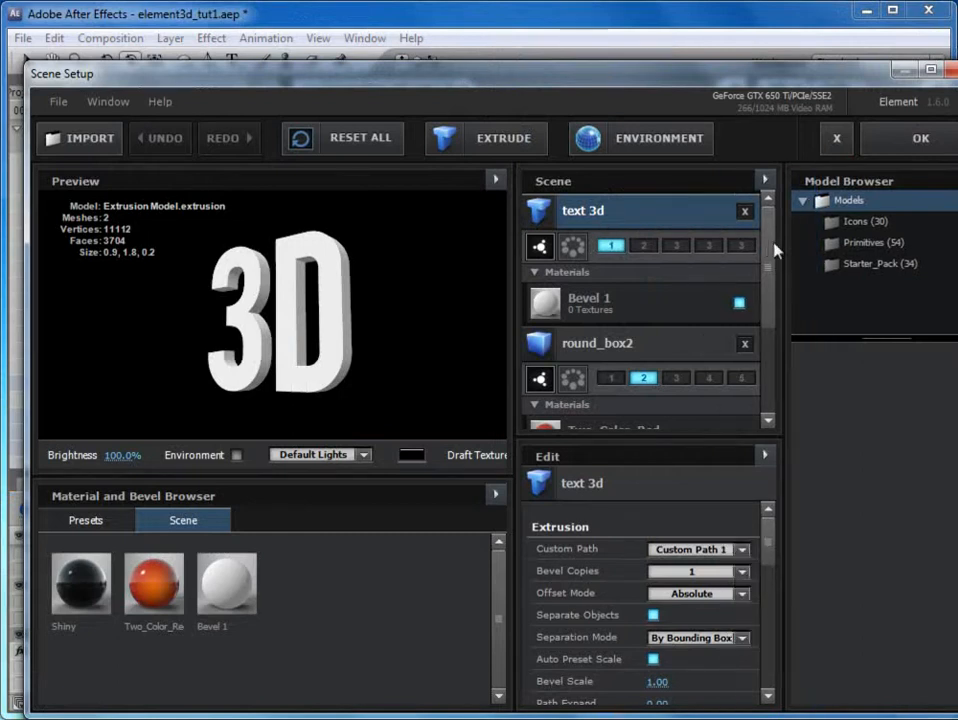
{"action": "scroll", "coordinate": [766, 292], "scroll_direction": "down", "scroll_amount": 3}
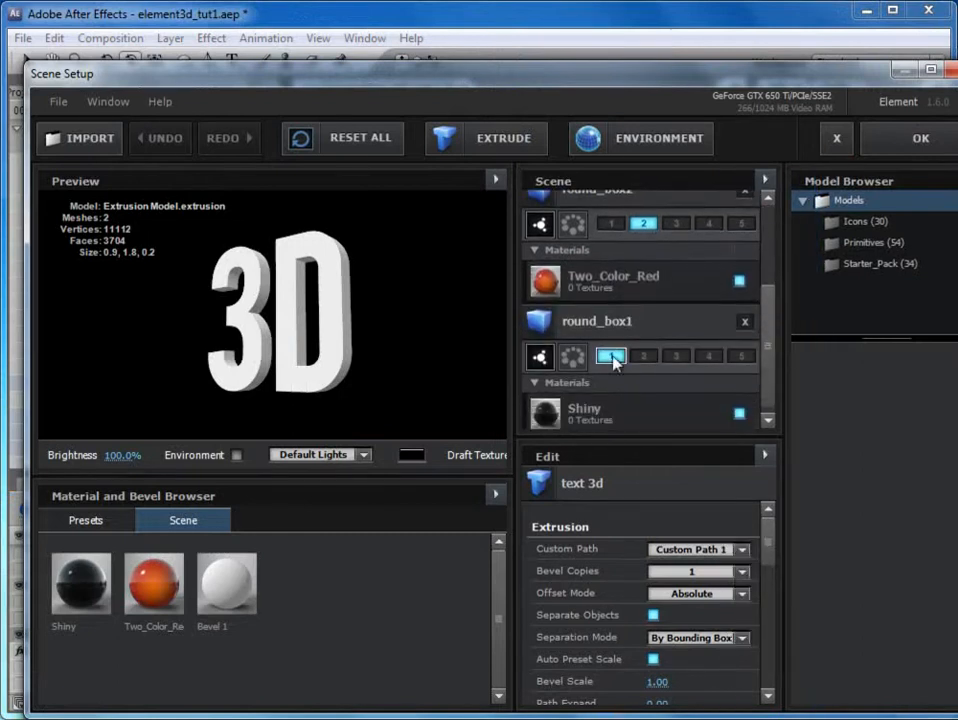
{"action": "scroll", "coordinate": [768, 280], "scroll_direction": "up", "scroll_amount": 3}
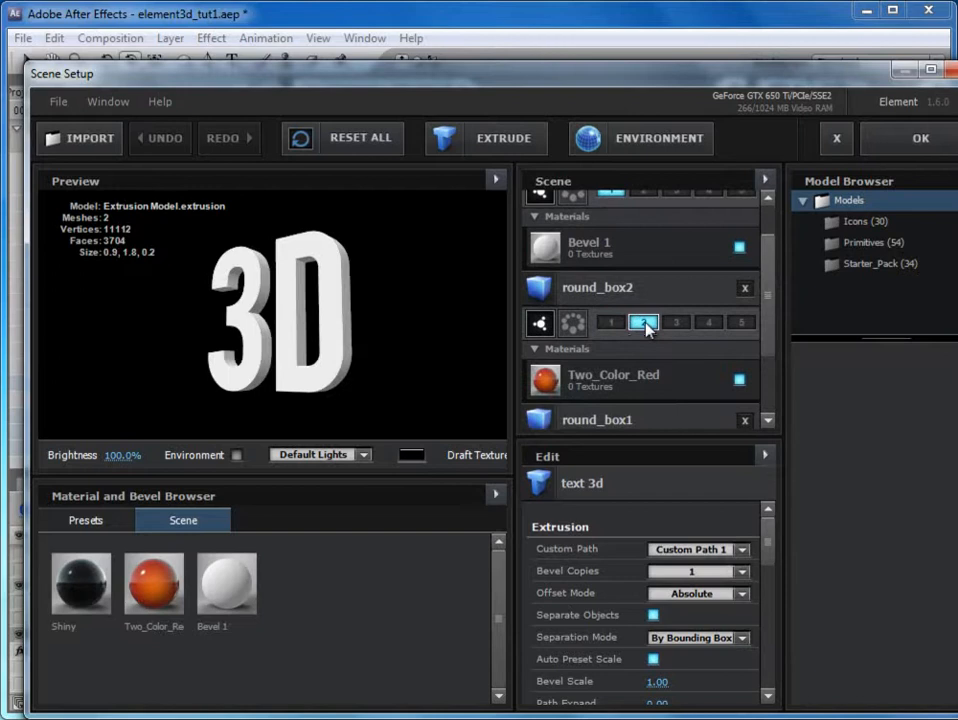
{"action": "scroll", "coordinate": [740, 318], "scroll_direction": "up", "scroll_amount": 1}
{"action": "left_click", "coordinate": [675, 326]}
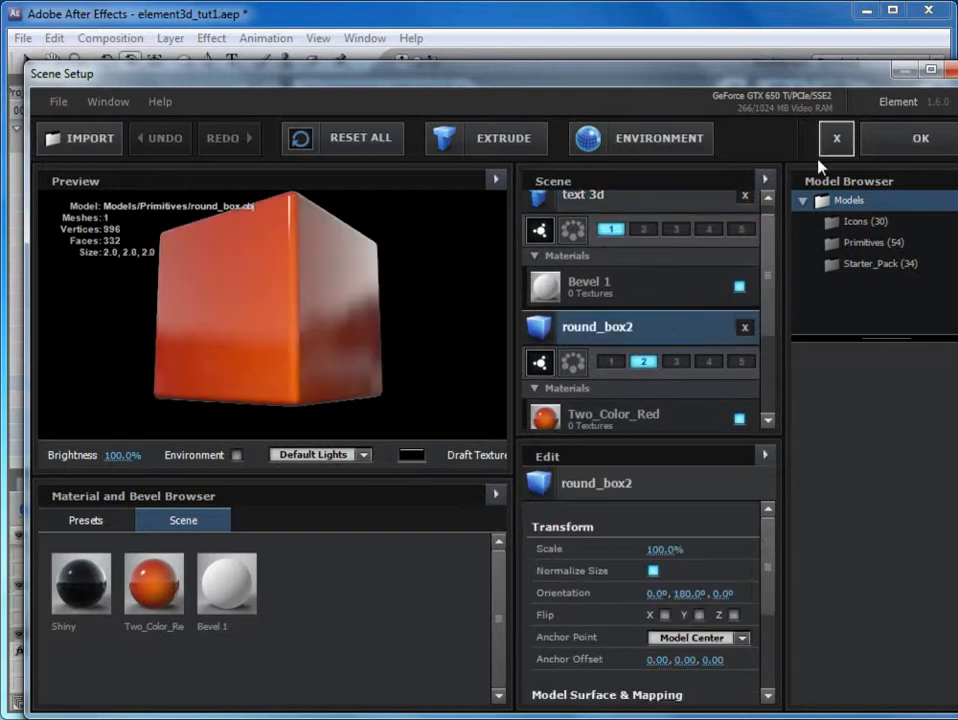
{"action": "left_click", "coordinate": [918, 138]}
{"action": "left_click_drag", "start_coordinate": [538, 522], "coordinate": [517, 540]}
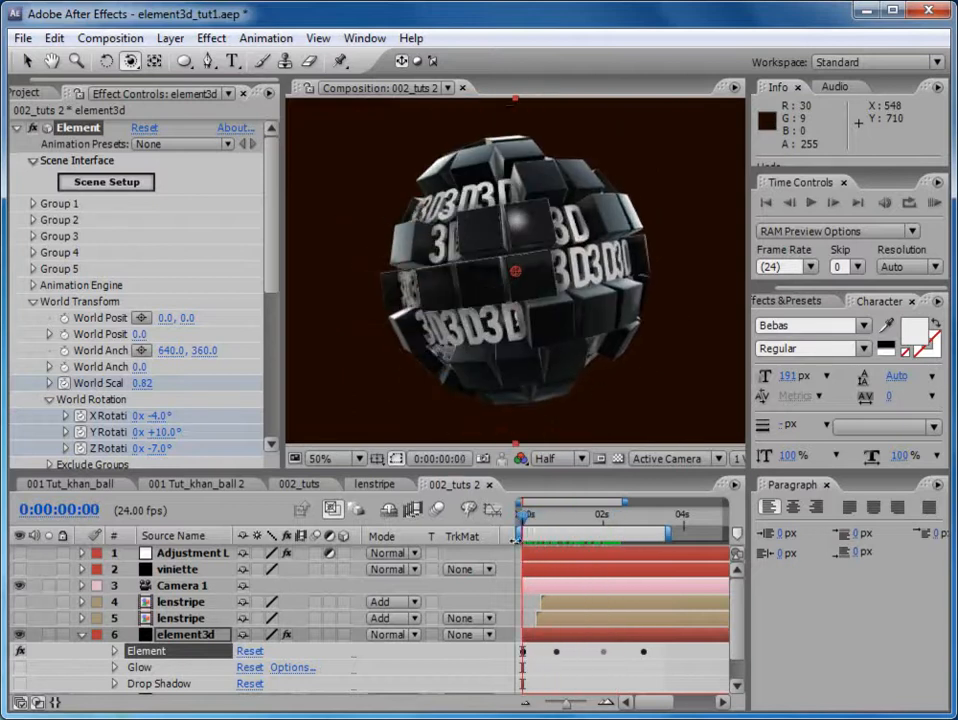
- Add the recycle model from the Icons library to group 1, apply the scene and orbit the camera around the ball
{"action": "left_click", "coordinate": [130, 182]}
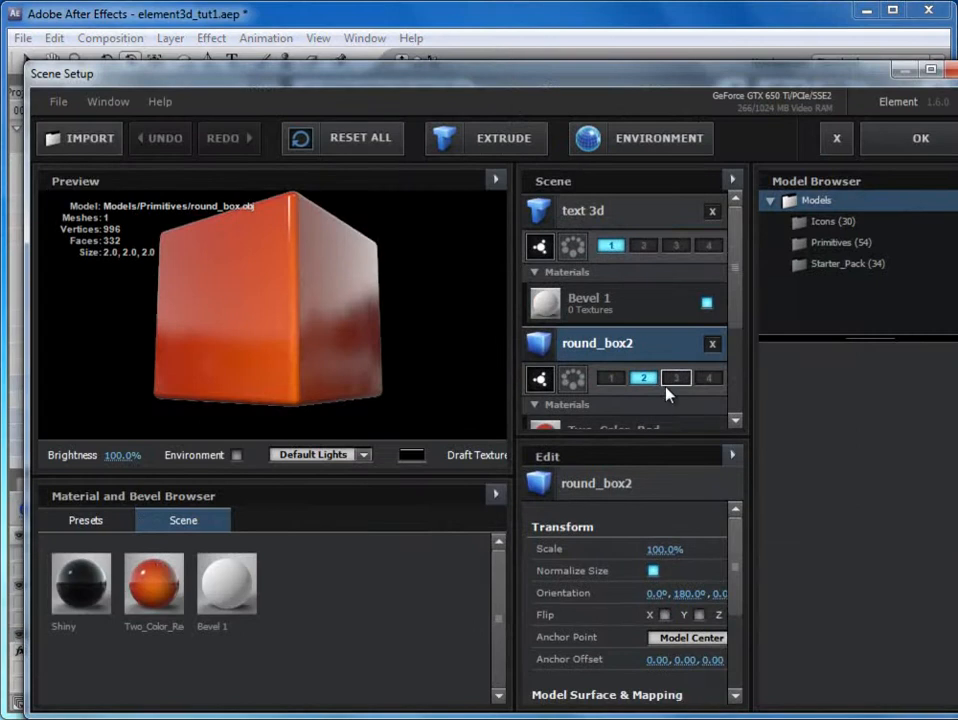
{"action": "scroll", "coordinate": [729, 342], "scroll_direction": "down", "scroll_amount": 3}
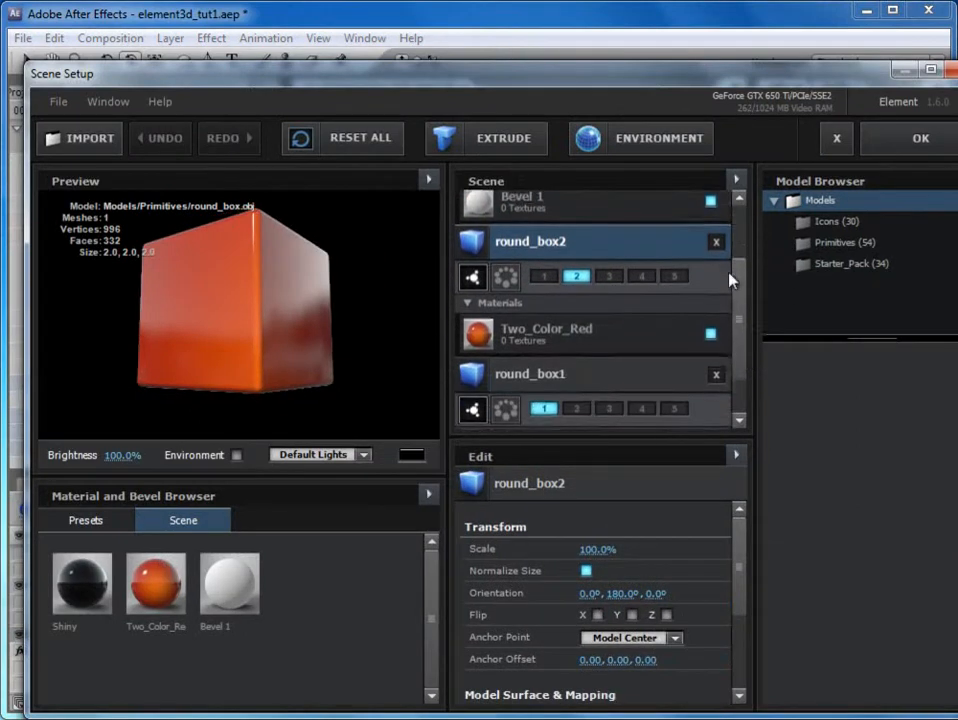
{"action": "scroll", "coordinate": [730, 280], "scroll_direction": "up", "scroll_amount": 3}
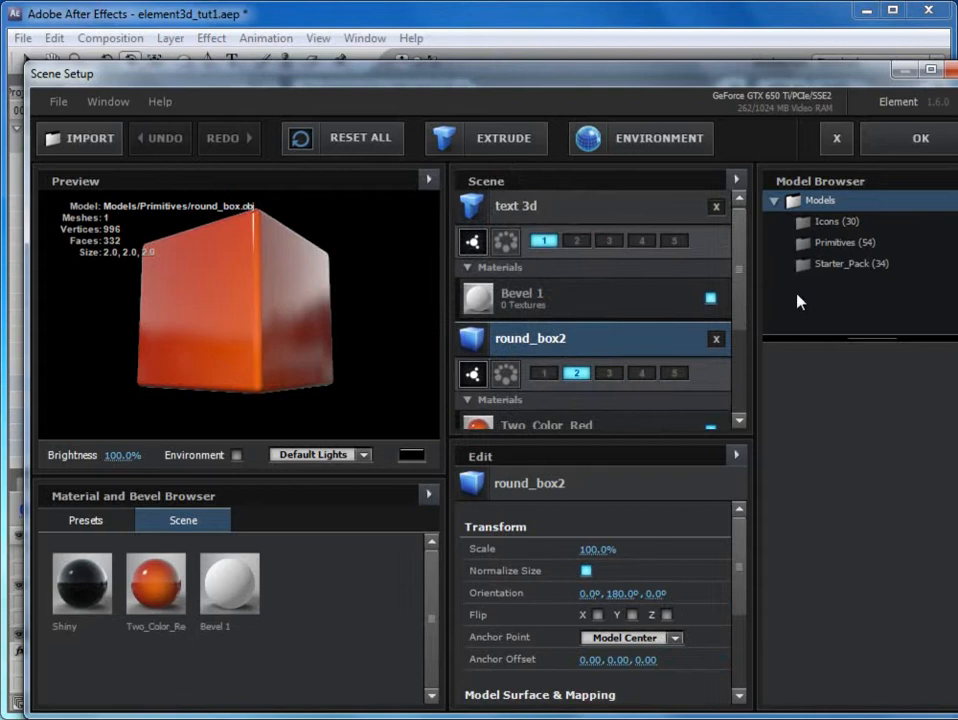
{"action": "left_click", "coordinate": [833, 250]}
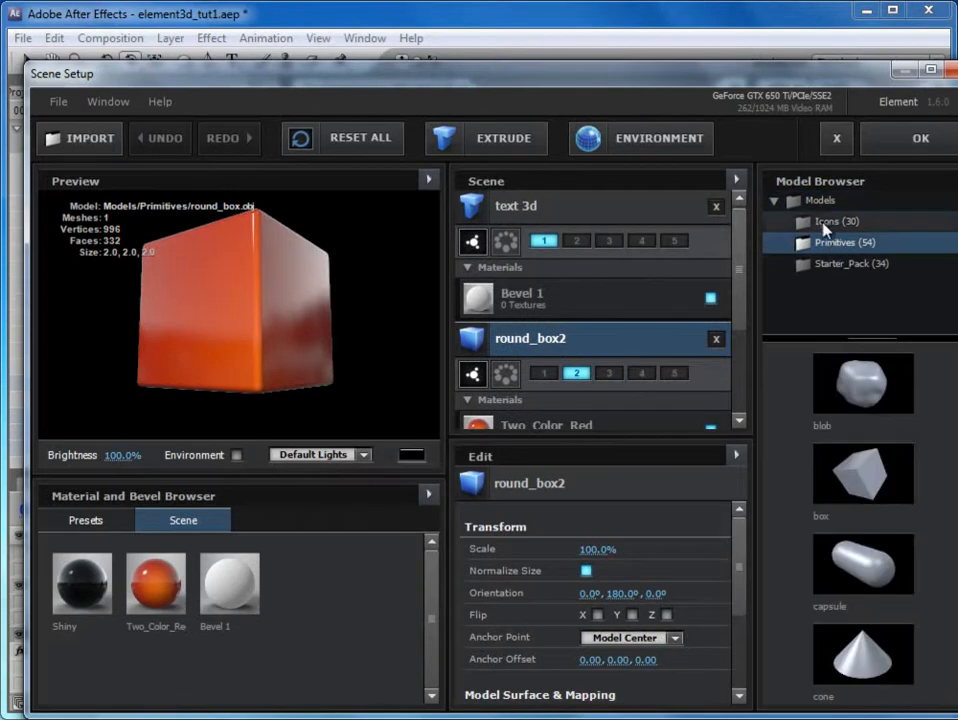
{"action": "left_click", "coordinate": [825, 226]}
{"action": "scroll", "coordinate": [863, 525], "scroll_direction": "down", "scroll_amount": 6}
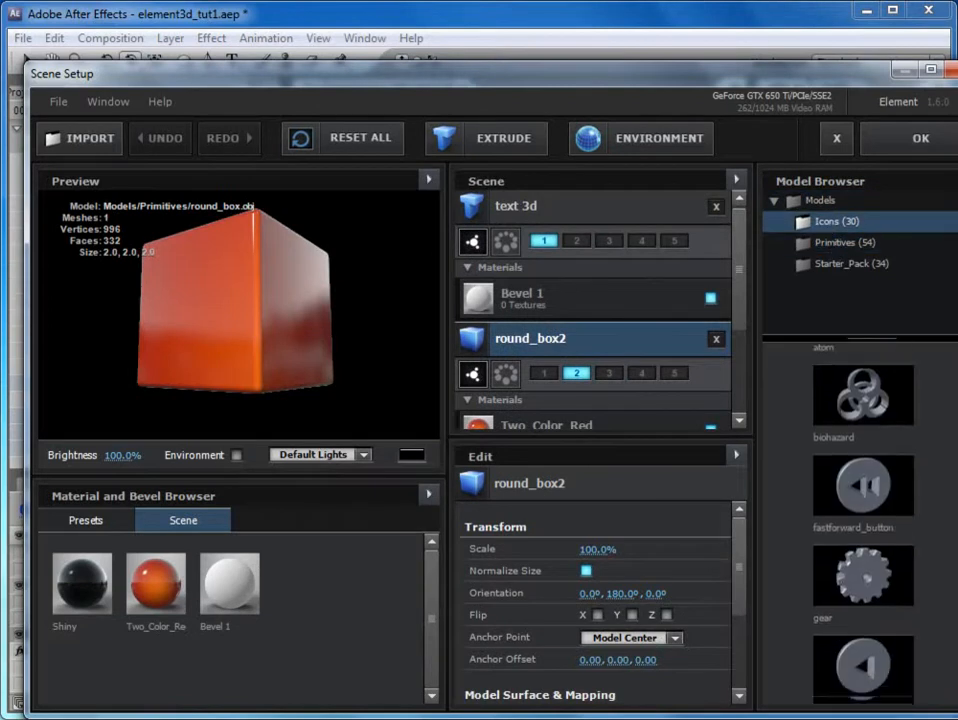
{"action": "scroll", "coordinate": [863, 525], "scroll_direction": "down", "scroll_amount": 2}
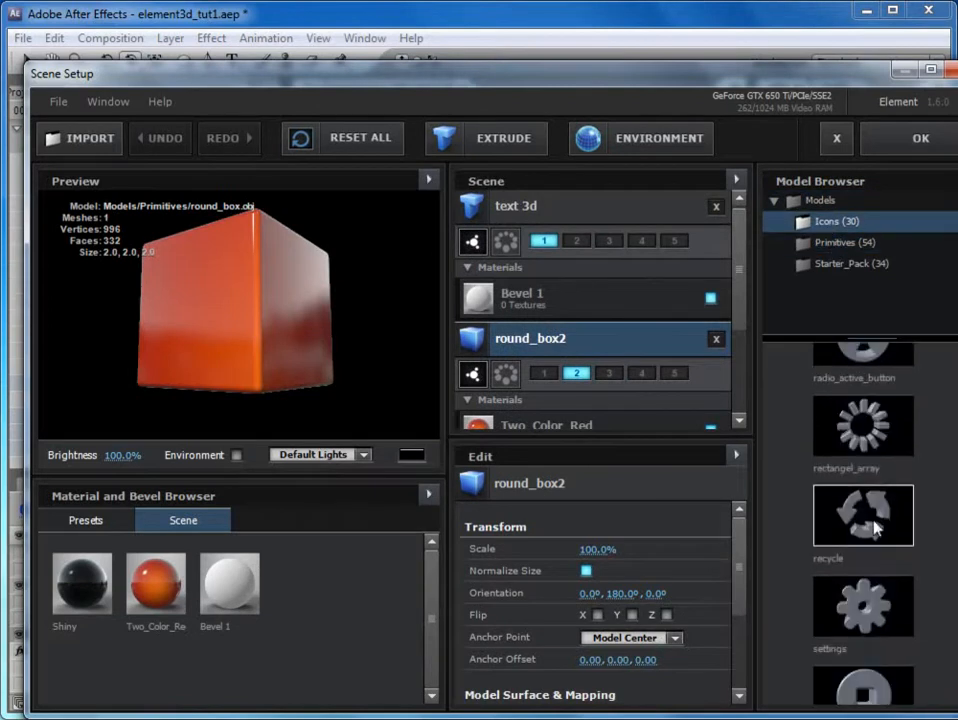
{"action": "left_click", "coordinate": [855, 522]}
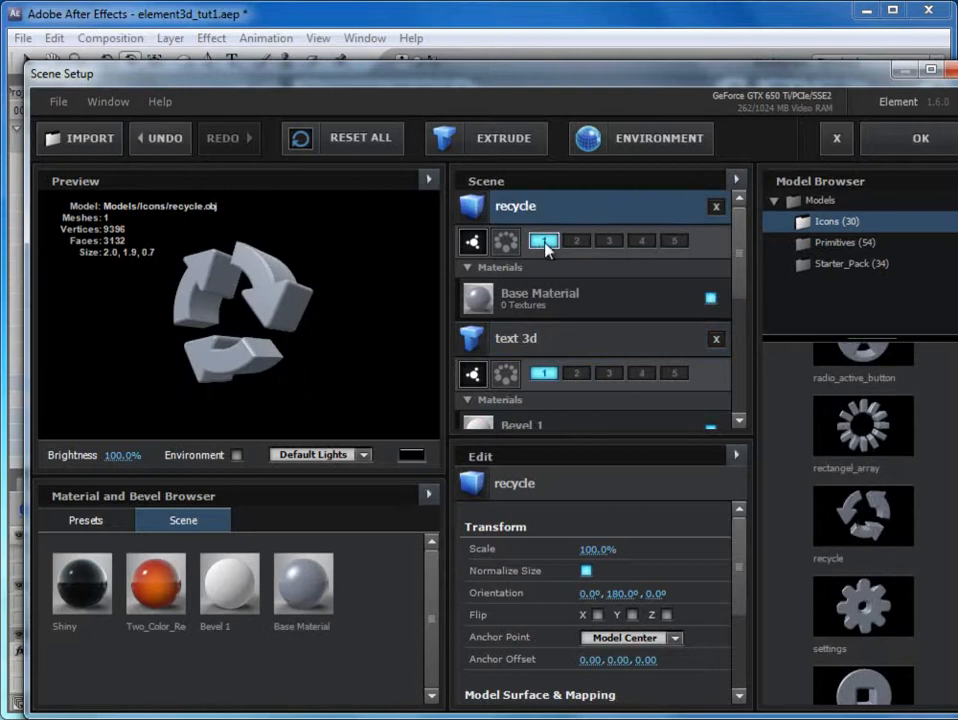
{"action": "left_click", "coordinate": [900, 138]}
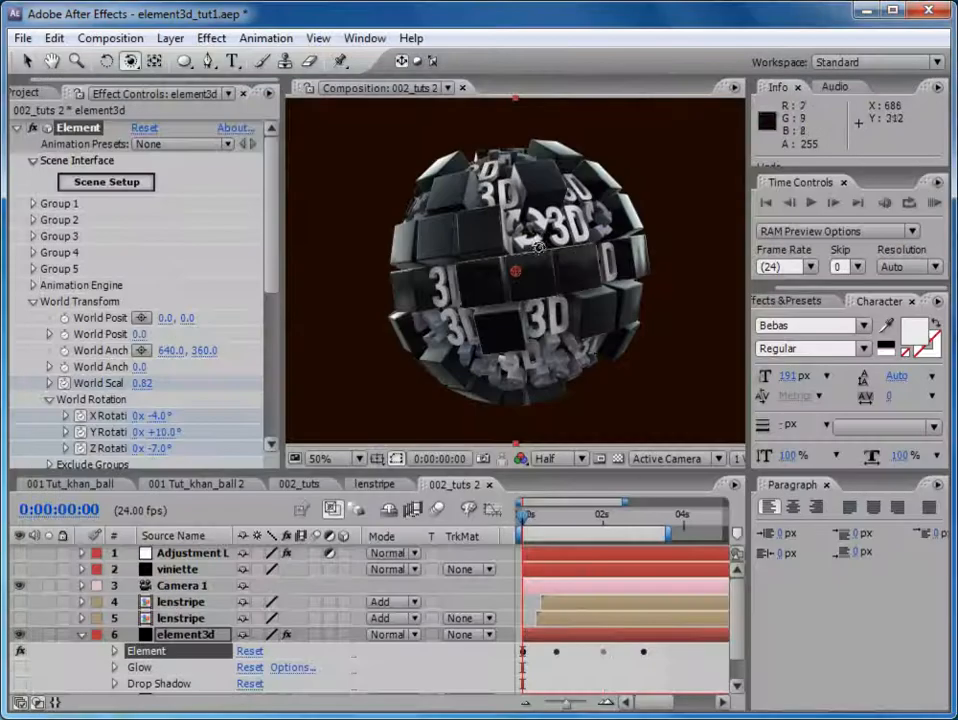
{"action": "left_click_drag", "start_coordinate": [538, 246], "coordinate": [556, 130]}
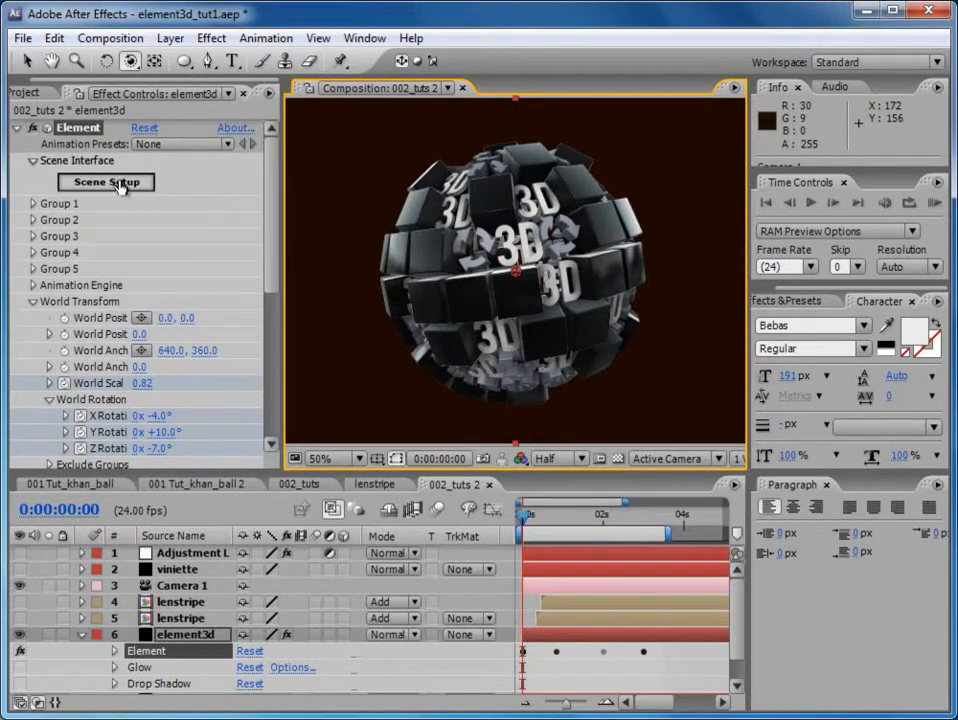
- Assign the text 3d model to group 2 as well as group 1, apply the scene and check the explosion at 0:00:01:19
{"action": "mouse_move", "coordinate": [522, 516]}
{"action": "left_mouse_down"}
{"action": "mouse_move", "coordinate": [580, 518]}
{"action": "mouse_move", "coordinate": [519, 527]}
{"action": "mouse_move", "coordinate": [530, 514]}
{"action": "mouse_move", "coordinate": [590, 526]}
{"action": "mouse_move", "coordinate": [522, 530]}
{"action": "mouse_move", "coordinate": [608, 530]}
{"action": "mouse_move", "coordinate": [522, 515]}
{"action": "mouse_move", "coordinate": [588, 526]}
{"action": "mouse_move", "coordinate": [523, 530]}
{"action": "left_mouse_up"}
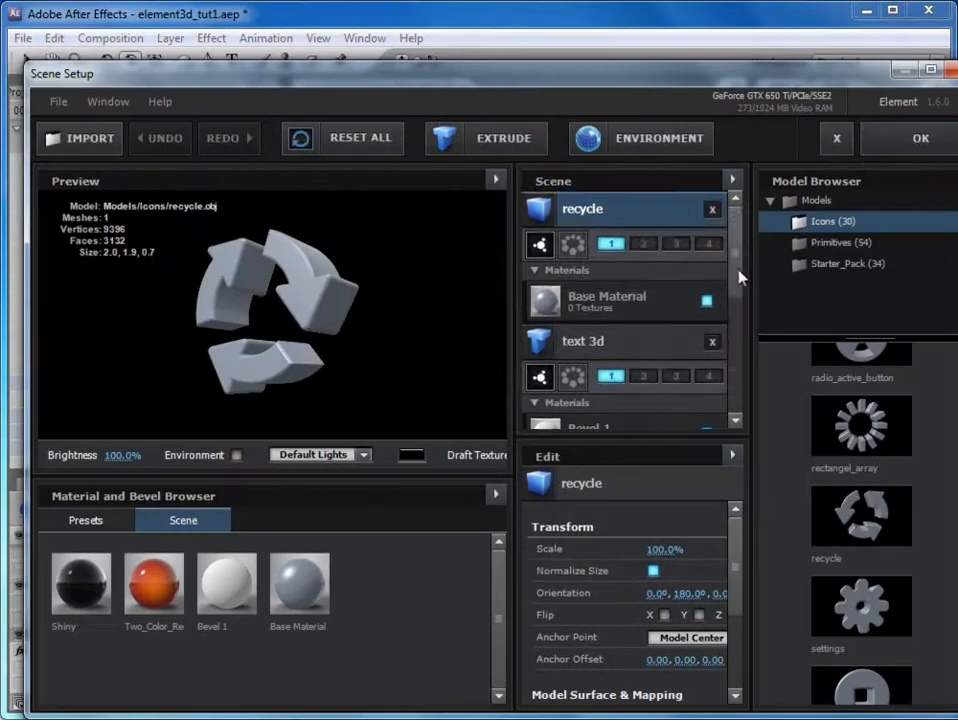
{"action": "left_click_drag", "start_coordinate": [740, 278], "coordinate": [740, 389]}
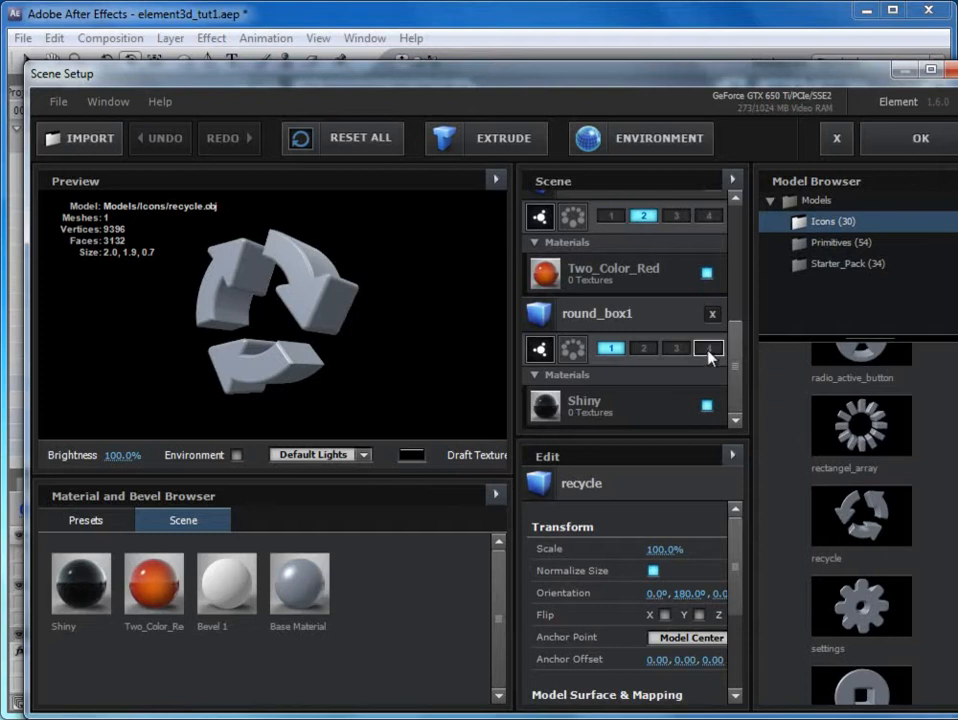
{"action": "left_click_drag", "start_coordinate": [752, 321], "coordinate": [777, 343]}
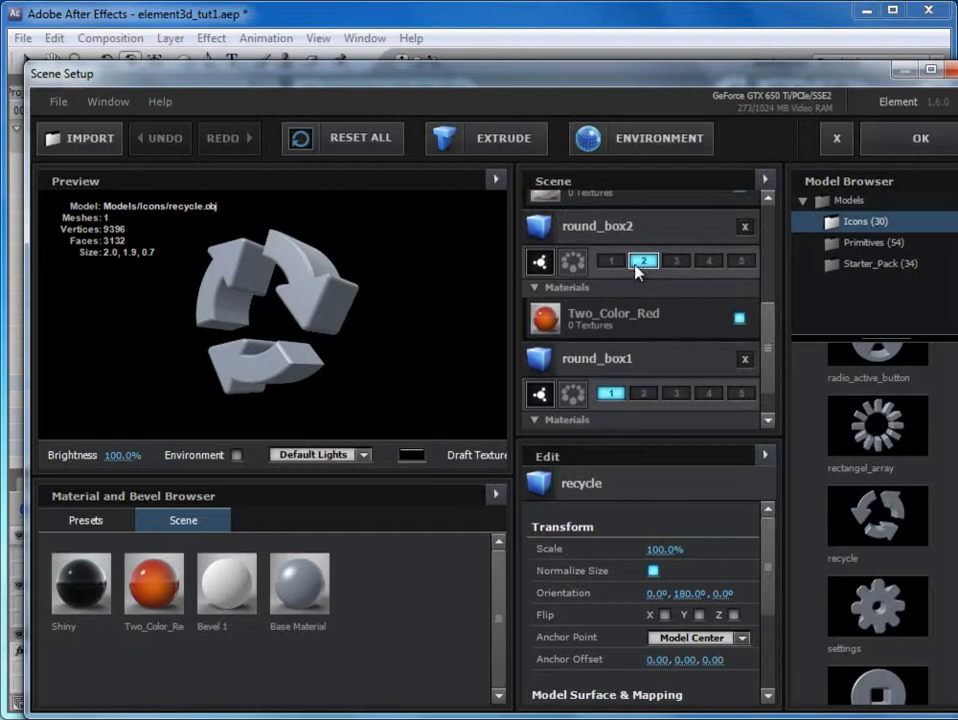
{"action": "left_click_drag", "start_coordinate": [767, 322], "coordinate": [774, 246]}
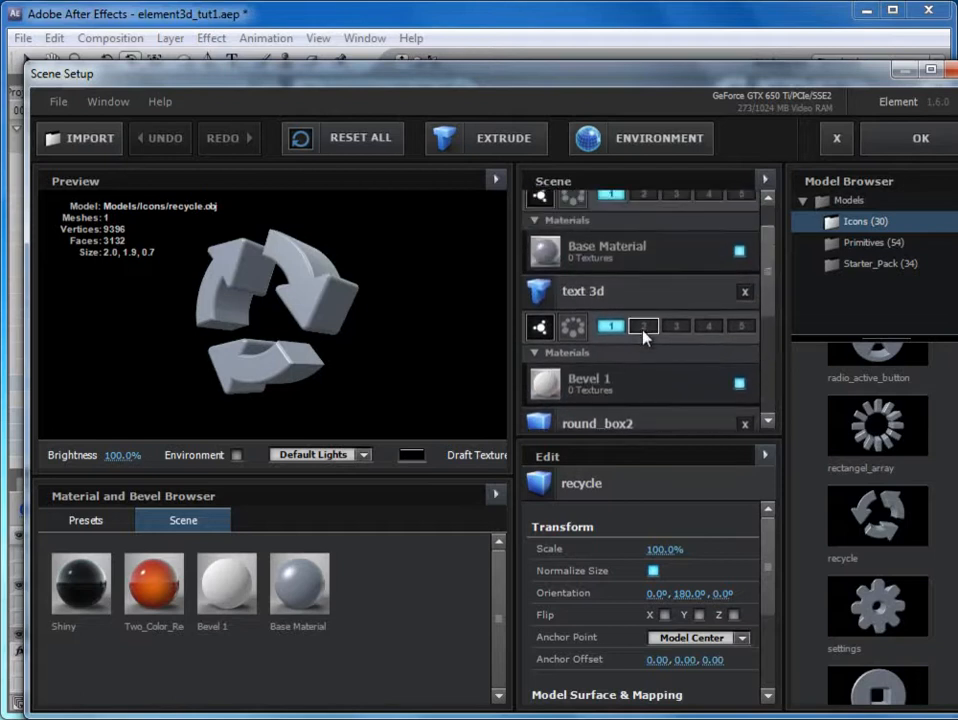
{"action": "left_click", "coordinate": [643, 327]}
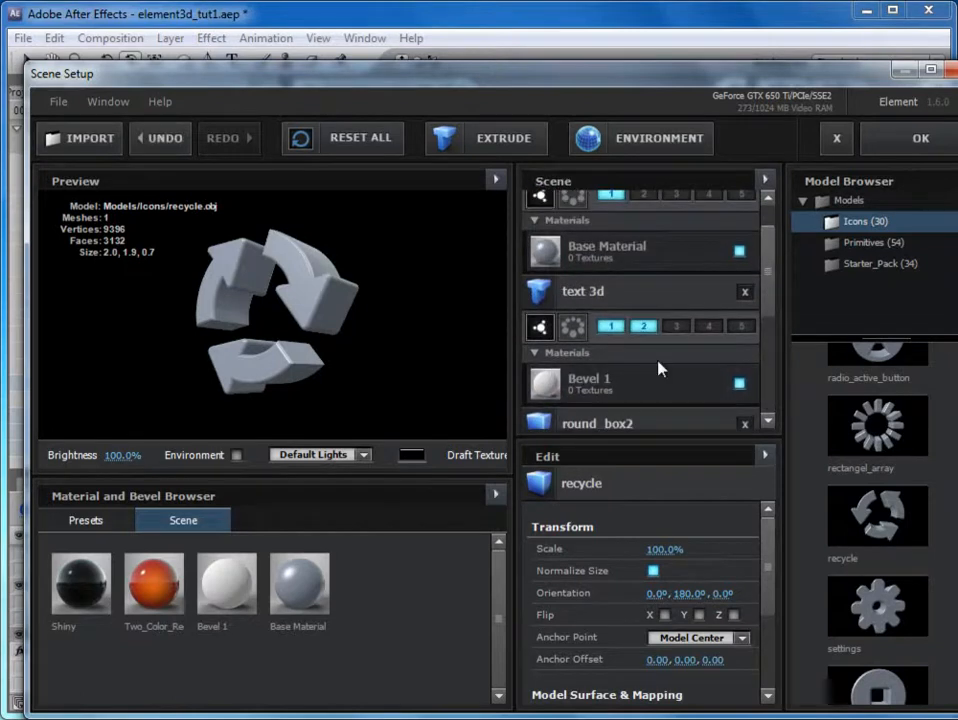
{"action": "left_click", "coordinate": [920, 138]}
{"action": "left_click_drag", "start_coordinate": [524, 520], "coordinate": [595, 518]}
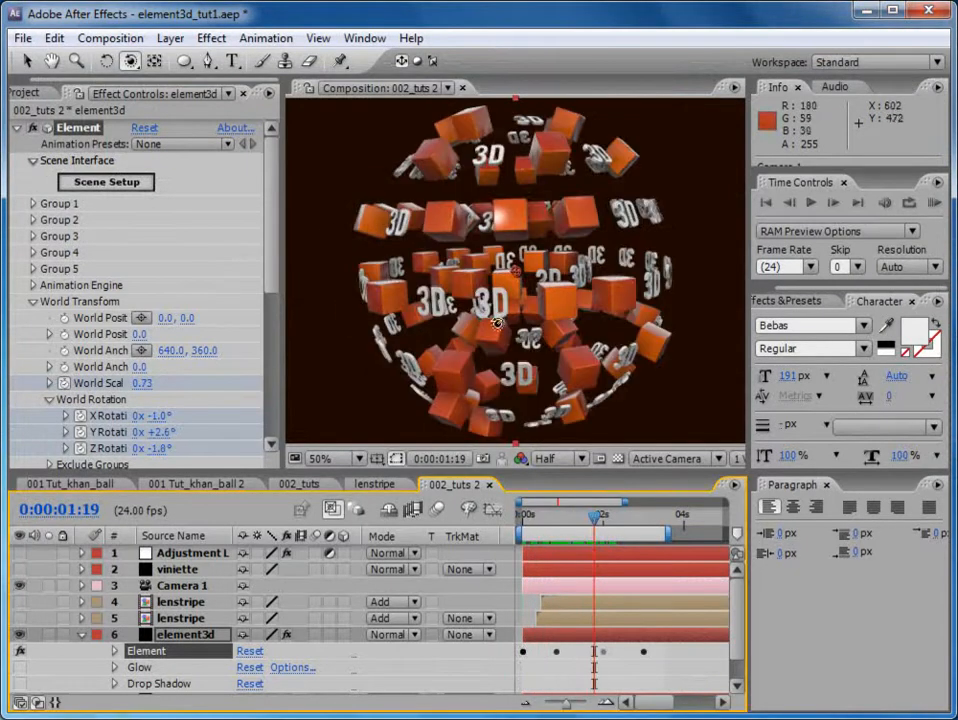
- Add the biohazard icon model to group 1, apply the scene, orbit the ball at the first frame and scrub to 0:00:02:05
{"action": "left_click", "coordinate": [108, 183]}
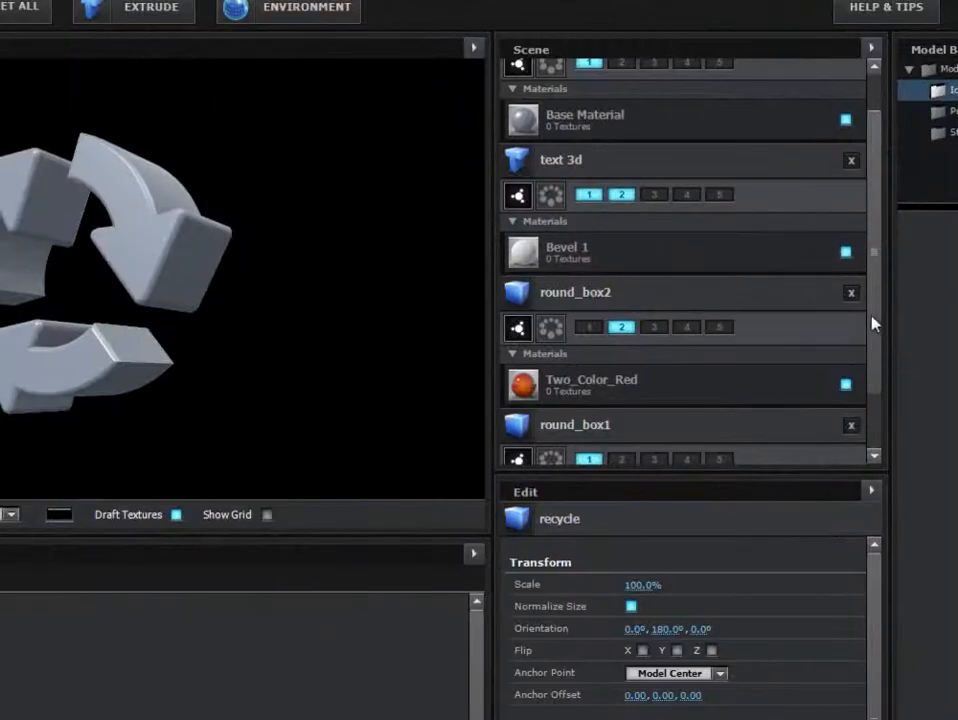
{"action": "left_click_drag", "start_coordinate": [874, 177], "coordinate": [875, 120]}
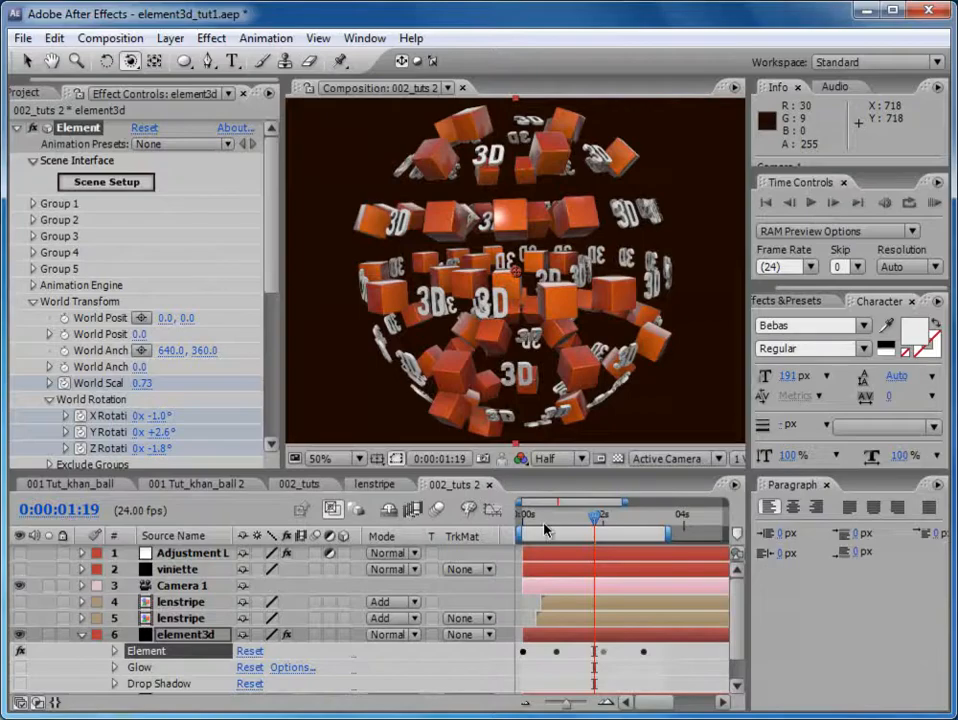
{"action": "left_click_drag", "start_coordinate": [545, 524], "coordinate": [490, 525]}
{"action": "left_click_drag", "start_coordinate": [572, 309], "coordinate": [545, 286]}
{"action": "scroll", "coordinate": [545, 286], "scroll_direction": "up", "scroll_amount": 1}
{"action": "scroll", "coordinate": [547, 284], "scroll_direction": "down", "scroll_amount": 1}
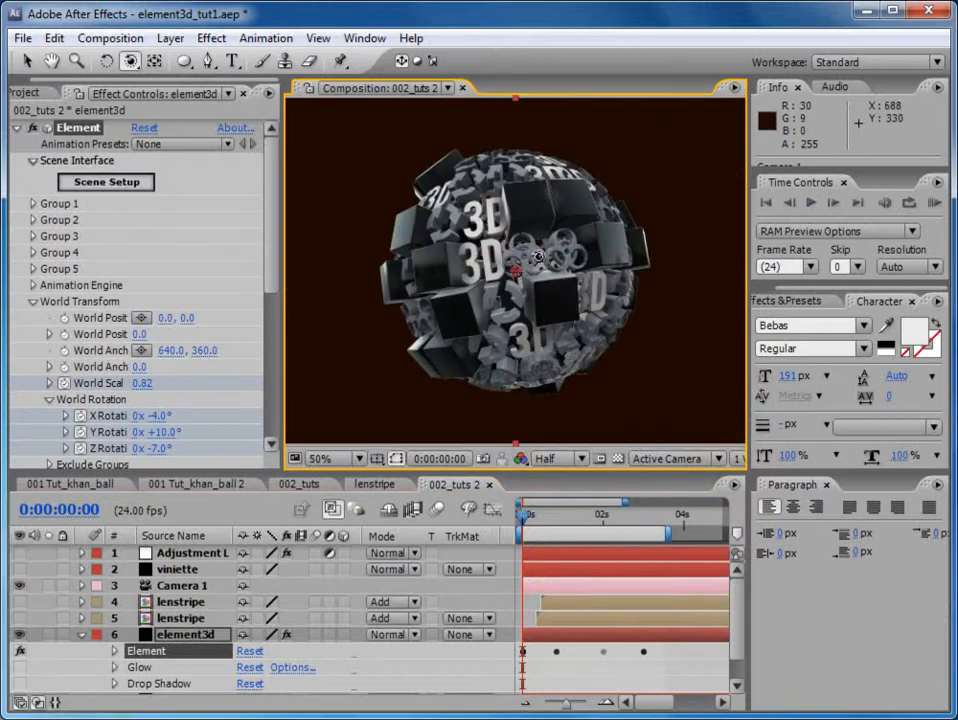
{"action": "left_click_drag", "start_coordinate": [540, 262], "coordinate": [498, 296]}
{"action": "left_click_drag", "start_coordinate": [525, 522], "coordinate": [611, 519]}
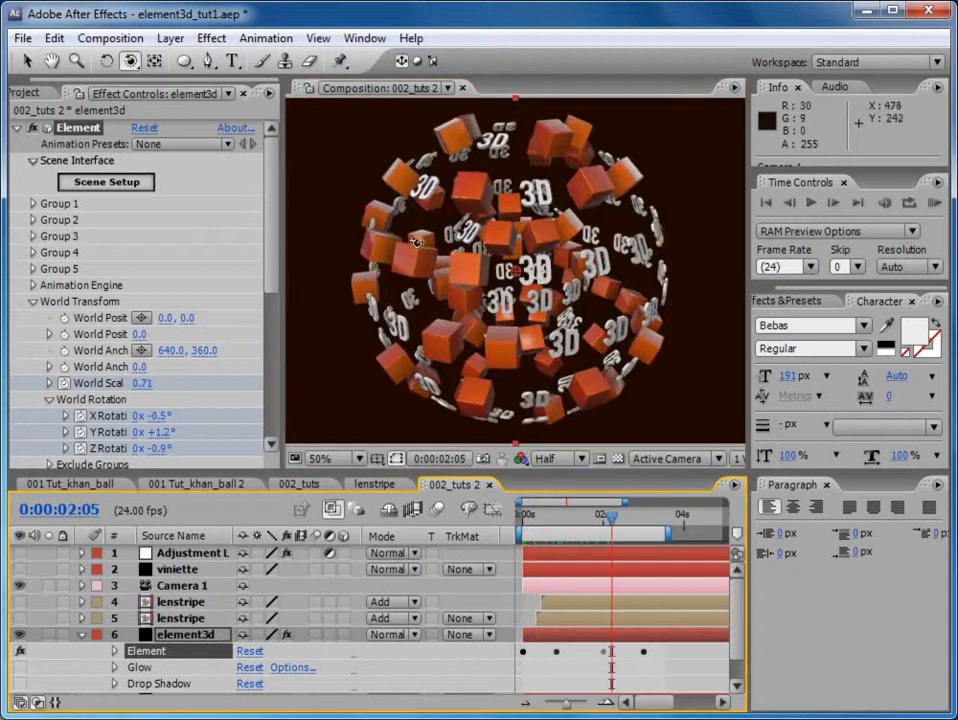
- Assign the round_box1 model to group 2 in addition to group 1 and apply the scene
{"action": "left_click", "coordinate": [107, 182]}
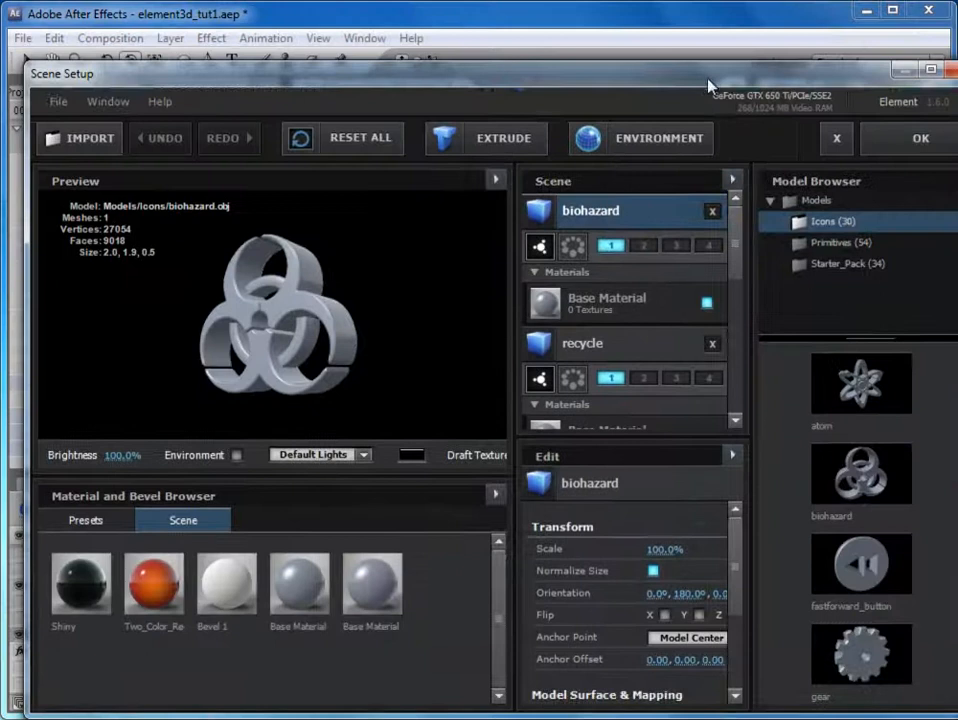
{"action": "left_click_drag", "start_coordinate": [708, 88], "coordinate": [691, 47]}
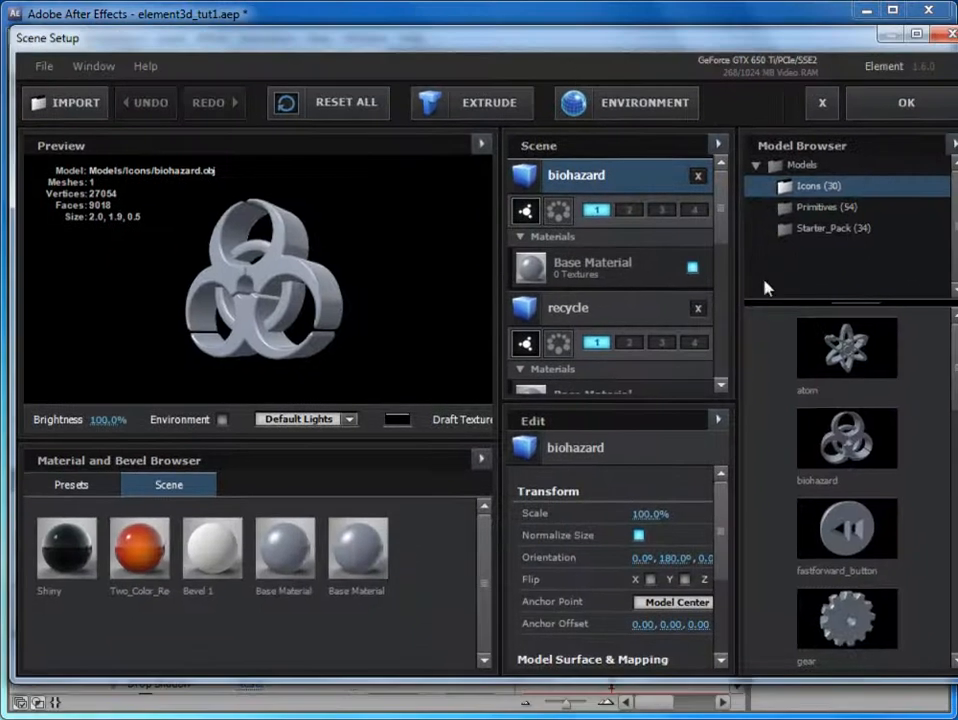
{"action": "left_click_drag", "start_coordinate": [735, 276], "coordinate": [761, 357]}
{"action": "left_click", "coordinate": [684, 295]}
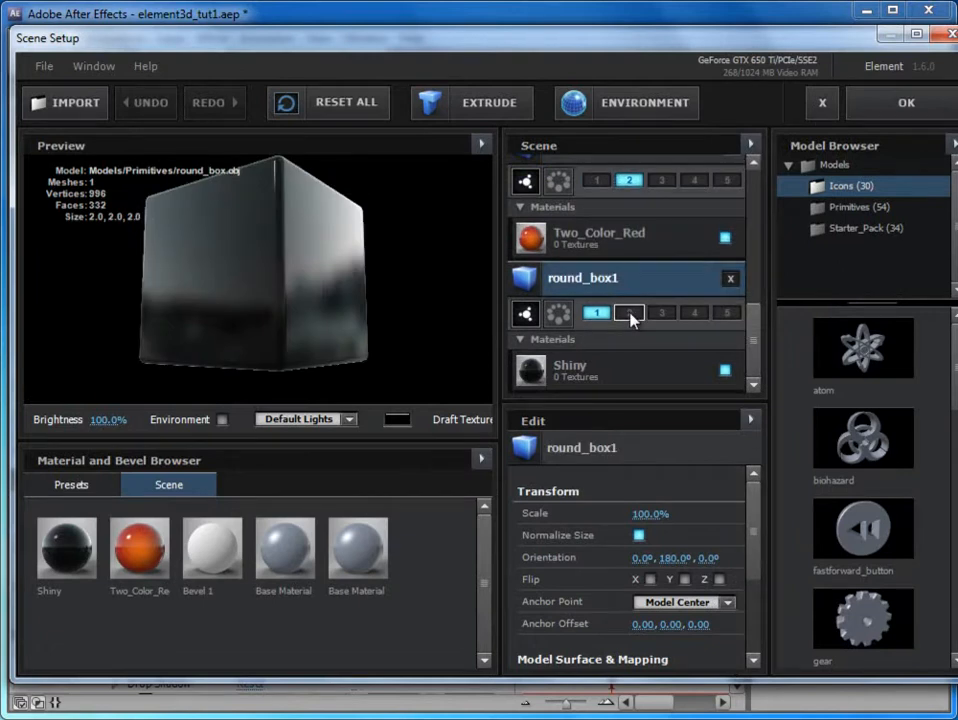
{"action": "left_click", "coordinate": [629, 316]}
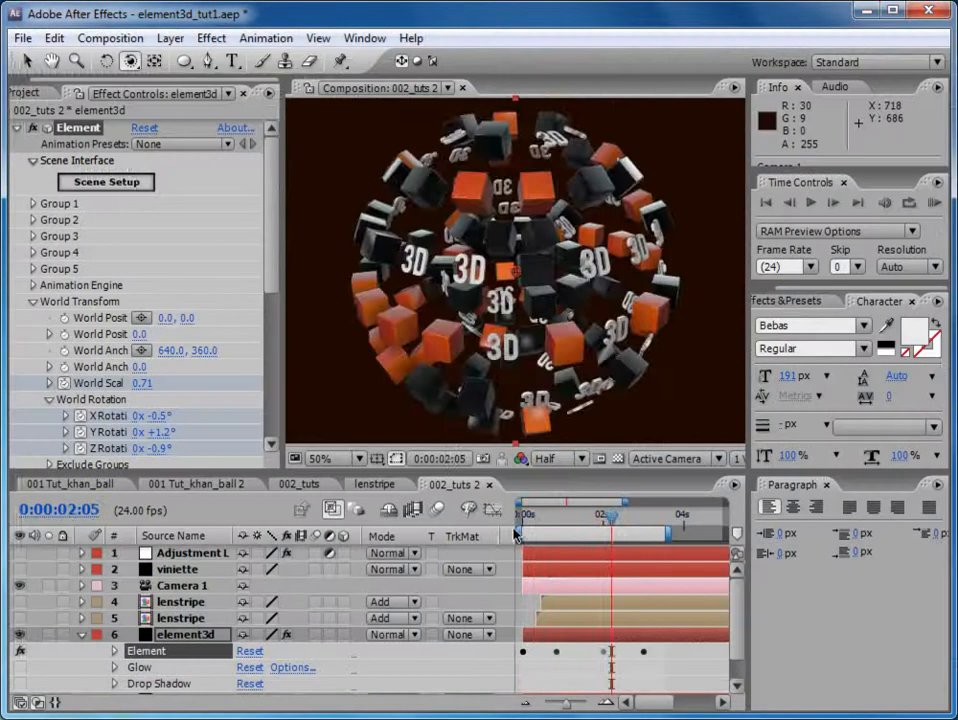
- Scrub through the explosion to 0:00:02:02, return to the first frame and play a RAM preview of the mixed models
{"action": "left_click_drag", "start_coordinate": [528, 516], "coordinate": [606, 518]}
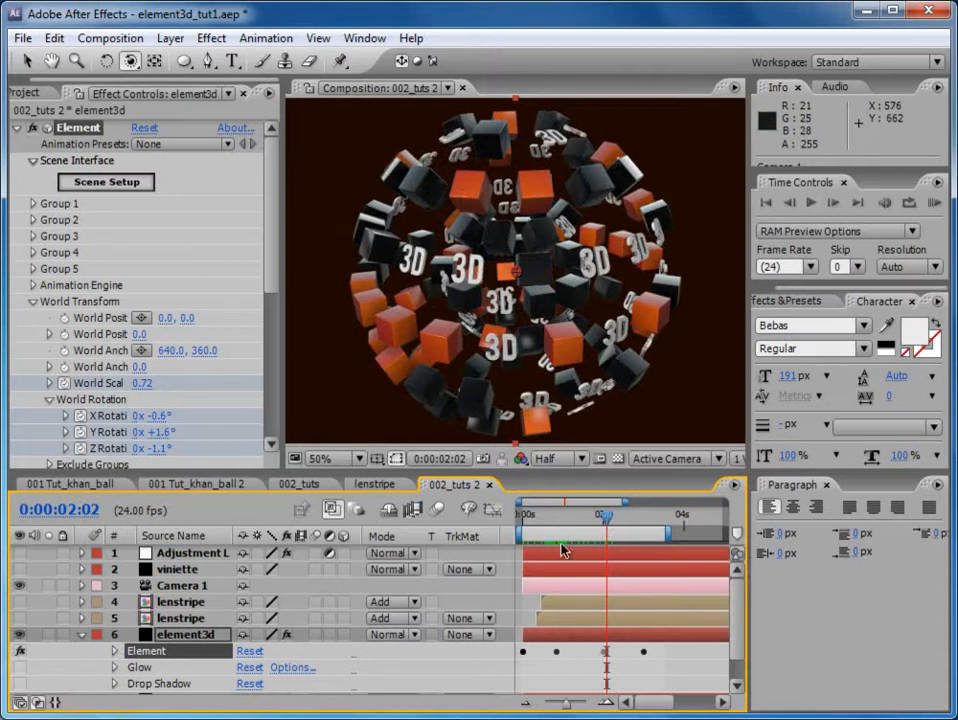
{"action": "left_click", "coordinate": [519, 517]}
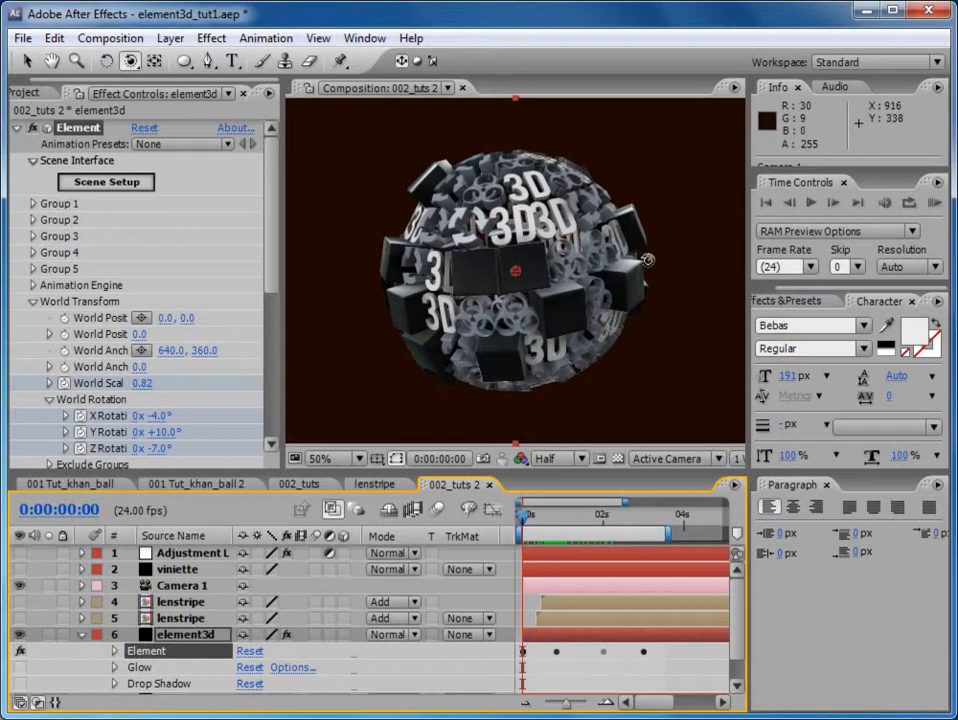
{"action": "left_click", "coordinate": [934, 203]}
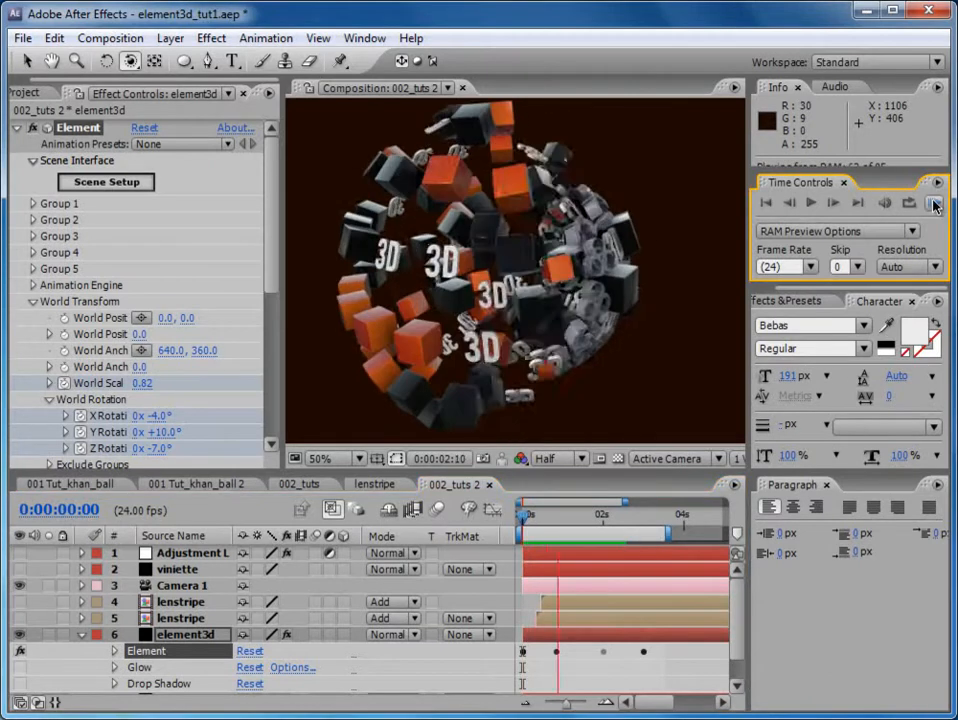
{"action": "left_click", "coordinate": [934, 203]}
- Enable motion blur for the element3d layer and the composition at 0:00:00:23, and play a RAM preview
{"action": "left_click_drag", "start_coordinate": [546, 520], "coordinate": [562, 522]}
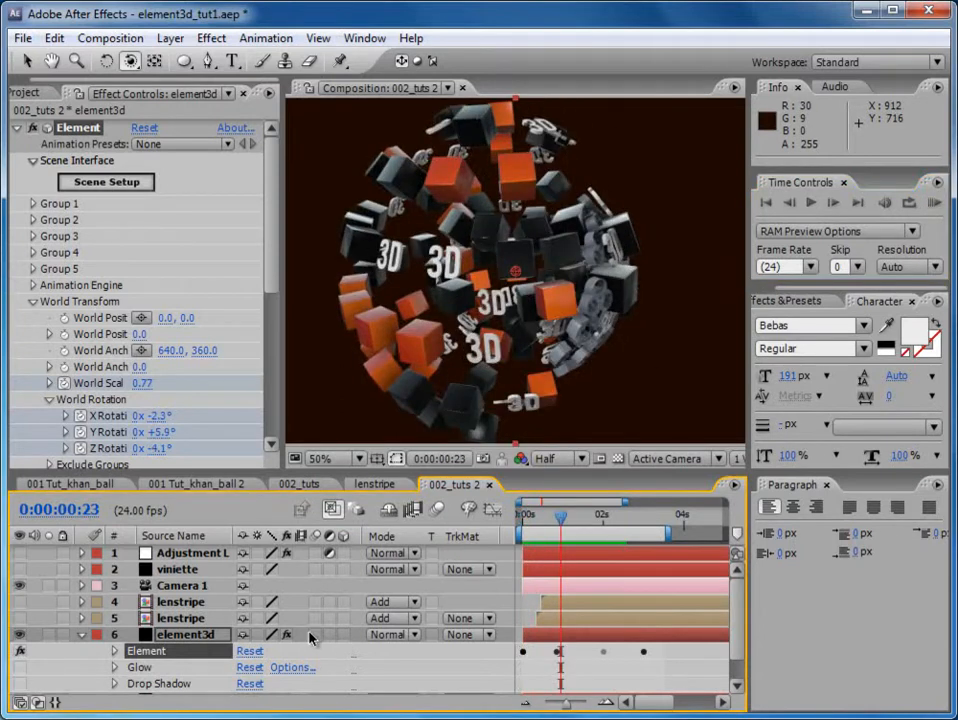
{"action": "left_click", "coordinate": [438, 511]}
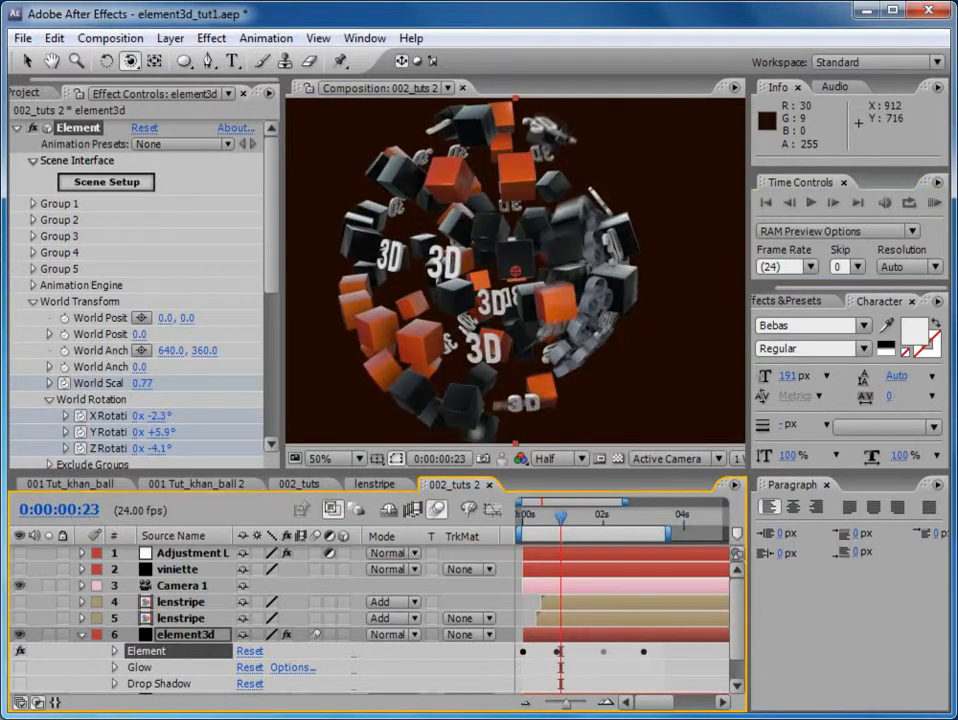
{"action": "left_click", "coordinate": [938, 203]}
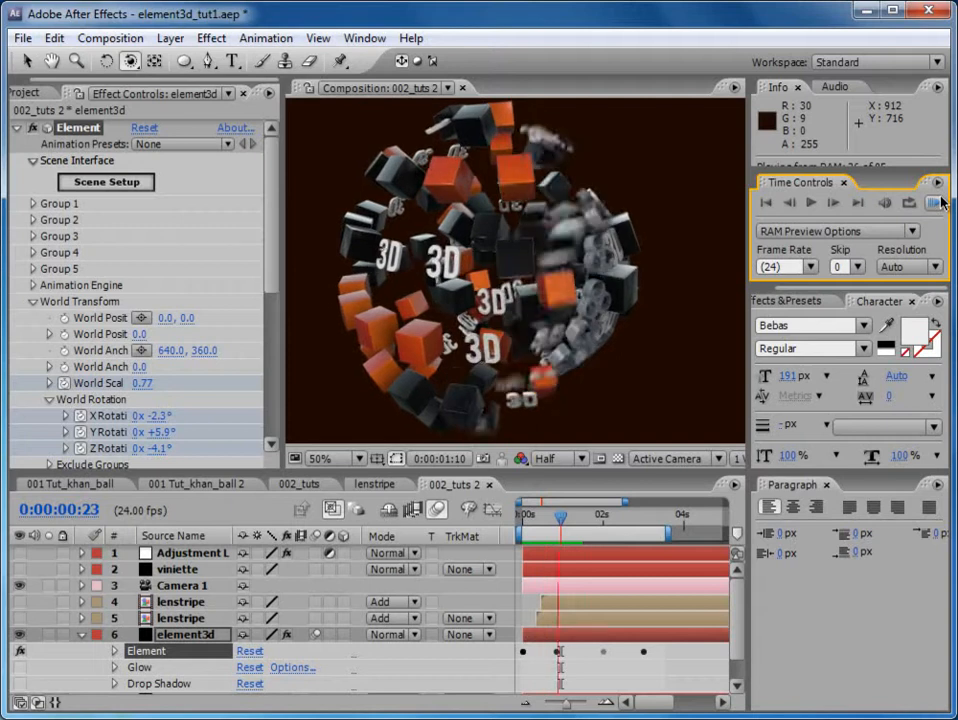
- Stop the preview, go to 0:00:00:13 and remove the text 3d model from group 1 in the scene
{"action": "left_click", "coordinate": [941, 203]}
{"action": "left_click_drag", "start_coordinate": [562, 517], "coordinate": [545, 543]}
{"action": "left_click", "coordinate": [107, 182]}
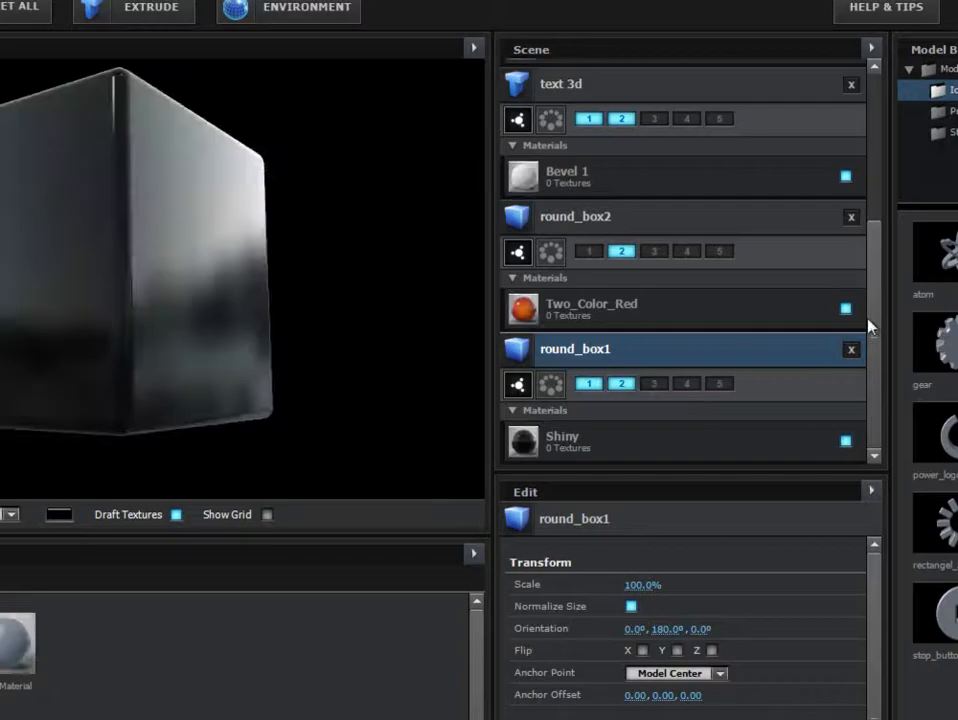
{"action": "scroll", "coordinate": [881, 201], "scroll_direction": "up", "scroll_amount": 5}
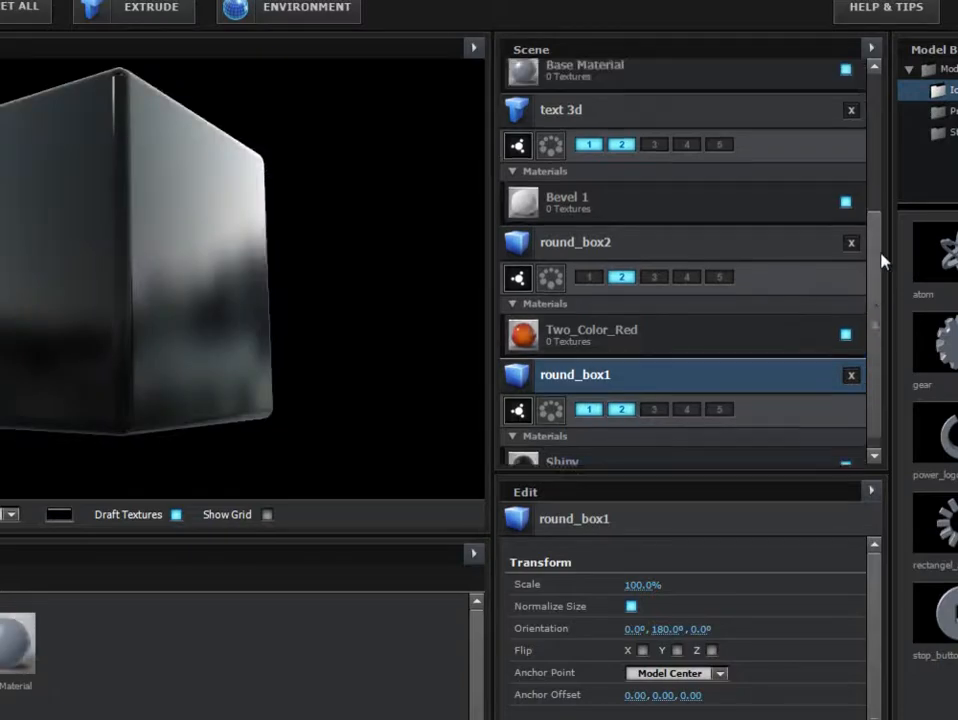
{"action": "scroll", "coordinate": [885, 234], "scroll_direction": "down", "scroll_amount": 3}
{"action": "scroll", "coordinate": [885, 234], "scroll_direction": "down", "scroll_amount": 3}
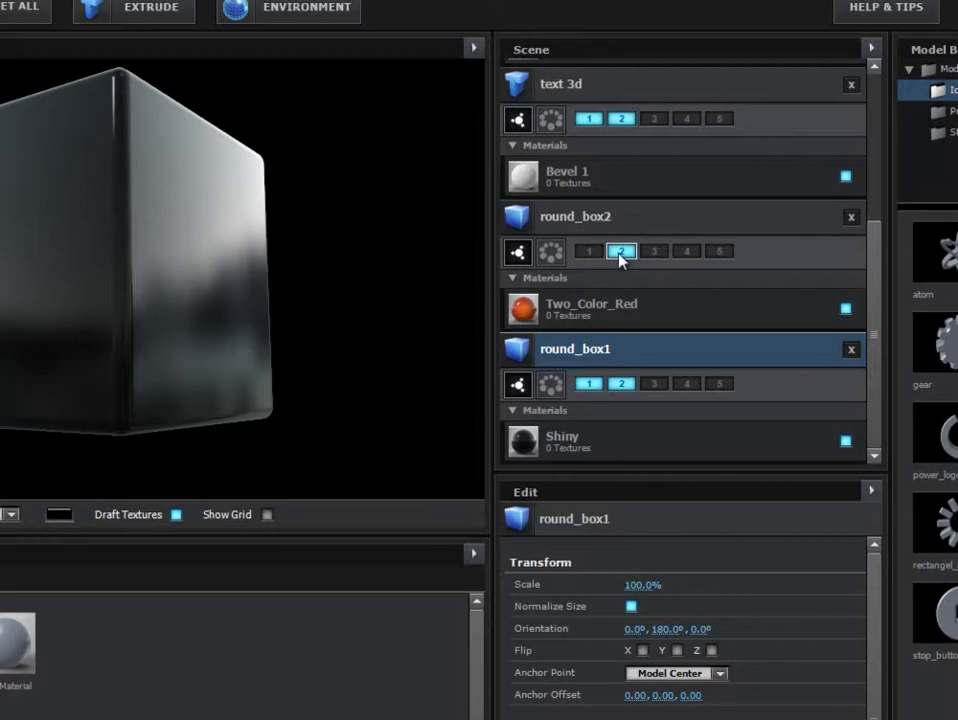
{"action": "left_click", "coordinate": [592, 119]}
- Move the biohazard model from group 1 to group 2
{"action": "left_click_drag", "start_coordinate": [880, 302], "coordinate": [874, 151]}
{"action": "left_click", "coordinate": [589, 180]}
{"action": "left_click", "coordinate": [621, 180]}
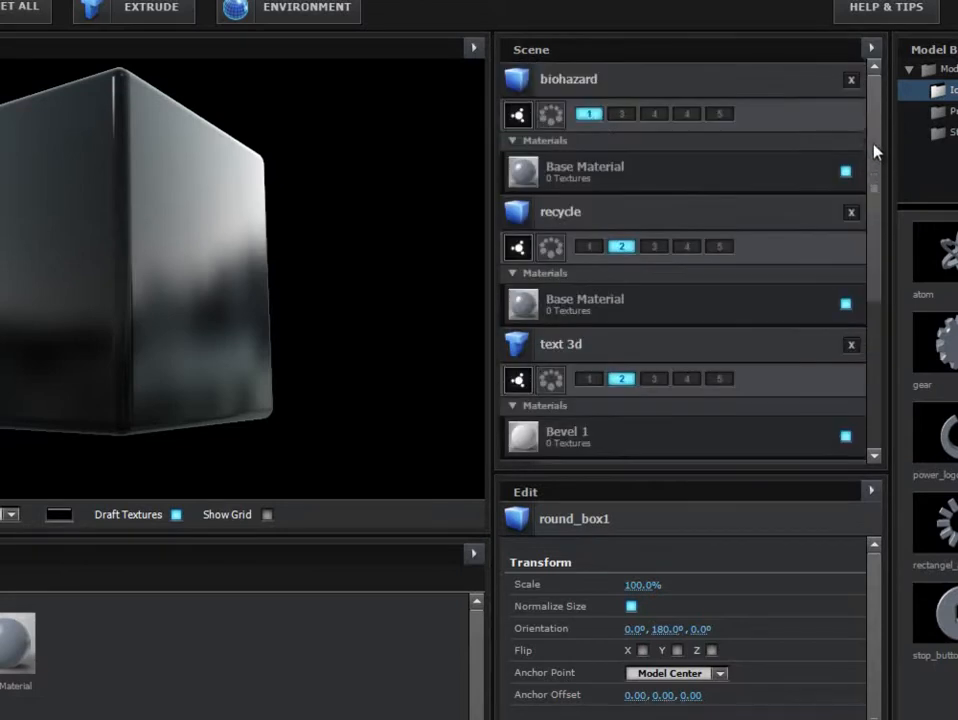
{"action": "left_click", "coordinate": [621, 113]}
{"action": "left_click", "coordinate": [589, 113]}
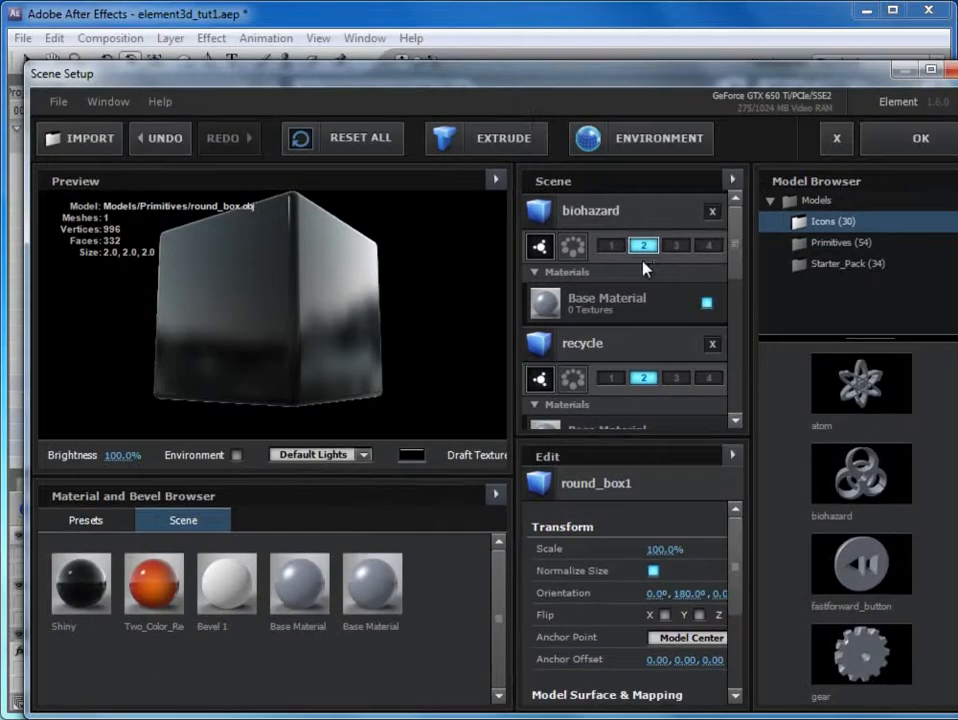
- Remove the round_box1 model from group 2, keeping it in group 1, and apply the scene
{"action": "left_click_drag", "start_coordinate": [737, 246], "coordinate": [743, 368]}
{"action": "left_click", "coordinate": [643, 358]}
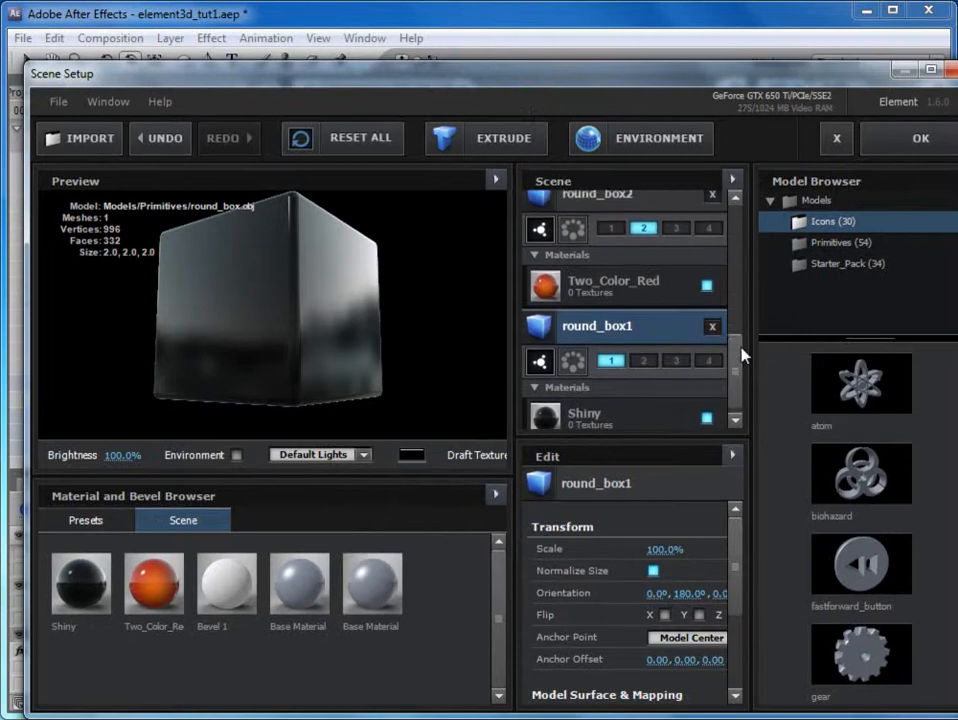
{"action": "scroll", "coordinate": [744, 353], "scroll_direction": "down", "scroll_amount": 1}
{"action": "left_click", "coordinate": [920, 138]}
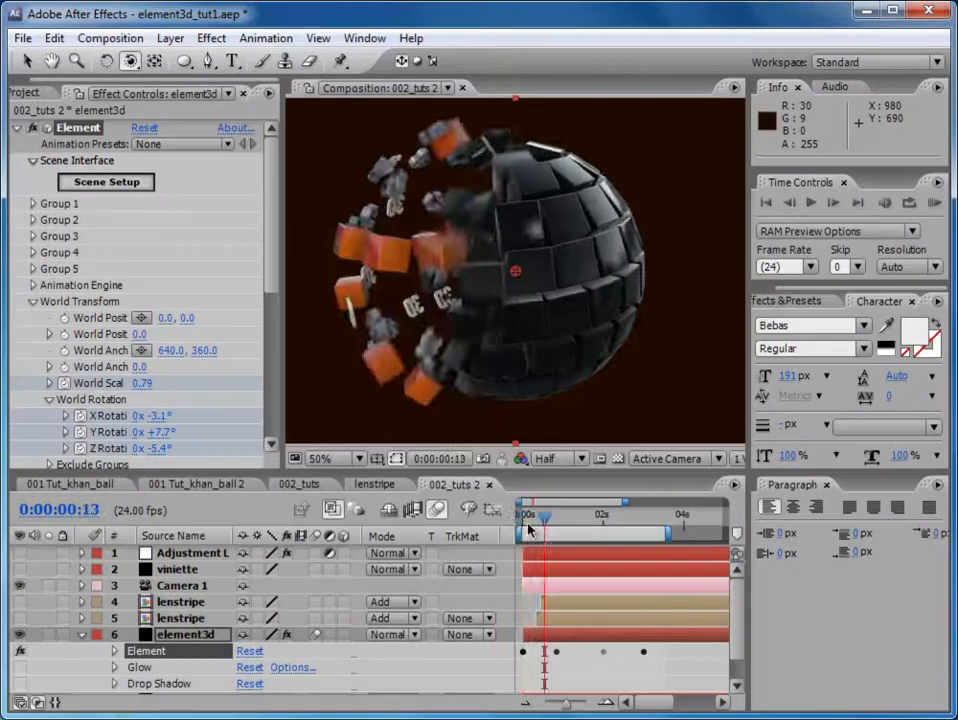
- Scrub the explosion from the first frame to 0:00:02:21 and orbit the camera to view the scattered models
{"action": "left_click", "coordinate": [518, 518]}
{"action": "left_click_drag", "start_coordinate": [518, 516], "coordinate": [641, 517]}
{"action": "left_click_drag", "start_coordinate": [513, 328], "coordinate": [488, 249]}
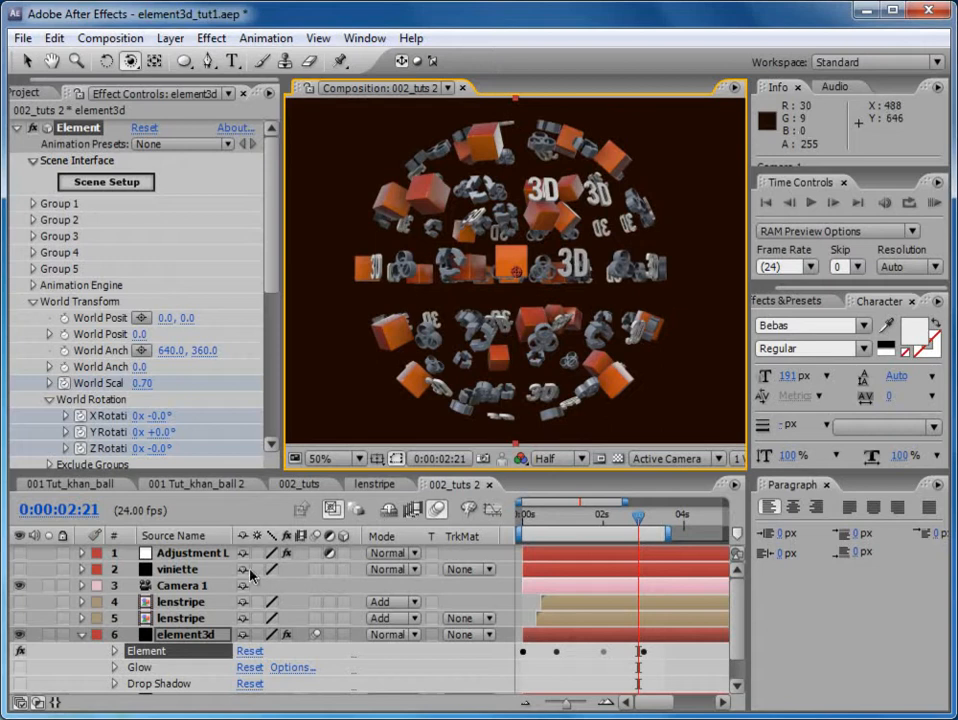
- Duplicate the 3D text layer and place the copy directly below Camera 1
{"action": "left_click", "coordinate": [83, 635]}
{"action": "left_click", "coordinate": [168, 667]}
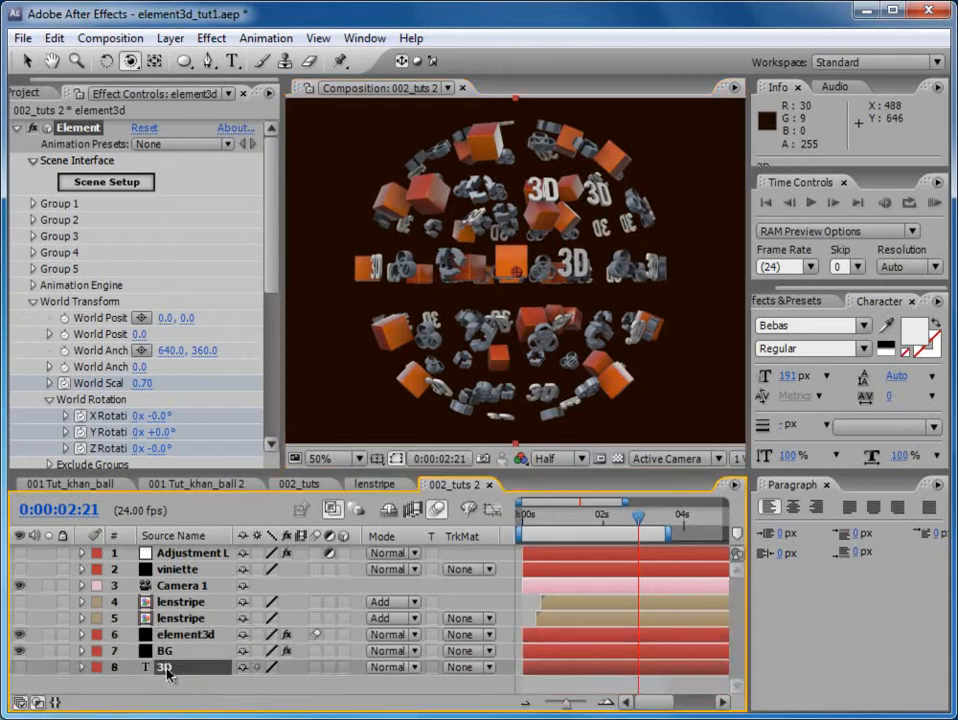
{"action": "key", "text": "ctrl+d"}
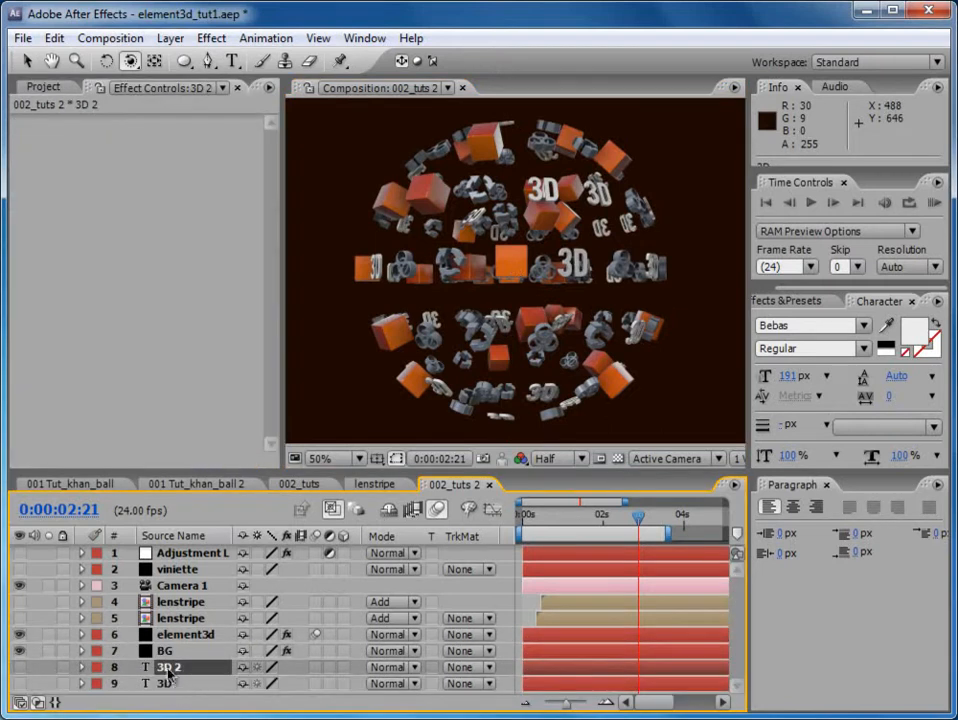
{"action": "left_click_drag", "start_coordinate": [150, 667], "coordinate": [190, 596]}
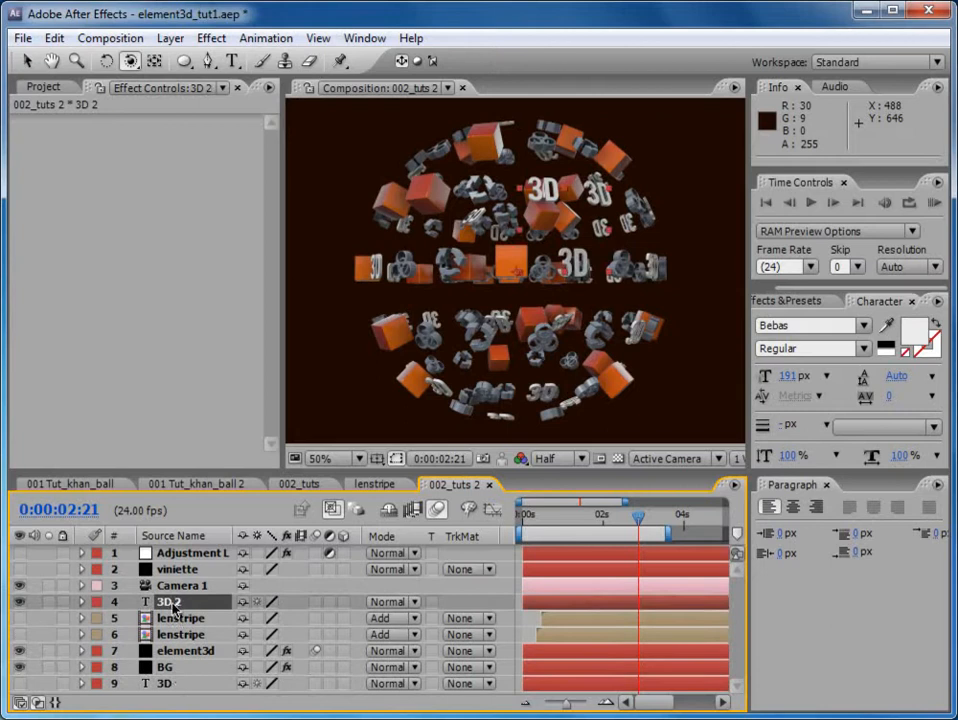
- Solo the duplicated text layer, change its text to ELEMENT, centre it horizontally in the frame and turn solo off
{"action": "left_click", "coordinate": [48, 602]}
{"action": "double_click", "coordinate": [543, 605]}
{"action": "type", "text": "ELEME"}
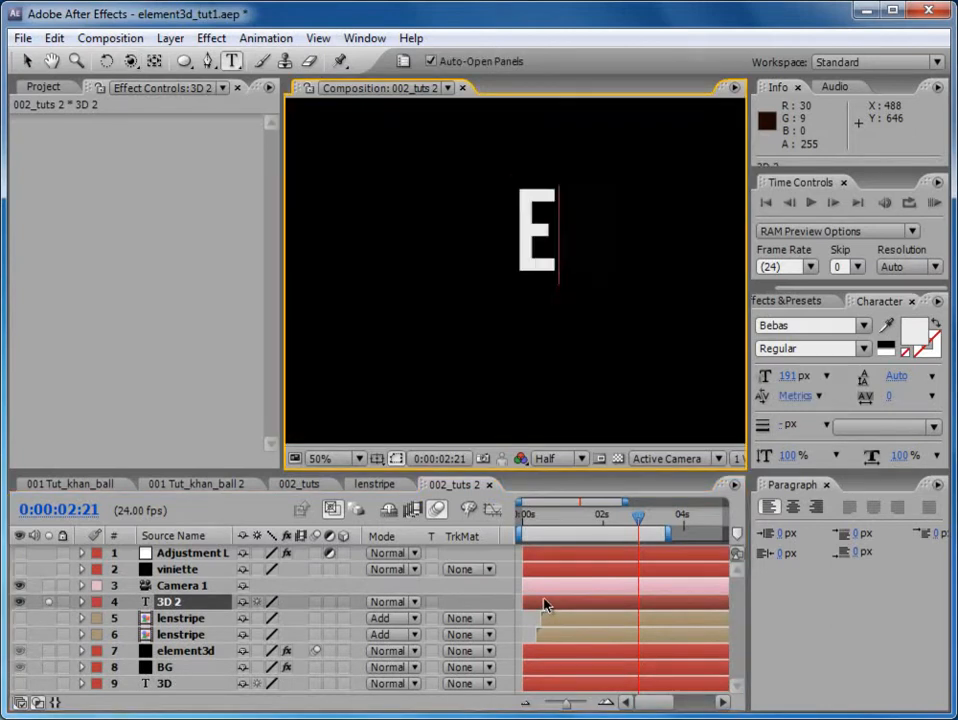
{"action": "left_click", "coordinate": [27, 65]}
{"action": "left_click_drag", "start_coordinate": [670, 272], "coordinate": [513, 274]}
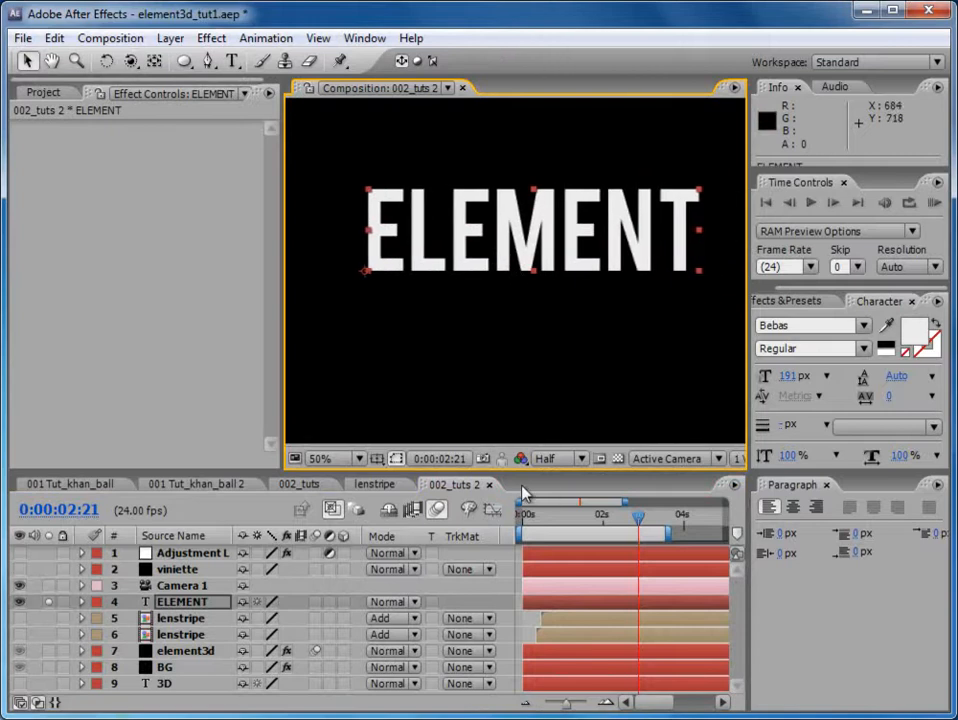
{"action": "left_click", "coordinate": [48, 602]}
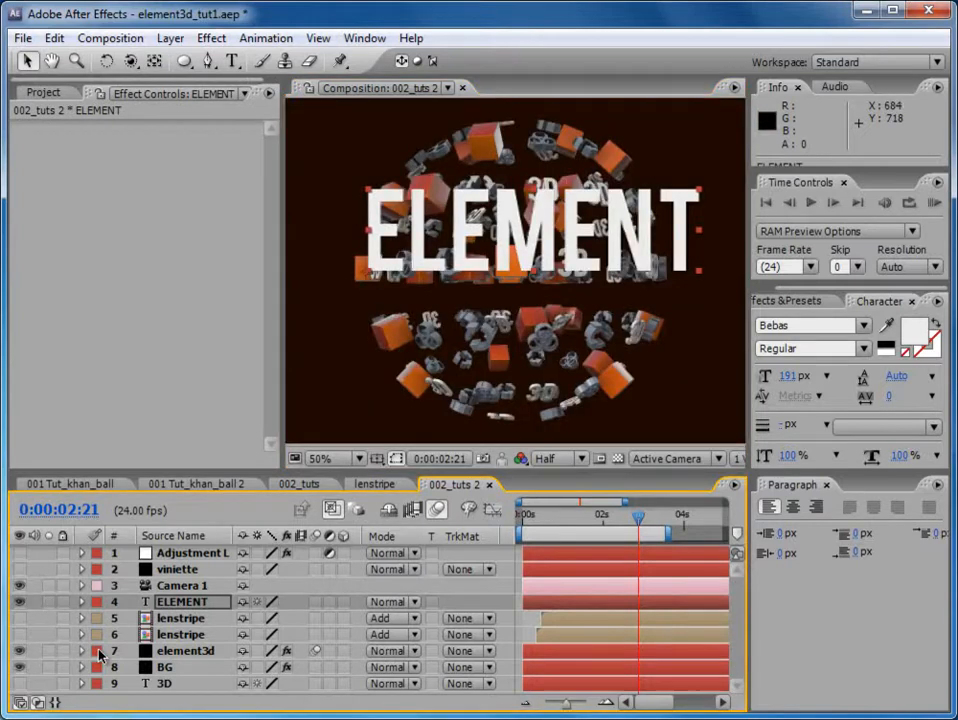
- Add a new extrusion model to the element3d layer's scene and select it
{"action": "left_click", "coordinate": [182, 652]}
{"action": "left_click", "coordinate": [112, 184]}
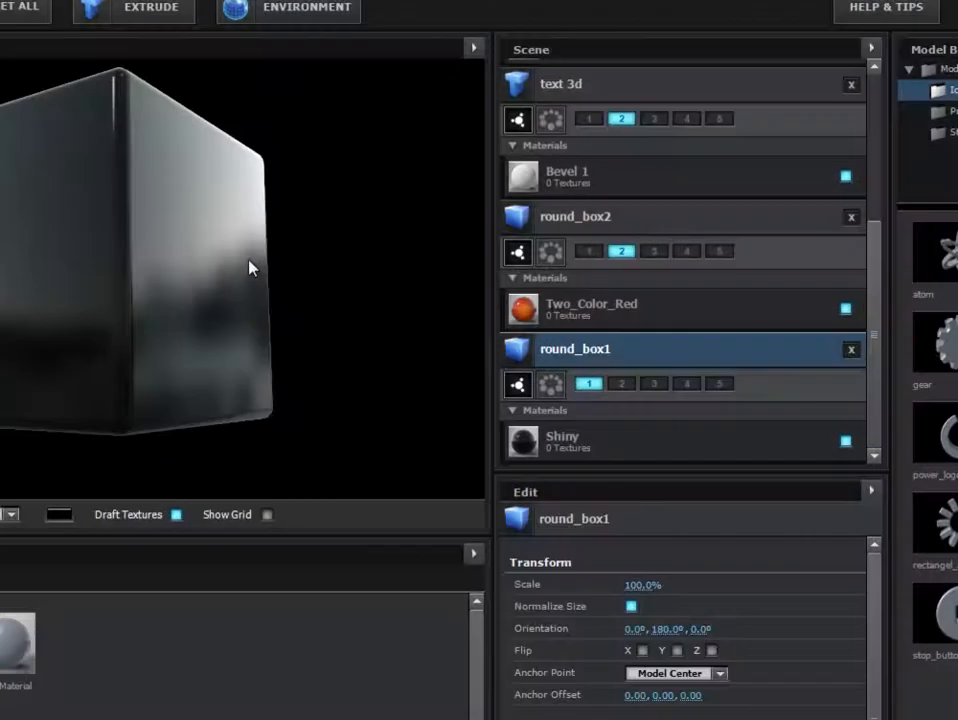
{"action": "left_click", "coordinate": [165, 19]}
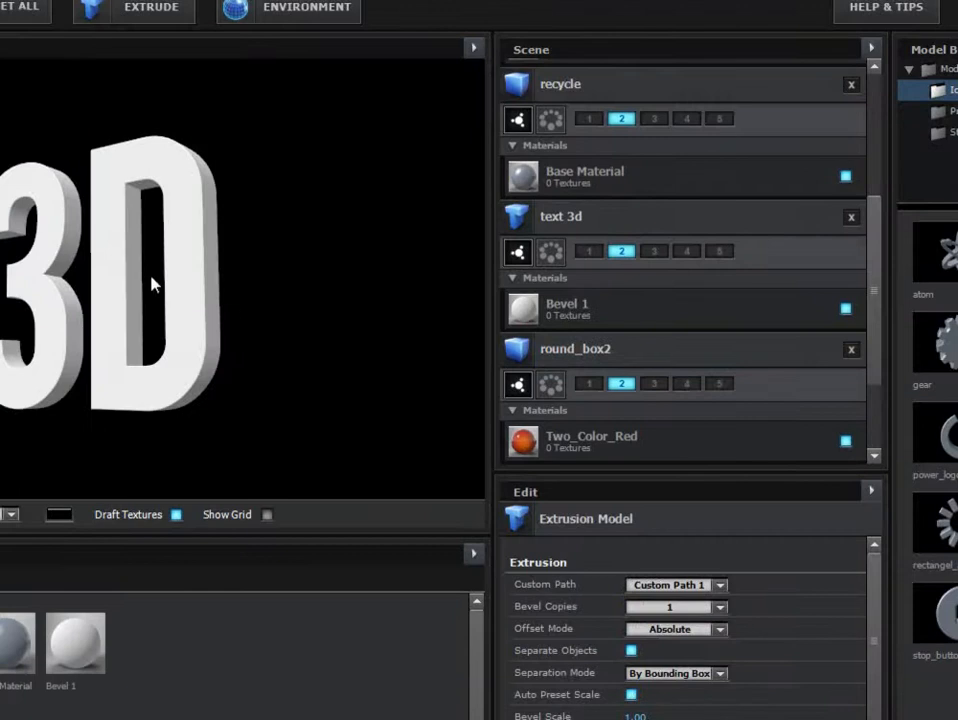
{"action": "left_click", "coordinate": [641, 88]}
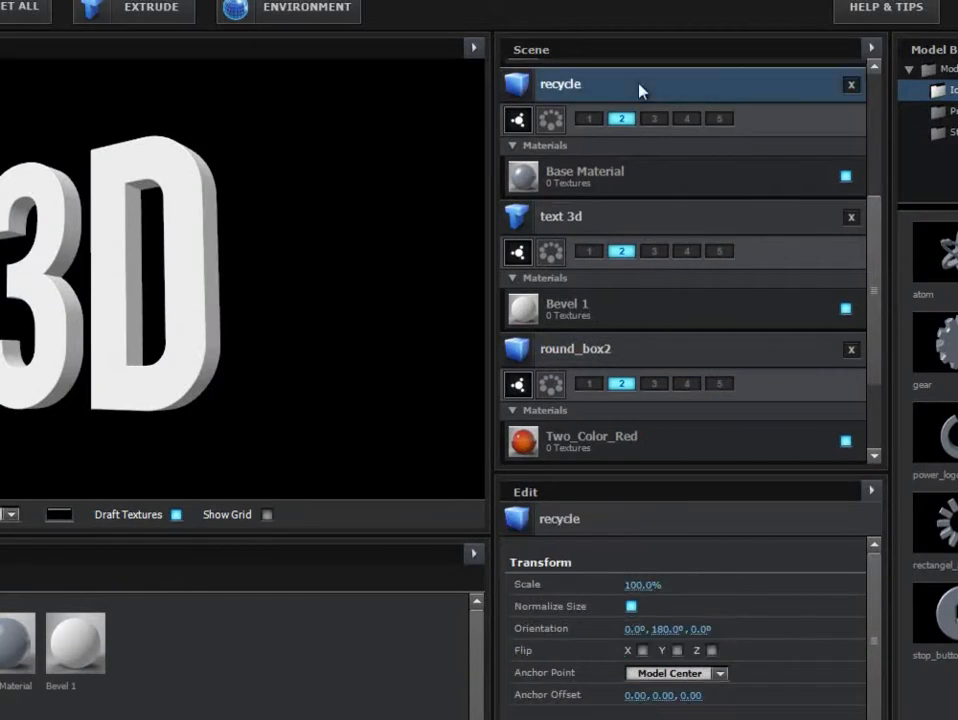
{"action": "scroll", "coordinate": [875, 150], "scroll_direction": "up", "scroll_amount": 3}
{"action": "scroll", "coordinate": [882, 120], "scroll_direction": "up", "scroll_amount": 2}
{"action": "left_click", "coordinate": [715, 86]}
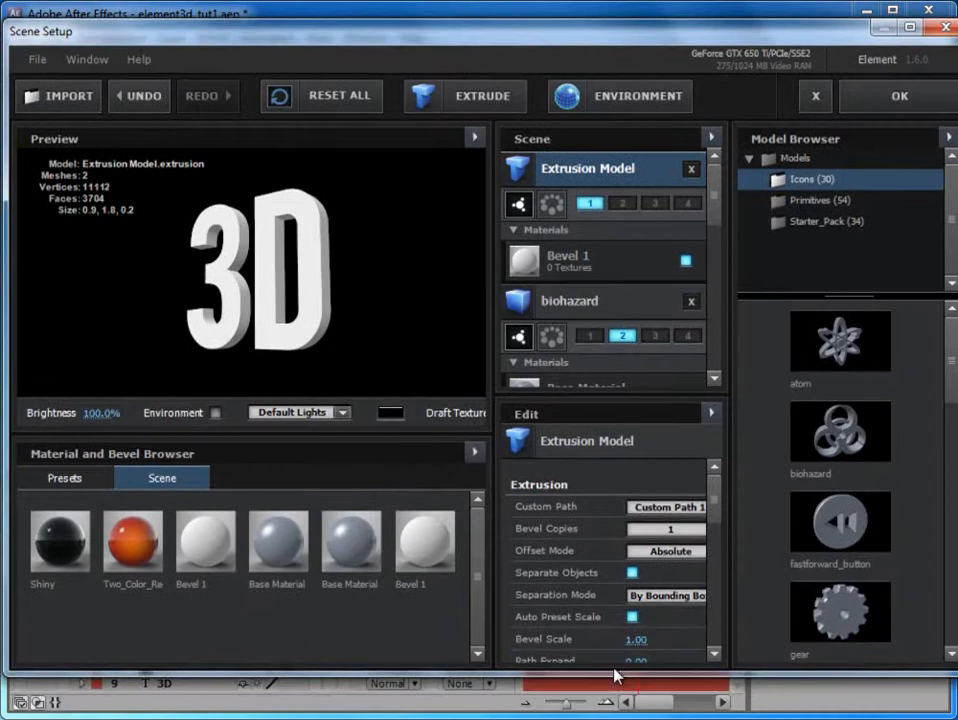
- Set the extrusion model's custom path to Custom Path 2 and apply the scene
{"action": "left_click_drag", "start_coordinate": [727, 549], "coordinate": [770, 526]}
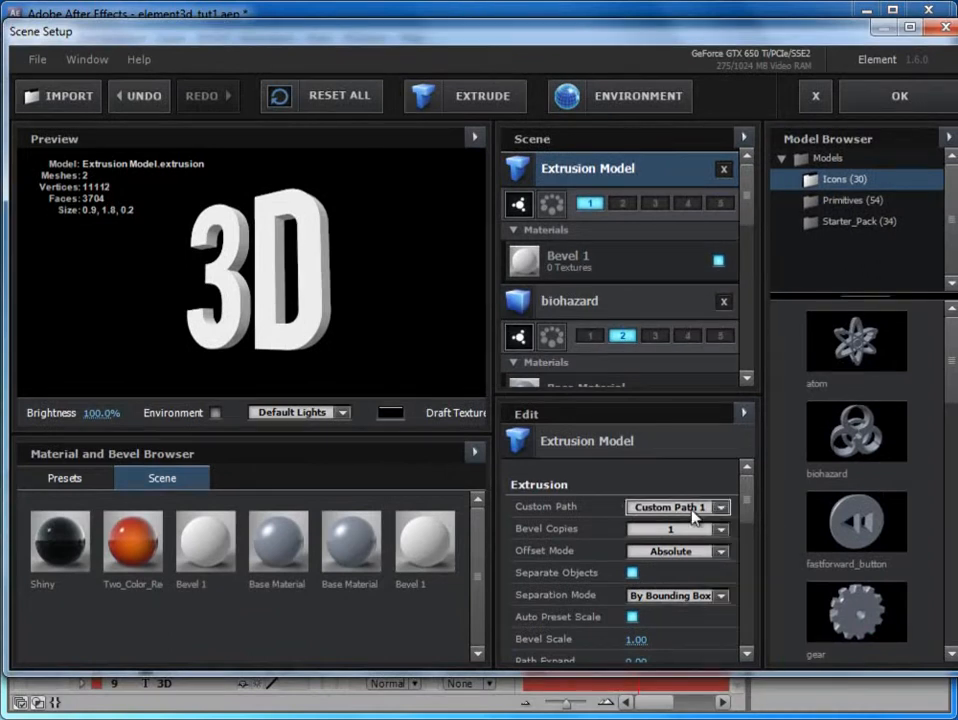
{"action": "left_click", "coordinate": [722, 508]}
{"action": "left_click", "coordinate": [716, 536]}
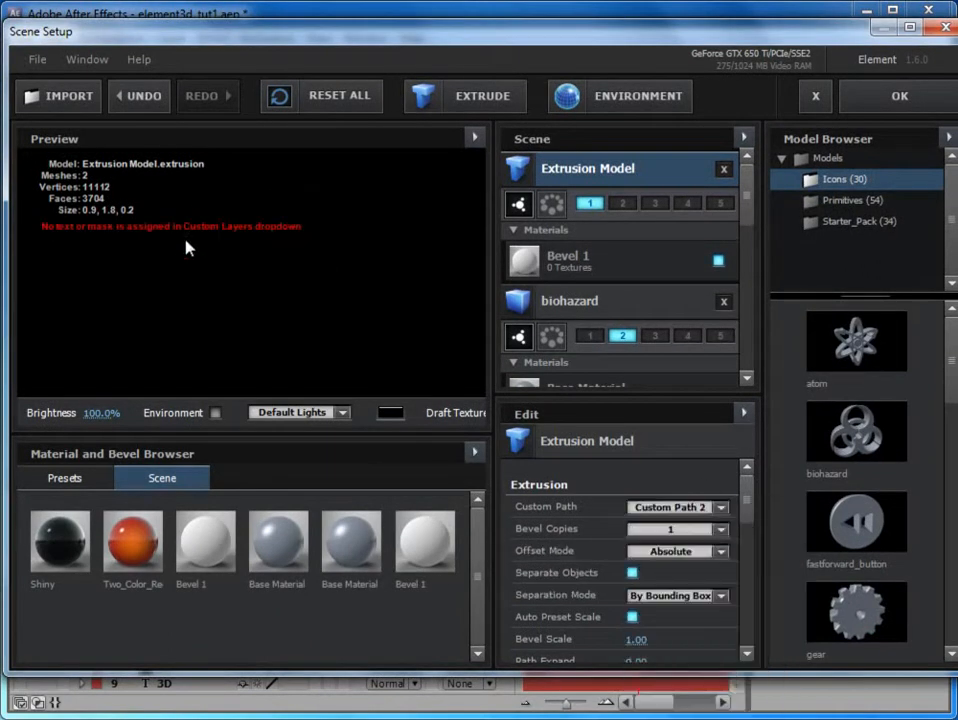
{"action": "left_click", "coordinate": [910, 102]}
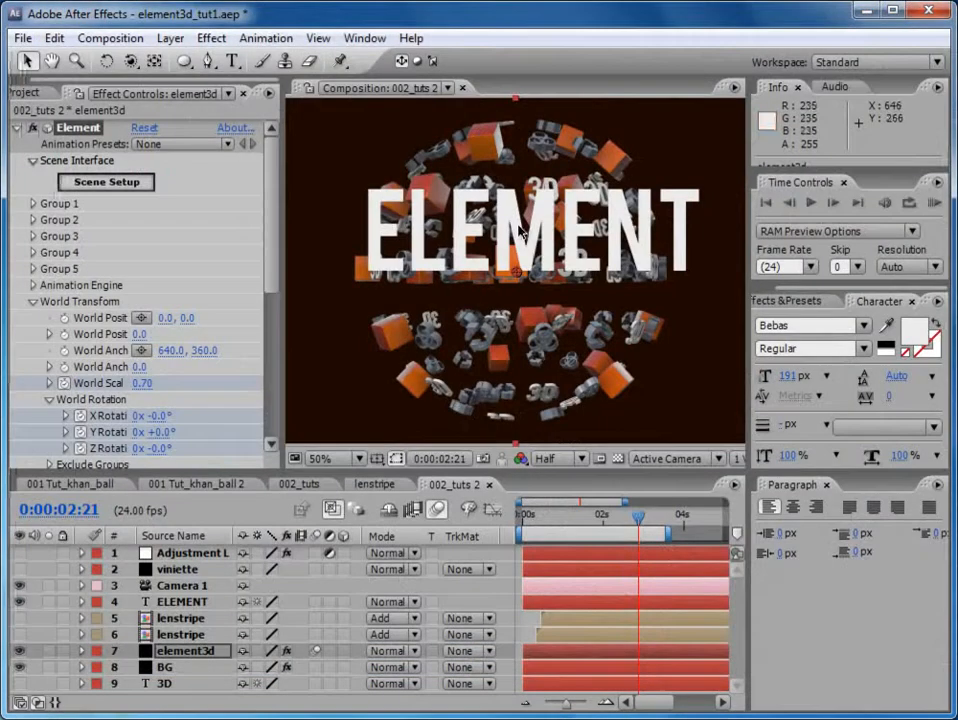
- Assign the ELEMENT text layer as the second custom path layer and arrange element3d above BG with the ELEMENT text below
{"action": "left_click_drag", "start_coordinate": [268, 228], "coordinate": [288, 387]}
{"action": "left_click", "coordinate": [33, 210]}
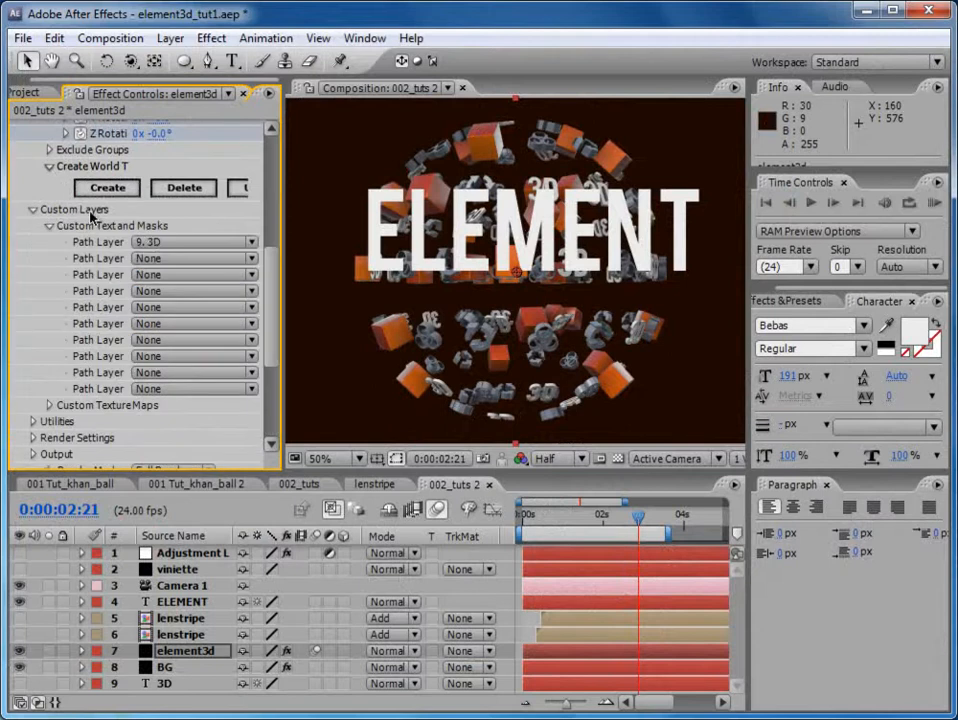
{"action": "left_click", "coordinate": [162, 262]}
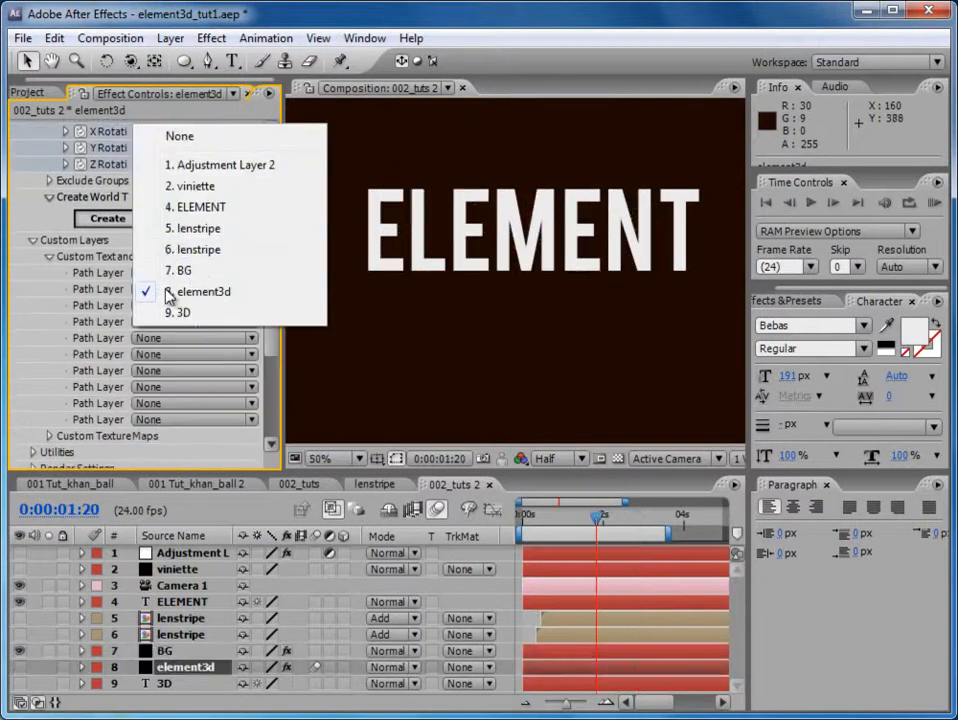
{"action": "left_click", "coordinate": [196, 207]}
{"action": "left_click_drag", "start_coordinate": [182, 601], "coordinate": [185, 637]}
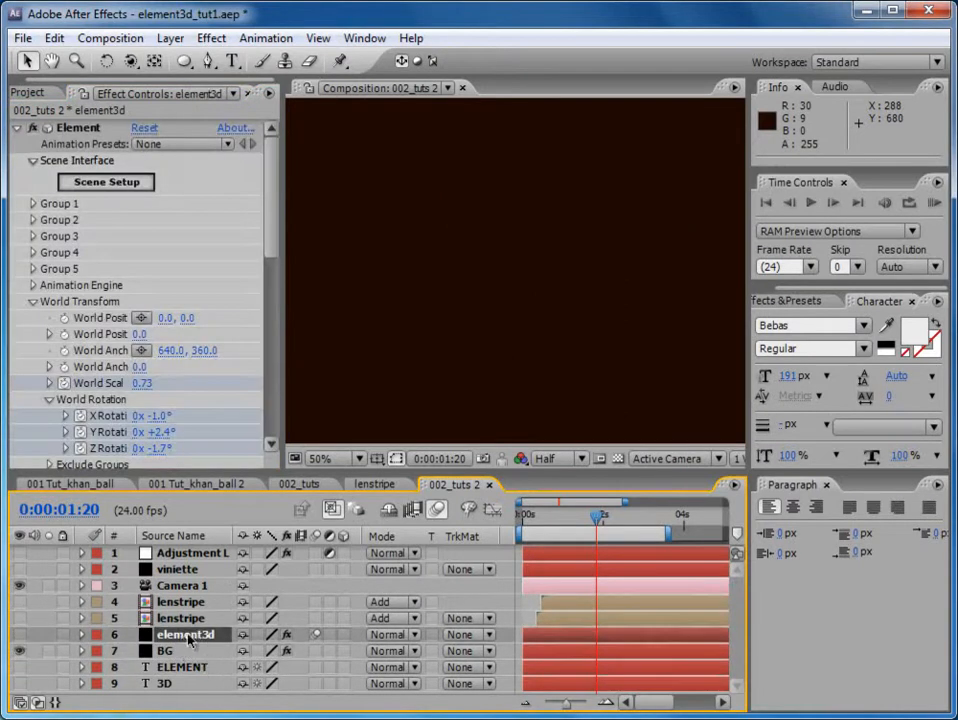
- Check the extrusion model in the scene by switching it to Custom Path 1 and back to Custom Path 2
{"action": "left_click", "coordinate": [135, 183]}
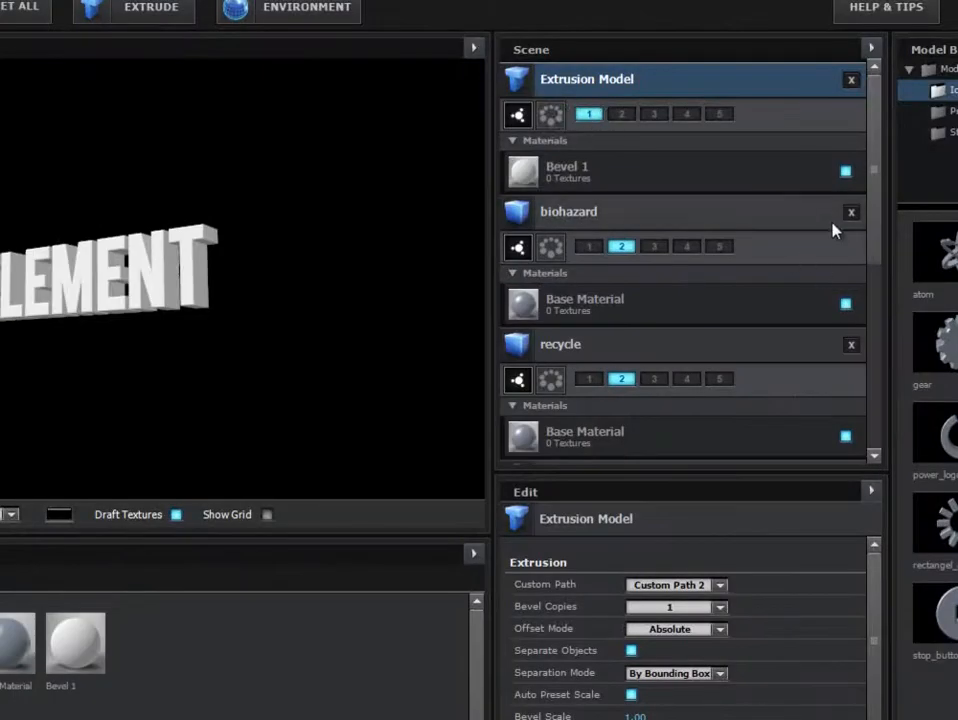
{"action": "left_click", "coordinate": [720, 585]}
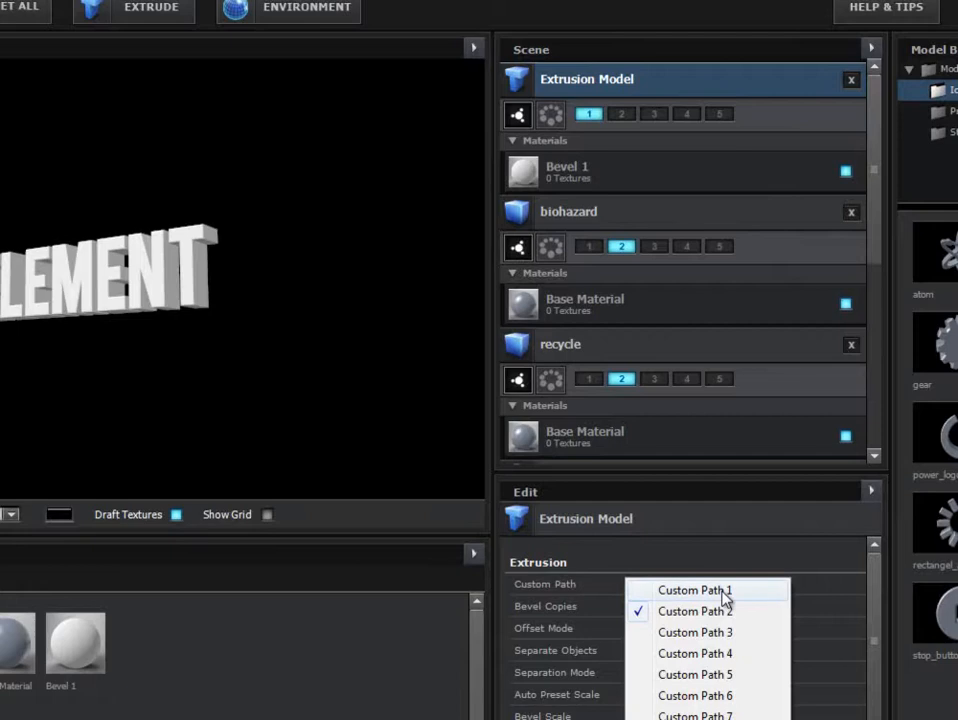
{"action": "left_click", "coordinate": [724, 590]}
{"action": "left_click", "coordinate": [722, 590]}
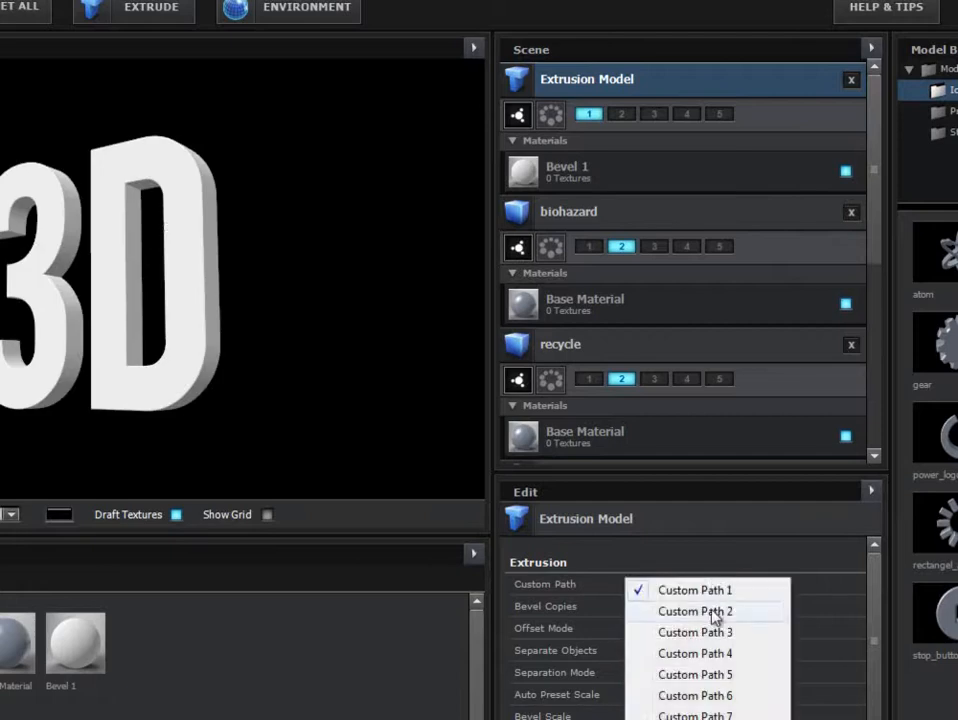
{"action": "left_click", "coordinate": [655, 612]}
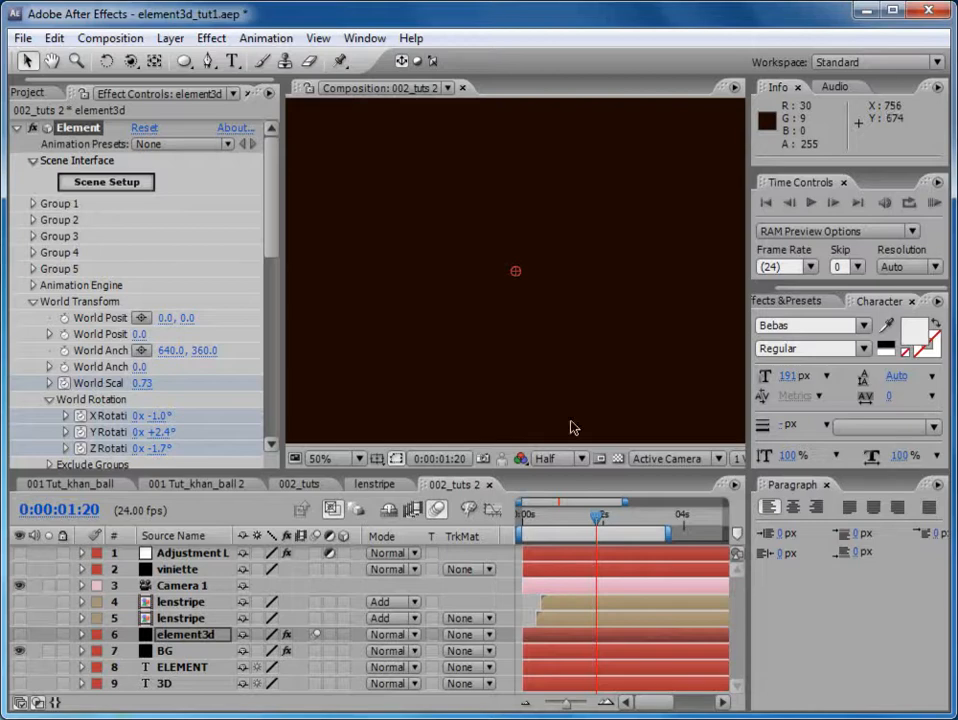
- Make the element3d layer visible at 0:00:00:18 and scrub back to the first frame to review the explosion
{"action": "left_click_drag", "start_coordinate": [598, 518], "coordinate": [554, 522]}
{"action": "left_click", "coordinate": [21, 634]}
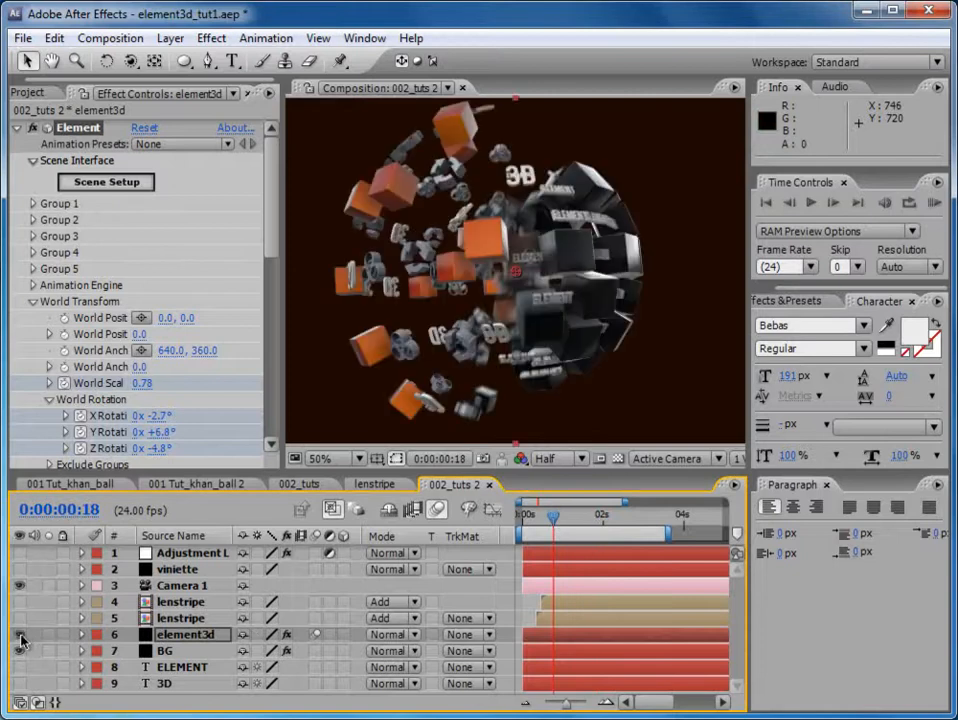
{"action": "left_click_drag", "start_coordinate": [554, 516], "coordinate": [468, 516]}
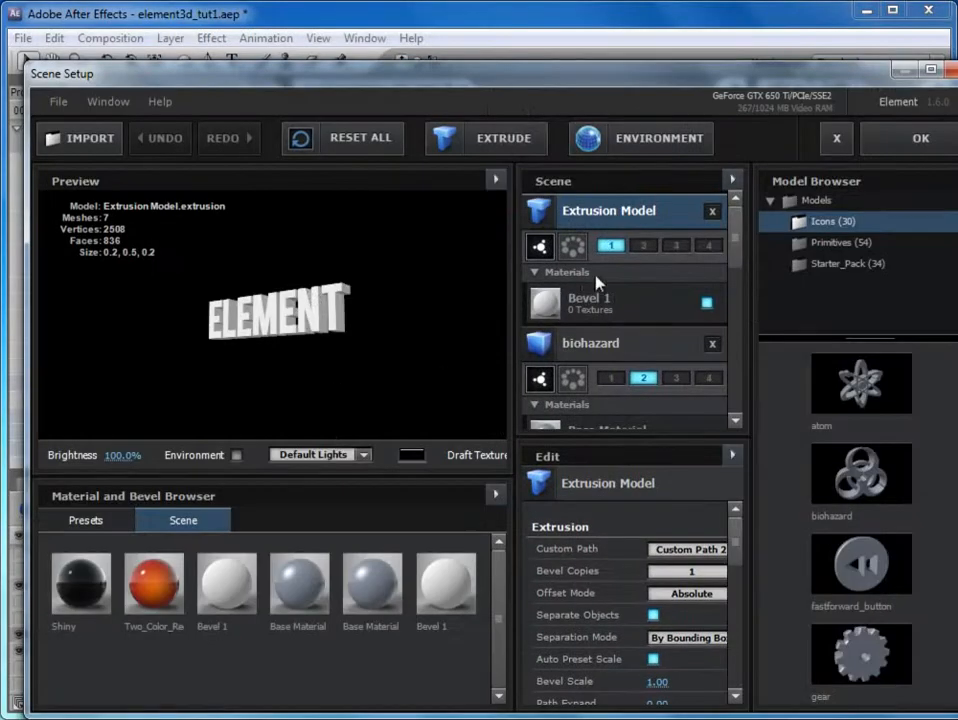
- Move the ELEMENT extrusion model to group 2, add text 3d to group 1, apply the scene and scrub to the first frame
{"action": "left_click", "coordinate": [643, 246]}
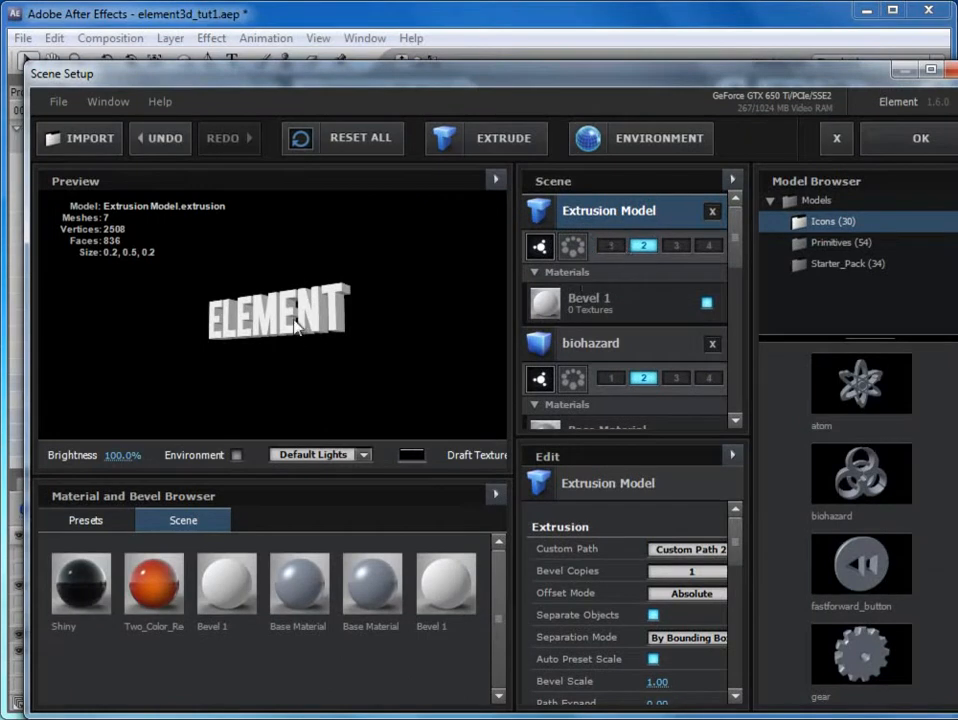
{"action": "left_click_drag", "start_coordinate": [762, 275], "coordinate": [783, 291]}
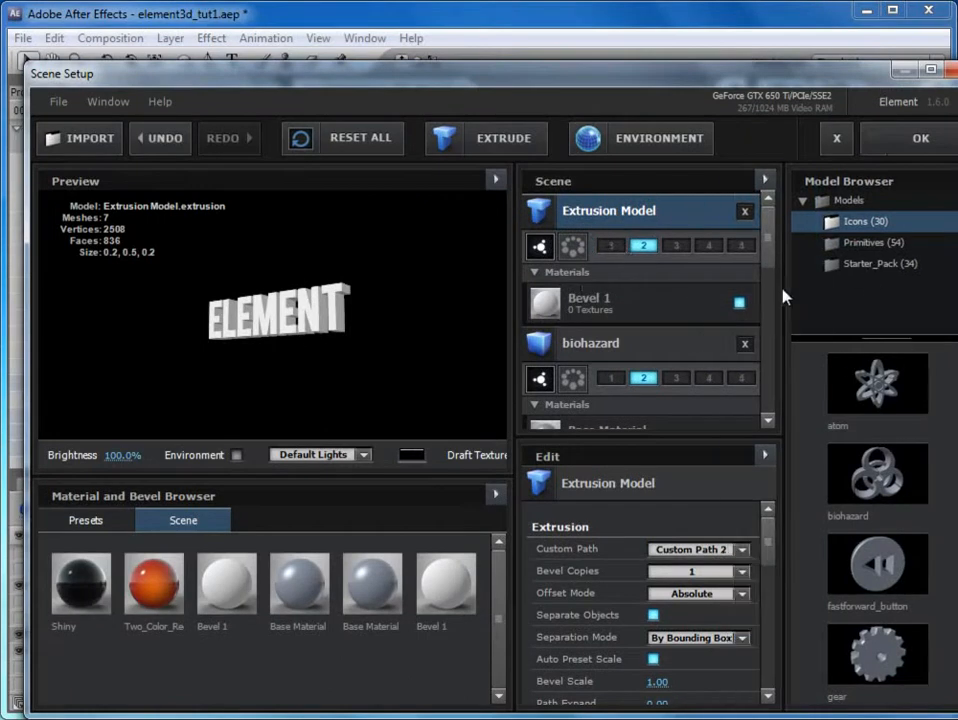
{"action": "left_click_drag", "start_coordinate": [771, 246], "coordinate": [772, 316]}
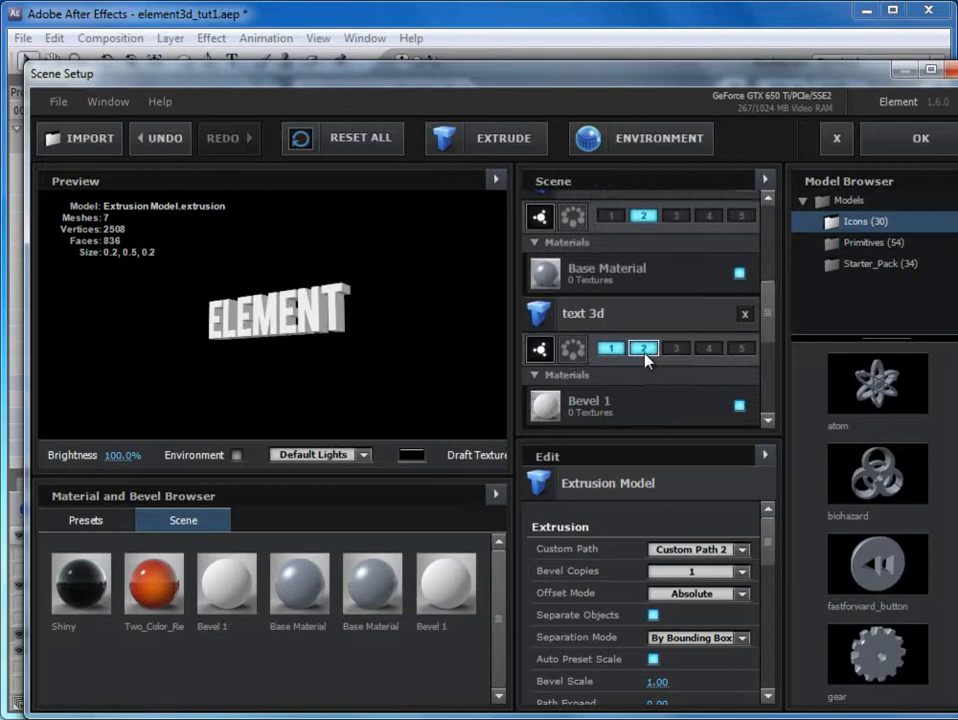
{"action": "left_click", "coordinate": [920, 138]}
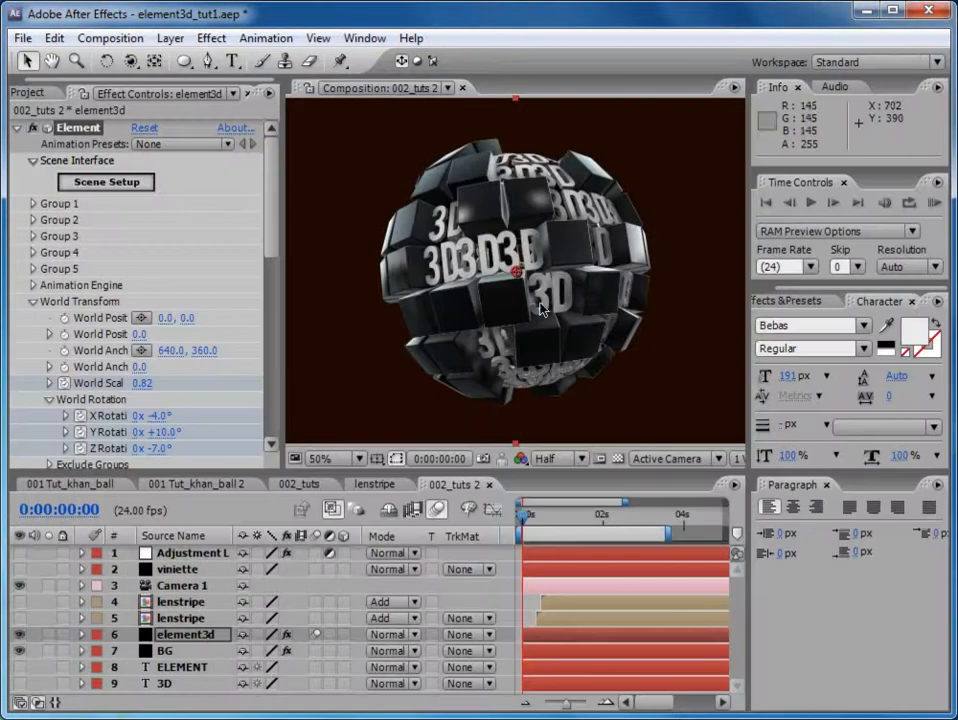
{"action": "left_click_drag", "start_coordinate": [524, 521], "coordinate": [483, 543]}
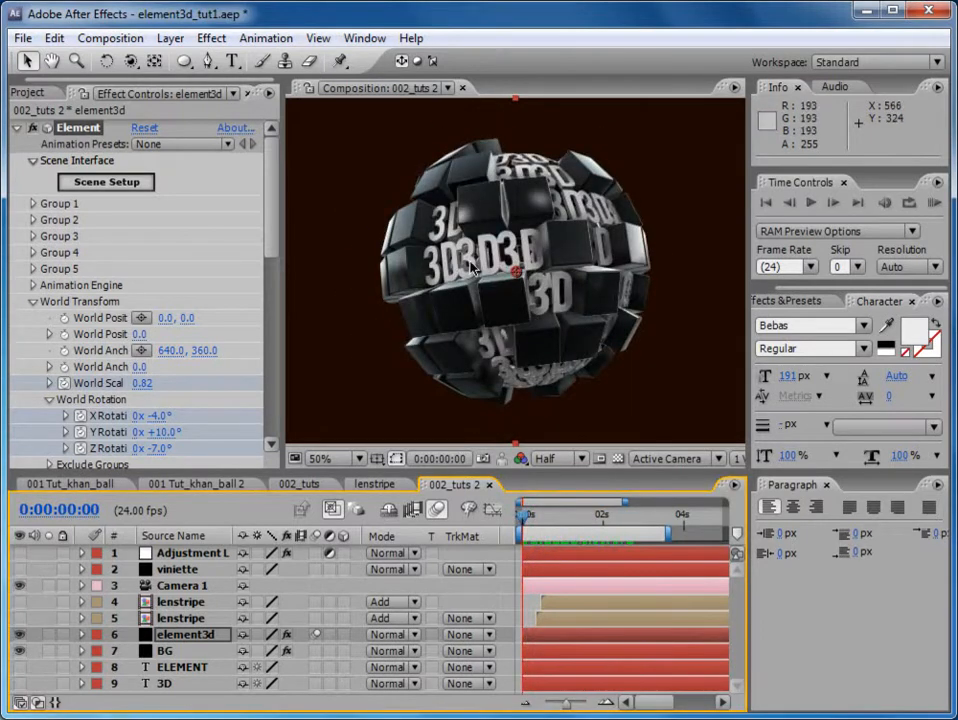
- Apply the Shiny material to the text 3d model in the Element scene and accept the scene setup
{"action": "left_click", "coordinate": [107, 182]}
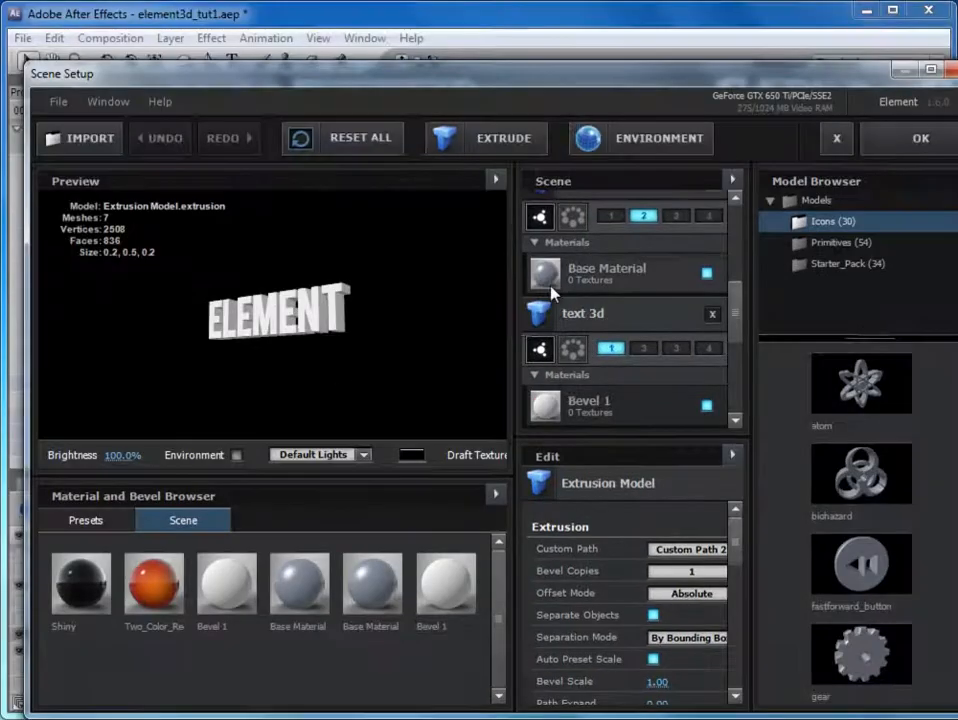
{"action": "left_click_drag", "start_coordinate": [729, 312], "coordinate": [752, 318]}
{"action": "left_click", "coordinate": [625, 247]}
{"action": "left_click_drag", "start_coordinate": [85, 590], "coordinate": [245, 433]}
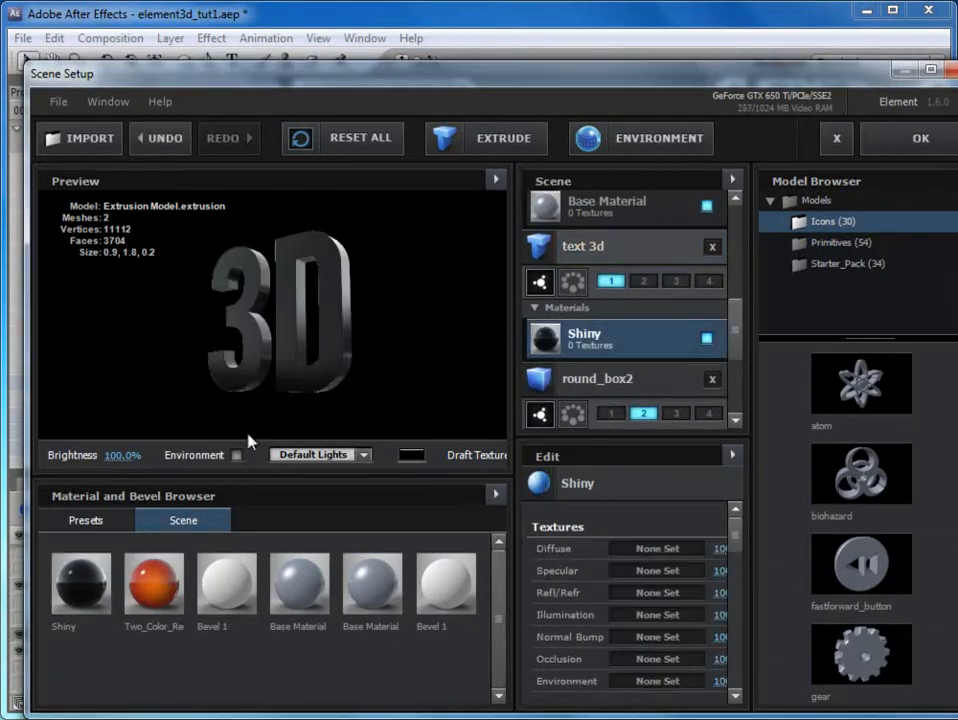
{"action": "left_click", "coordinate": [919, 137]}
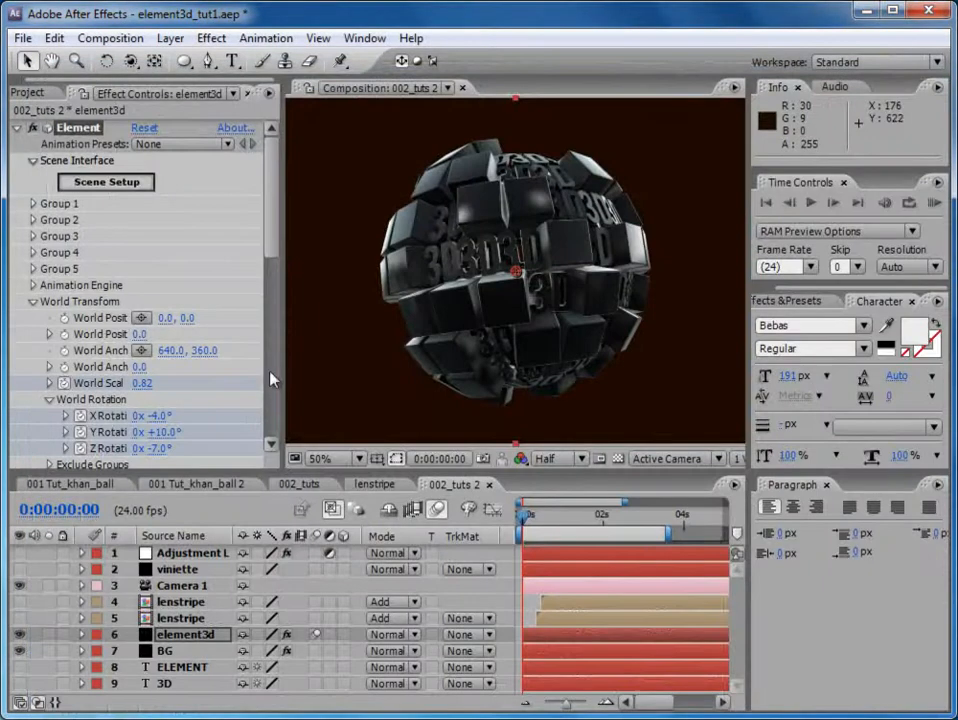
- Enlarge the composition view, play a RAM preview of the explosion and move the time to 0:00:01:07
{"action": "left_click_drag", "start_coordinate": [272, 366], "coordinate": [207, 366]}
{"action": "left_click", "coordinate": [933, 203]}
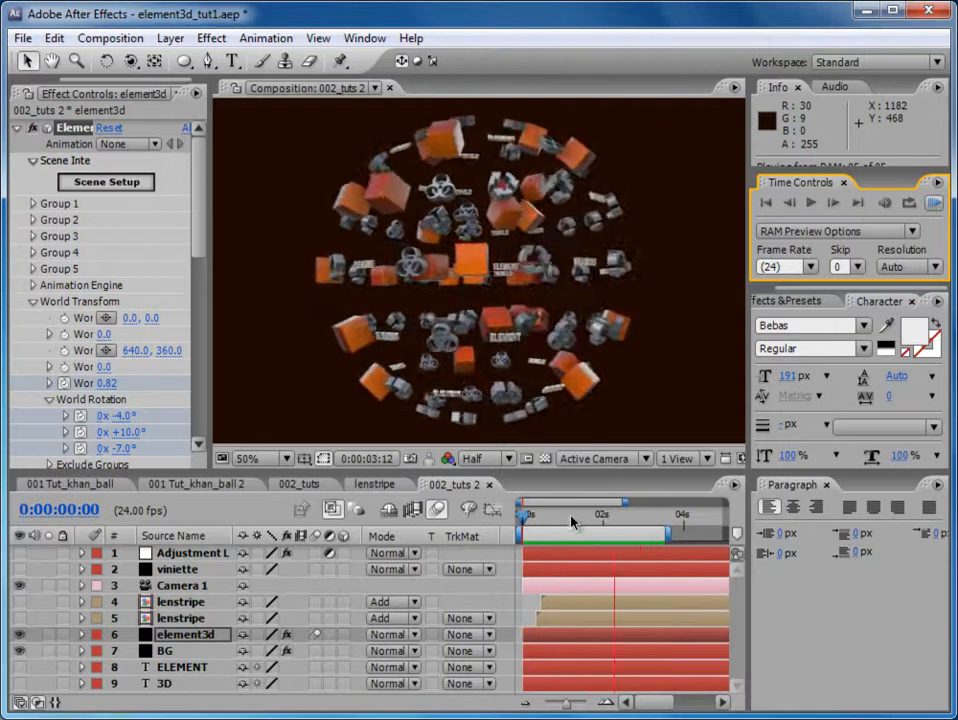
{"action": "left_click", "coordinate": [567, 516]}
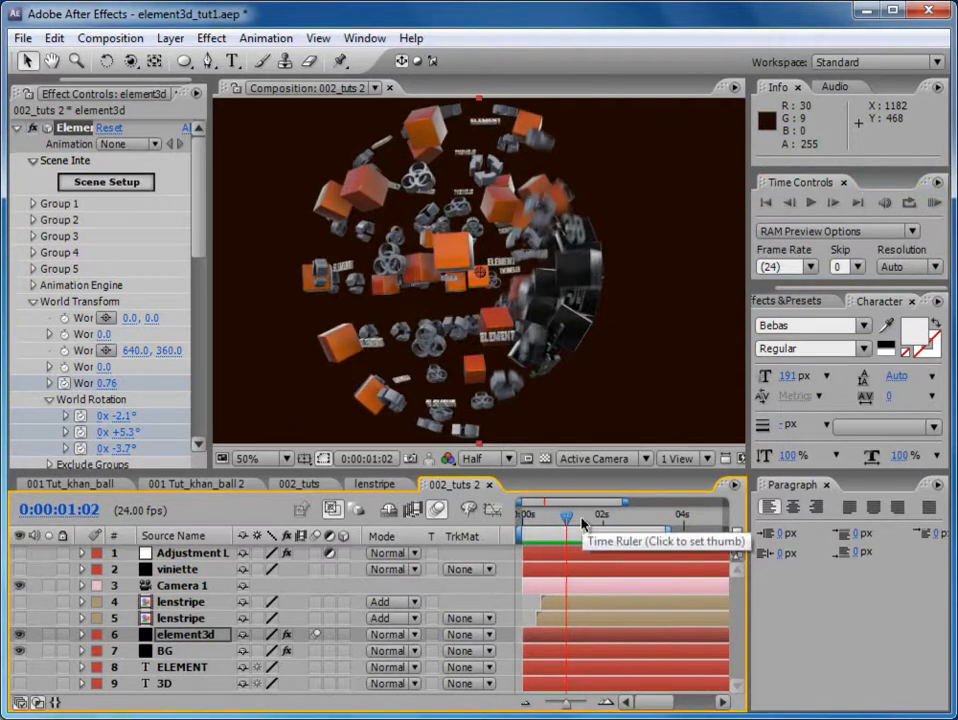
{"action": "mouse_move", "coordinate": [578, 521]}
{"action": "left_mouse_down"}
{"action": "mouse_move", "coordinate": [620, 520]}
{"action": "mouse_move", "coordinate": [551, 527]}
{"action": "mouse_move", "coordinate": [573, 521]}
{"action": "left_mouse_up"}
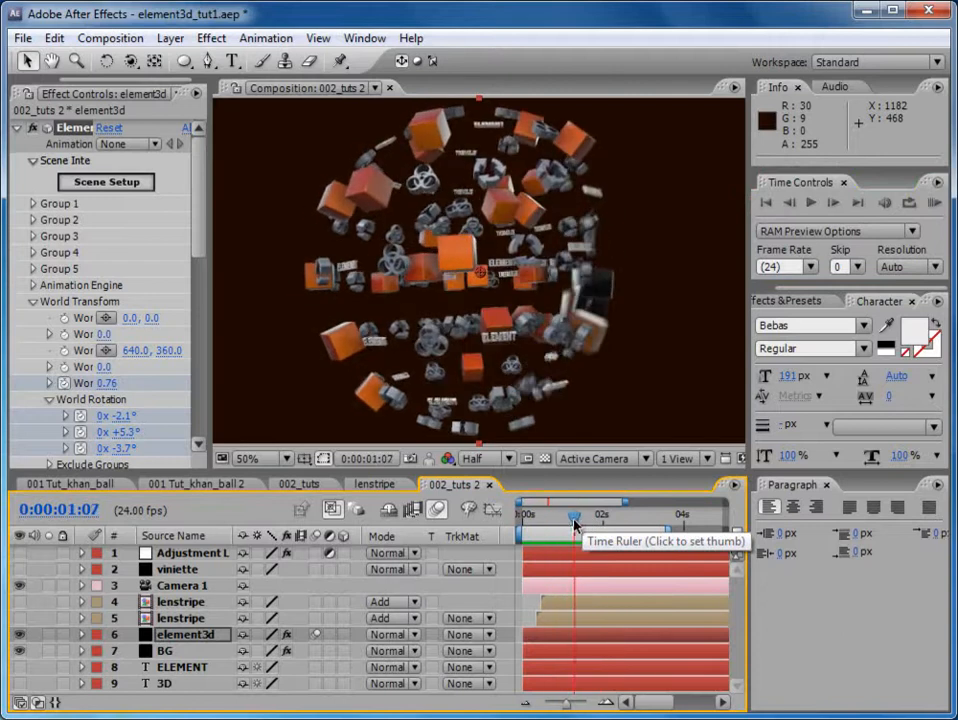
- Make the adjustment layer, viniette and both lenstripe layers visible, and run a RAM preview of the composition
{"action": "left_click_drag", "start_coordinate": [24, 618], "coordinate": [20, 552]}
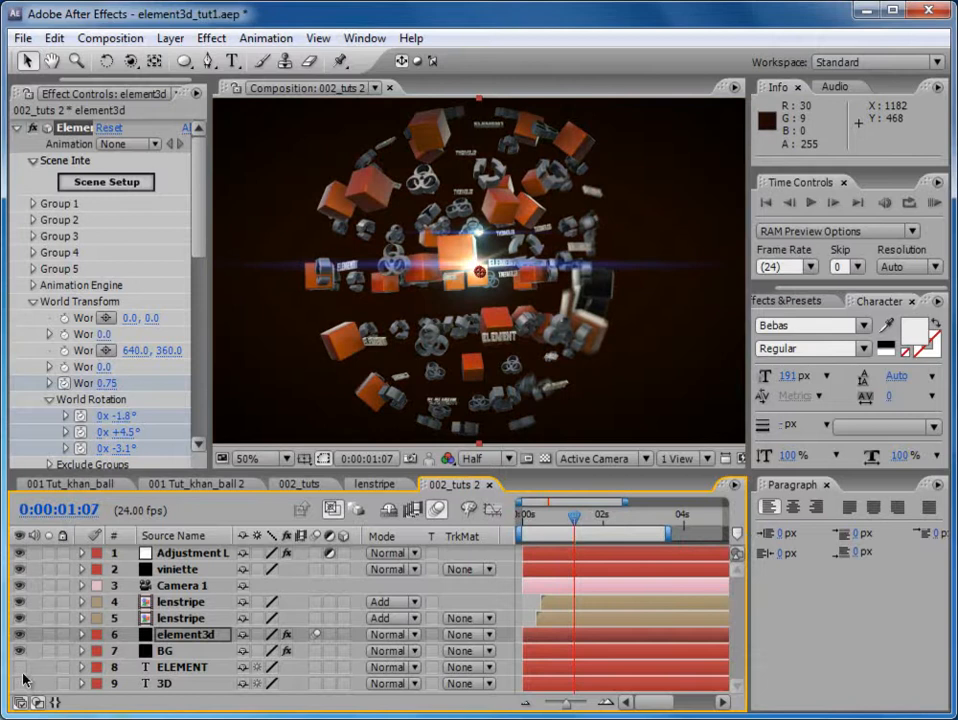
{"action": "left_click", "coordinate": [934, 203]}
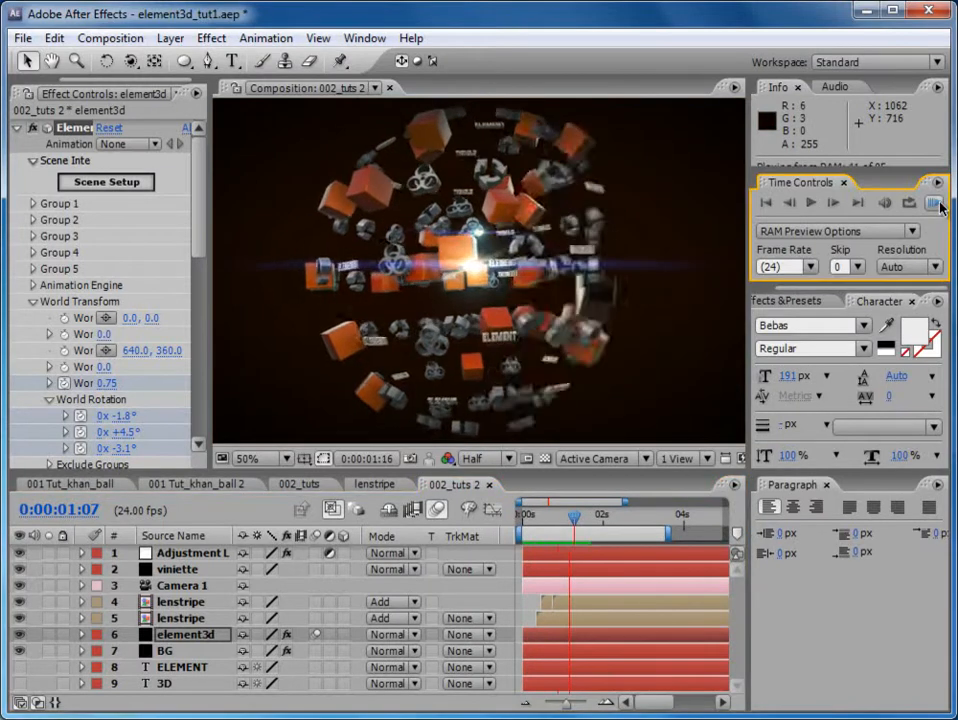
{"action": "left_click", "coordinate": [940, 208]}
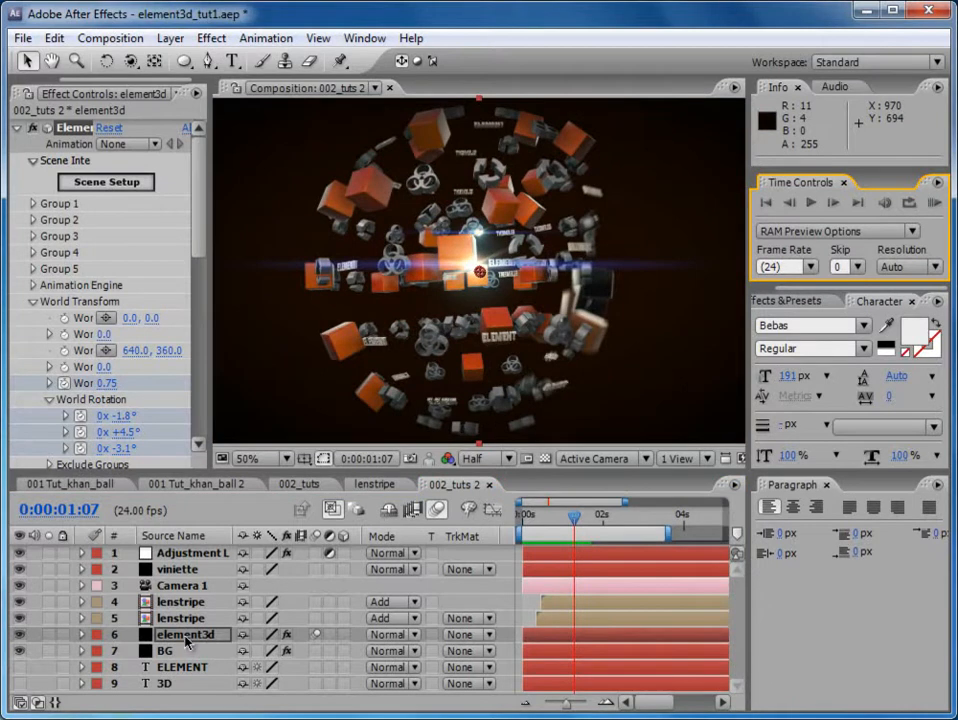
- Reveal the Element effect's properties on element3d and time-reverse its two Animation keyframes
{"action": "key", "text": "e"}
{"action": "left_click_drag", "start_coordinate": [741, 614], "coordinate": [746, 638]}
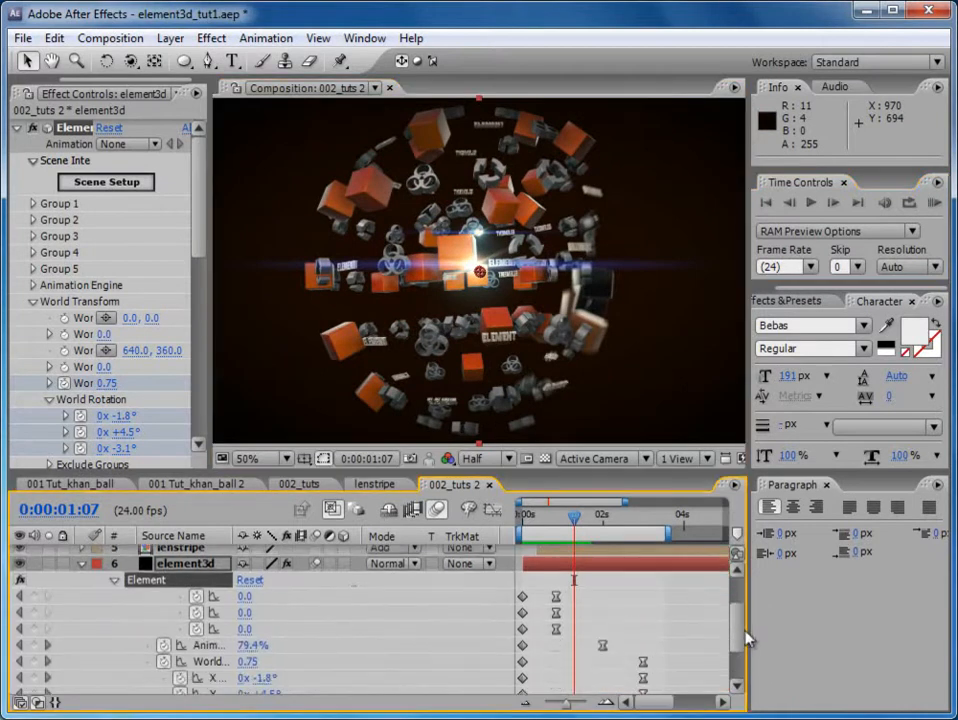
{"action": "left_click", "coordinate": [211, 648]}
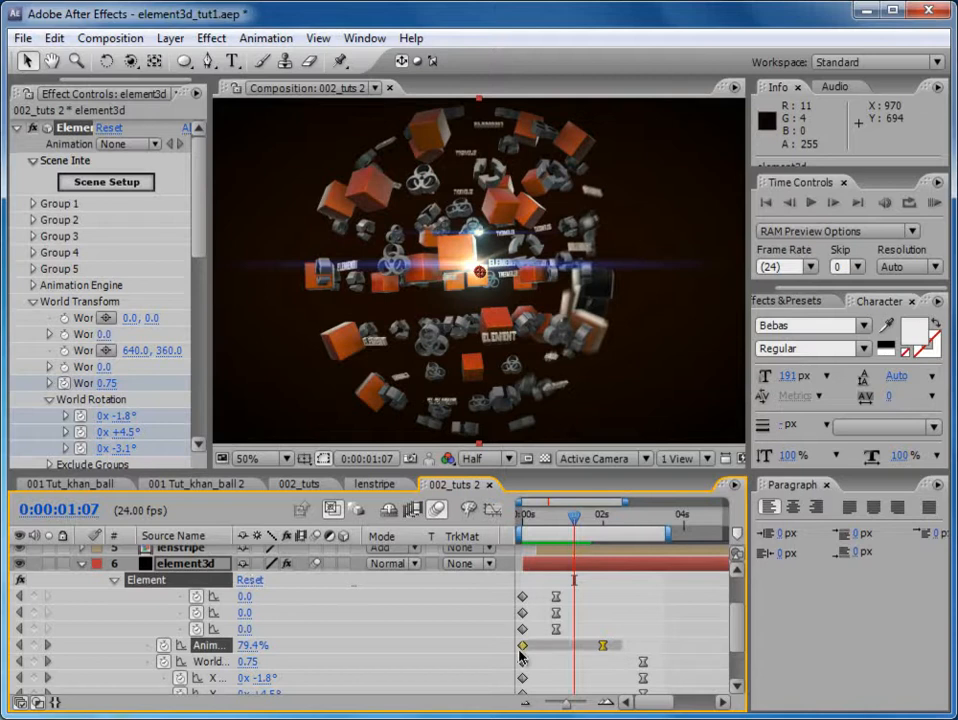
{"action": "left_click", "coordinate": [566, 655]}
{"action": "right_click", "coordinate": [522, 646]}
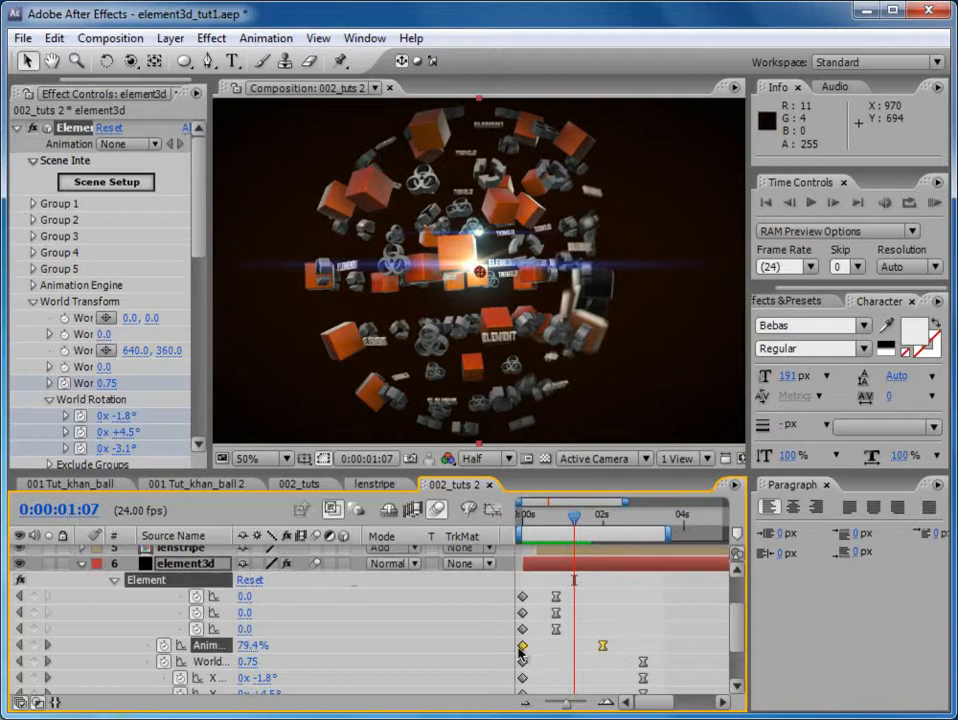
{"action": "mouse_move", "coordinate": [640, 717]}
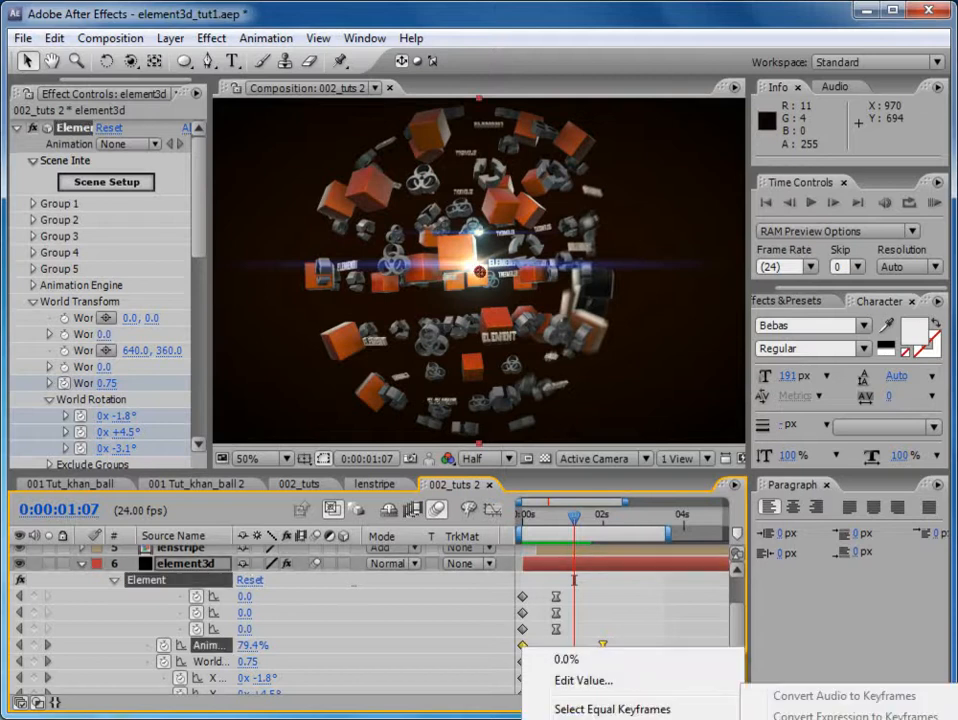
{"action": "left_click", "coordinate": [840, 719]}
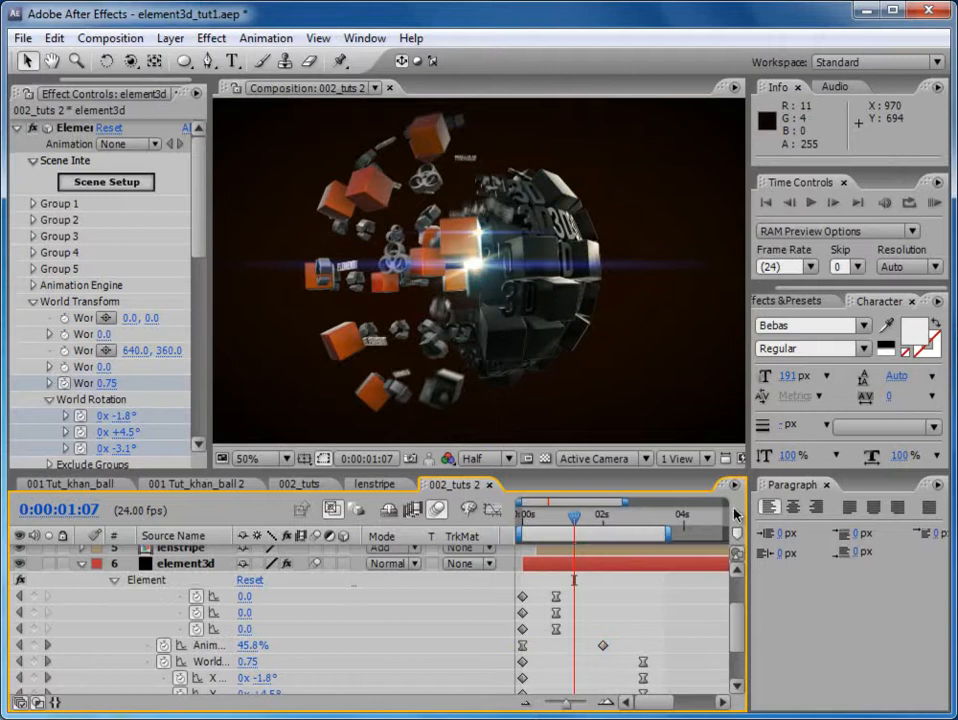
- Make the first Animation keyframe linear and apply Easy Ease to the one at 0:00:02:00
{"action": "left_click", "coordinate": [521, 647]}
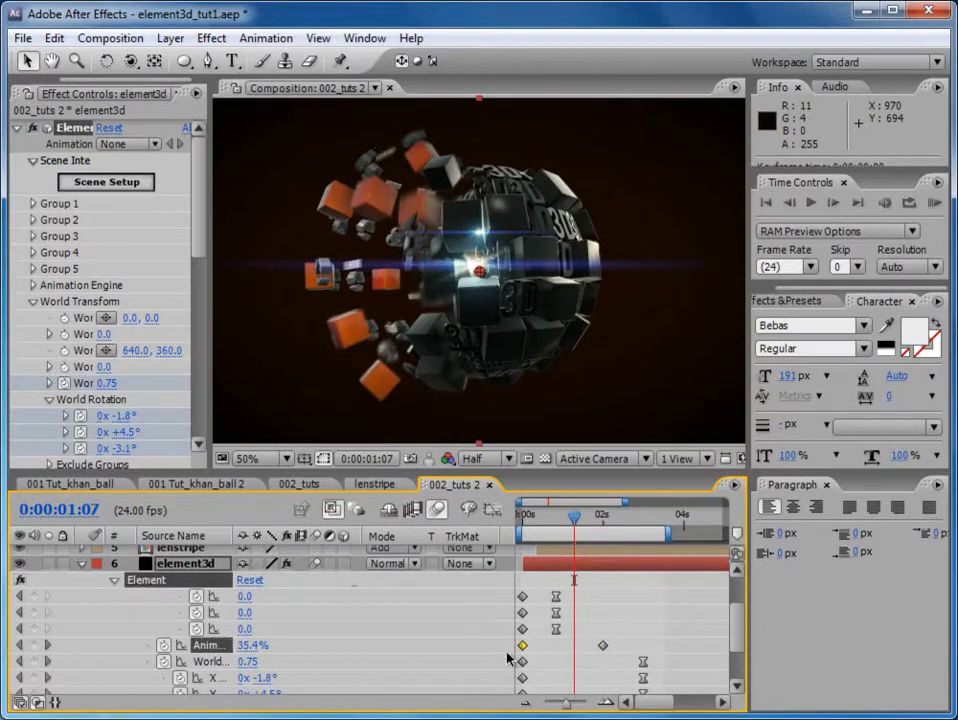
{"action": "right_click", "coordinate": [605, 646]}
{"action": "mouse_move", "coordinate": [714, 719]}
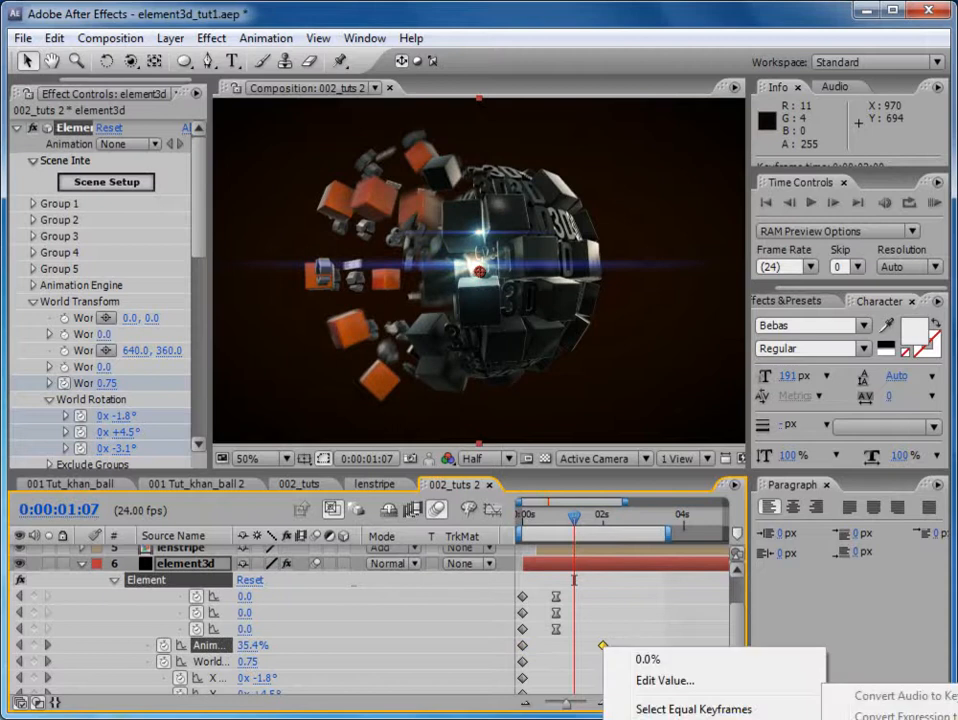
{"action": "key", "text": "F9"}
- Play a RAM preview of the reversed animation and return to the first frame
{"action": "left_click", "coordinate": [936, 204]}
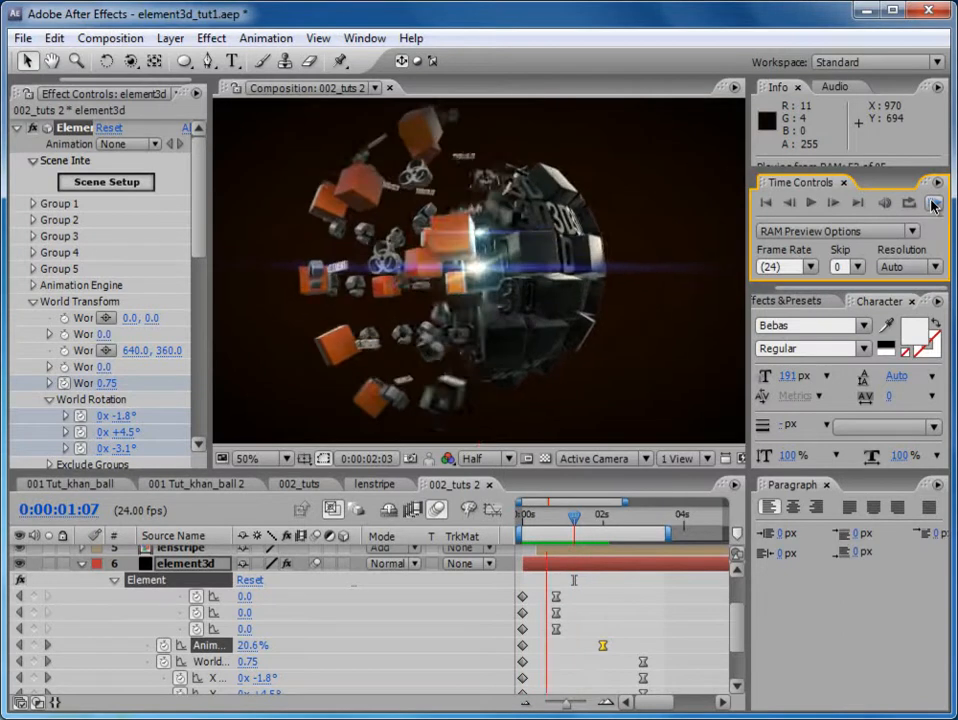
{"action": "left_click", "coordinate": [935, 205]}
{"action": "left_click_drag", "start_coordinate": [573, 517], "coordinate": [524, 540]}
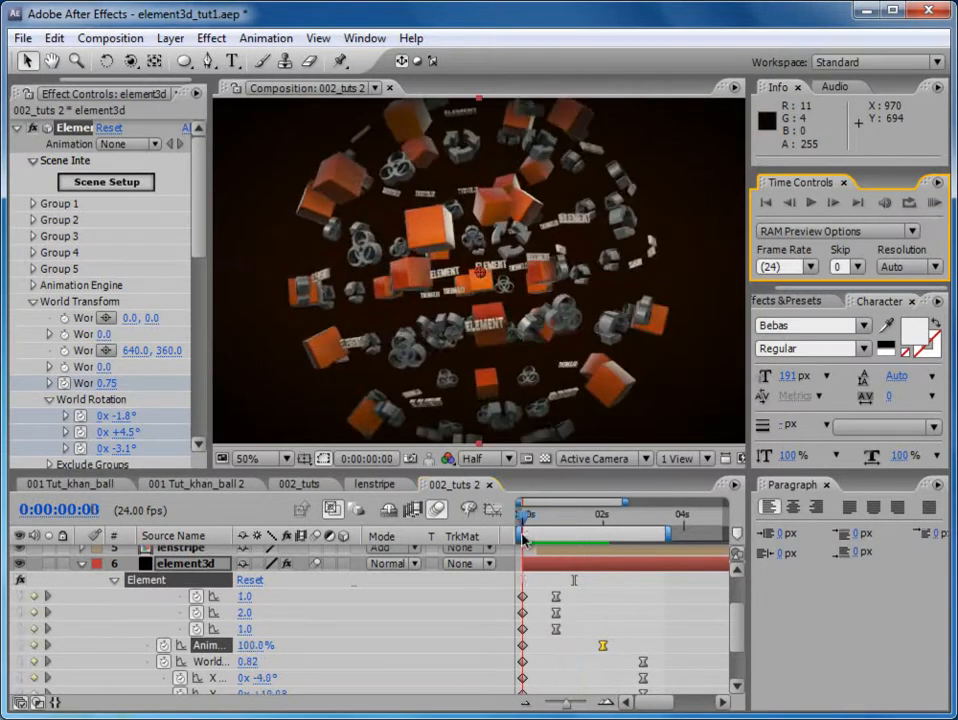
- Open the Element scene and look through the Icons and Primitives model collections for another particle shape
{"action": "left_click", "coordinate": [92, 187]}
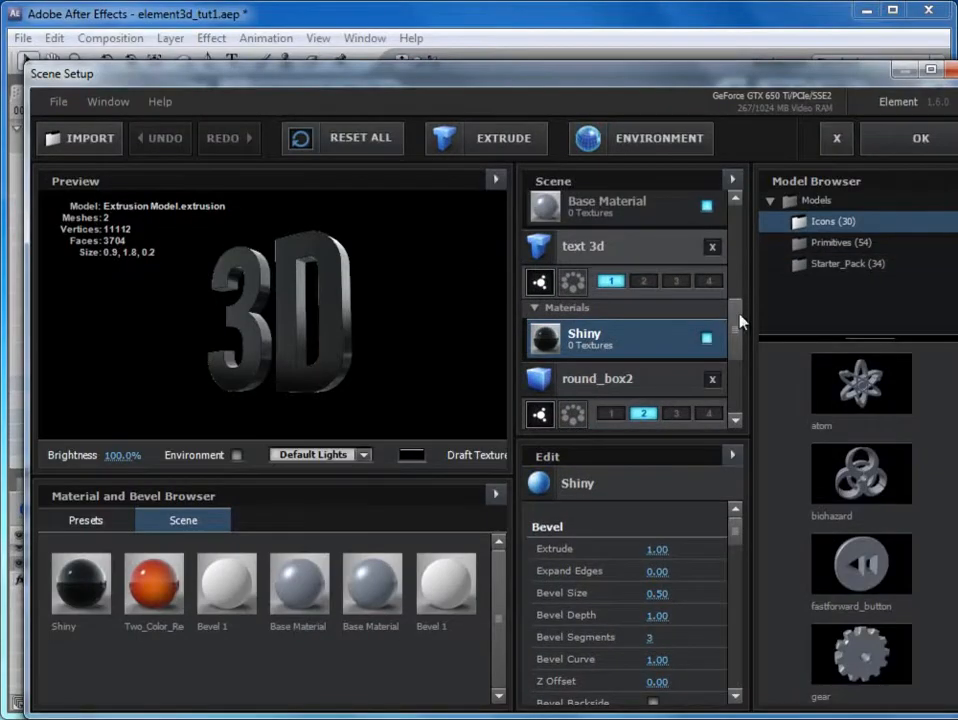
{"action": "left_click_drag", "start_coordinate": [741, 320], "coordinate": [763, 158]}
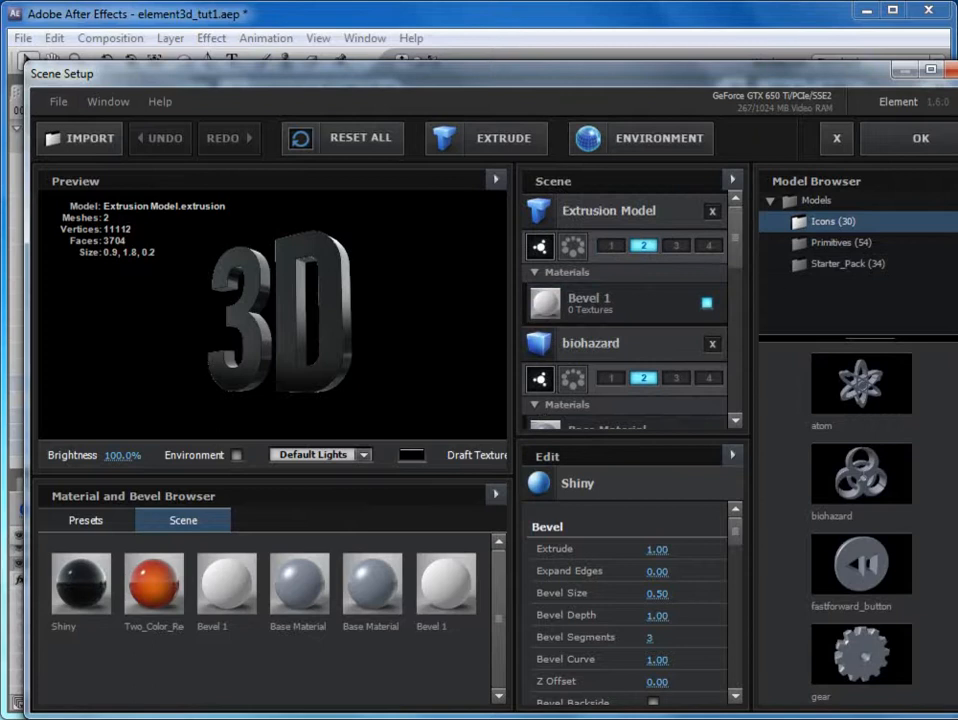
{"action": "scroll", "coordinate": [860, 530], "scroll_direction": "down", "scroll_amount": 4}
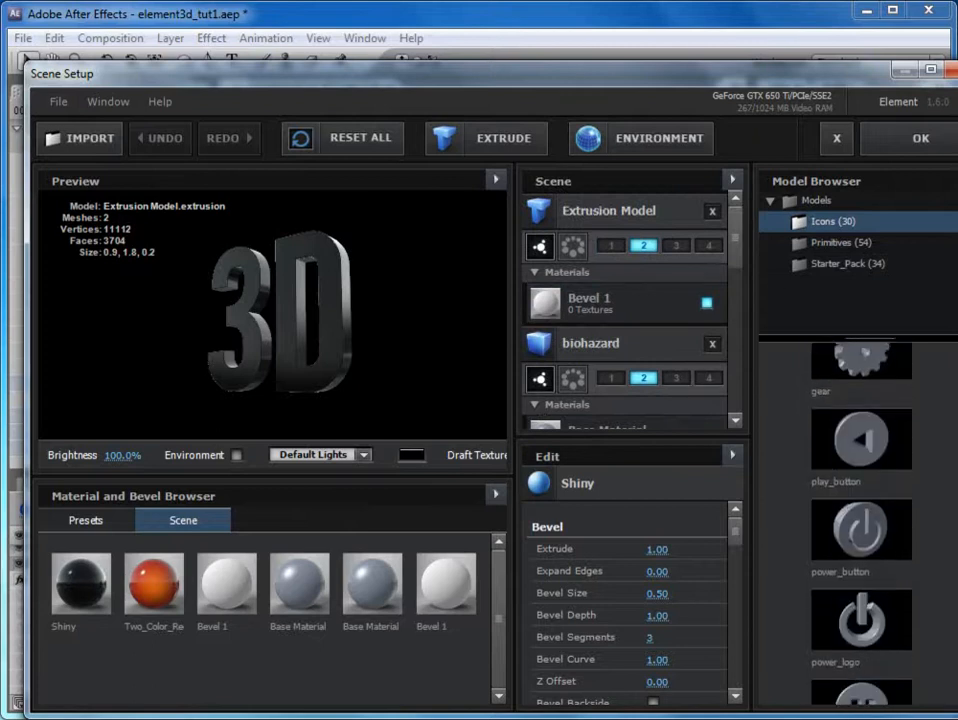
{"action": "scroll", "coordinate": [860, 530], "scroll_direction": "down", "scroll_amount": 5}
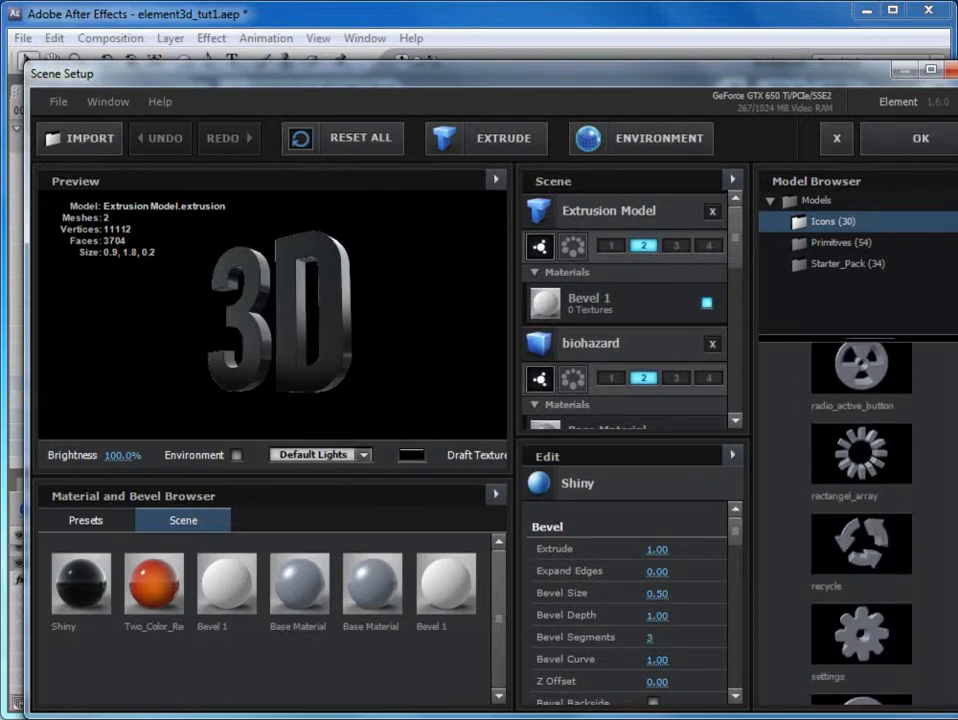
{"action": "scroll", "coordinate": [860, 530], "scroll_direction": "down", "scroll_amount": 2}
{"action": "scroll", "coordinate": [860, 530], "scroll_direction": "up", "scroll_amount": 5}
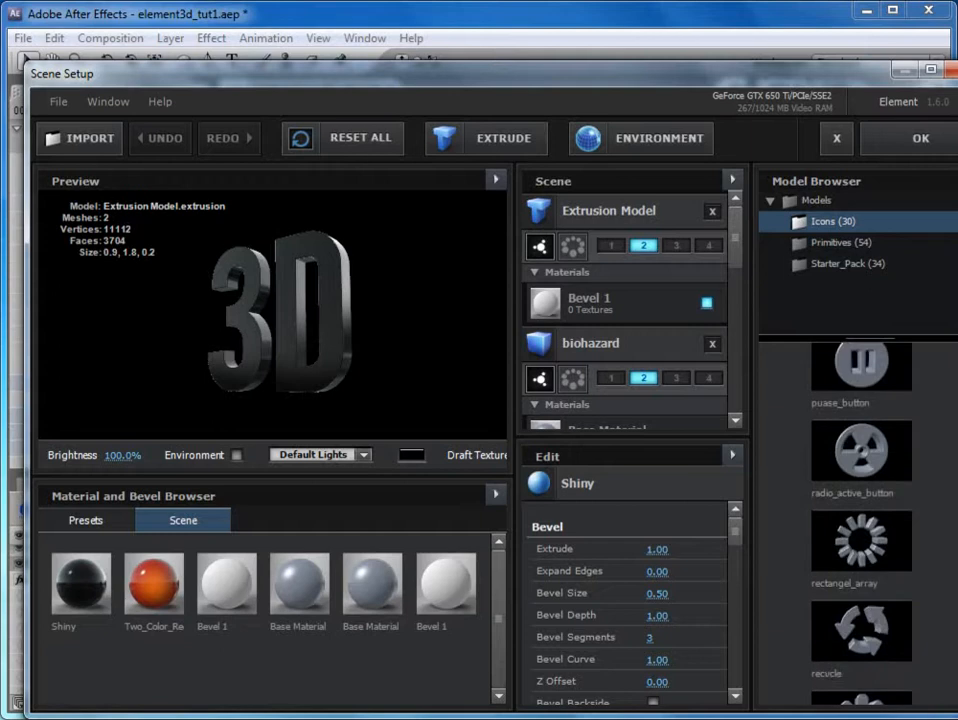
{"action": "scroll", "coordinate": [860, 530], "scroll_direction": "up", "scroll_amount": 2}
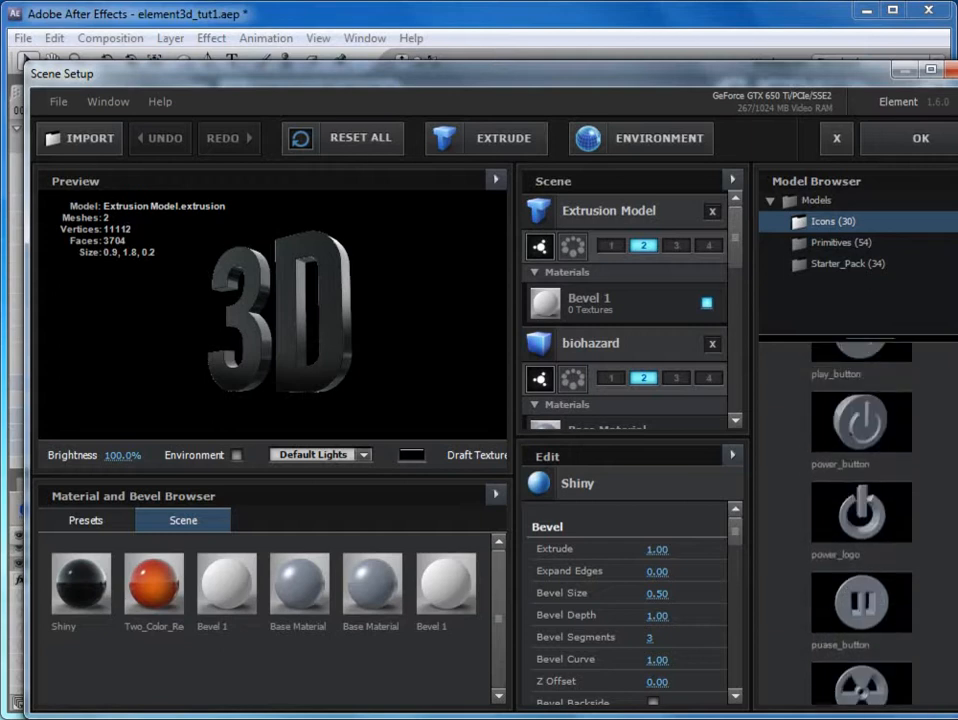
{"action": "scroll", "coordinate": [956, 406], "scroll_direction": "up", "scroll_amount": 5}
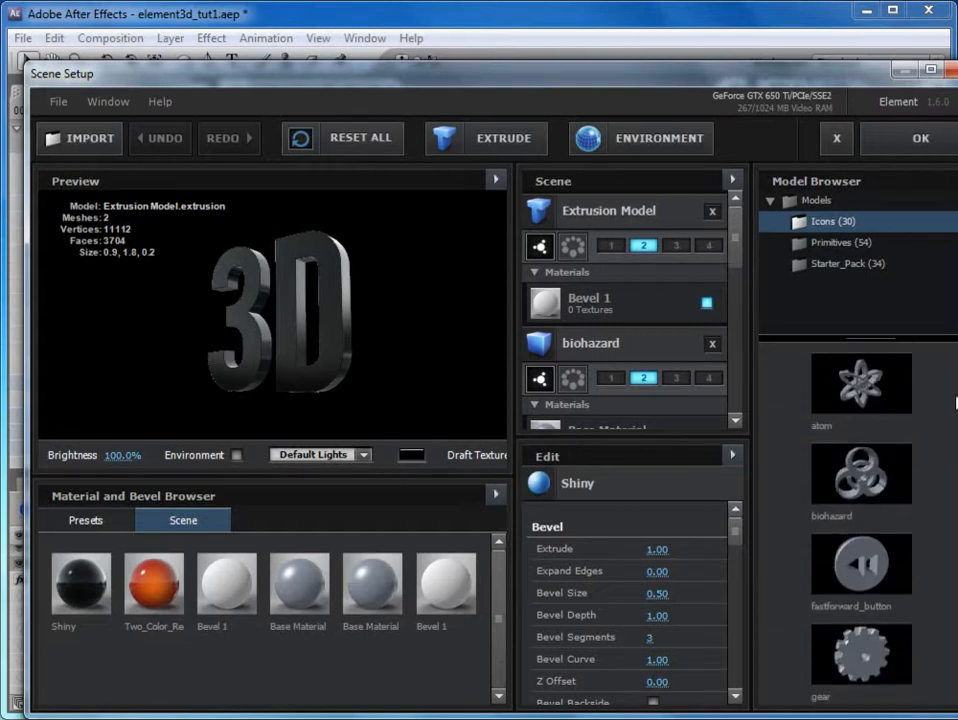
{"action": "left_click", "coordinate": [820, 244]}
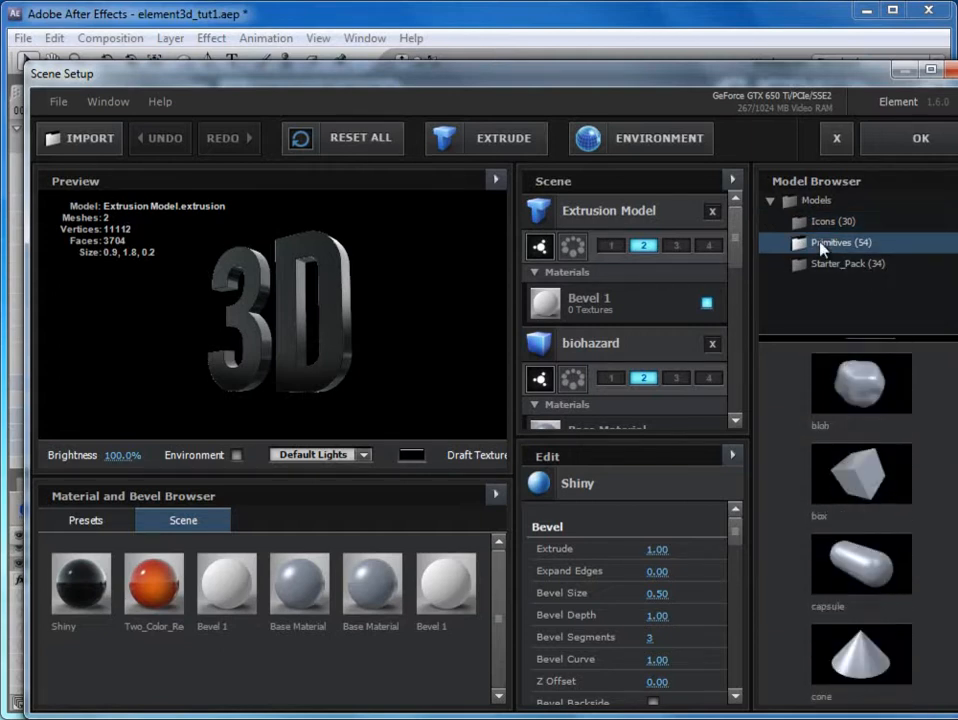
{"action": "scroll", "coordinate": [893, 440], "scroll_direction": "down", "scroll_amount": 20}
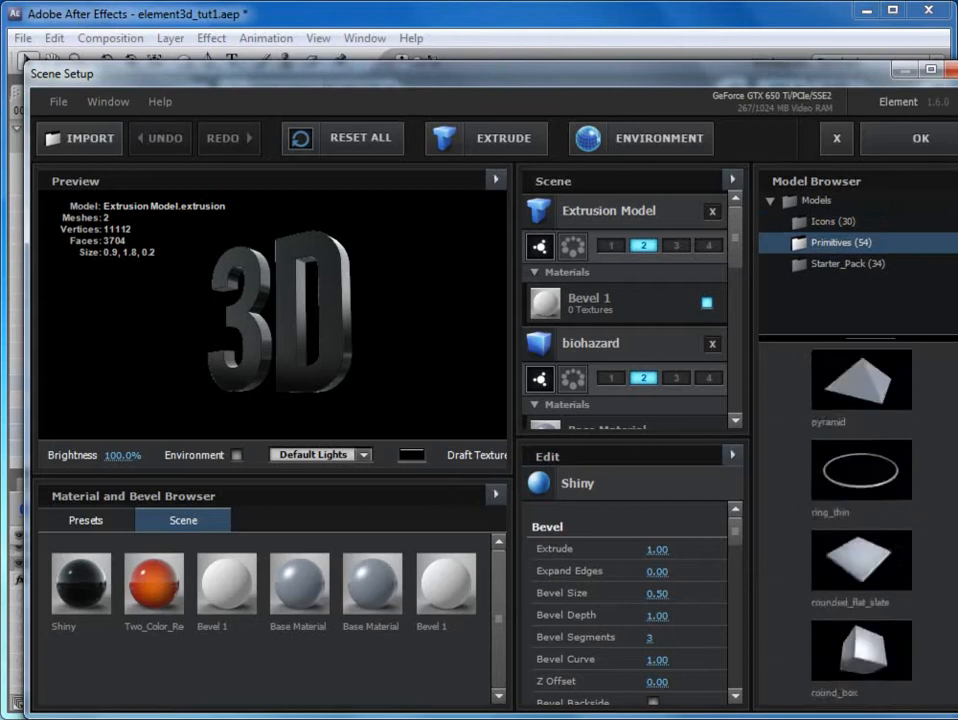
{"action": "scroll", "coordinate": [860, 520], "scroll_direction": "down", "scroll_amount": 3}
{"action": "scroll", "coordinate": [858, 520], "scroll_direction": "up", "scroll_amount": 20}
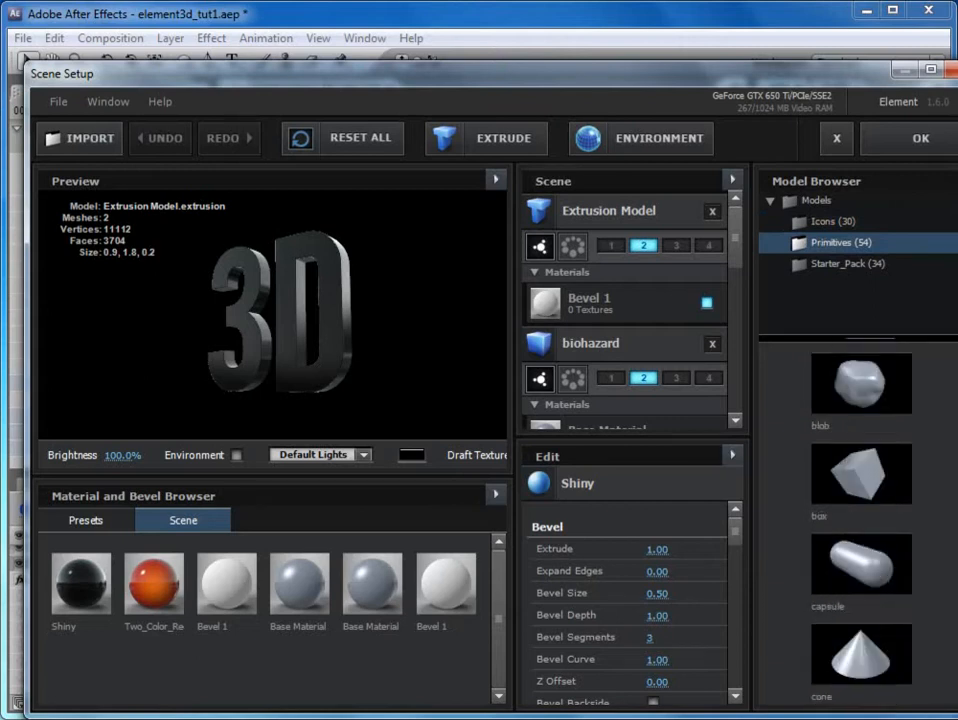
- Add the gear icon model to group 2, apply the scene and preview the animation
{"action": "left_click", "coordinate": [838, 222]}
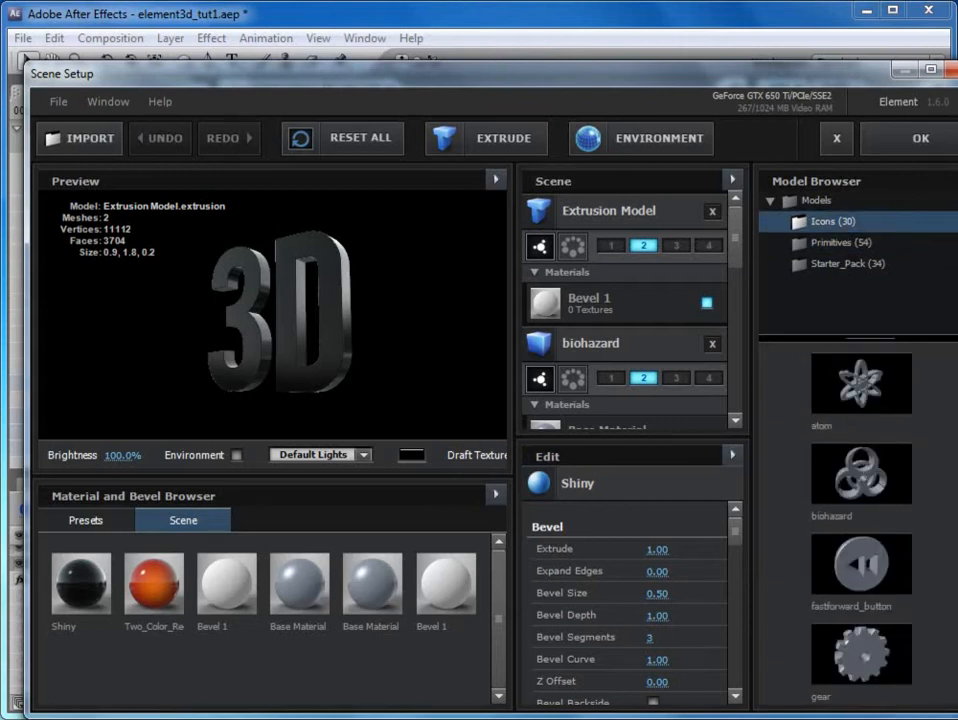
{"action": "scroll", "coordinate": [860, 520], "scroll_direction": "down", "scroll_amount": 3}
{"action": "left_click", "coordinate": [861, 508]}
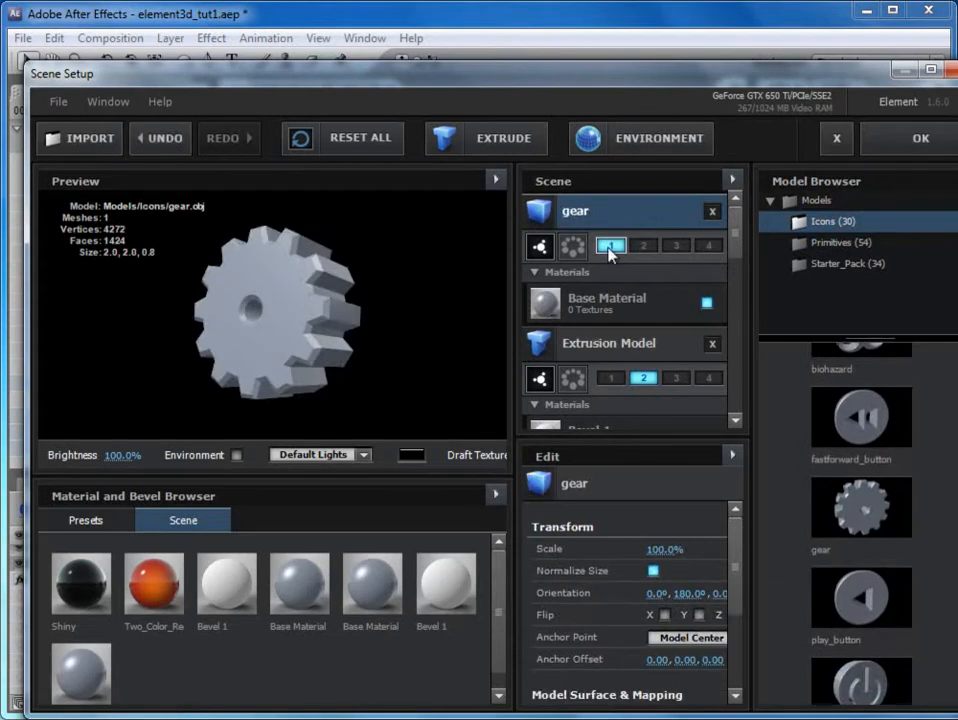
{"action": "left_click", "coordinate": [645, 247]}
{"action": "left_click", "coordinate": [860, 140]}
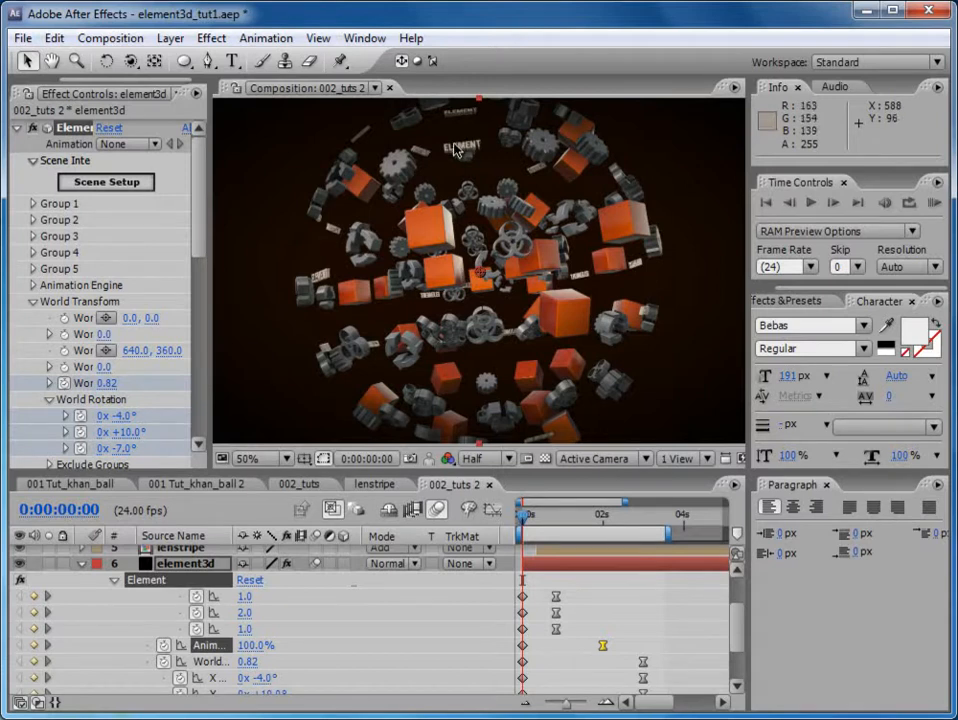
{"action": "left_click_drag", "start_coordinate": [526, 517], "coordinate": [647, 522]}
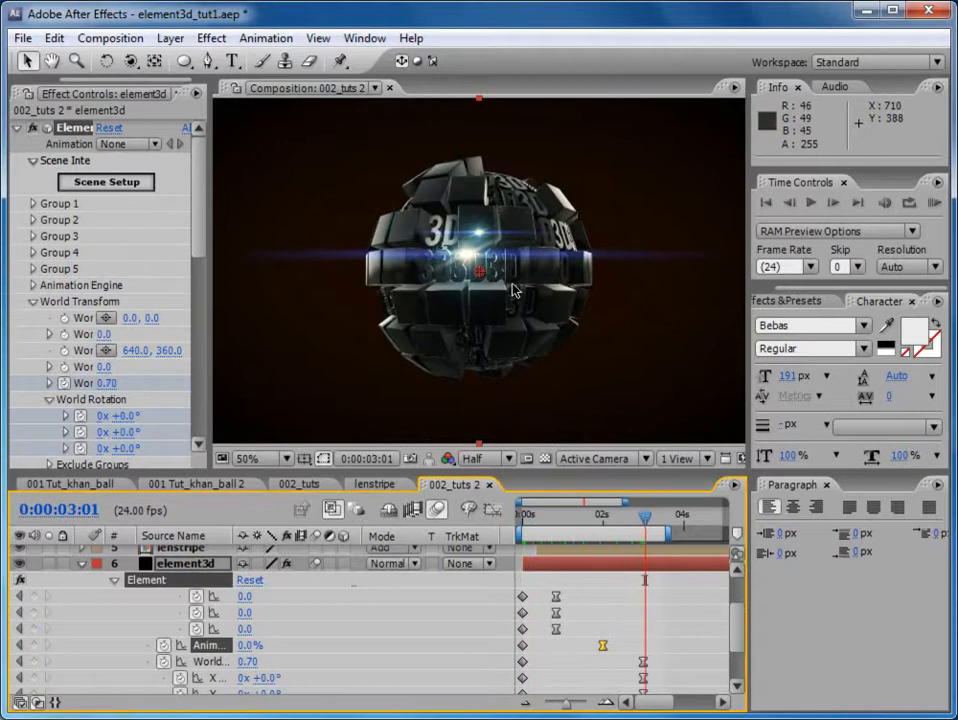
{"action": "left_click", "coordinate": [934, 203]}
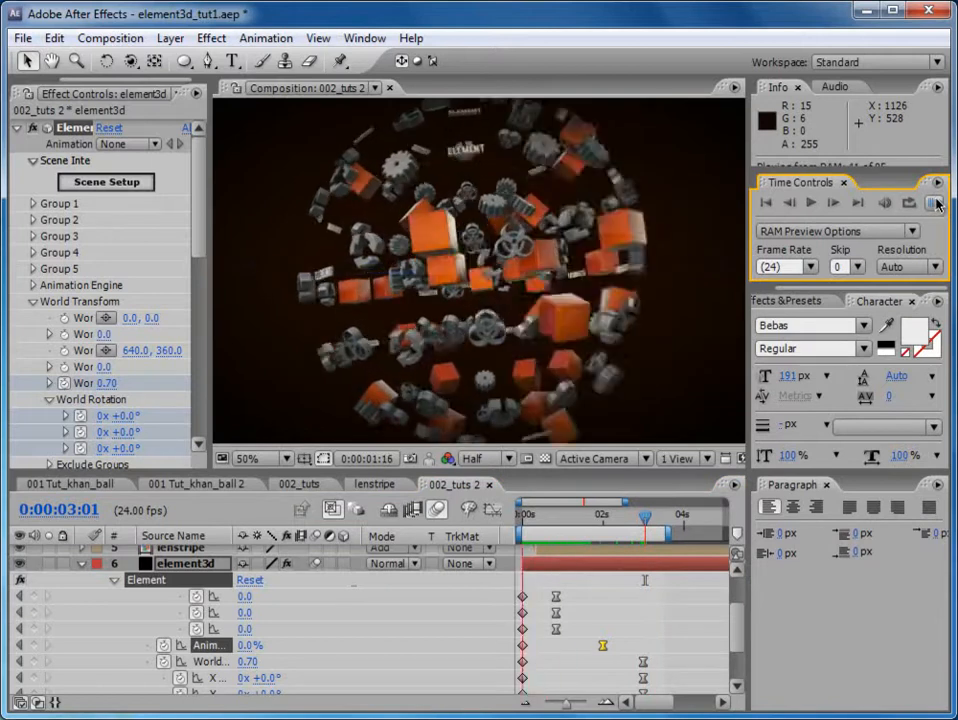
- Add the power_logo icon model to the Element scene and apply the scene
{"action": "left_click", "coordinate": [133, 180]}
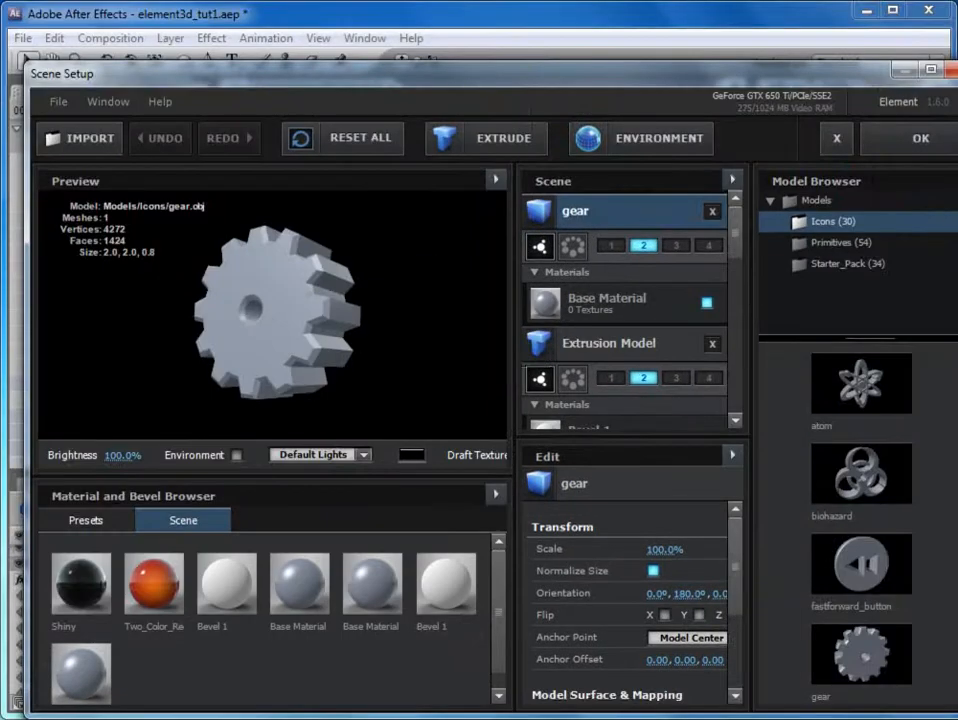
{"action": "scroll", "coordinate": [860, 400], "scroll_direction": "down", "scroll_amount": 3}
{"action": "scroll", "coordinate": [860, 545], "scroll_direction": "down", "scroll_amount": 3}
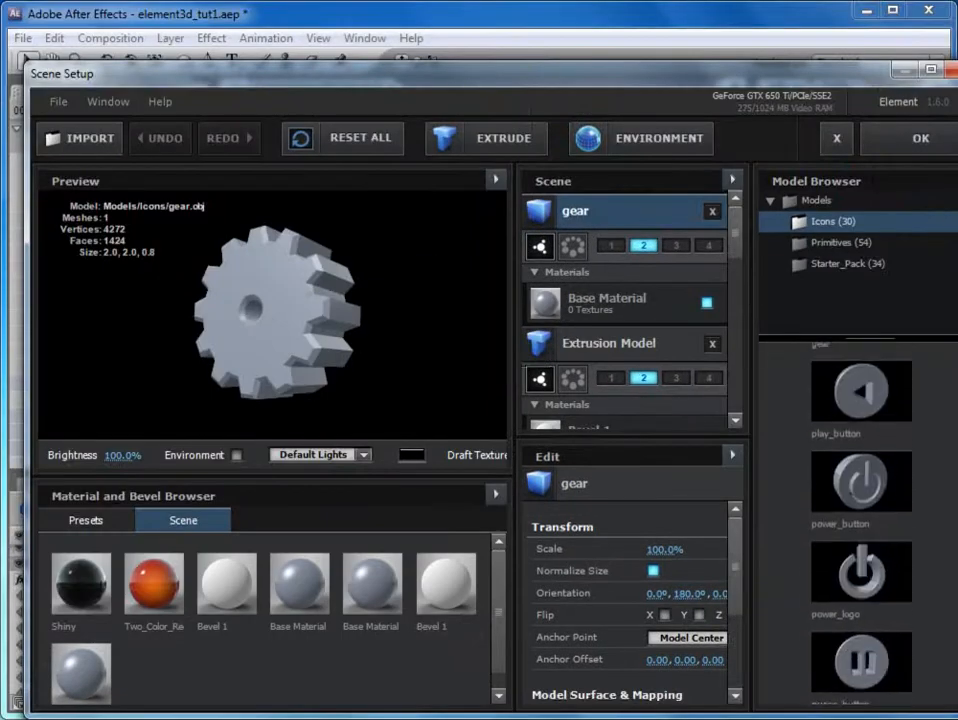
{"action": "left_click", "coordinate": [855, 545]}
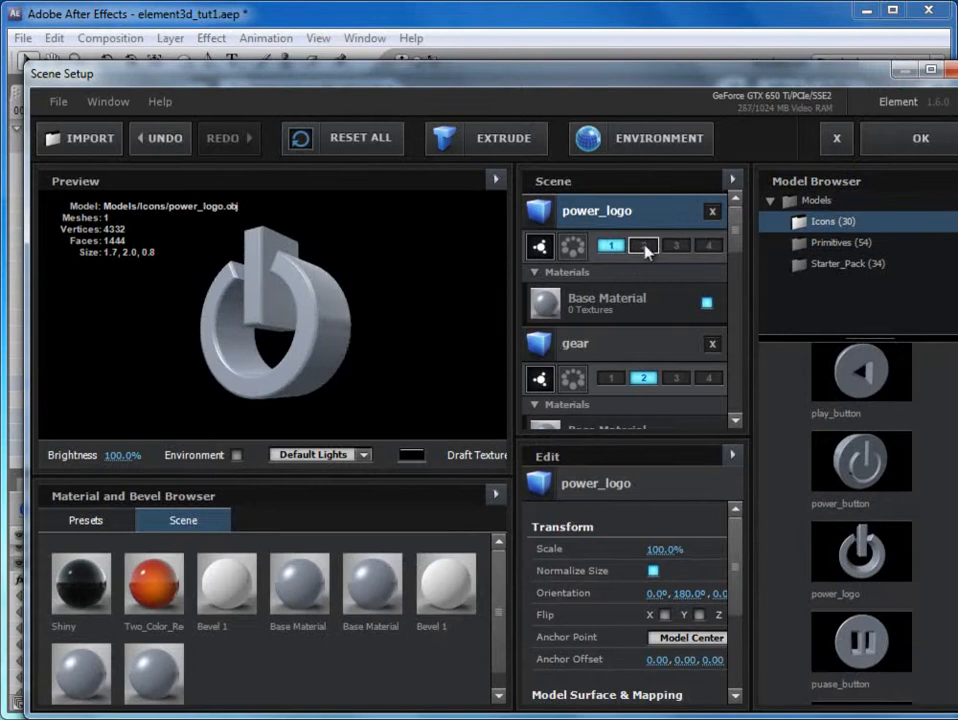
{"action": "left_click", "coordinate": [612, 247]}
{"action": "left_click", "coordinate": [918, 138]}
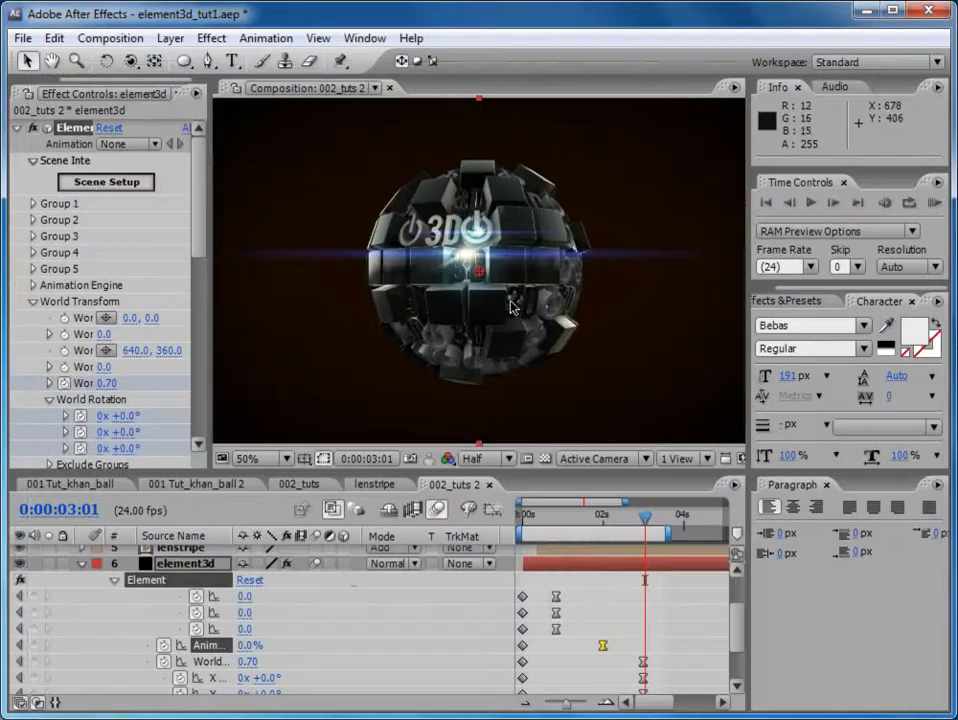
- Scrub back to the first frame and play a RAM preview of the ball with the added icons
{"action": "left_click_drag", "start_coordinate": [536, 515], "coordinate": [649, 517]}
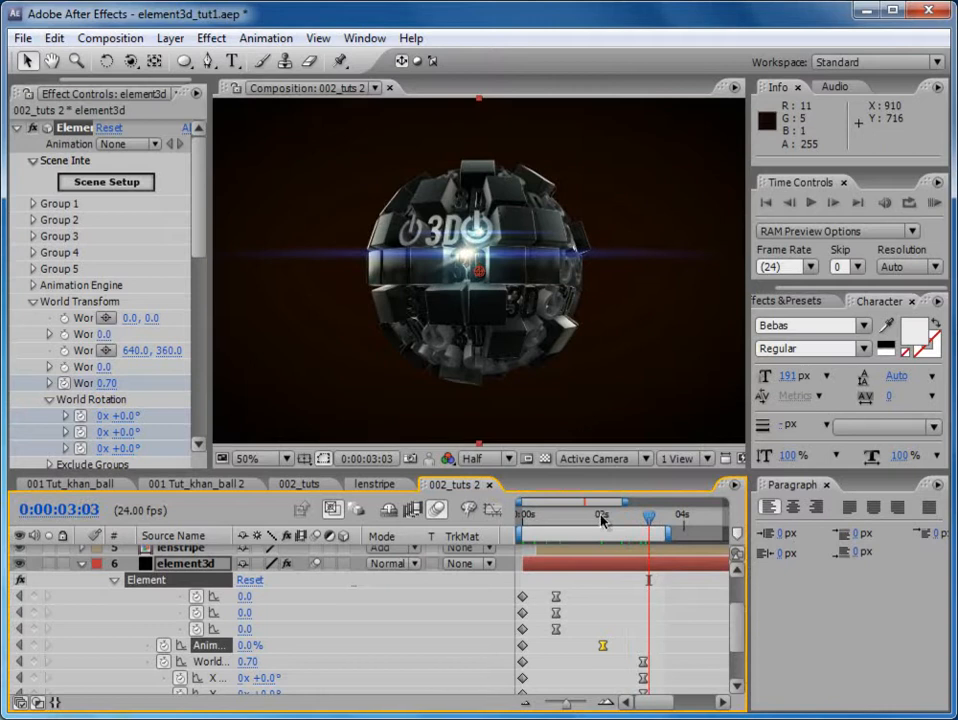
{"action": "left_click_drag", "start_coordinate": [641, 517], "coordinate": [478, 533]}
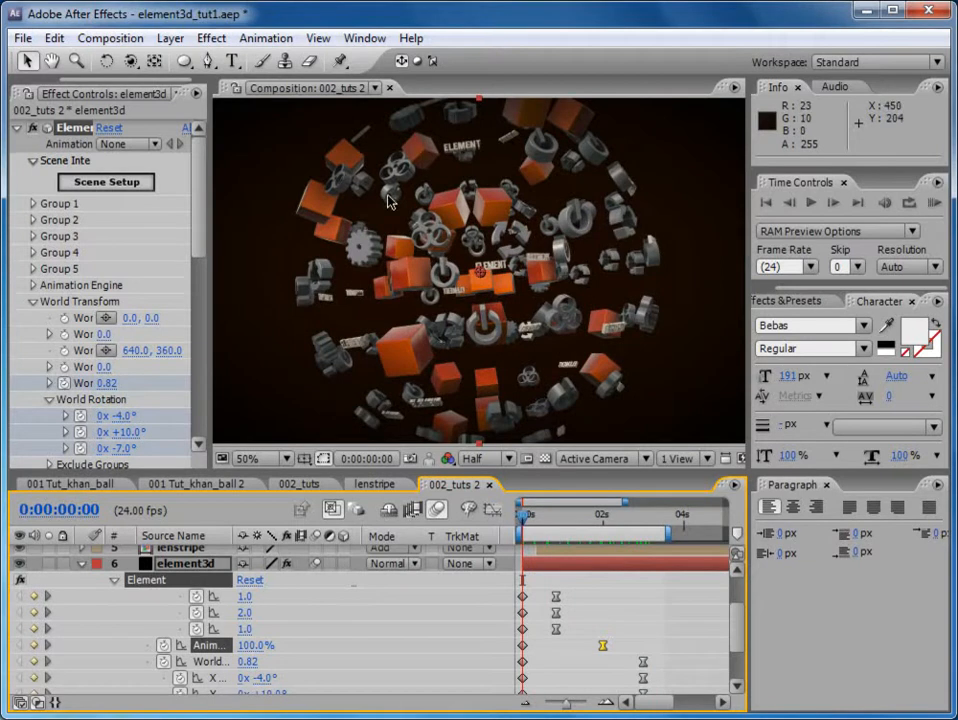
{"action": "left_click", "coordinate": [934, 203]}
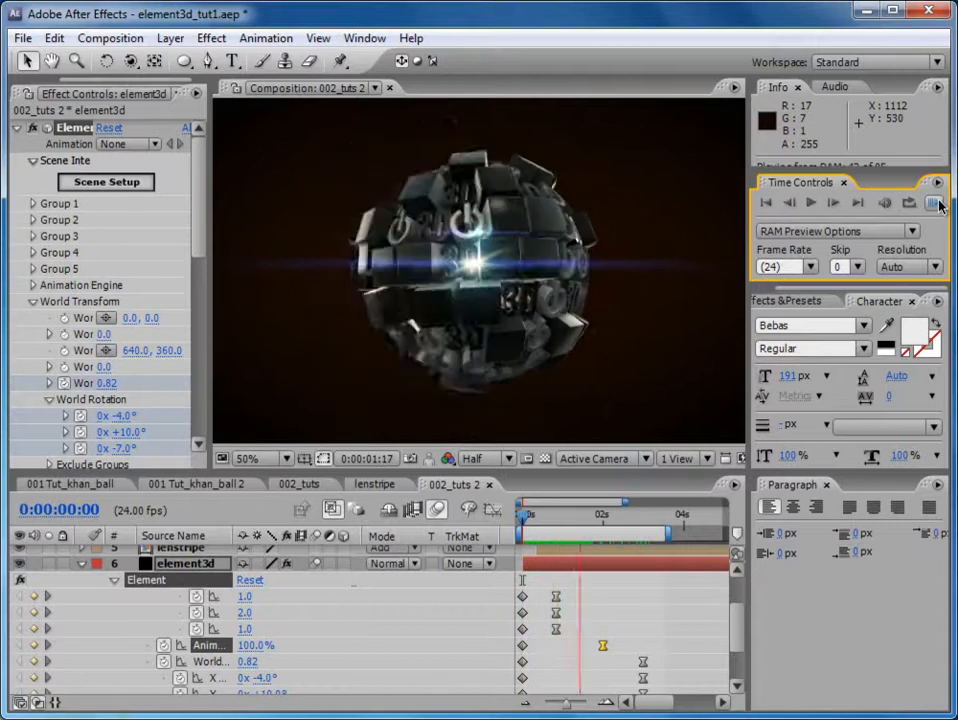
{"action": "left_click", "coordinate": [939, 205]}
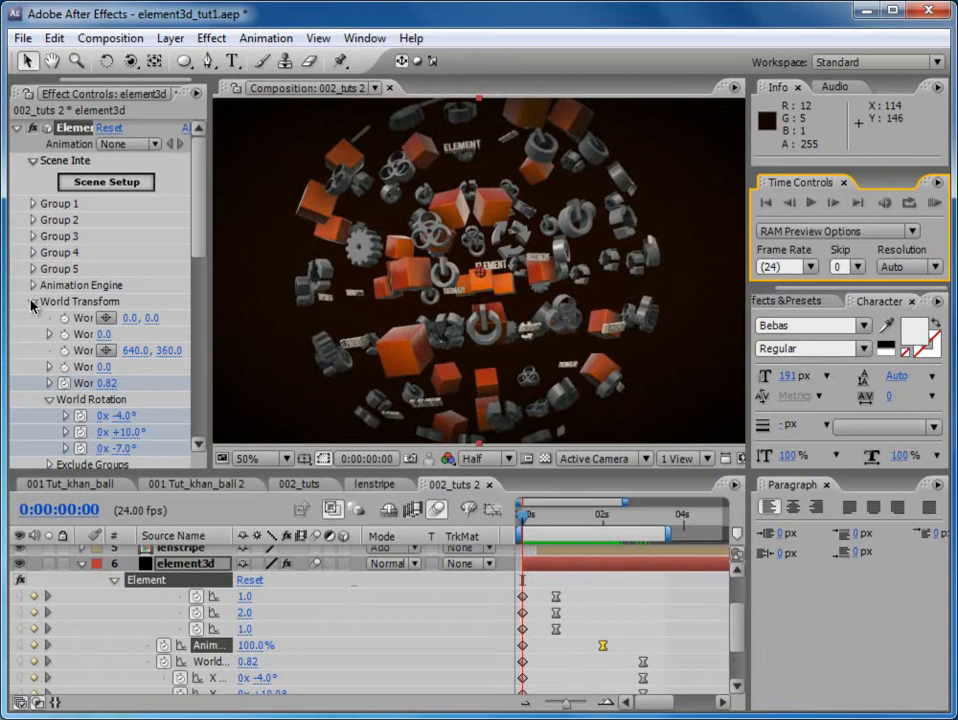
- Enable the Glow and Drop Shadow effects on the element3d layer and widen the effect settings area
{"action": "left_click", "coordinate": [33, 302]}
{"action": "left_click", "coordinate": [33, 318]}
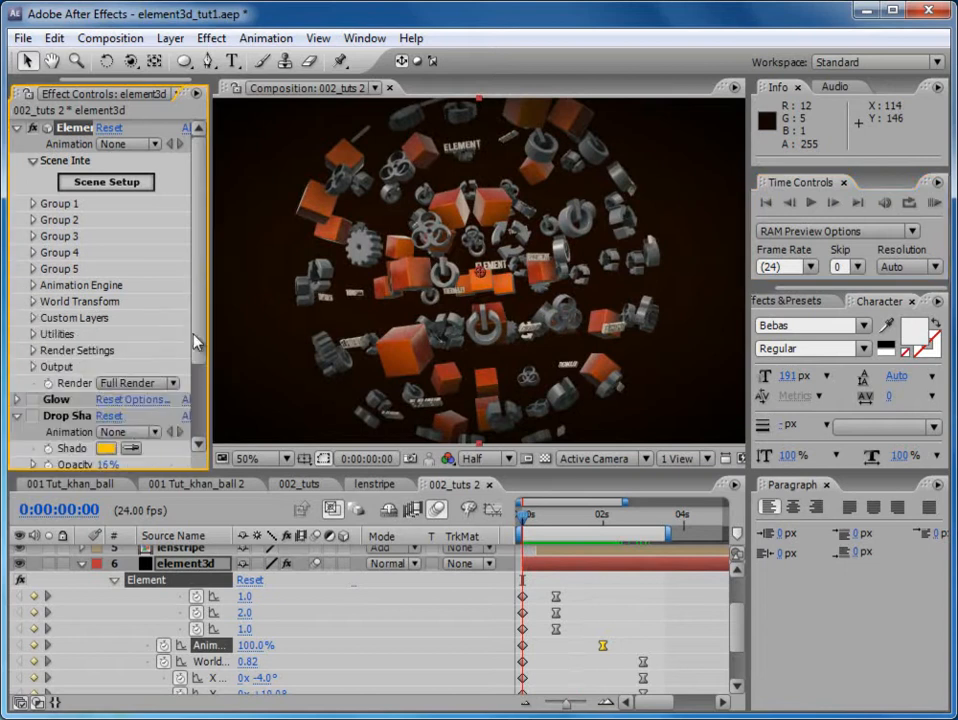
{"action": "left_click_drag", "start_coordinate": [209, 324], "coordinate": [273, 322]}
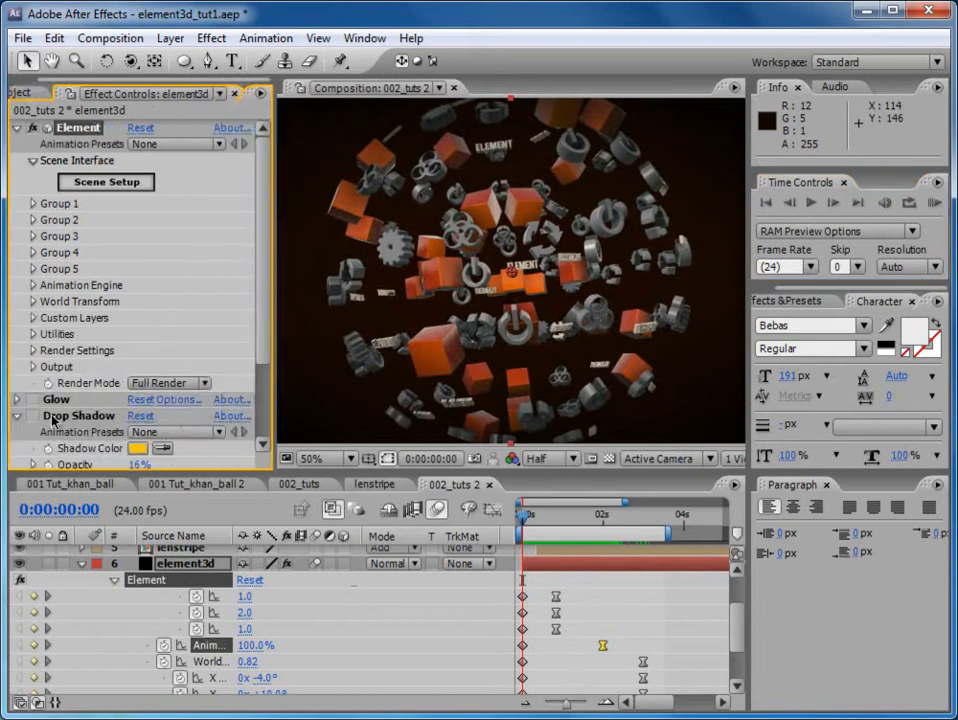
{"action": "left_click", "coordinate": [33, 415]}
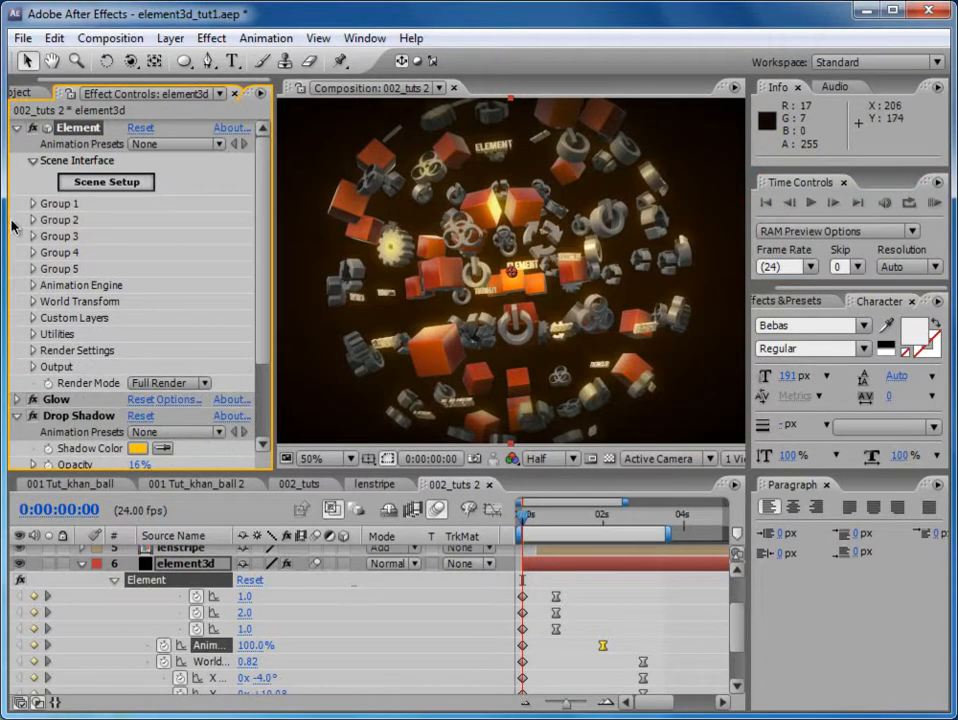
{"action": "left_click", "coordinate": [17, 128]}
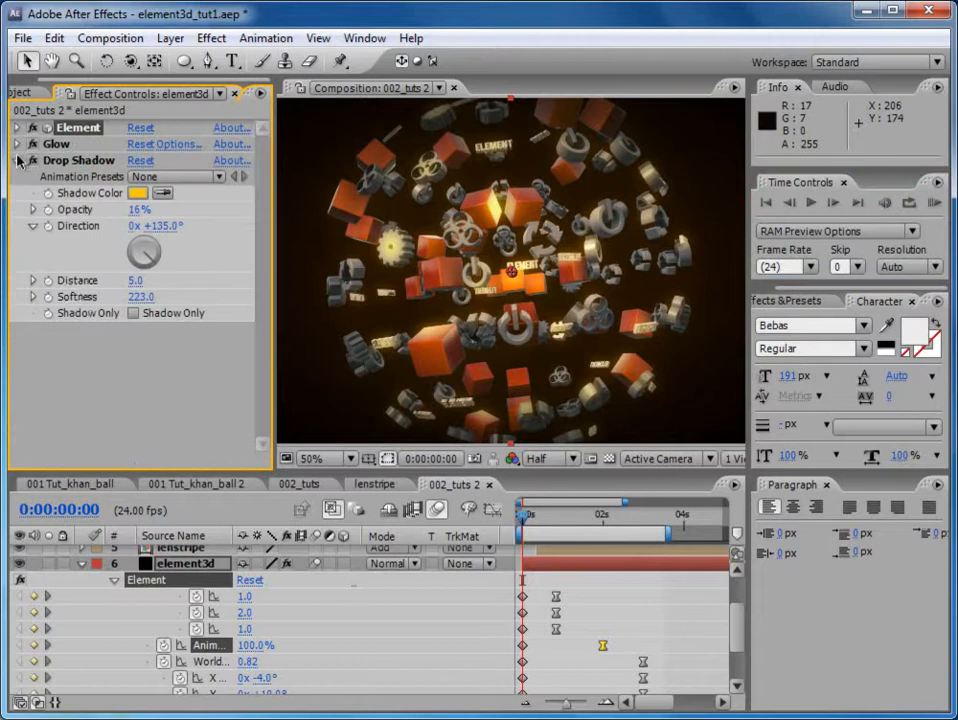
- Hide the Parent column and review the animation in 001 Tut_khan_ball 2, then return to the first frame of 002_tuts 2
{"action": "left_click", "coordinate": [198, 484]}
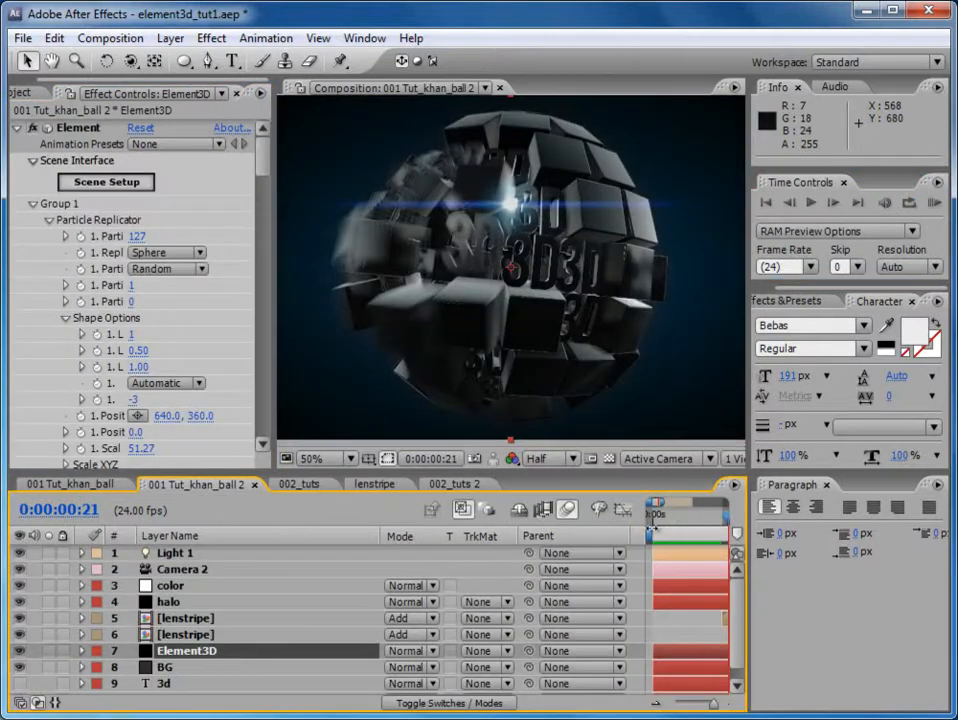
{"action": "right_click", "coordinate": [563, 545]}
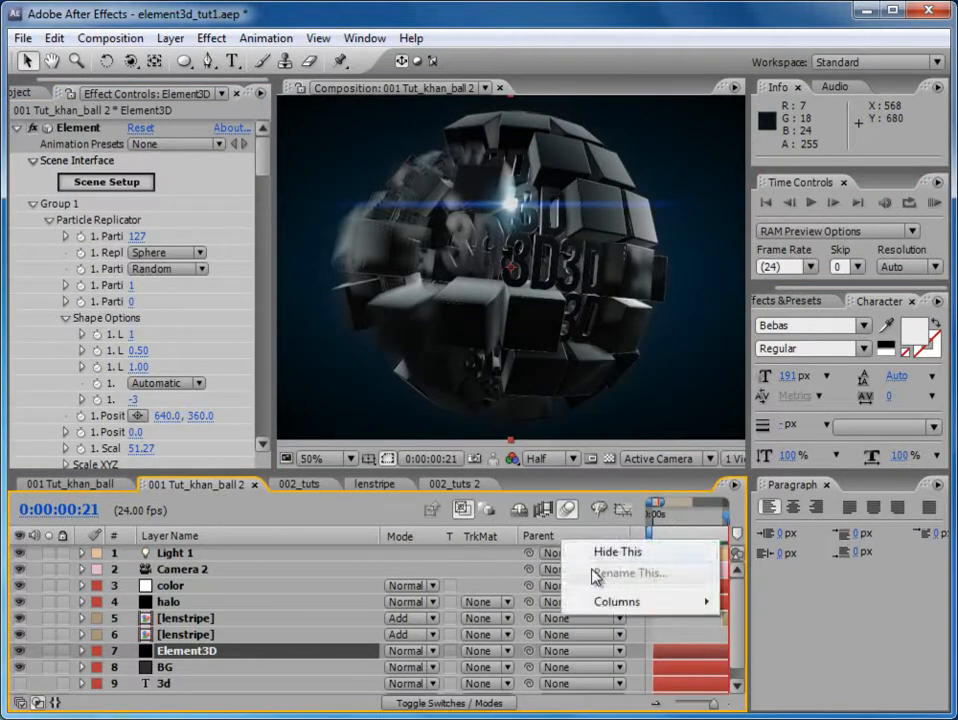
{"action": "left_click", "coordinate": [605, 562]}
{"action": "left_click_drag", "start_coordinate": [545, 517], "coordinate": [539, 570]}
{"action": "key", "text": "space"}
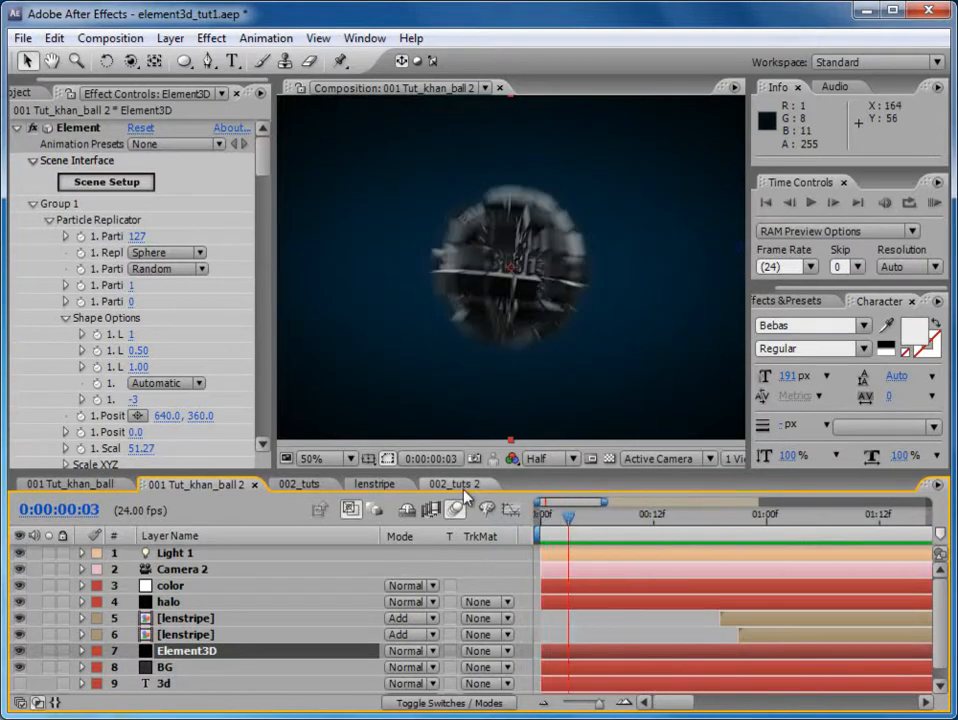
{"action": "left_click", "coordinate": [463, 489]}
{"action": "left_click_drag", "start_coordinate": [519, 521], "coordinate": [478, 520]}
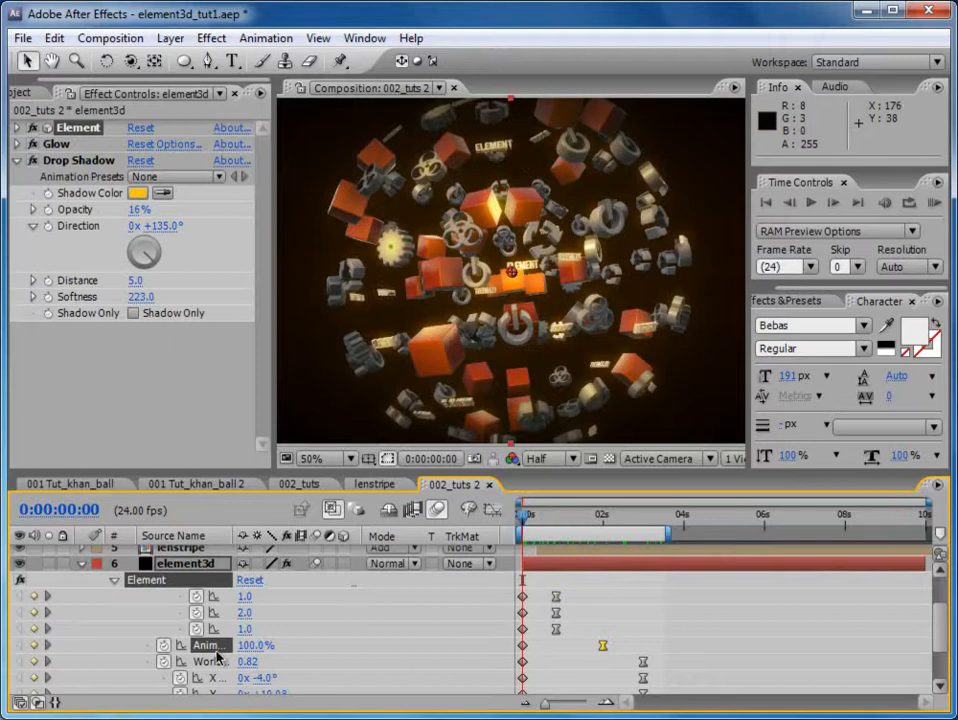
- Try Ring as the group 2 replicator shape and check the animation at 0:00:00:19
{"action": "left_click", "coordinate": [9, 116]}
{"action": "left_click", "coordinate": [16, 128]}
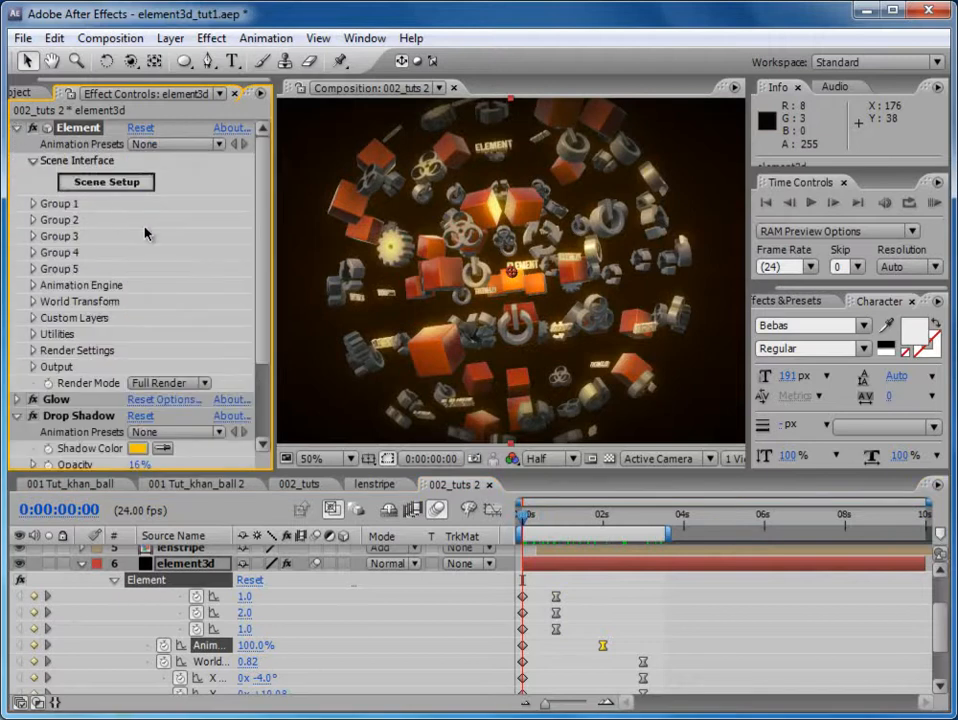
{"action": "left_click", "coordinate": [34, 220]}
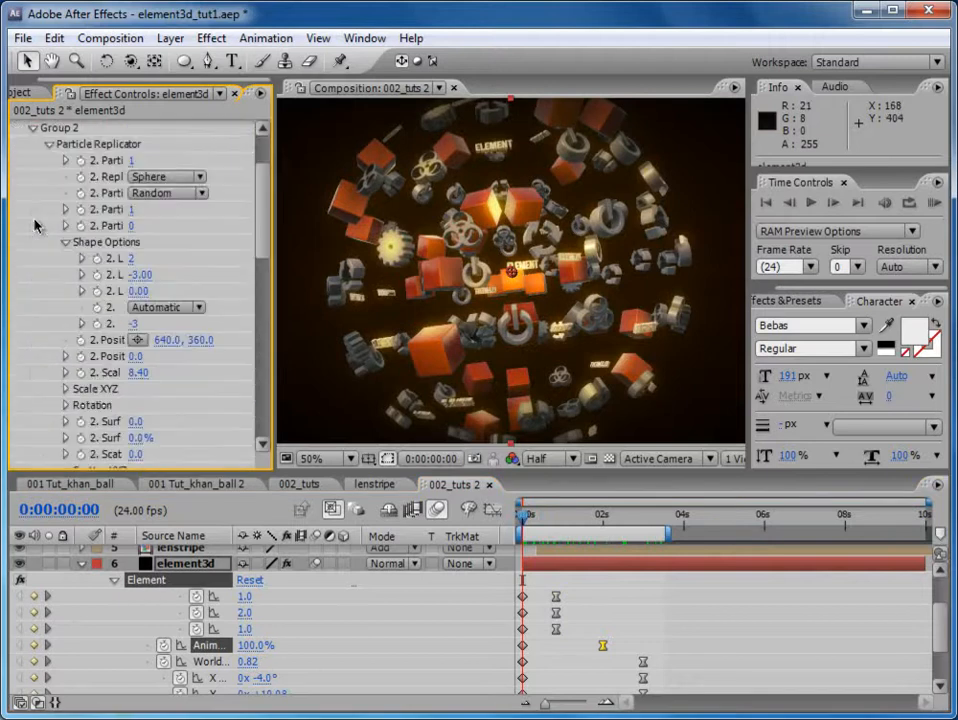
{"action": "left_click", "coordinate": [151, 183]}
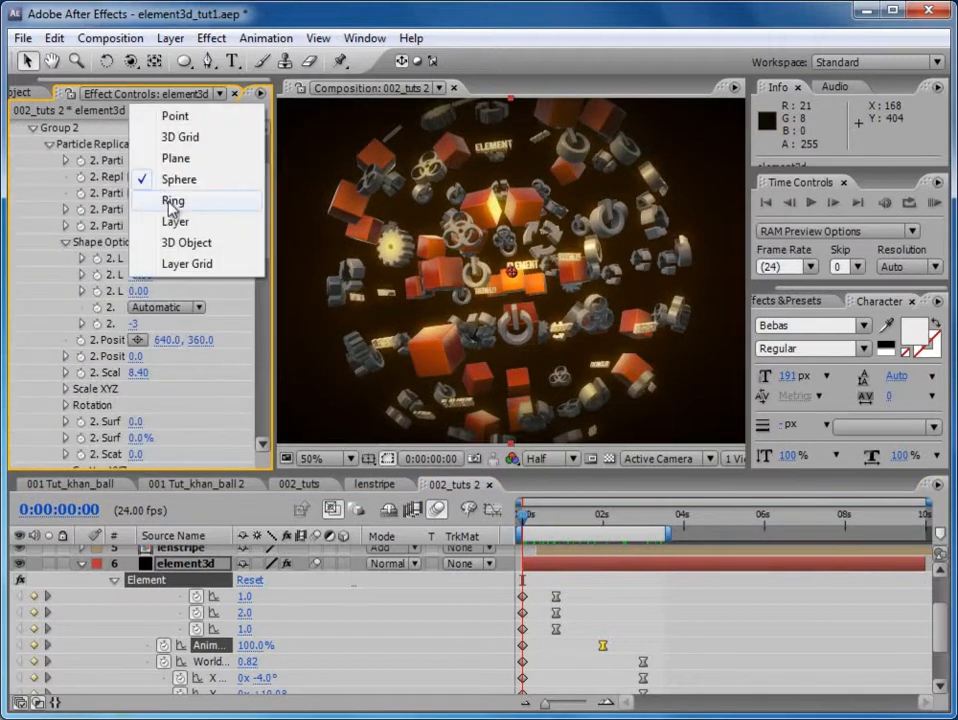
{"action": "left_click", "coordinate": [171, 205]}
{"action": "left_click_drag", "start_coordinate": [527, 520], "coordinate": [553, 527]}
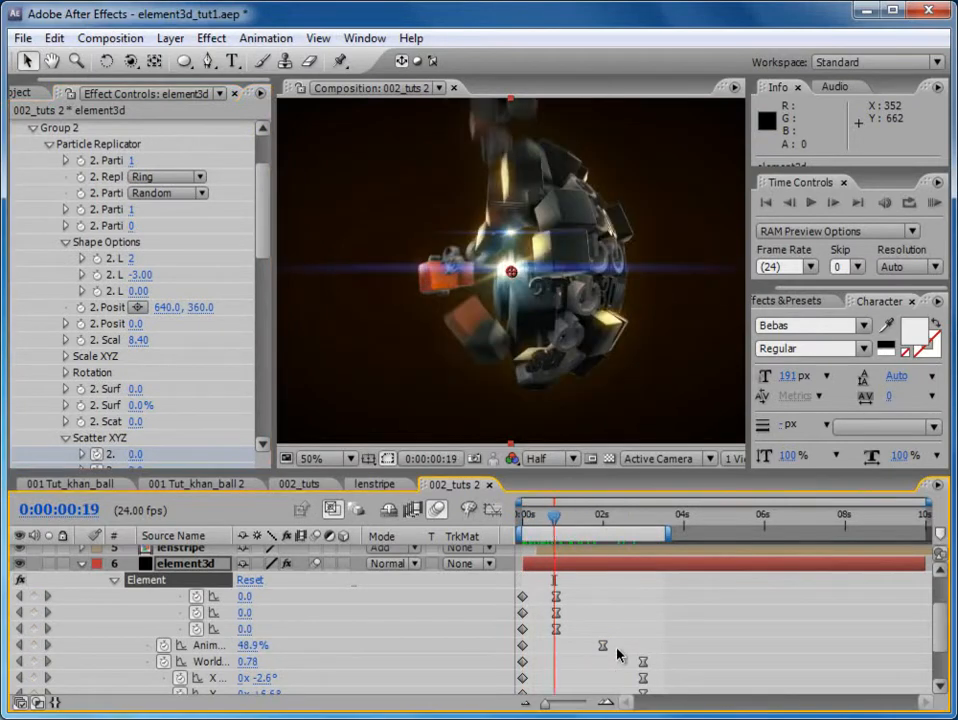
- Rearrange the Animation keyframes to run from a linear 0% at the first frame to an Easy Ease 100% at about 0:00:02:12
{"action": "left_click", "coordinate": [522, 646]}
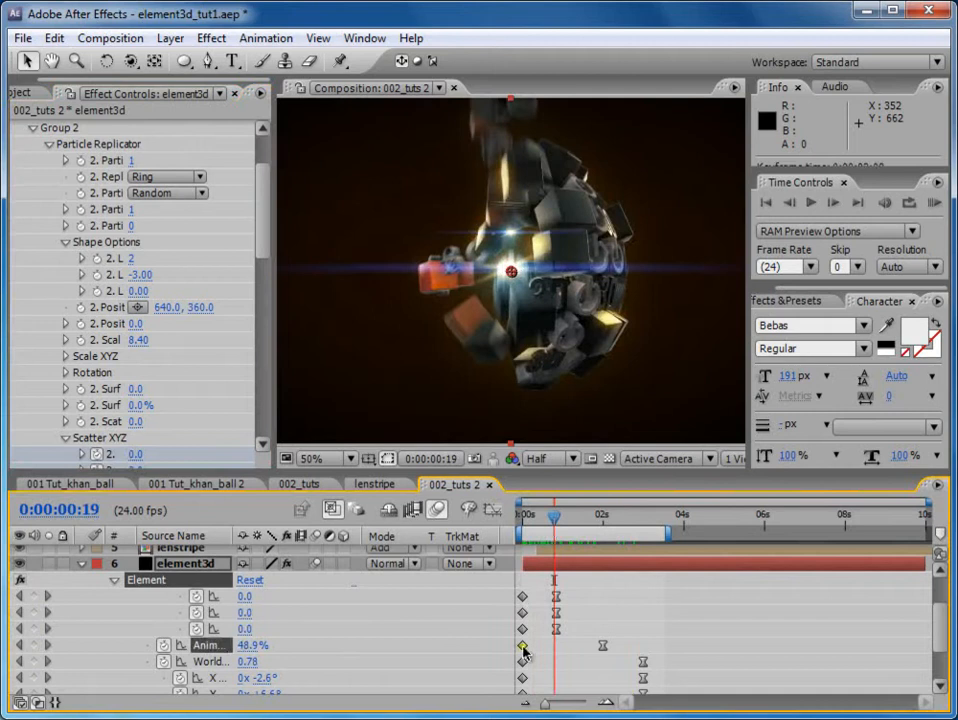
{"action": "left_click", "coordinate": [603, 646]}
{"action": "left_click_drag", "start_coordinate": [523, 649], "coordinate": [519, 650]}
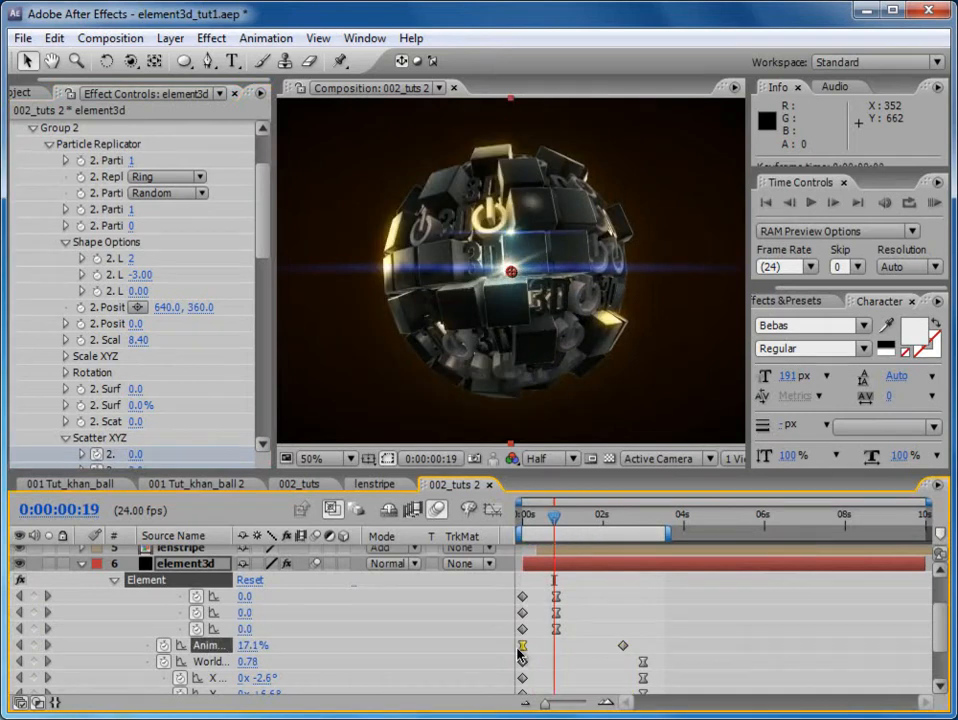
{"action": "left_click", "coordinate": [522, 646], "text": "ctrl"}
{"action": "right_click", "coordinate": [624, 647]}
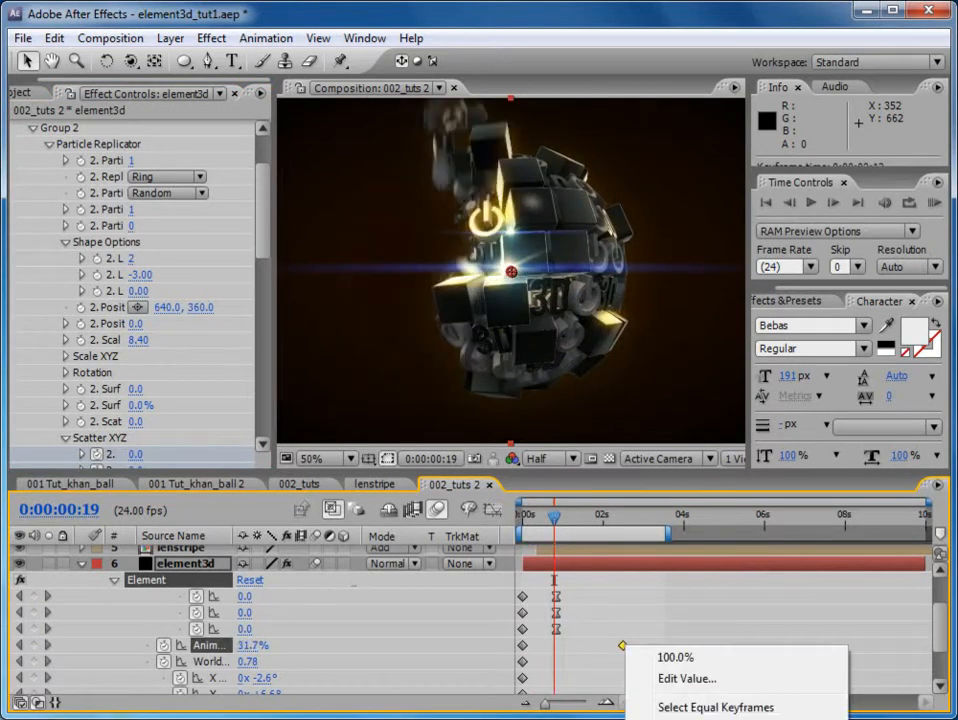
{"action": "mouse_move", "coordinate": [735, 718]}
{"action": "left_click", "coordinate": [895, 719]}
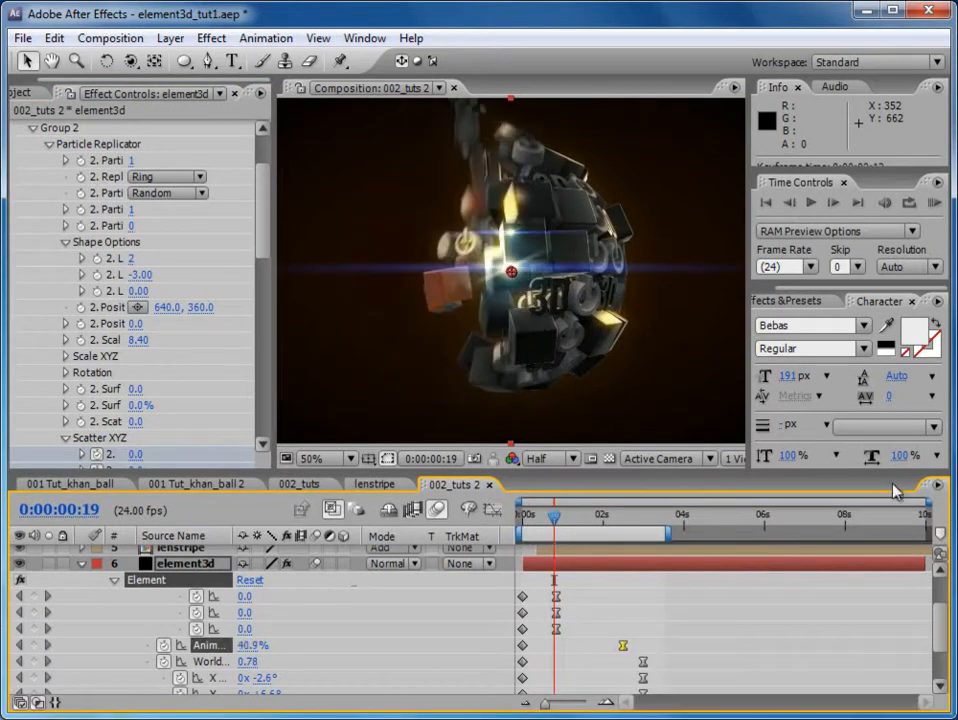
- Play a RAM preview of the explosion into the ring and scrub to 0:00:01:22
{"action": "left_click", "coordinate": [934, 203]}
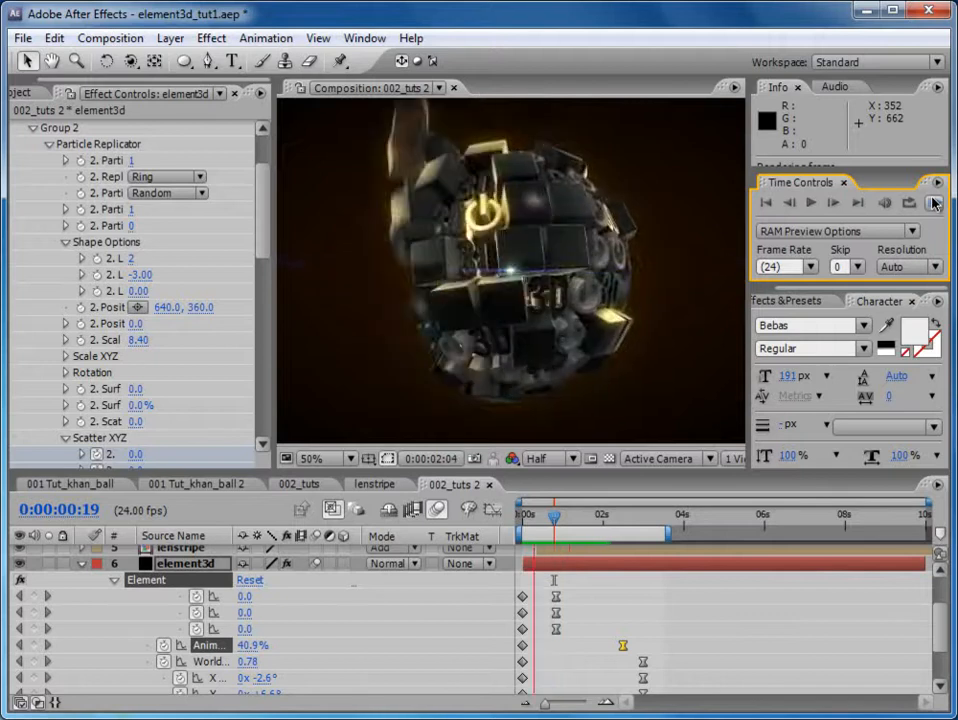
{"action": "left_click", "coordinate": [934, 204]}
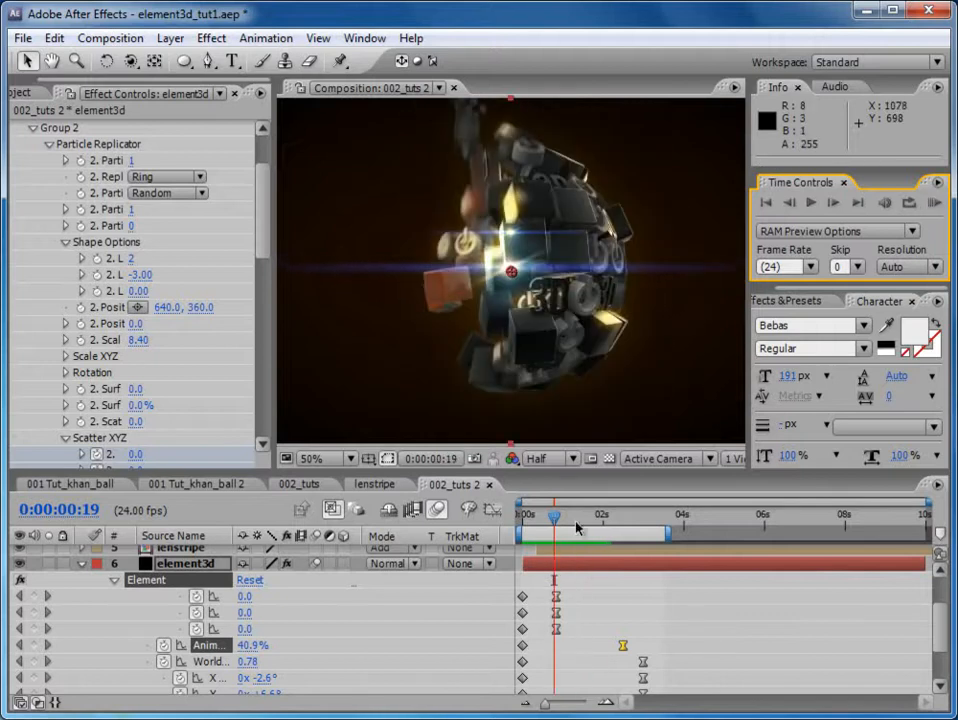
{"action": "left_click_drag", "start_coordinate": [552, 516], "coordinate": [600, 527]}
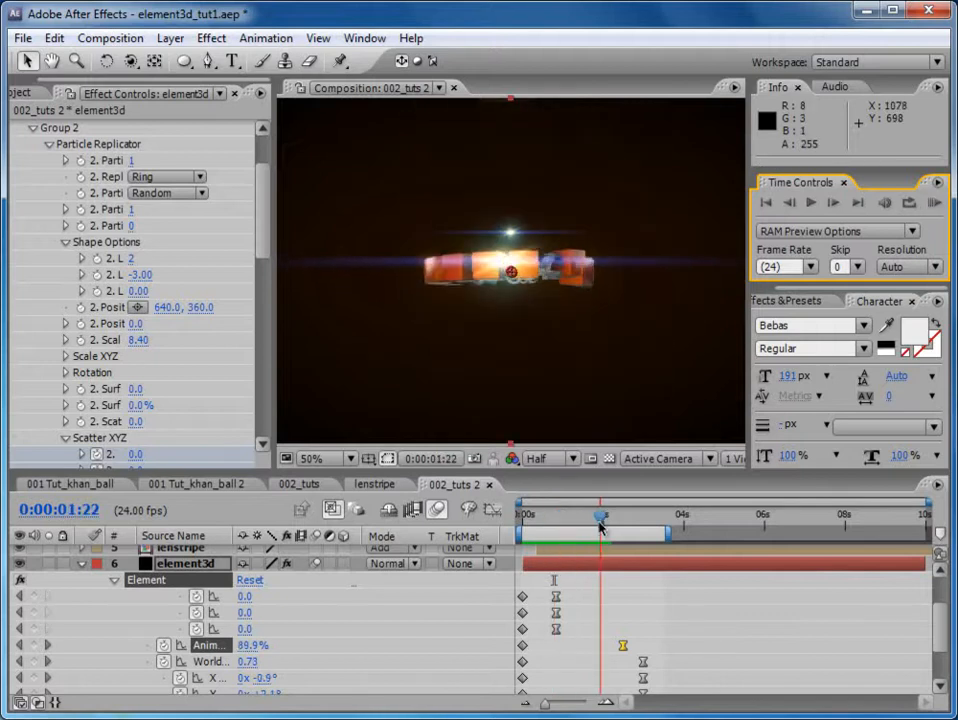
- Try Point and Plane as the group 2 replicator shape, scrubbing through the animation with each
{"action": "left_click", "coordinate": [166, 180]}
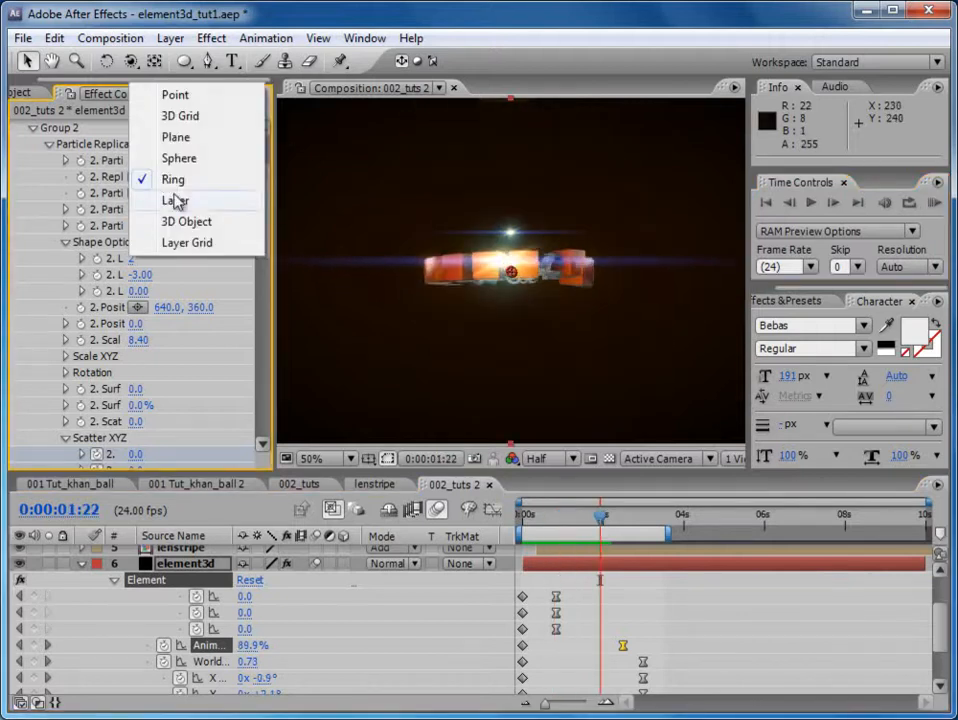
{"action": "left_click", "coordinate": [175, 95]}
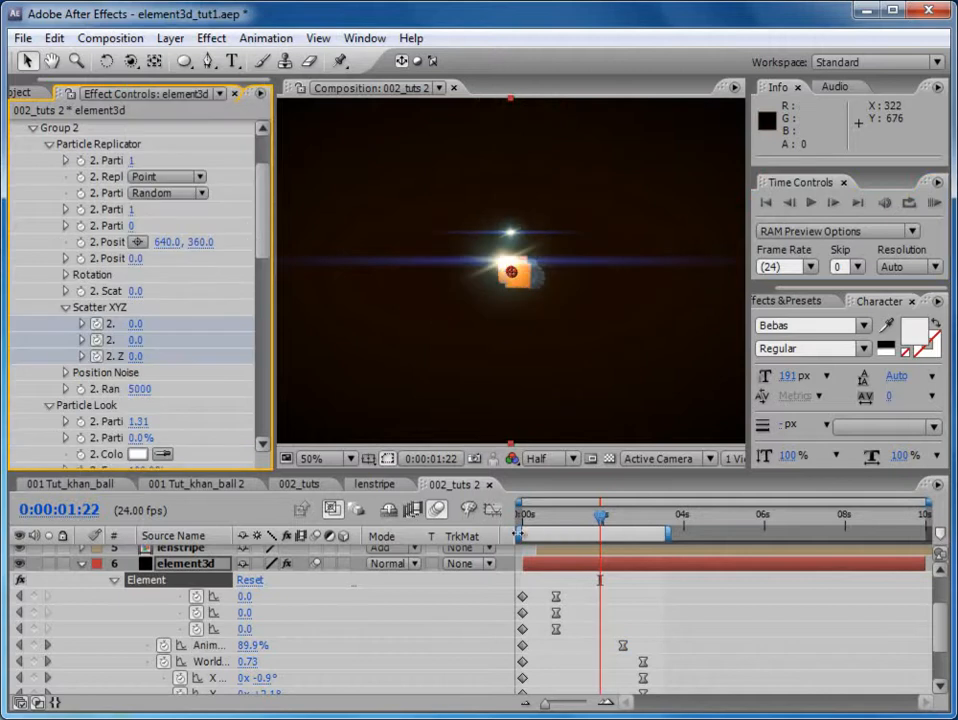
{"action": "mouse_move", "coordinate": [528, 518]}
{"action": "left_mouse_down"}
{"action": "mouse_move", "coordinate": [624, 521]}
{"action": "mouse_move", "coordinate": [521, 515]}
{"action": "left_mouse_up"}
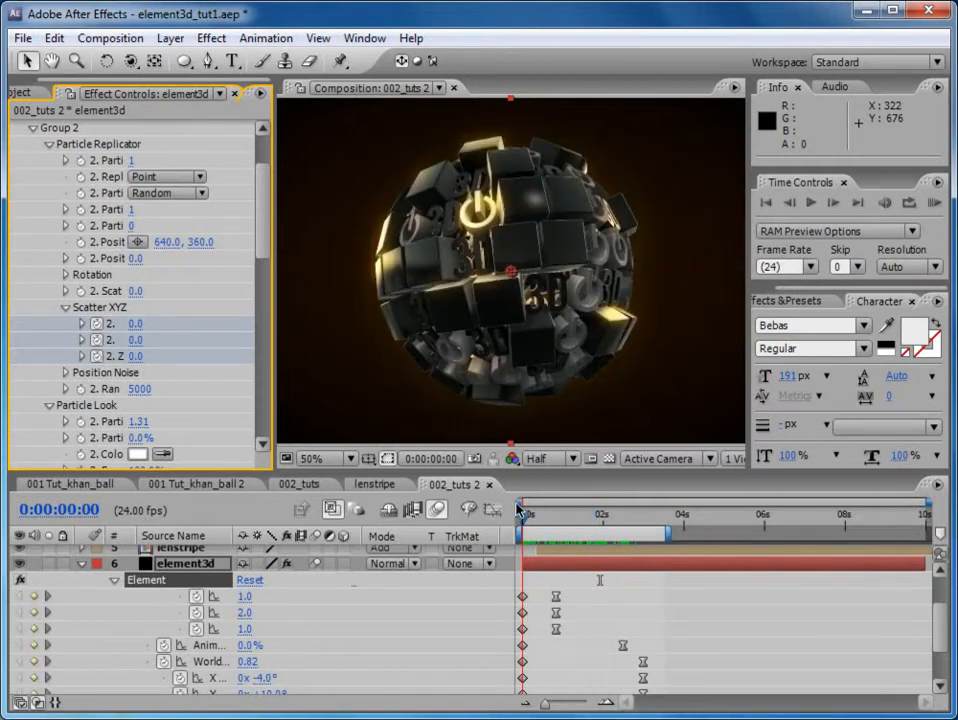
{"action": "left_click", "coordinate": [168, 176]}
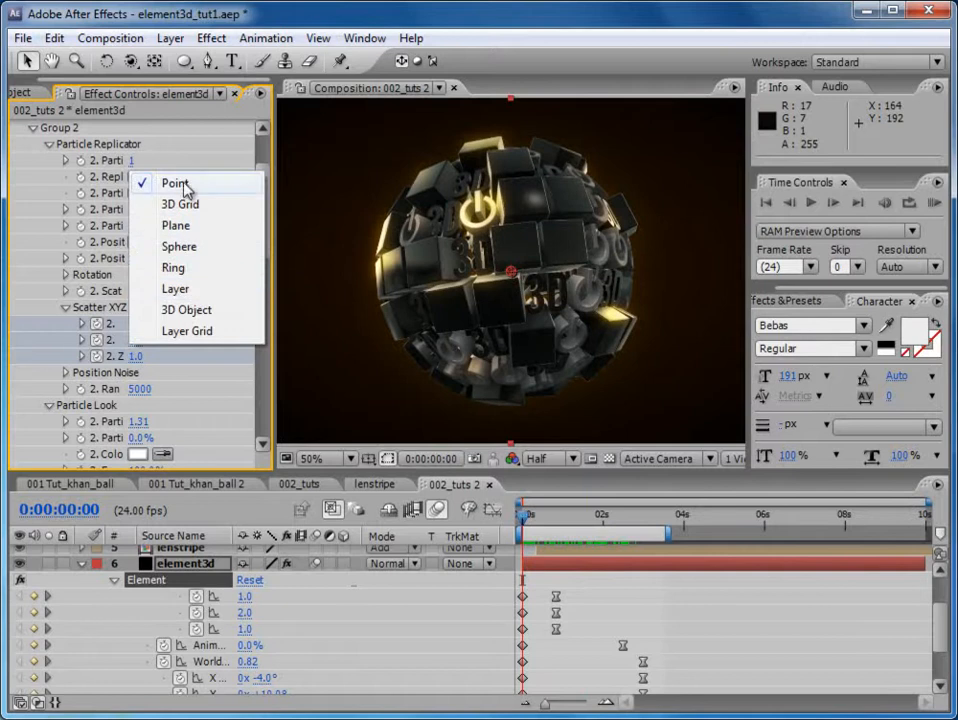
{"action": "left_click", "coordinate": [184, 228]}
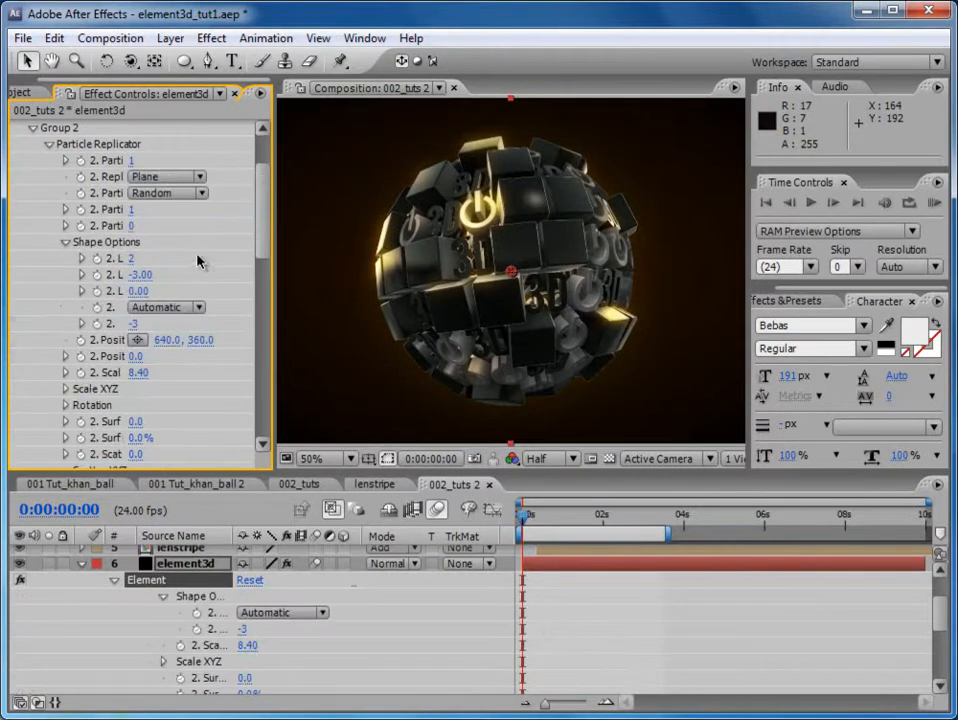
{"action": "left_click_drag", "start_coordinate": [530, 520], "coordinate": [557, 503]}
- Set the group 2 replicator shape to Sphere and expand the Group 1 settings
{"action": "left_click", "coordinate": [170, 177]}
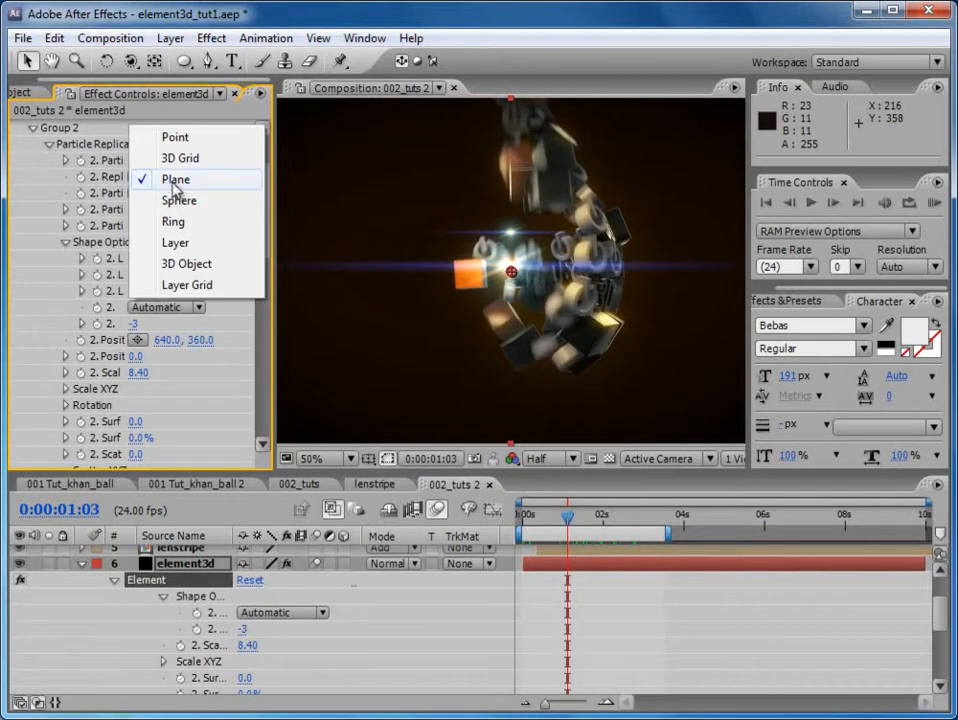
{"action": "left_click", "coordinate": [184, 203]}
{"action": "left_click_drag", "start_coordinate": [258, 254], "coordinate": [261, 214]}
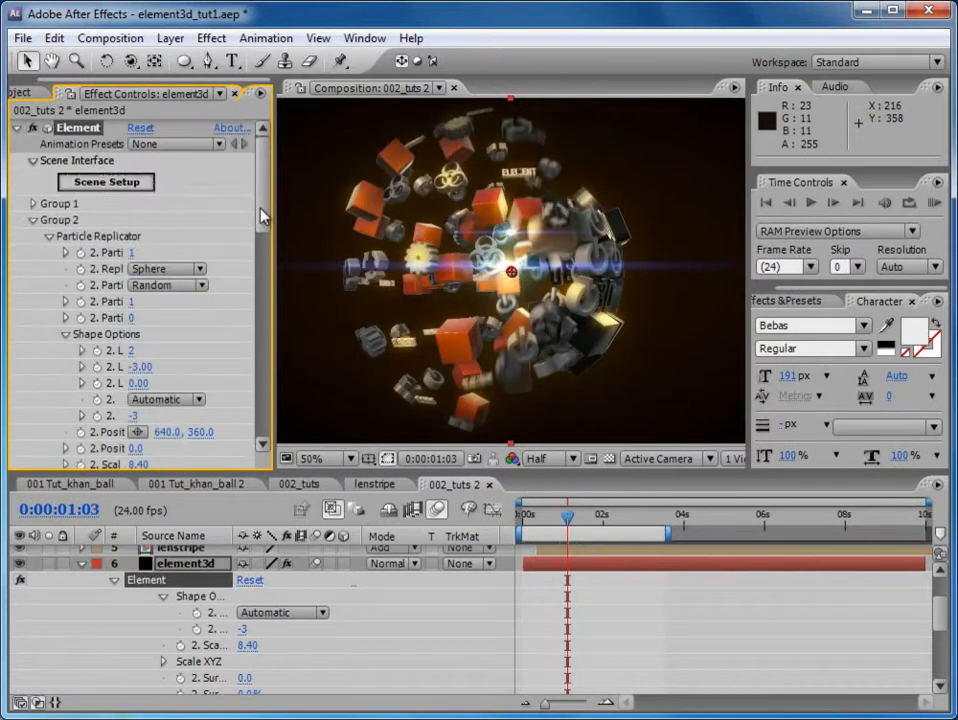
{"action": "left_click", "coordinate": [33, 203]}
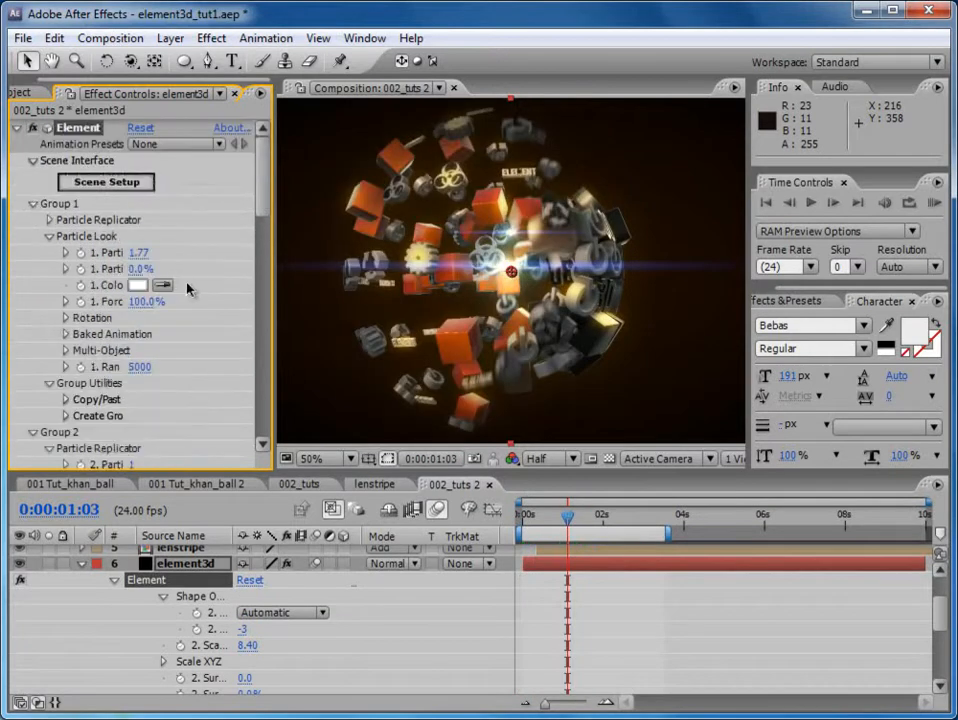
- Set the group 1 replicator shape to Ring and scrub through the animation from the start to 0:00:01:11
{"action": "left_click", "coordinate": [49, 219]}
{"action": "scroll", "coordinate": [160, 283], "scroll_direction": "down", "scroll_amount": 3}
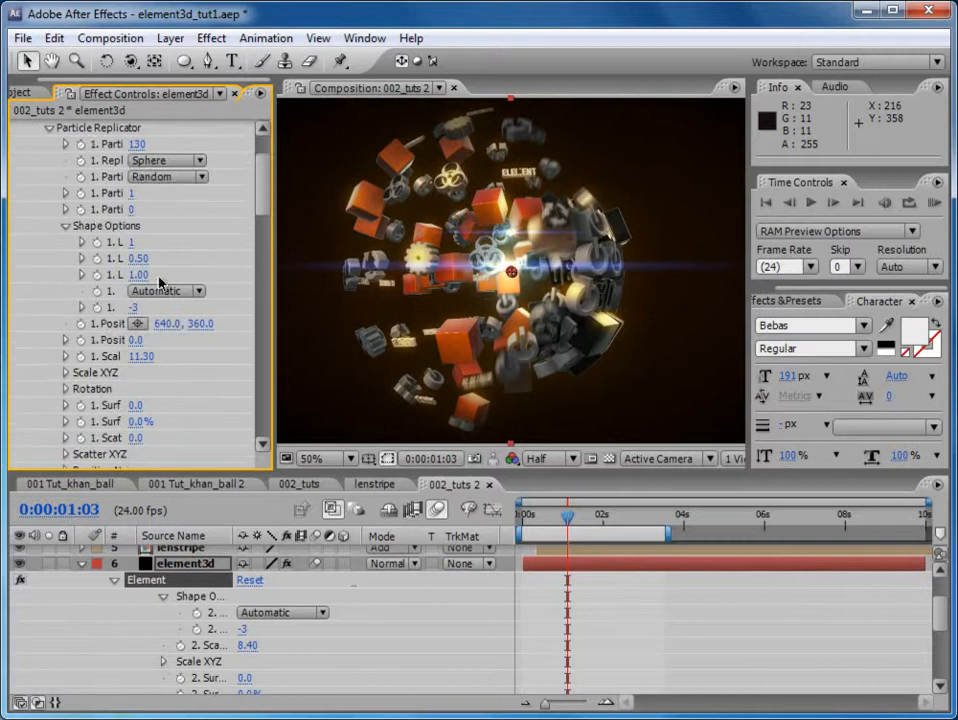
{"action": "left_click", "coordinate": [160, 166]}
{"action": "left_click", "coordinate": [171, 186]}
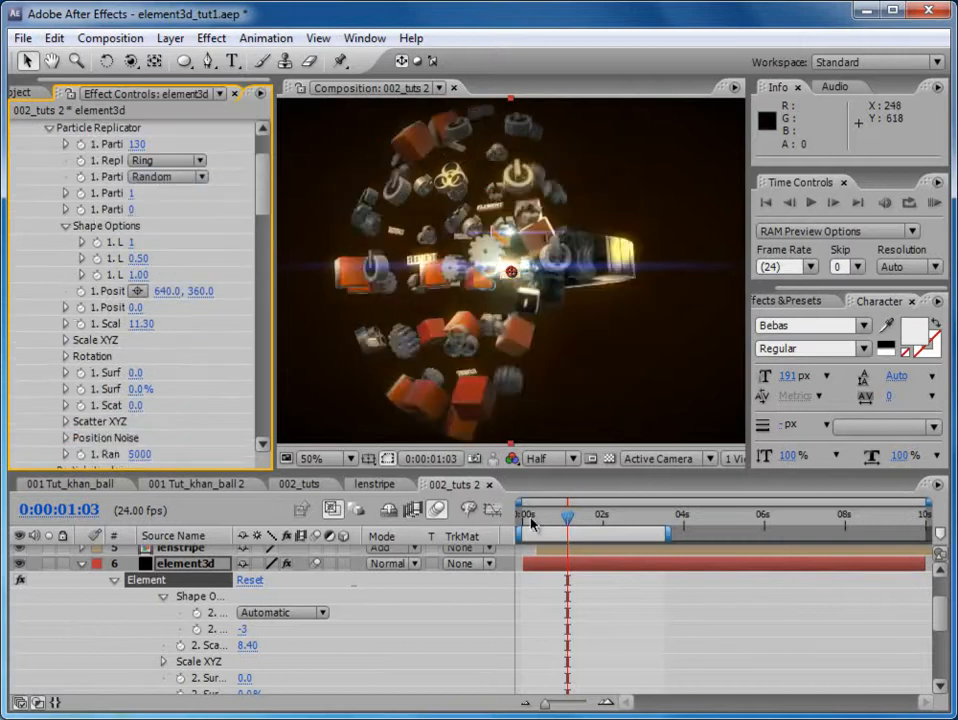
{"action": "left_click", "coordinate": [524, 515]}
{"action": "left_click_drag", "start_coordinate": [524, 515], "coordinate": [565, 516]}
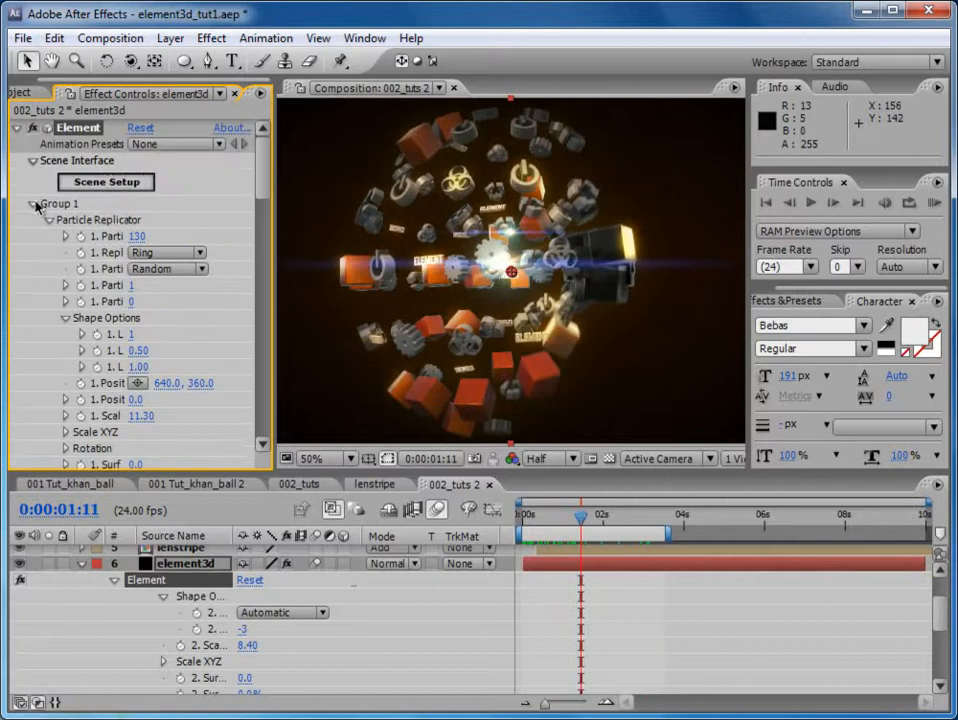
{"action": "left_click", "coordinate": [35, 205]}
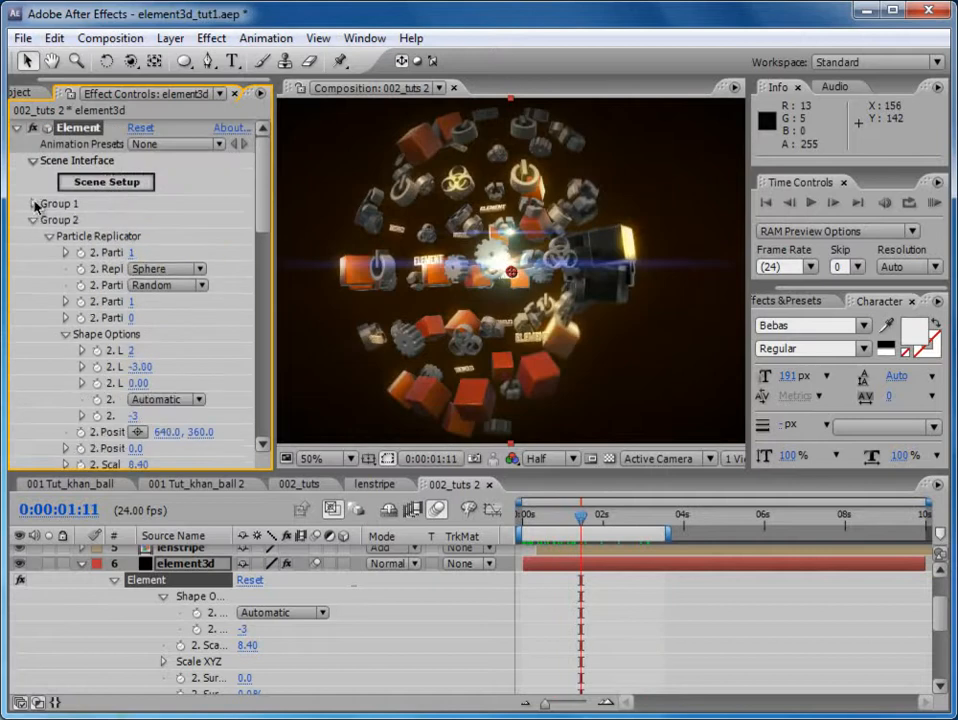
- Review the scene's models in Scene Setup, remove the unused materials and apply the scene changes
{"action": "left_click", "coordinate": [95, 183]}
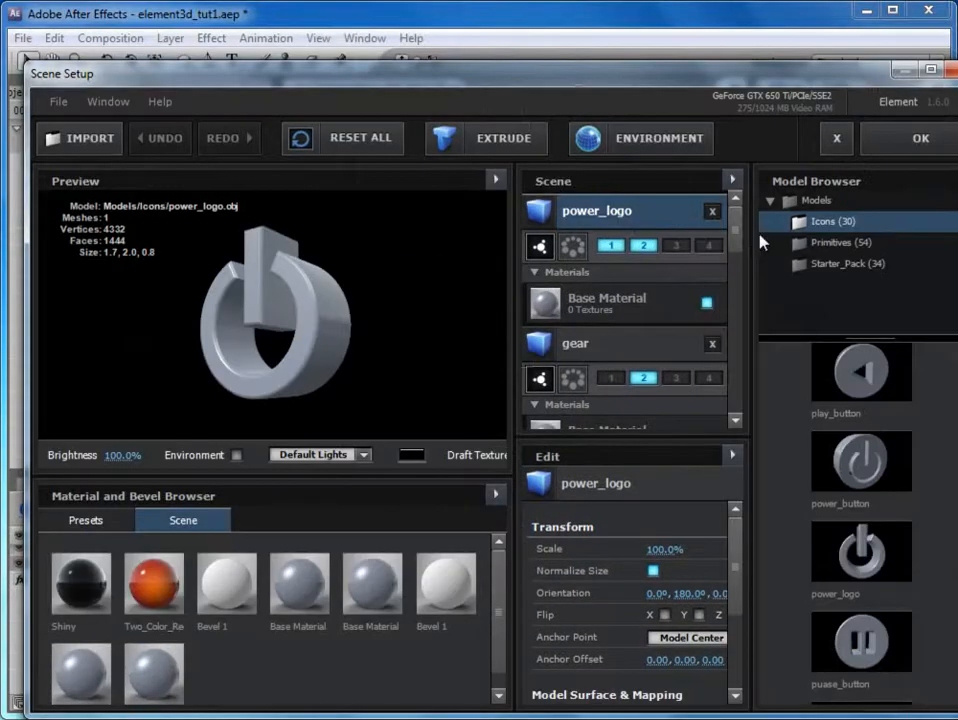
{"action": "left_click_drag", "start_coordinate": [750, 229], "coordinate": [787, 363]}
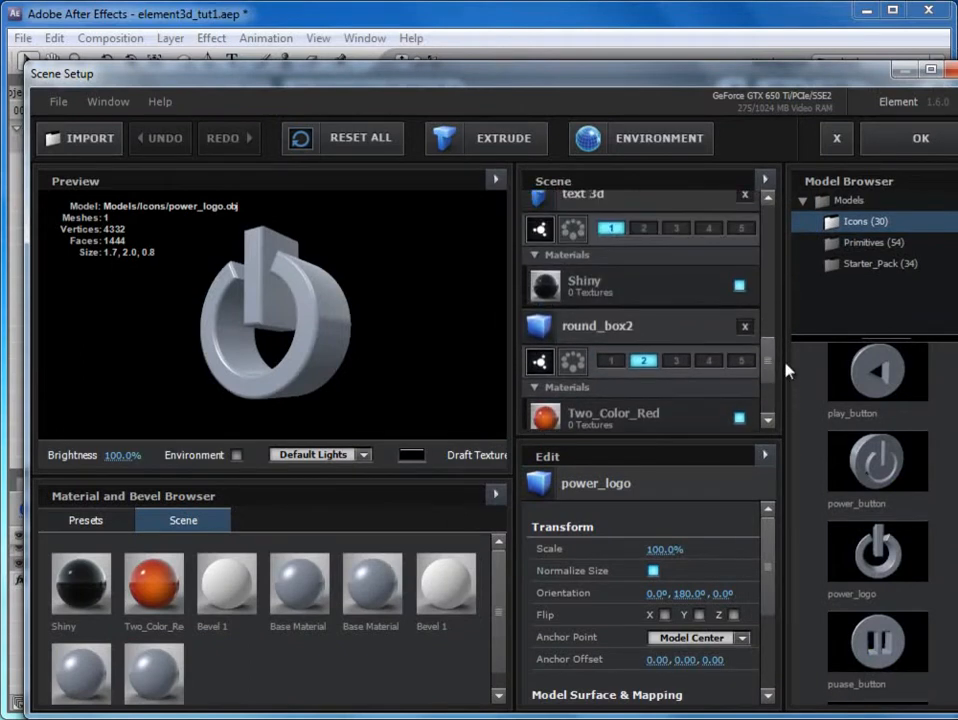
{"action": "right_click", "coordinate": [274, 663]}
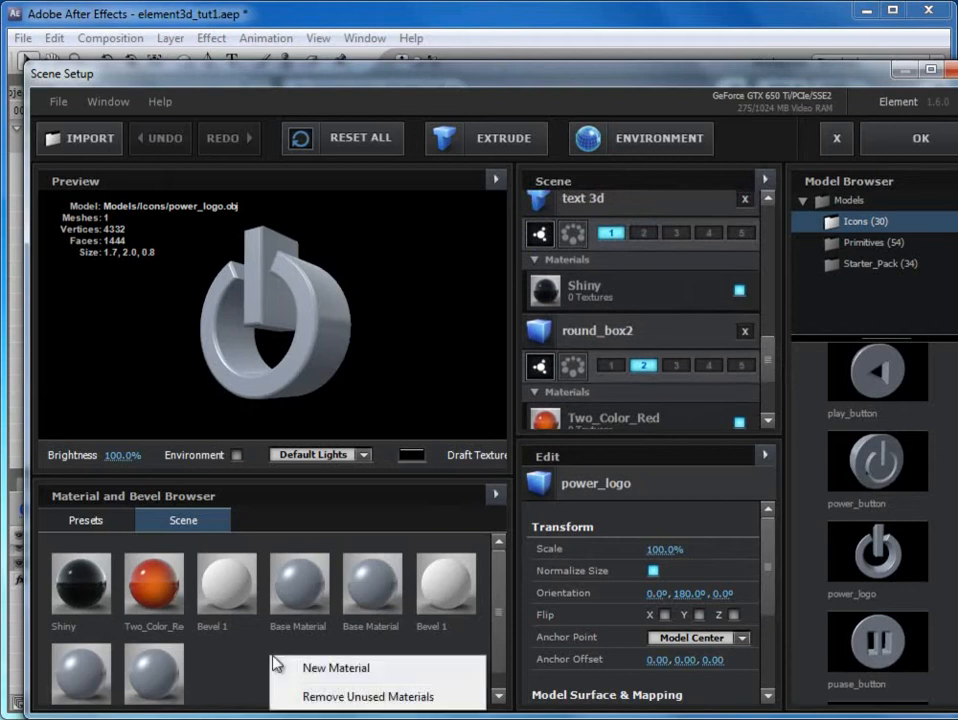
{"action": "left_click", "coordinate": [321, 696]}
{"action": "left_click", "coordinate": [235, 650]}
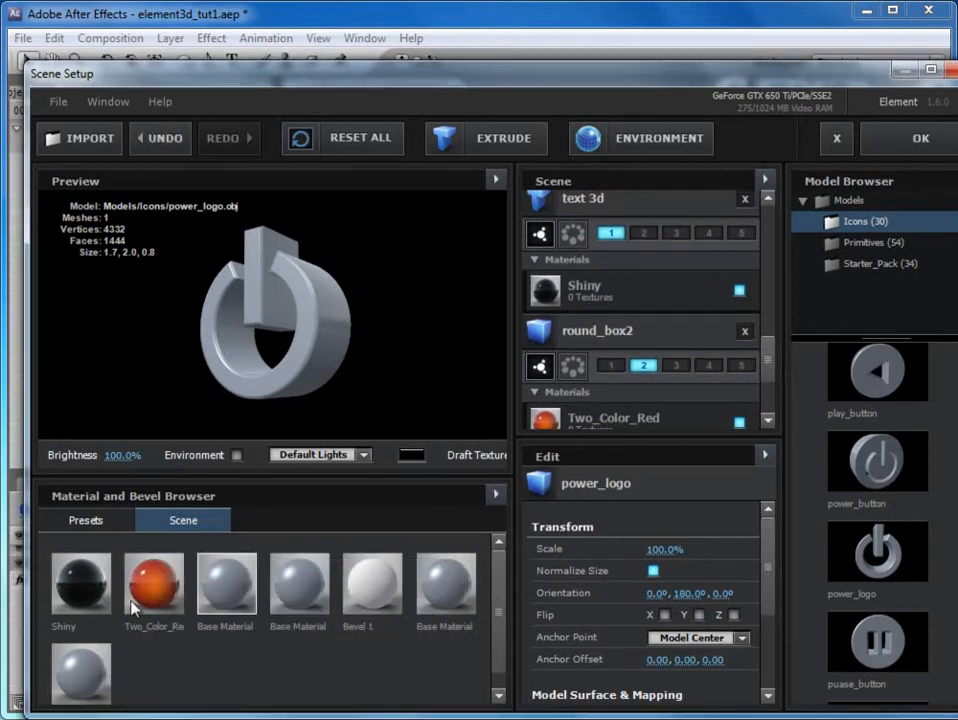
{"action": "left_click", "coordinate": [918, 140]}
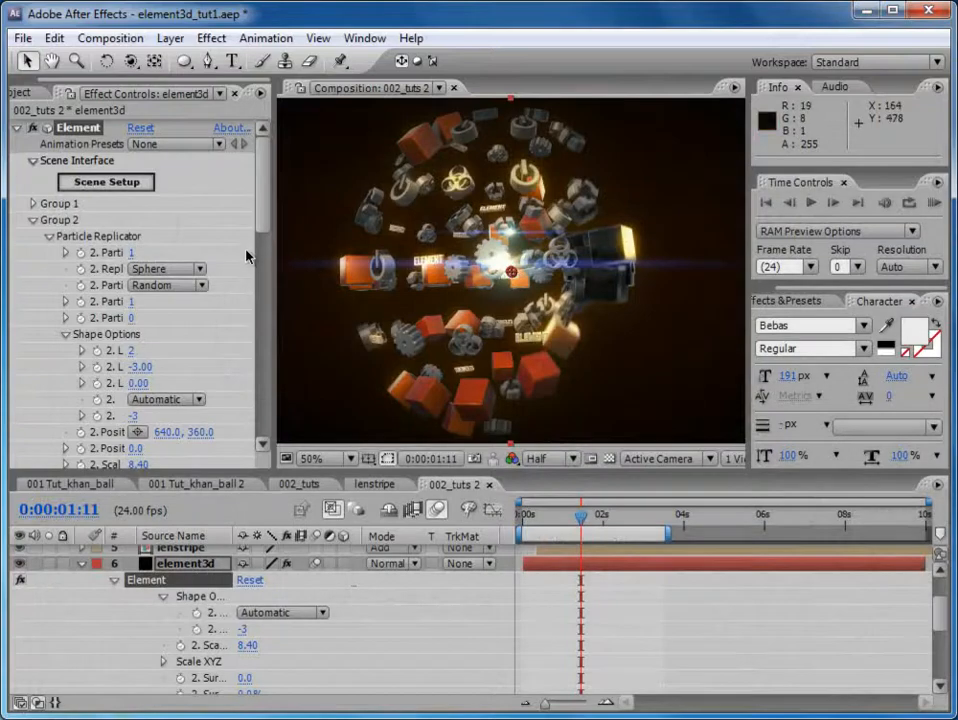
- Give the composition view more width, collapse the element3d layer's properties and scrub the animation to 0:00:02:03
{"action": "left_click_drag", "start_coordinate": [273, 220], "coordinate": [238, 220]}
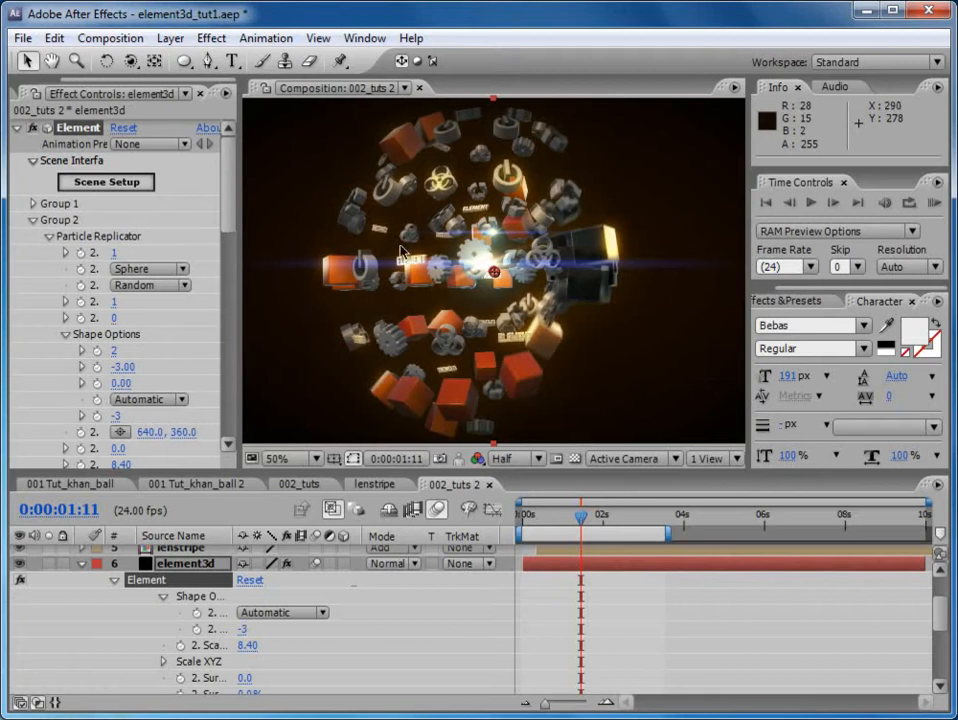
{"action": "left_click_drag", "start_coordinate": [522, 515], "coordinate": [581, 525]}
{"action": "left_click", "coordinate": [82, 564]}
{"action": "left_click", "coordinate": [607, 516]}
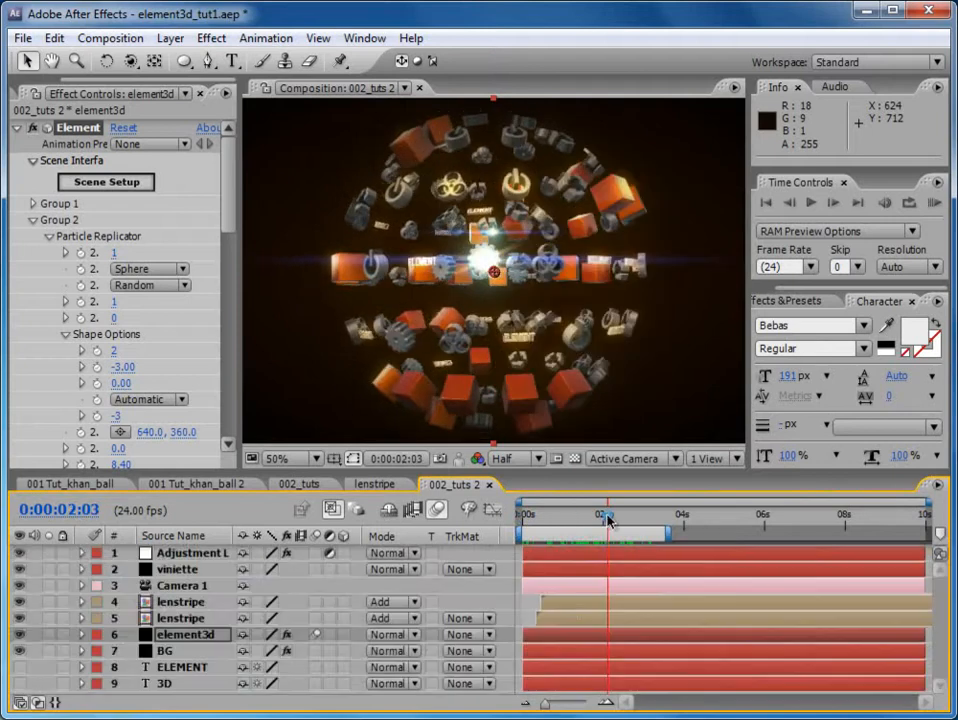